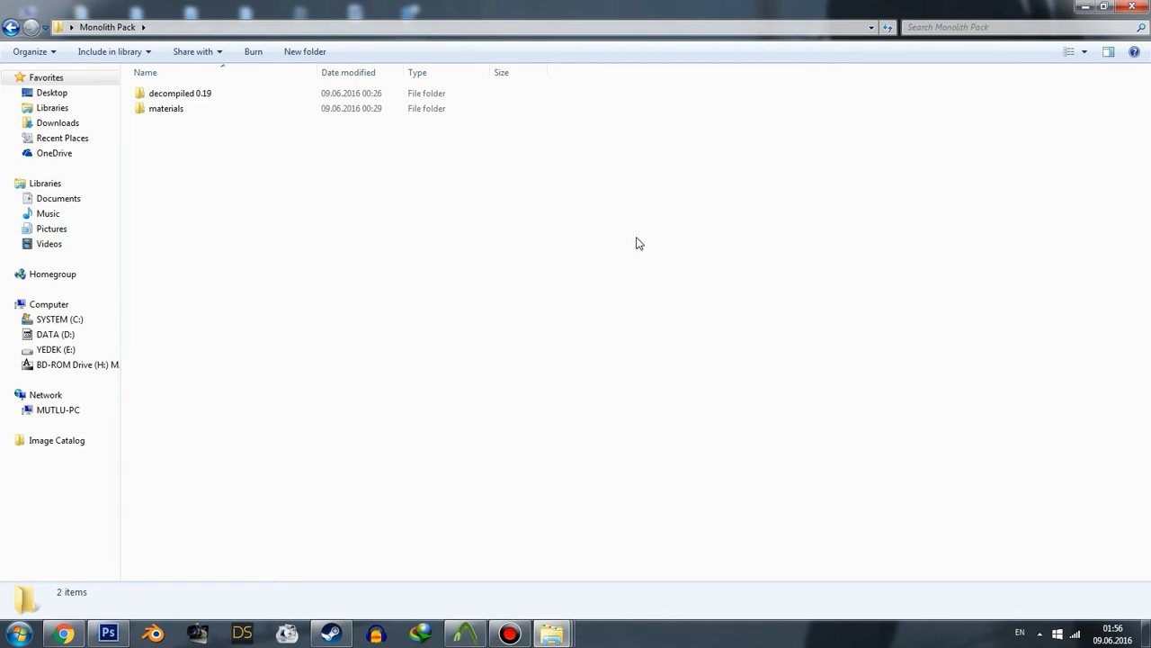
- Open the survivor_producer.qc file from the decompiled 0.19 folder in Notepad++
{"action": "double_click", "coordinate": [453, 97]}
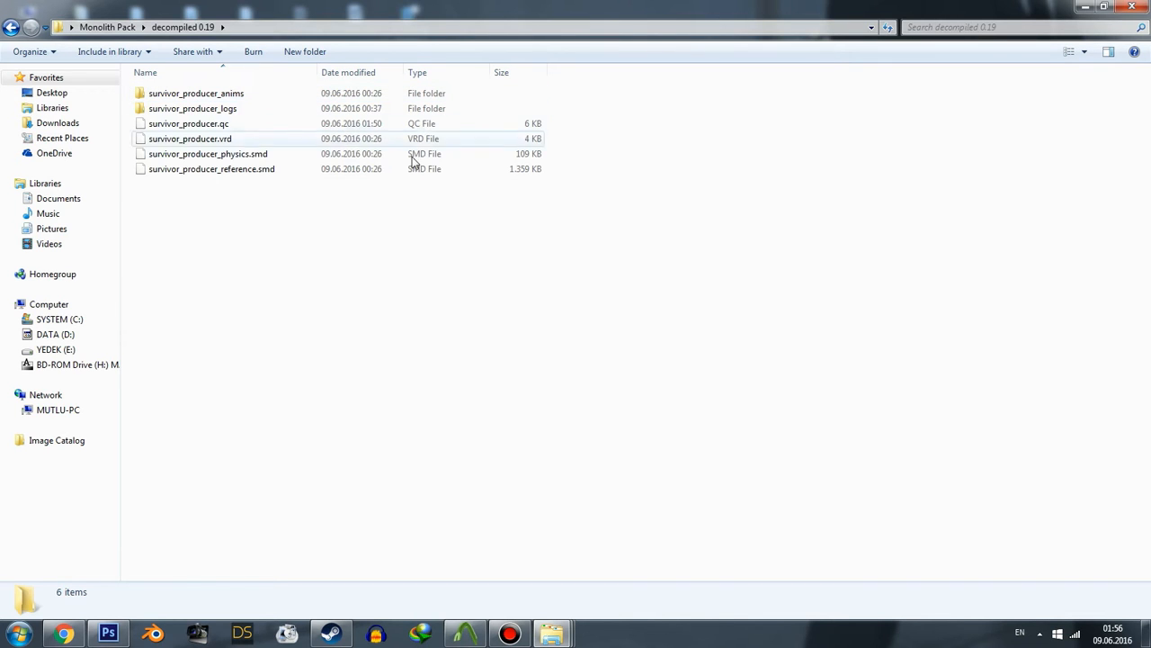
{"action": "left_click", "coordinate": [252, 125]}
{"action": "left_click", "coordinate": [327, 198]}
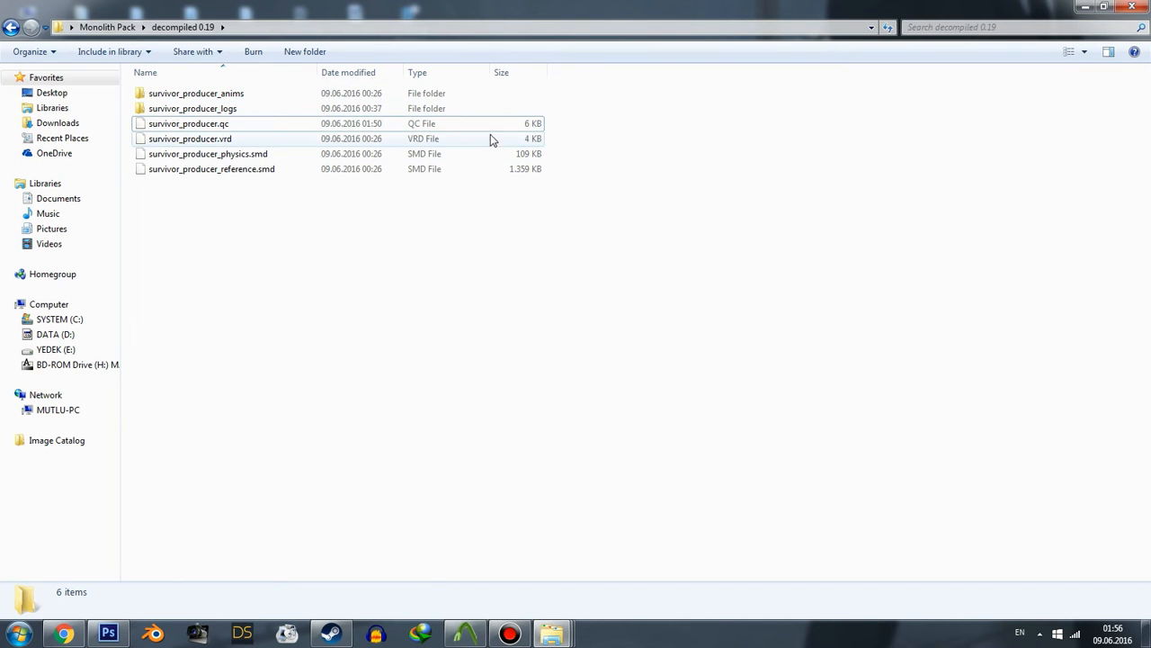
{"action": "left_click", "coordinate": [395, 131]}
{"action": "left_click", "coordinate": [333, 280]}
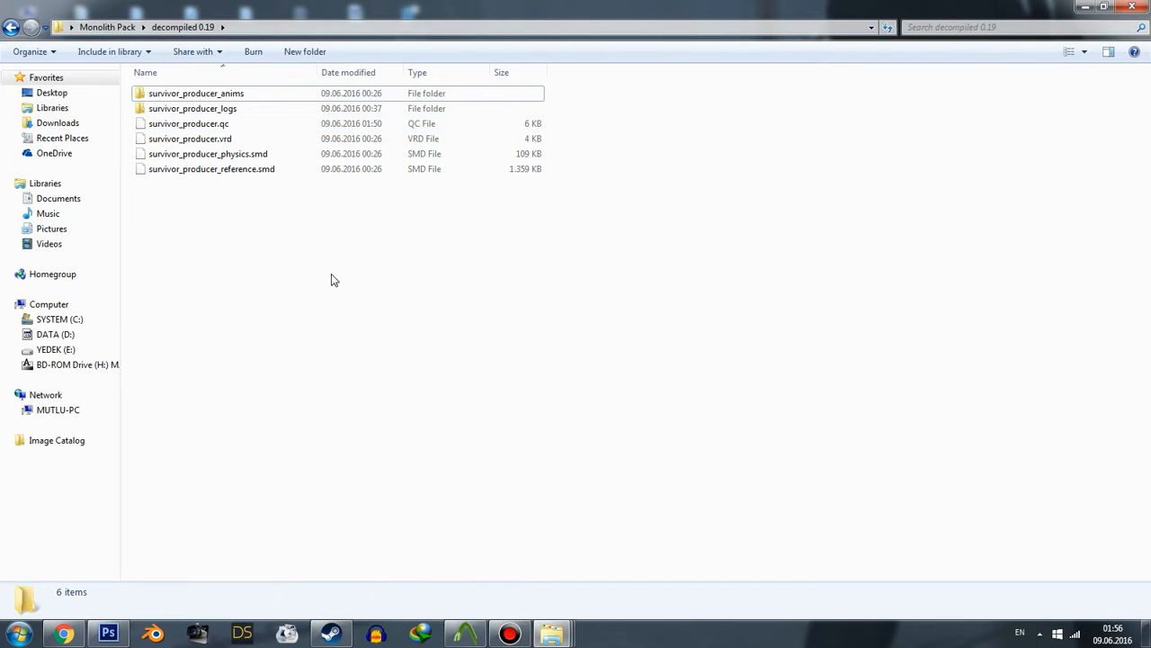
{"action": "left_click", "coordinate": [234, 128]}
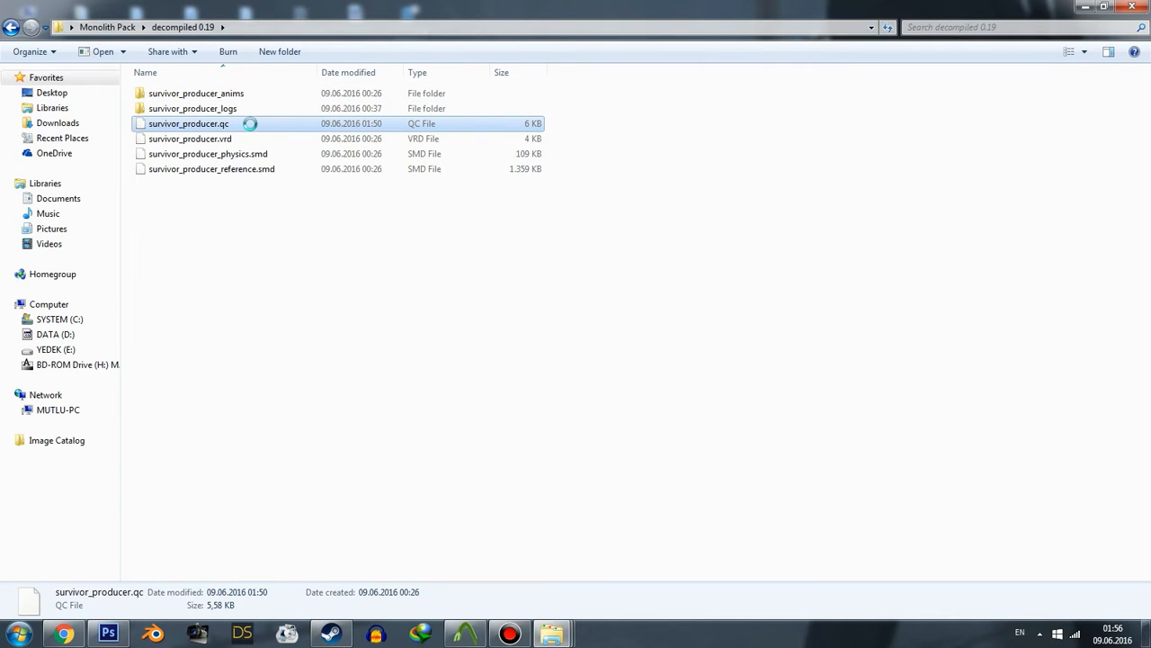
{"action": "right_click", "coordinate": [235, 128]}
{"action": "left_click", "coordinate": [275, 184]}
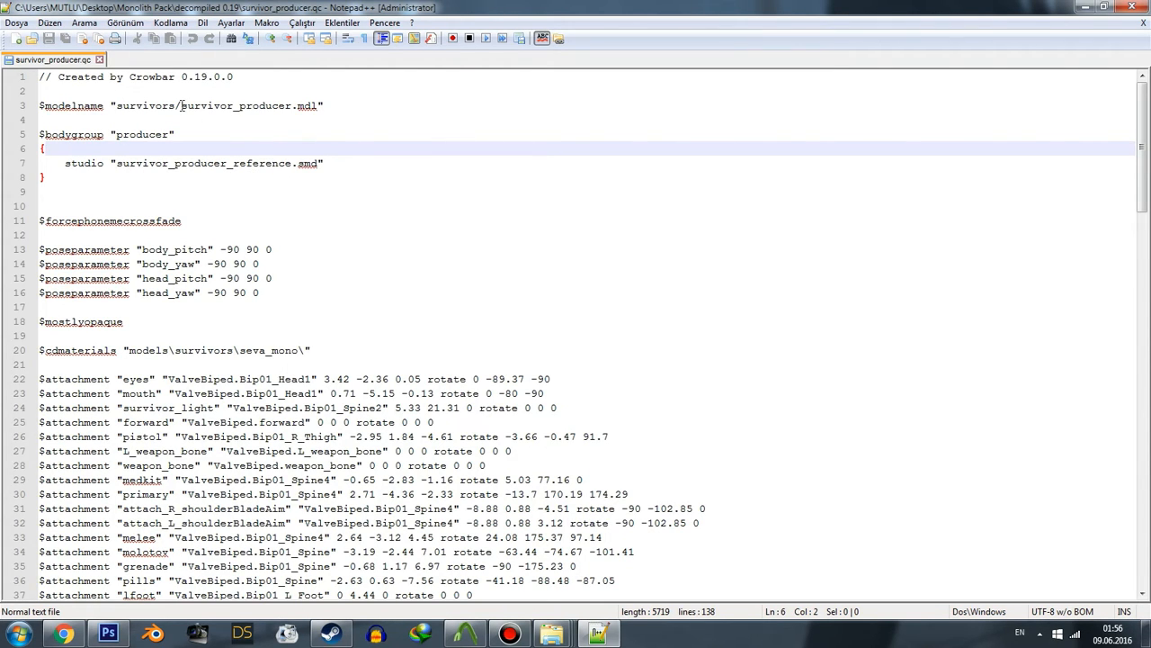
- Change the model file name in the $modelname line to tutorial.mdl, save the QC file and close the editor
{"action": "left_click_drag", "start_coordinate": [182, 105], "coordinate": [293, 108]}
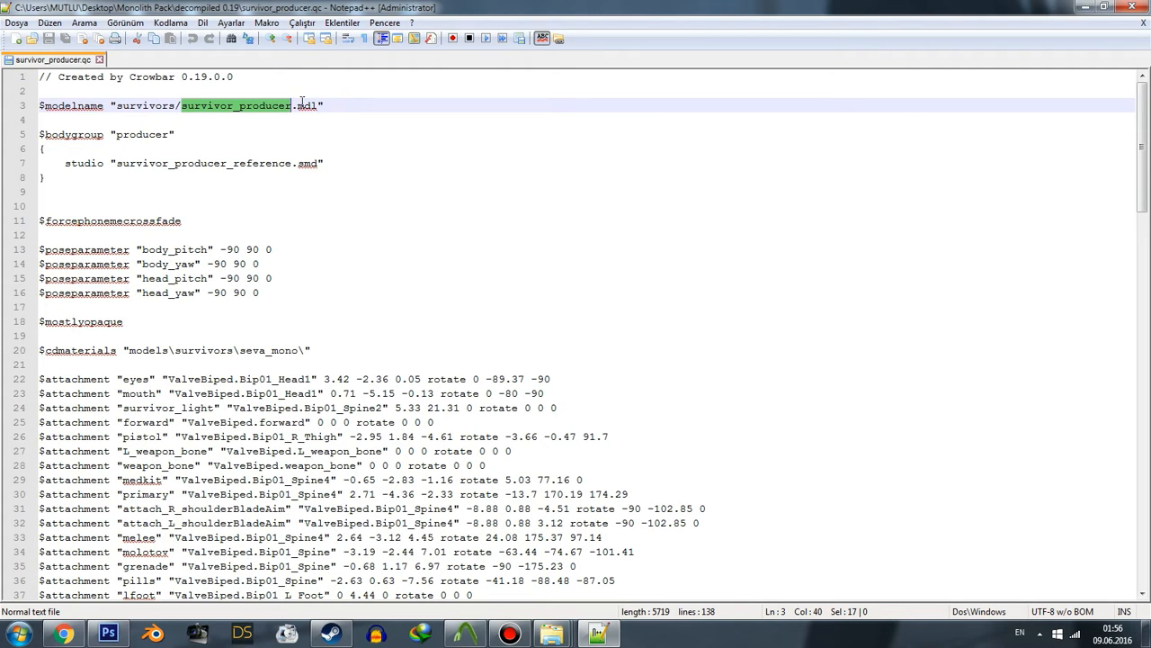
{"action": "type", "text": "tutorial"}
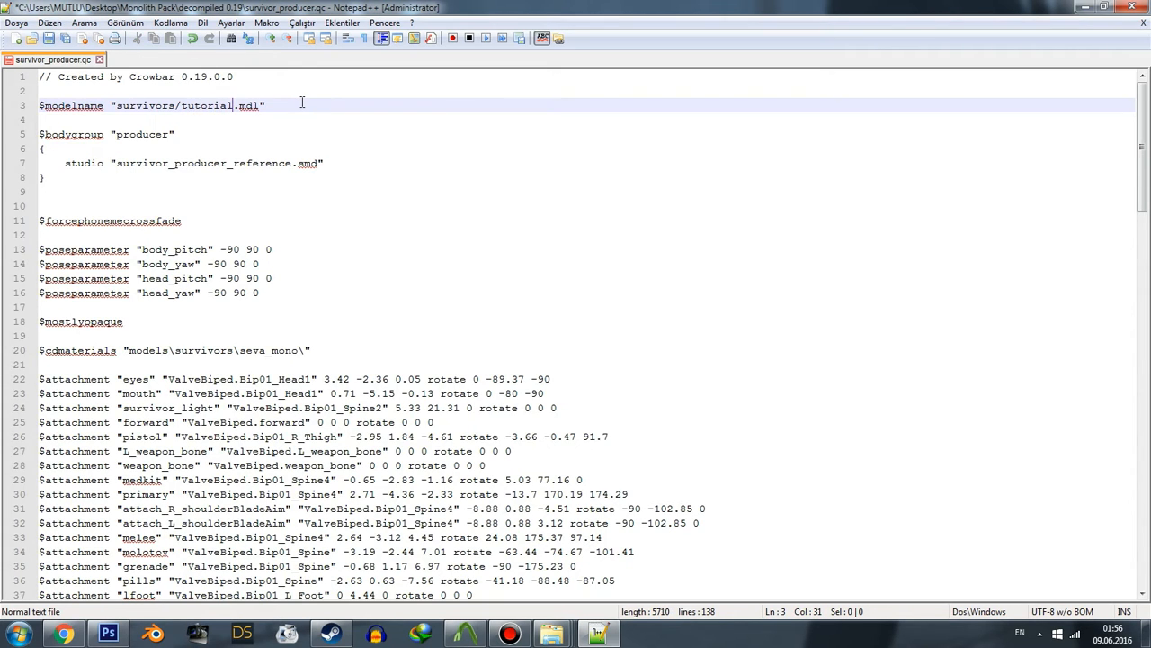
{"action": "left_click", "coordinate": [49, 38]}
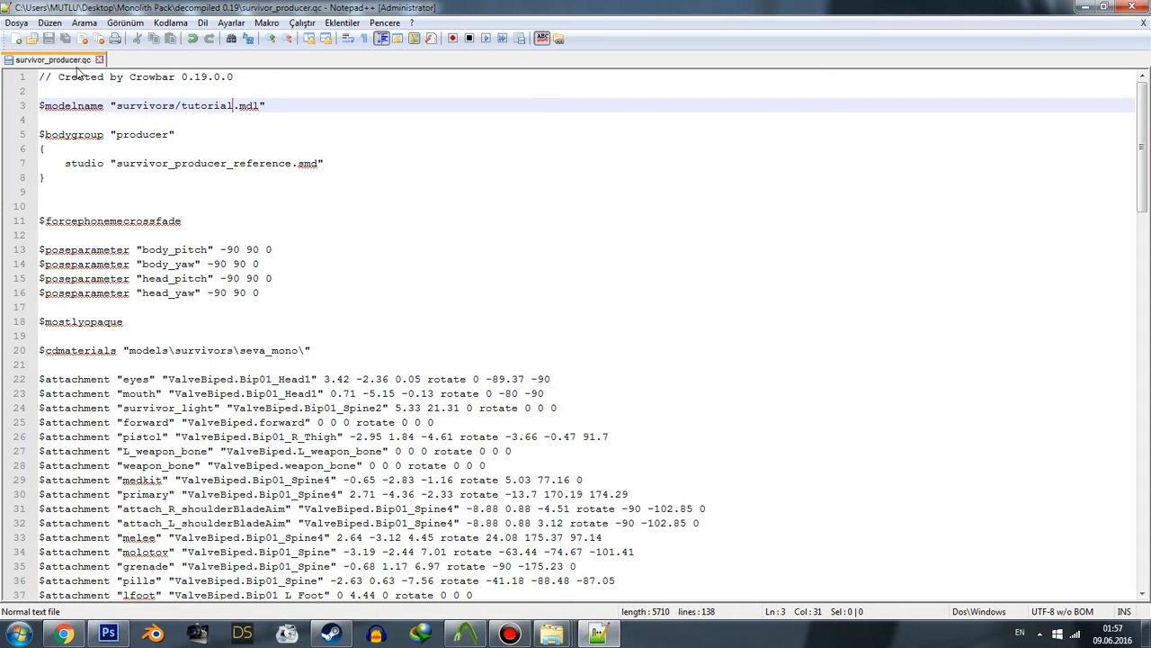
{"action": "left_click", "coordinate": [1141, 9]}
{"action": "left_click", "coordinate": [511, 387]}
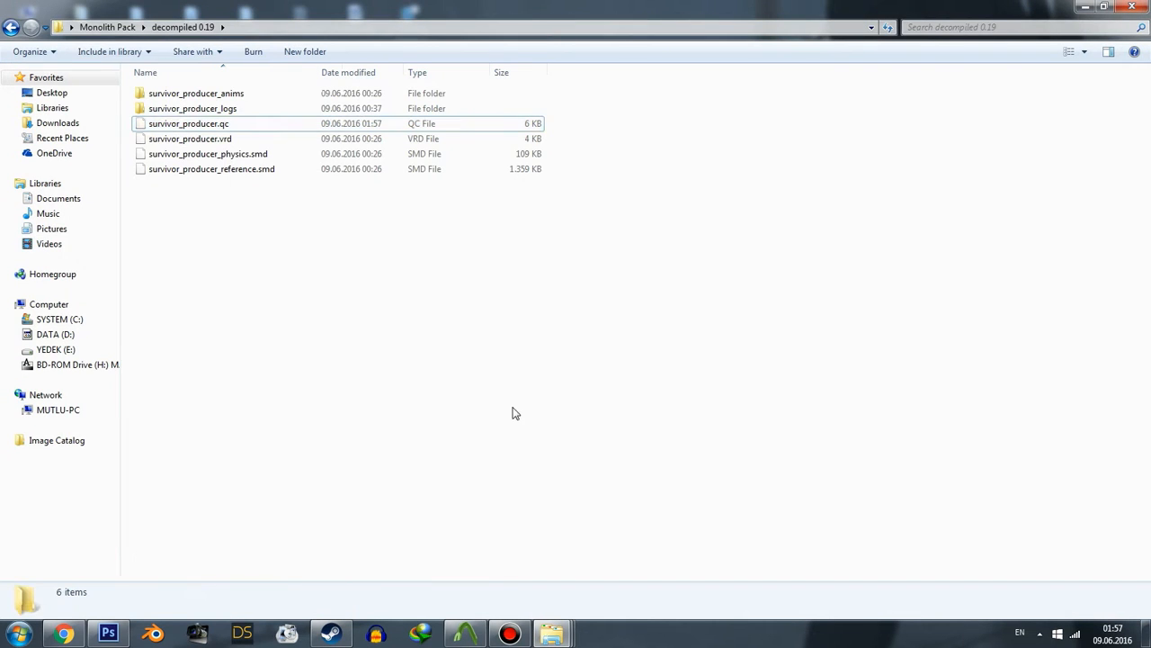
- Switch to Crowbar and compile survivor_producer.qc from the decompiled 0.19 folder for Left4Dead2
{"action": "left_click", "coordinate": [470, 630]}
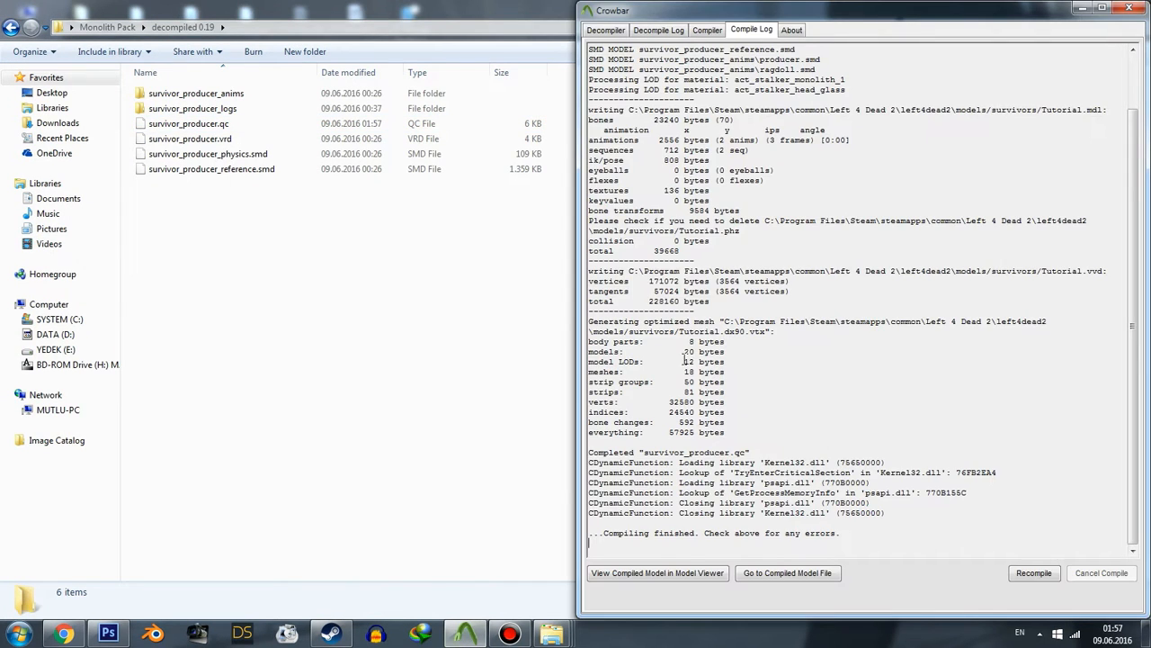
{"action": "left_click", "coordinate": [707, 31]}
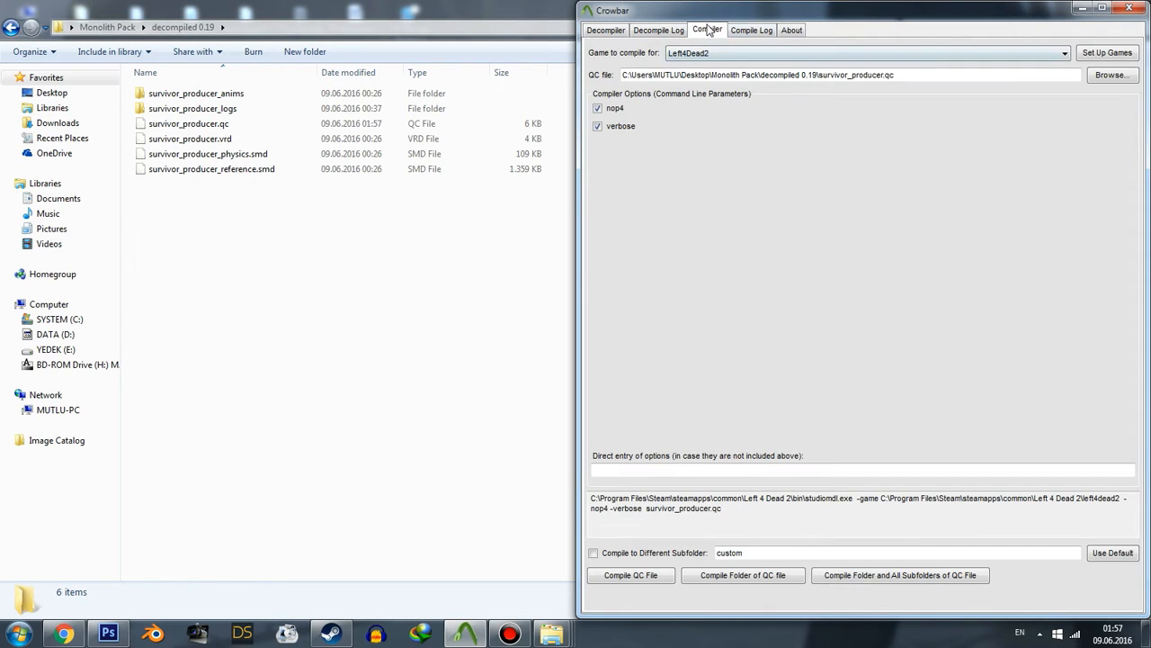
{"action": "left_click", "coordinate": [1108, 76]}
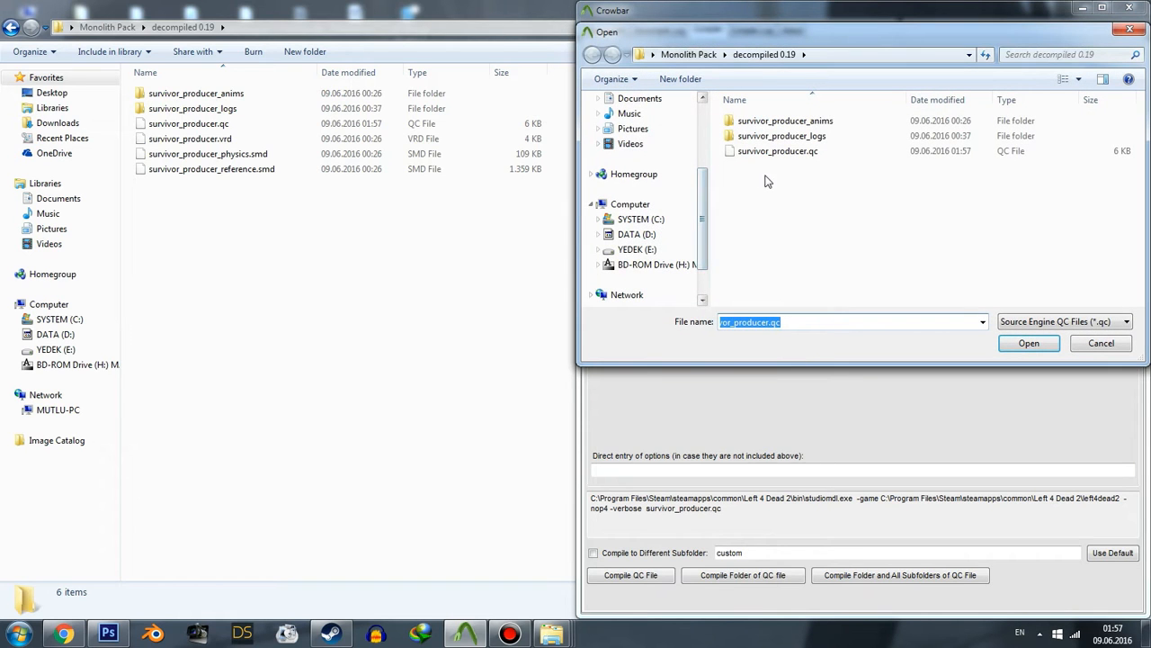
{"action": "left_click", "coordinate": [779, 152]}
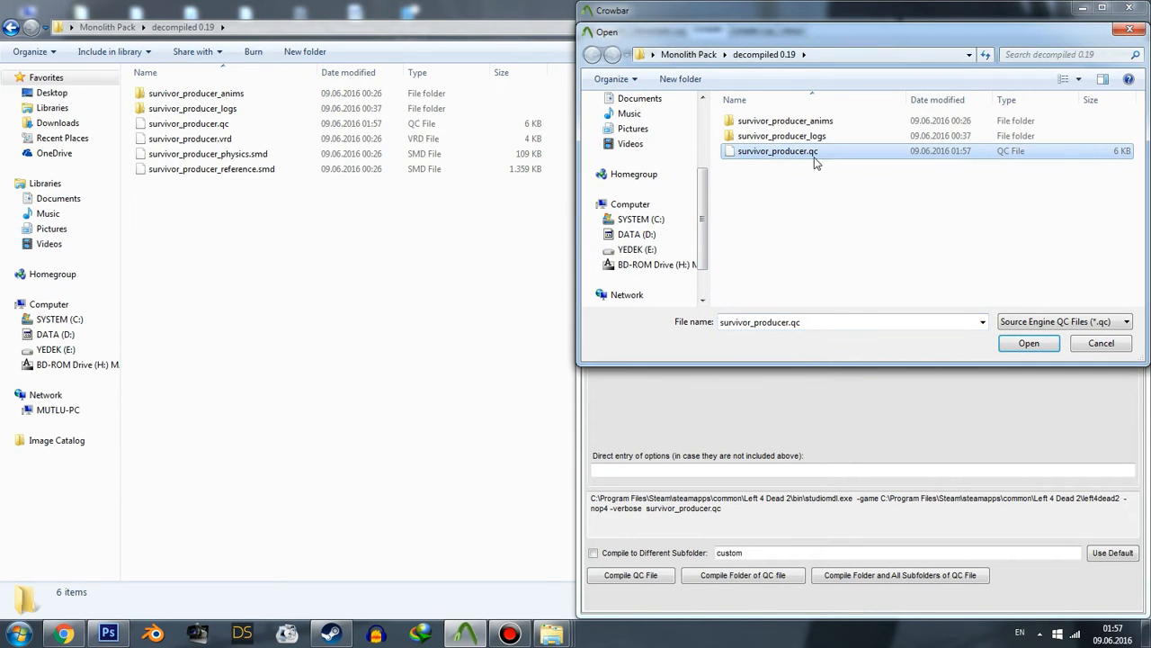
{"action": "left_click", "coordinate": [1029, 343]}
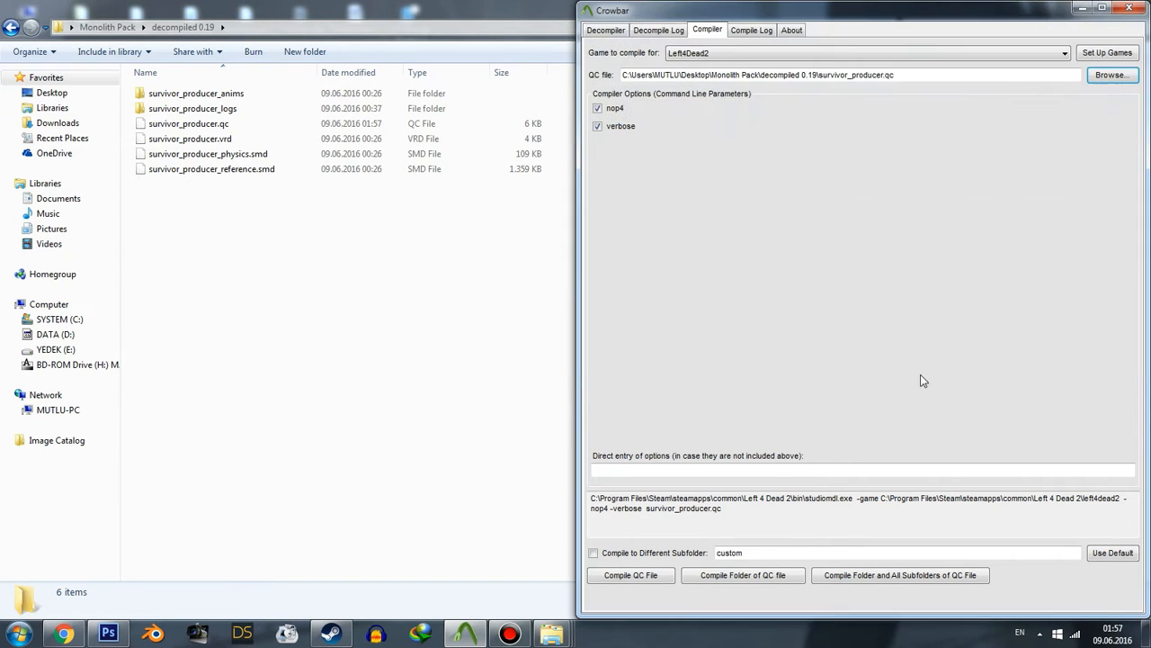
{"action": "left_click", "coordinate": [649, 573]}
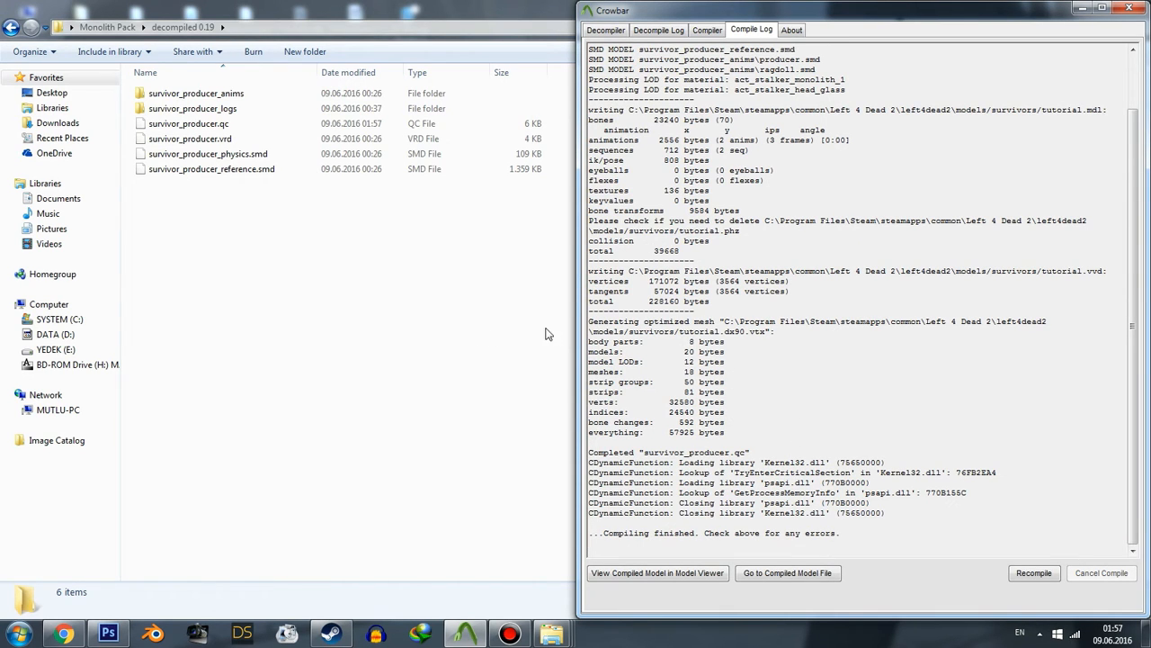
{"action": "mouse_move", "coordinate": [1134, 252]}
{"action": "left_mouse_down"}
{"action": "mouse_move", "coordinate": [1134, 227]}
{"action": "mouse_move", "coordinate": [1132, 246]}
{"action": "left_mouse_up"}
- Go back to the Monolith Pack folder in Windows Explorer and copy its materials folder
{"action": "left_click", "coordinate": [403, 247]}
{"action": "left_click", "coordinate": [107, 27]}
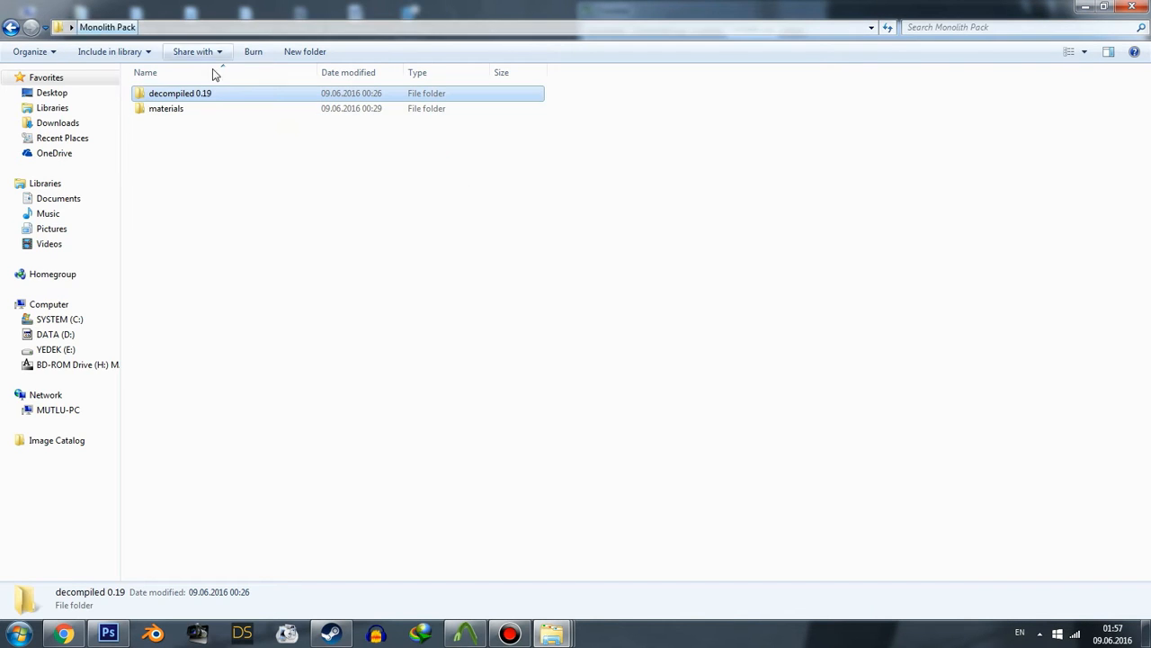
{"action": "left_click", "coordinate": [184, 109]}
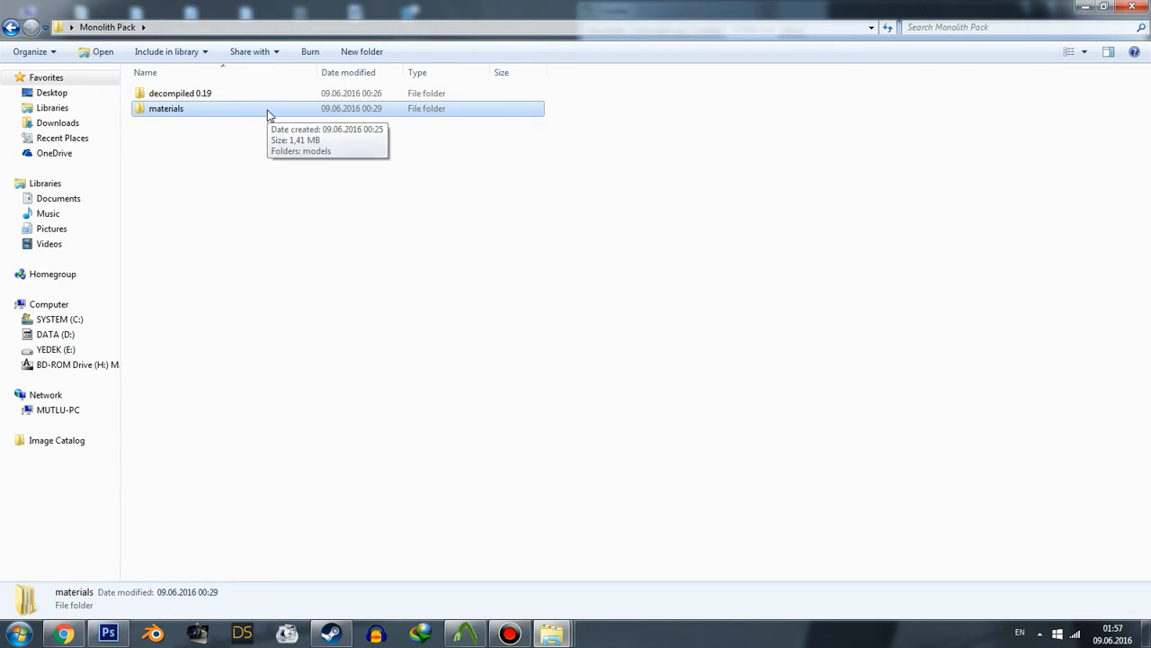
{"action": "right_click", "coordinate": [344, 109]}
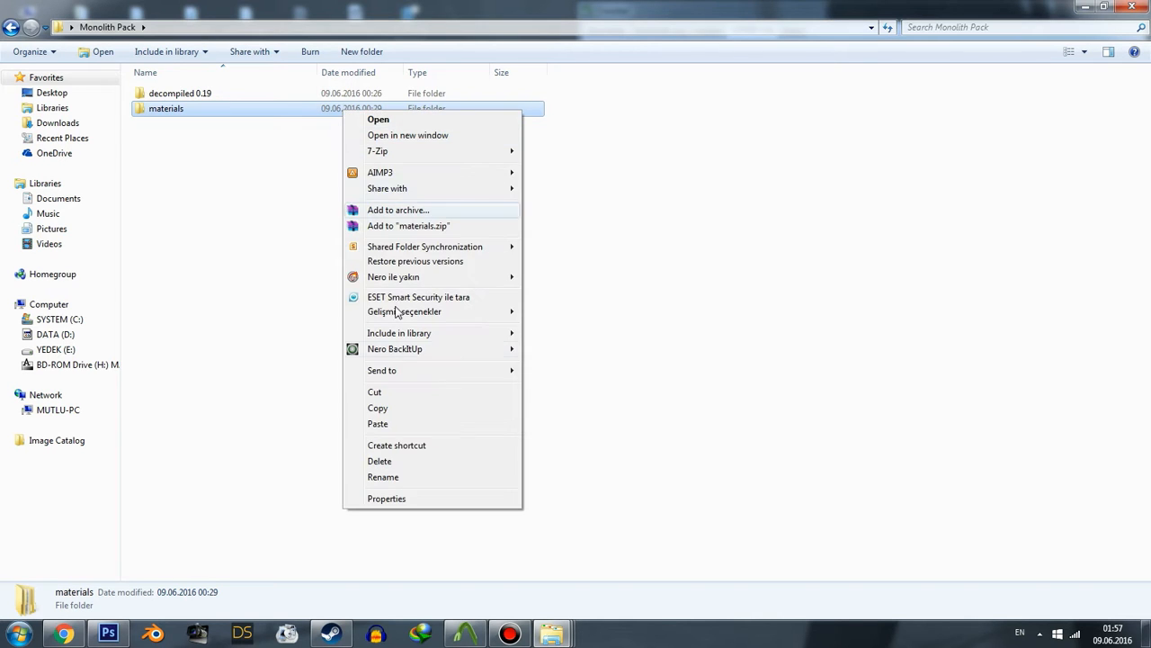
{"action": "left_click", "coordinate": [396, 409]}
- Paste the copied materials folder into the left4dead2 folder of Left 4 Dead 2 and merge it with the existing one
{"action": "mouse_move", "coordinate": [558, 630]}
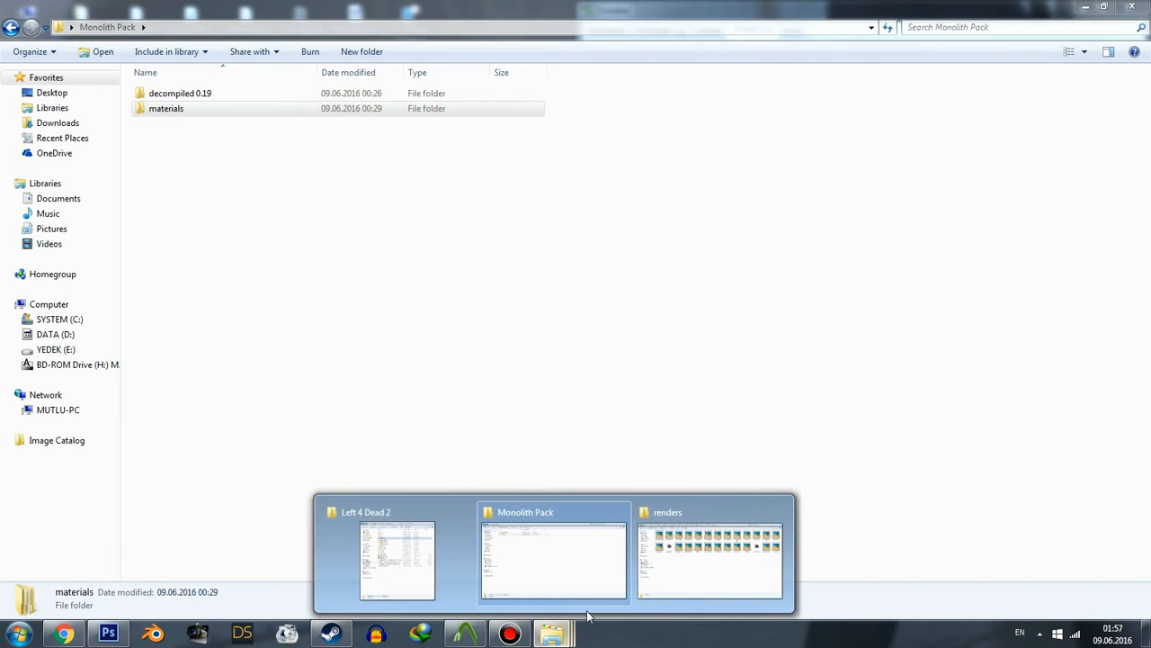
{"action": "left_click", "coordinate": [437, 567]}
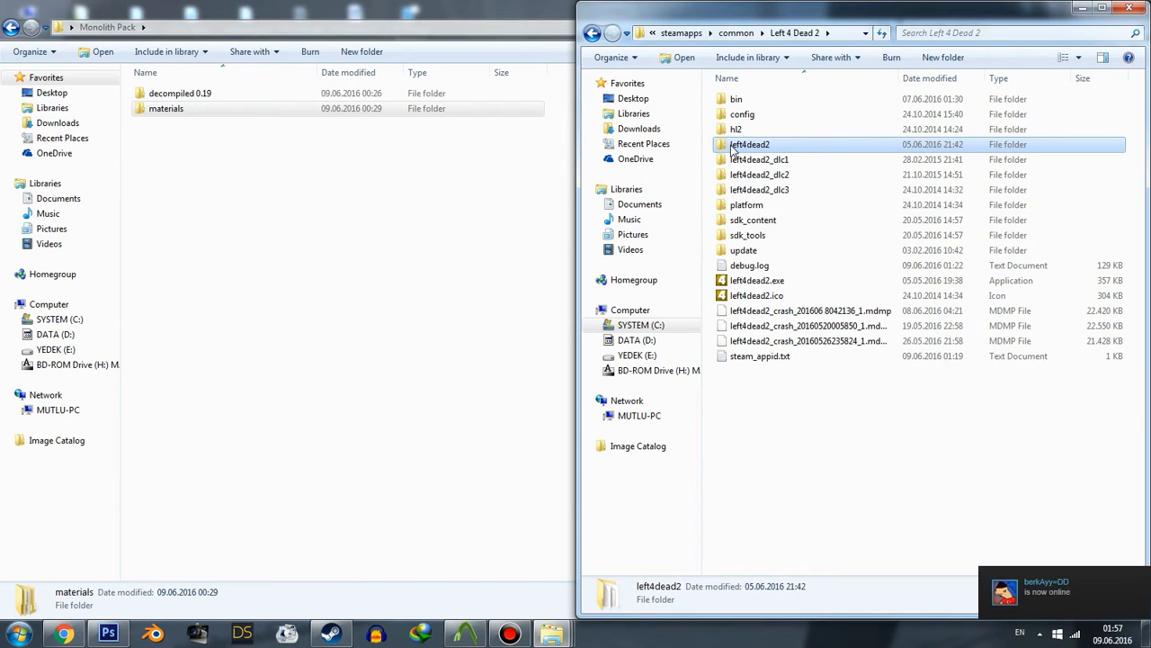
{"action": "double_click", "coordinate": [734, 146]}
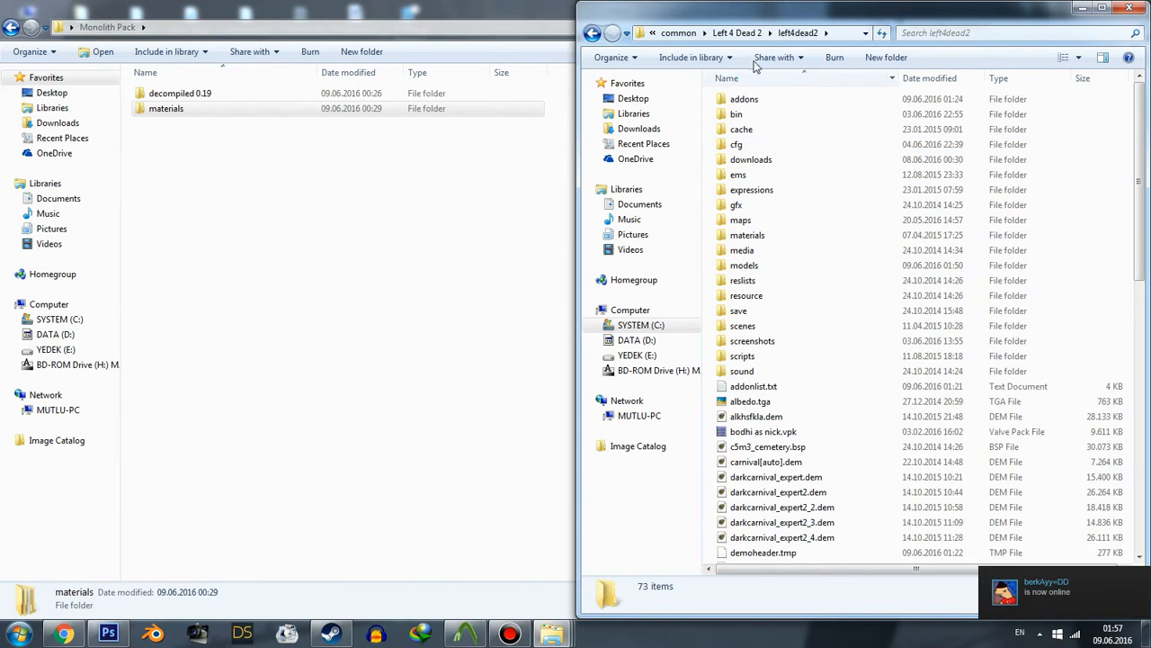
{"action": "key", "text": "ctrl+v"}
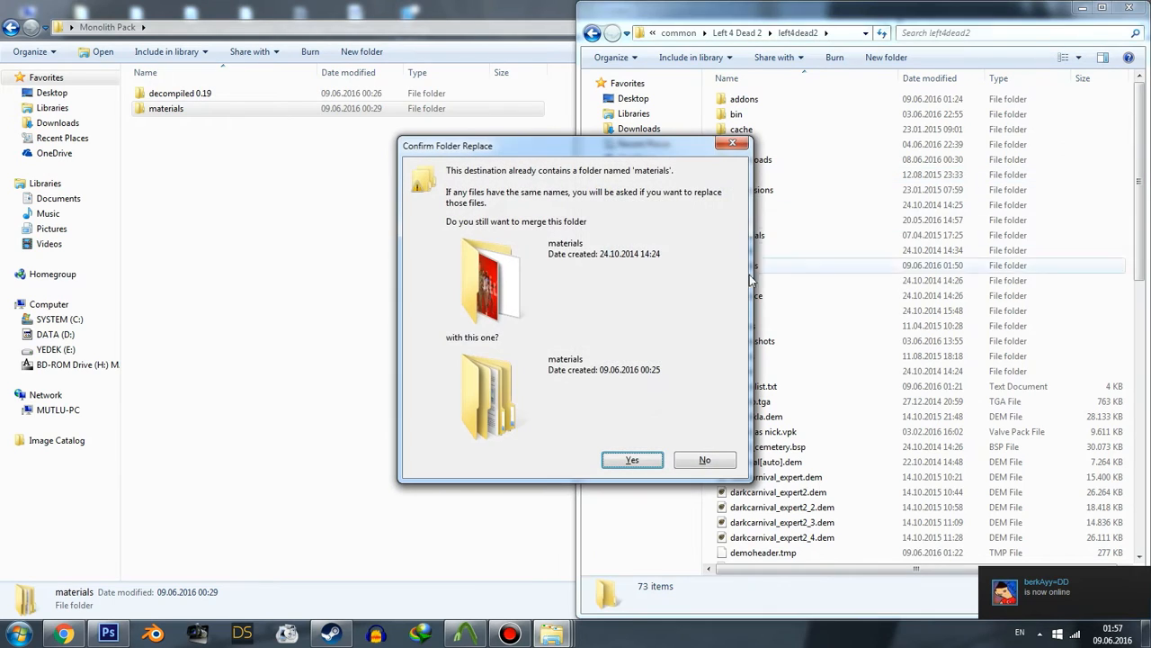
{"action": "left_click", "coordinate": [631, 459]}
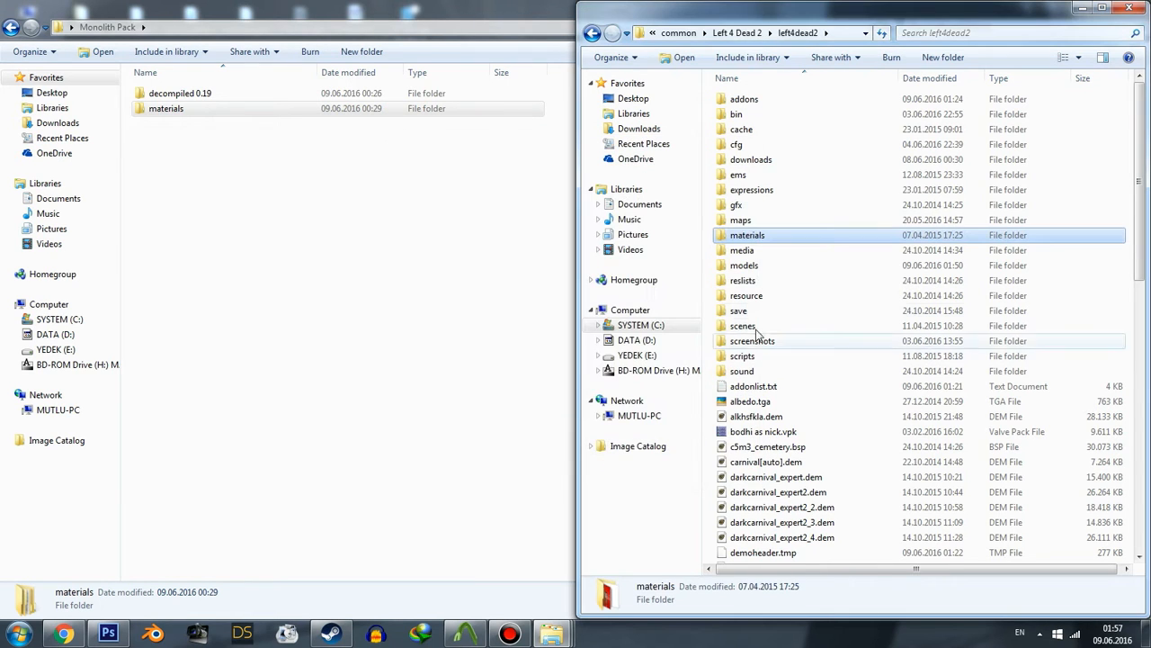
{"action": "left_click", "coordinate": [477, 306]}
- Switch to Steam, launch Left 4 Dead 2 Authoring Tools from the tools library, and open Model Viewer in a maximized window
{"action": "left_click", "coordinate": [331, 633]}
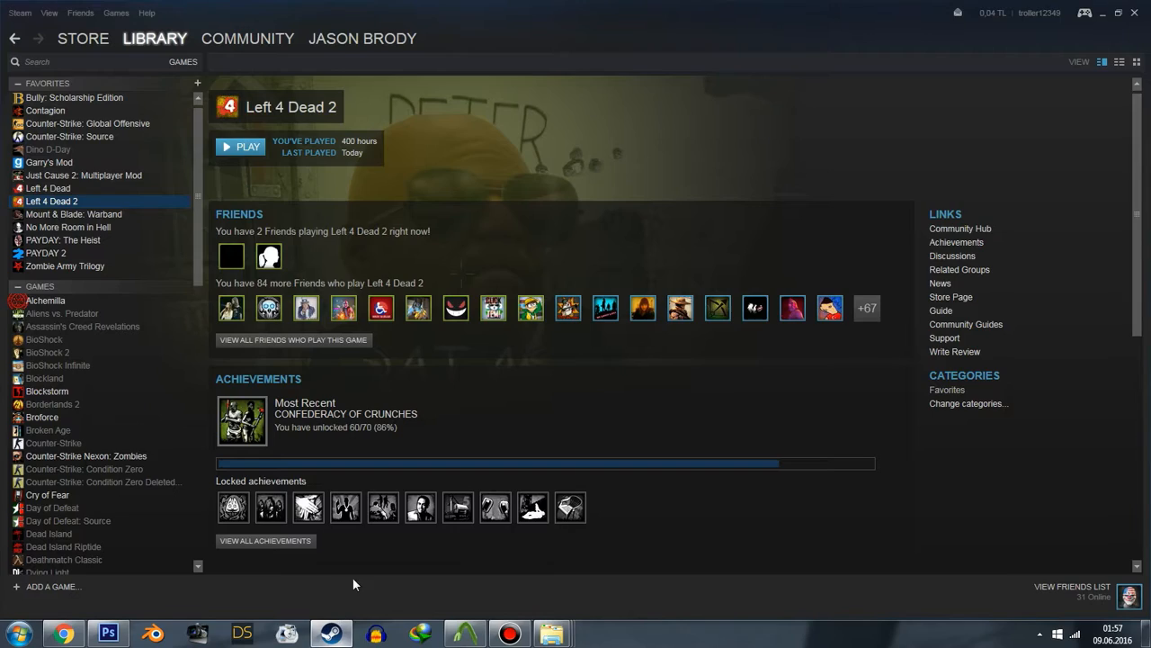
{"action": "mouse_move", "coordinate": [124, 32]}
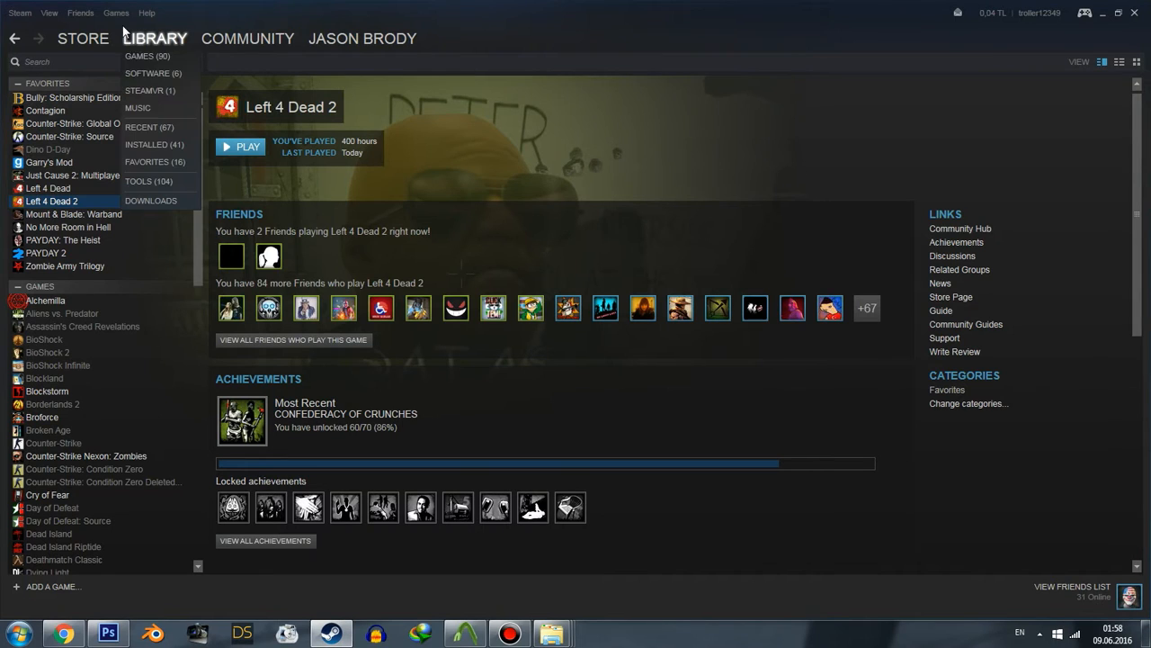
{"action": "left_click", "coordinate": [152, 180]}
{"action": "scroll", "coordinate": [139, 198], "scroll_direction": "down", "scroll_amount": 5}
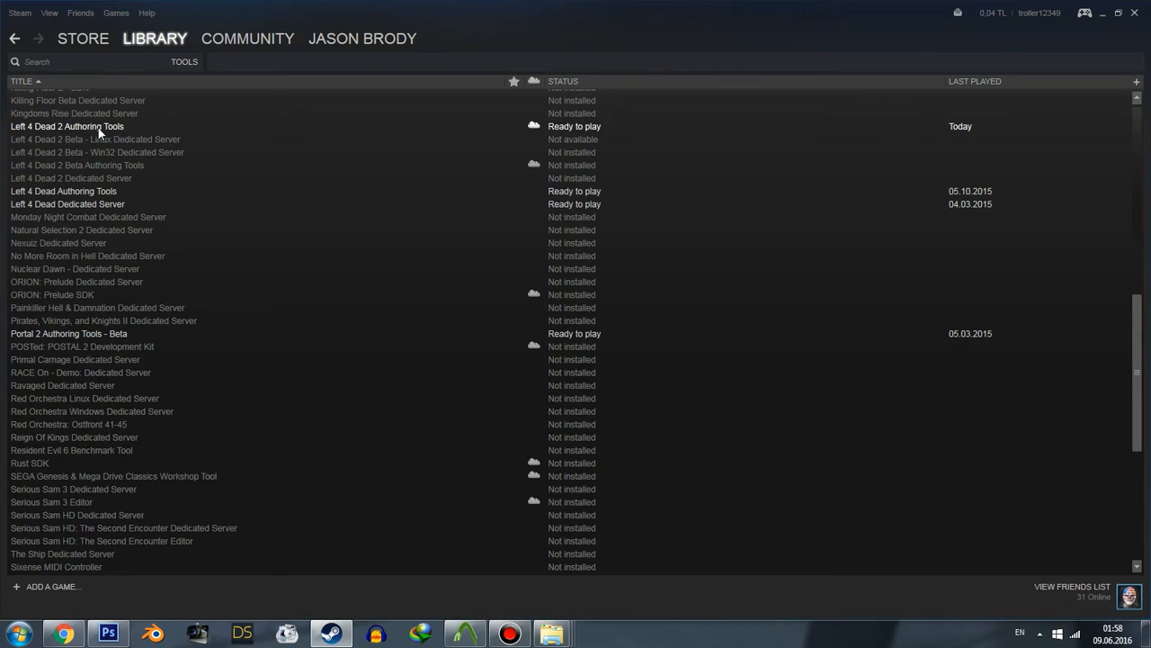
{"action": "double_click", "coordinate": [99, 127]}
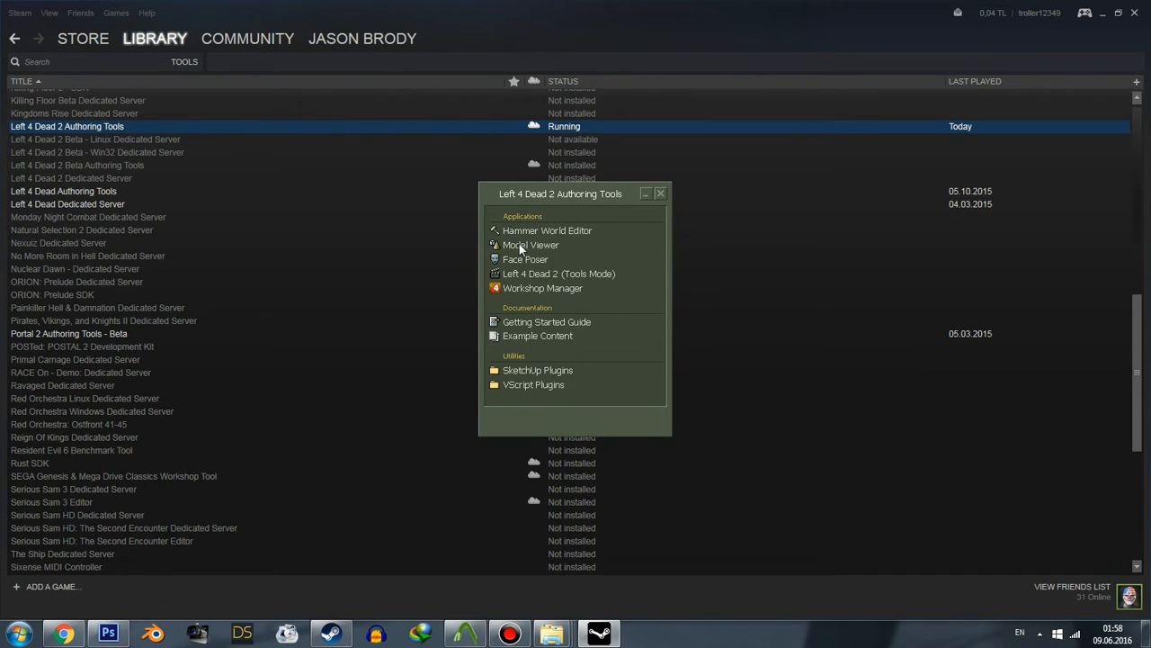
{"action": "double_click", "coordinate": [519, 245]}
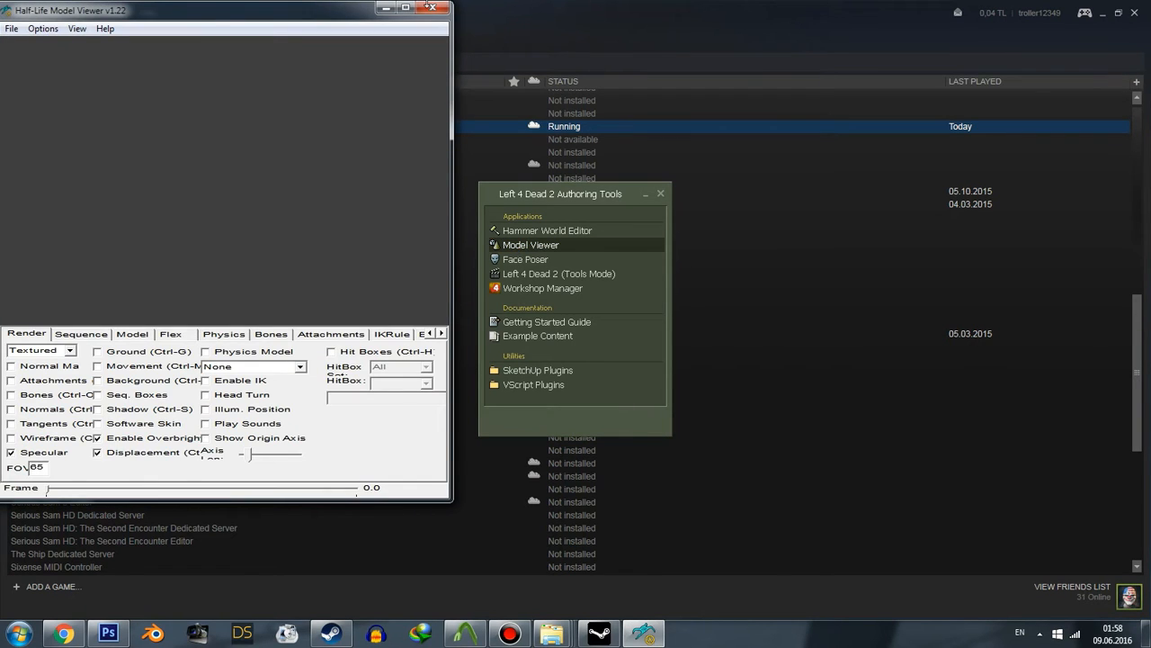
{"action": "left_click_drag", "start_coordinate": [213, 17], "coordinate": [81, 1]}
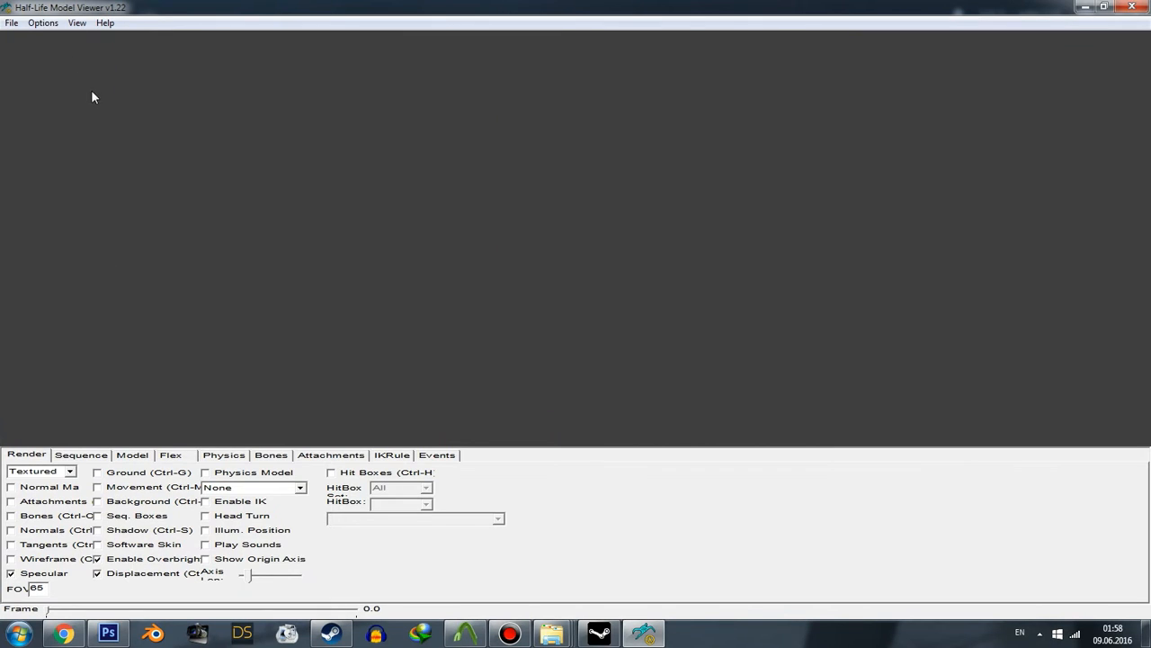
- Load tutorial.mdl from the models\survivors folder and view the whole character from slightly farther away
{"action": "left_click", "coordinate": [12, 23]}
{"action": "left_click", "coordinate": [20, 38]}
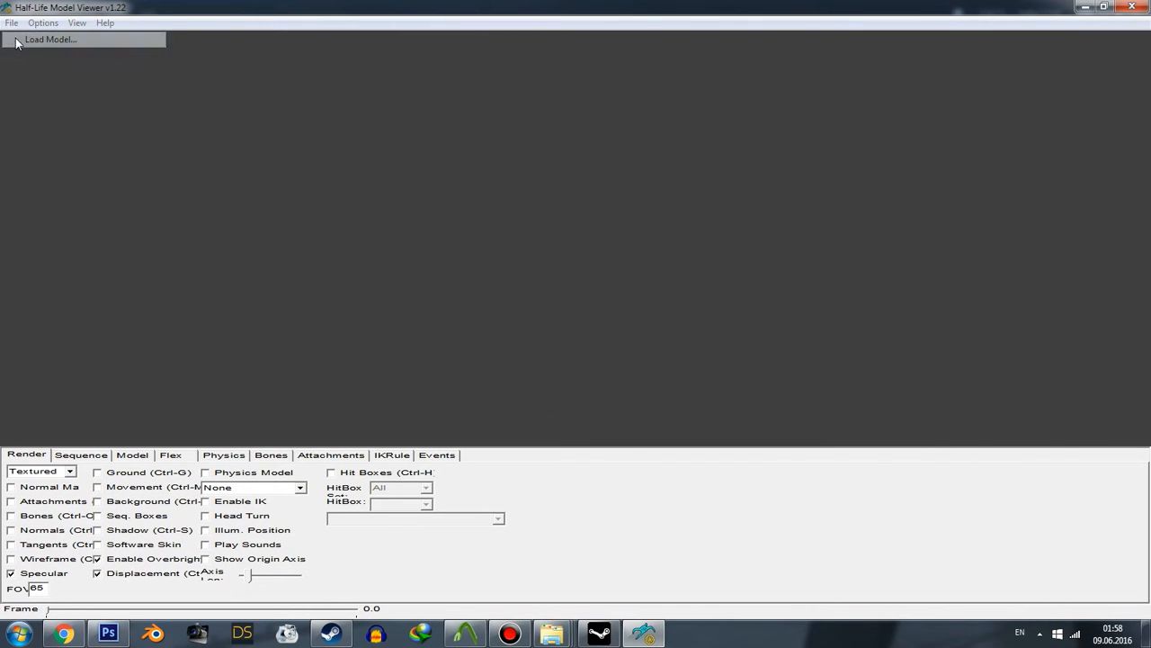
{"action": "left_click", "coordinate": [426, 171]}
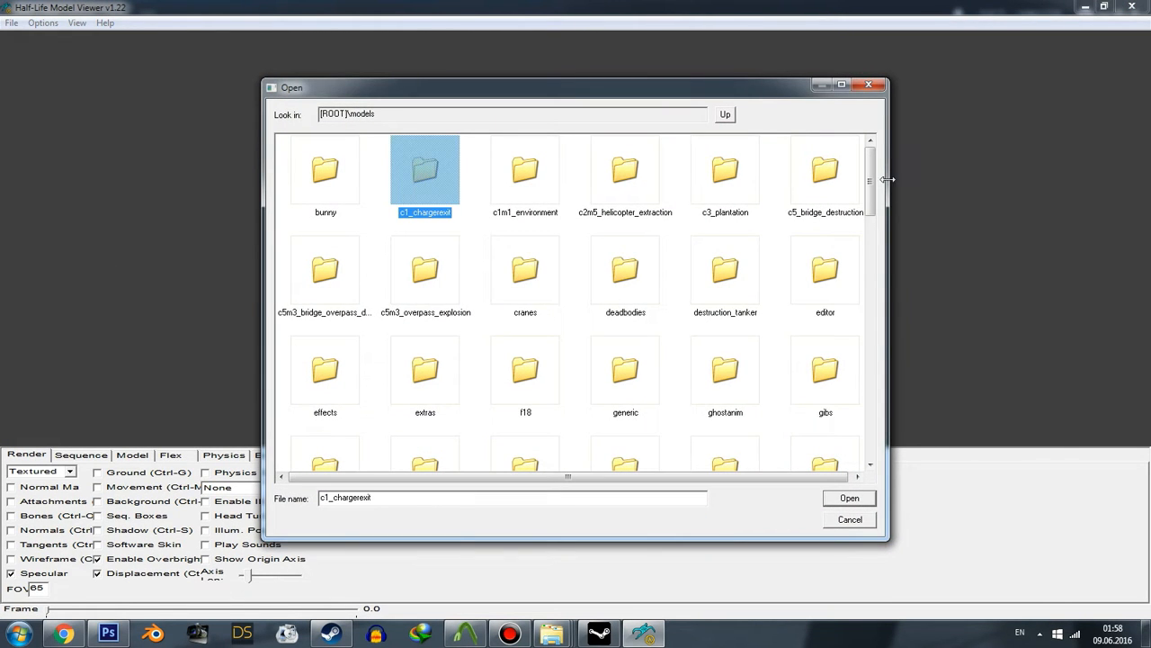
{"action": "left_click_drag", "start_coordinate": [871, 180], "coordinate": [879, 428]}
{"action": "double_click", "coordinate": [451, 342]}
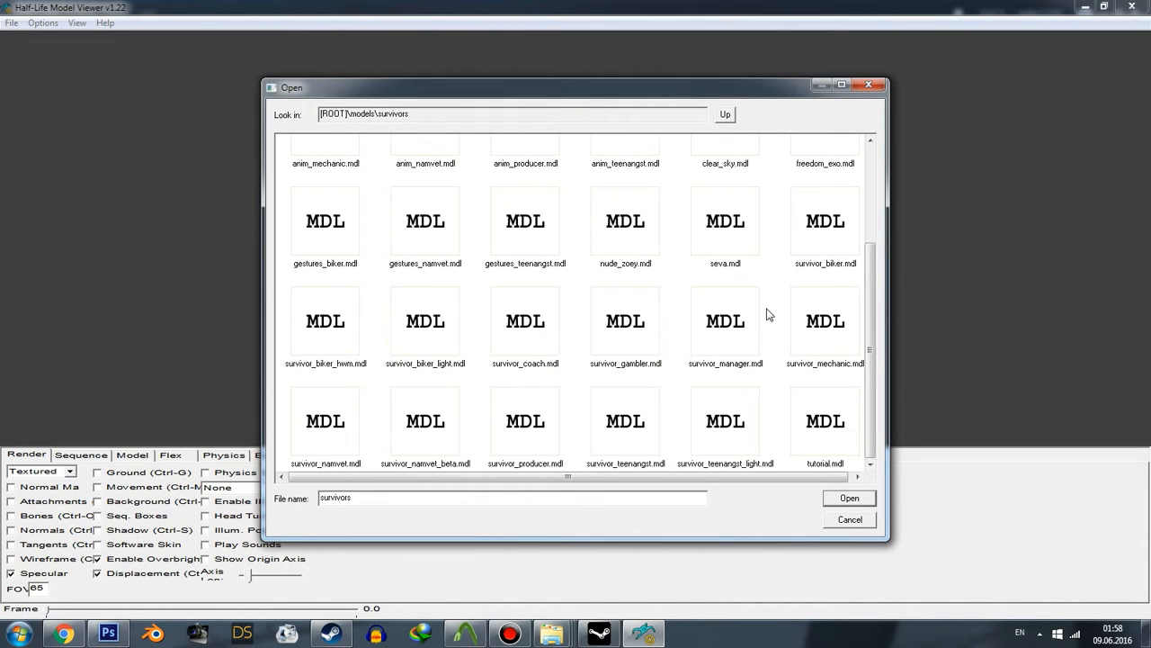
{"action": "left_click", "coordinate": [824, 445]}
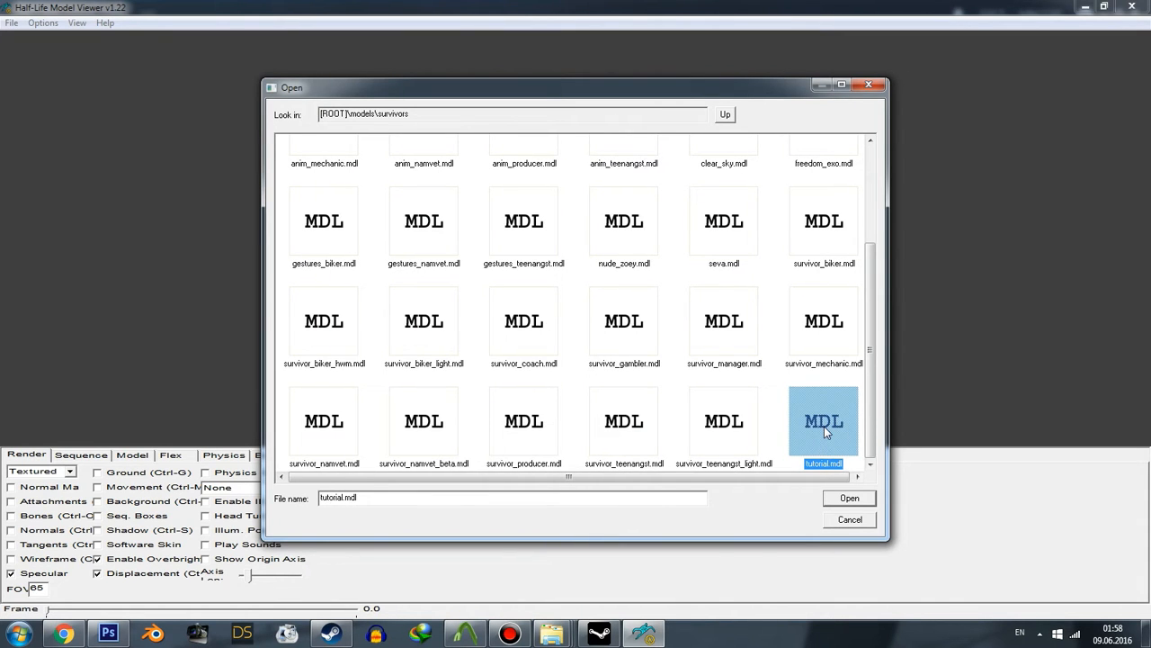
{"action": "double_click", "coordinate": [824, 425]}
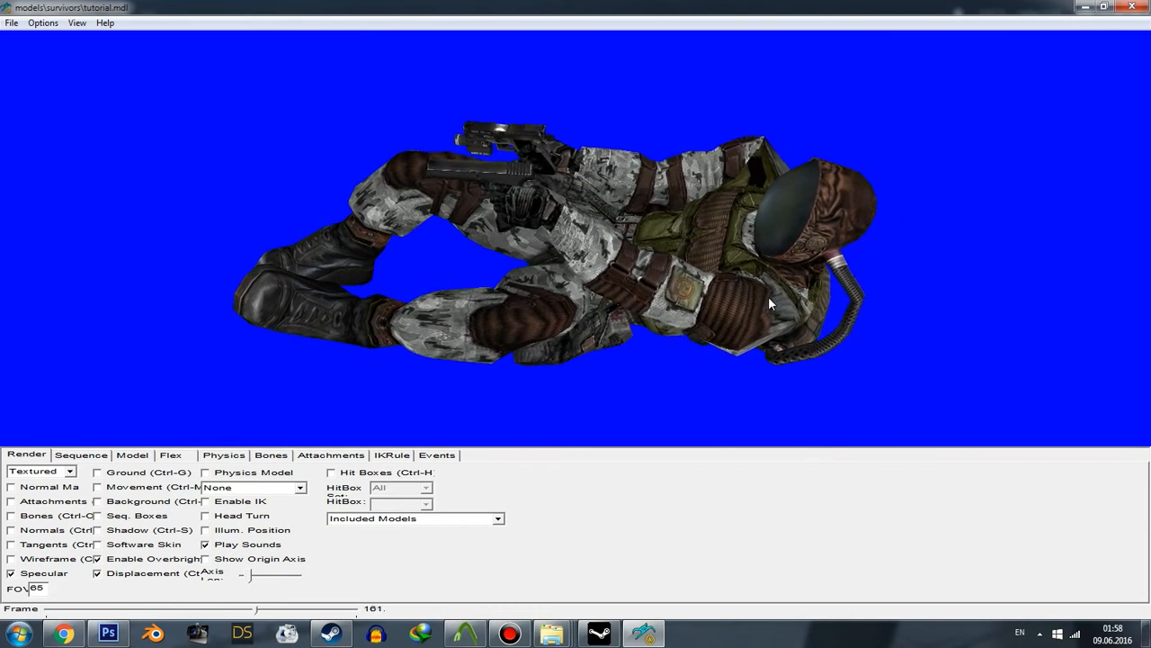
{"action": "right_click_drag", "start_coordinate": [769, 299], "coordinate": [763, 331]}
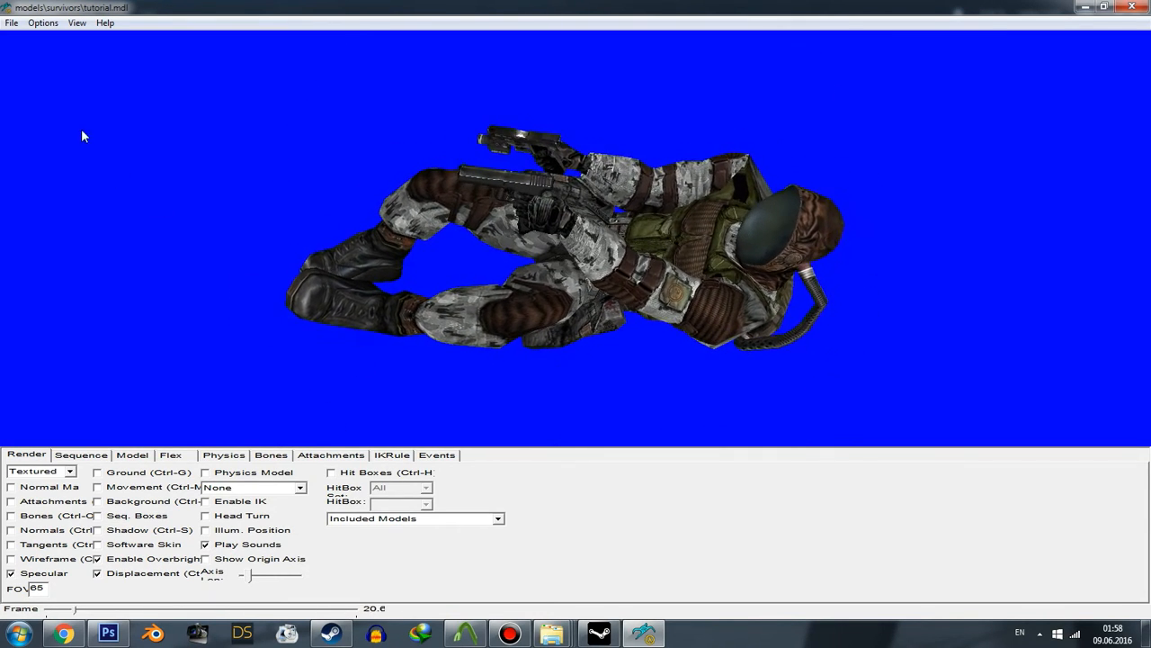
- Set the viewer's background colour to medium grey (RGB 128, 128, 128)
{"action": "left_click", "coordinate": [77, 23]}
{"action": "mouse_move", "coordinate": [54, 23]}
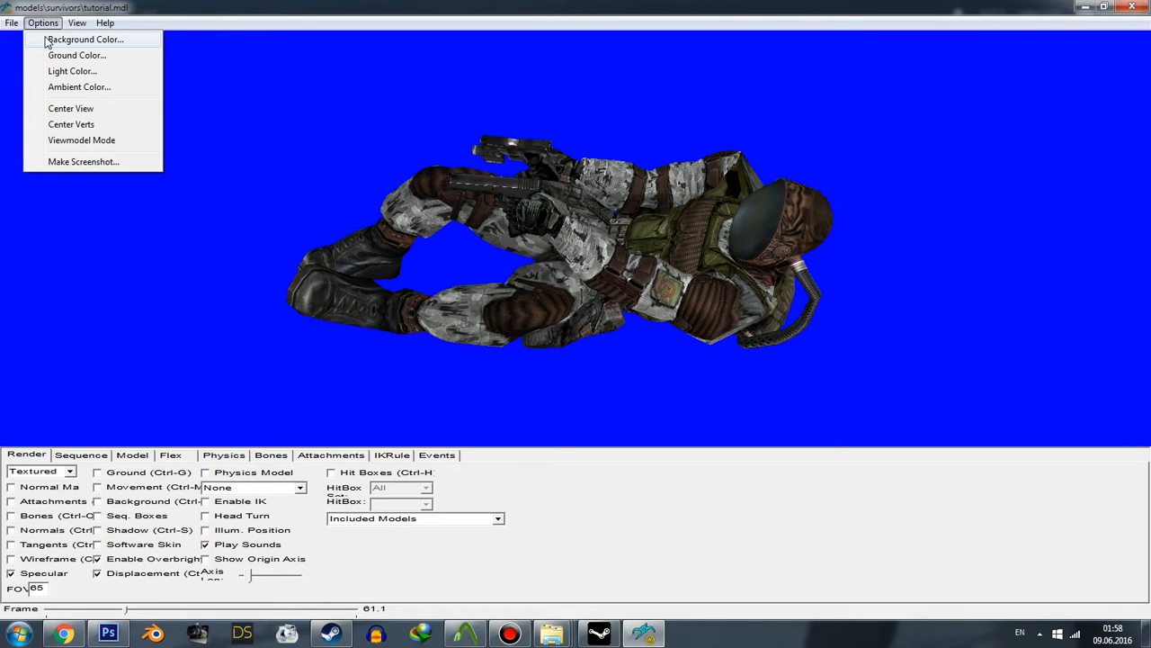
{"action": "left_click", "coordinate": [47, 41]}
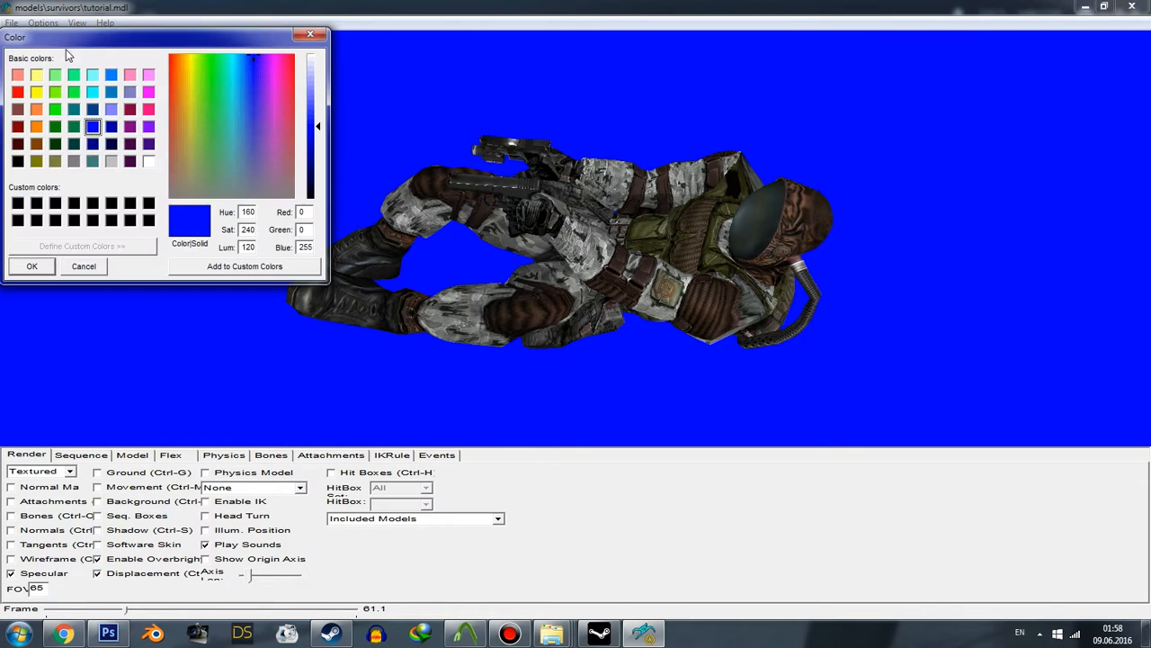
{"action": "left_click", "coordinate": [77, 161]}
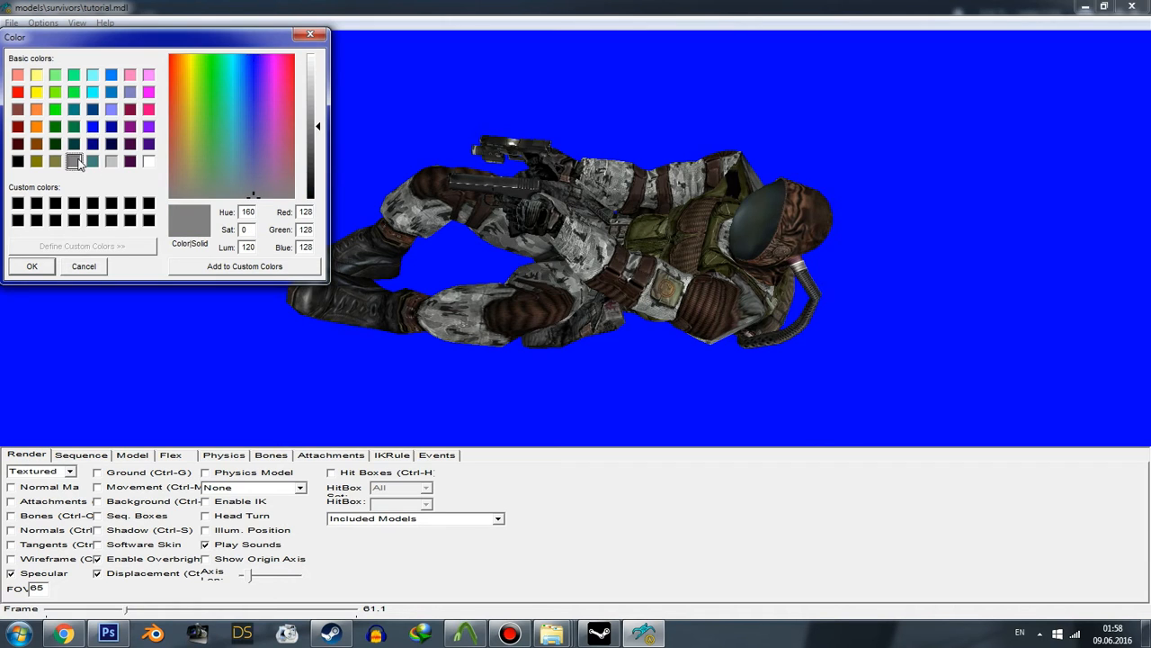
{"action": "left_click", "coordinate": [32, 266]}
- Change the viewer's background colour to light grey (RGB 192, 192, 192)
{"action": "left_click", "coordinate": [42, 23]}
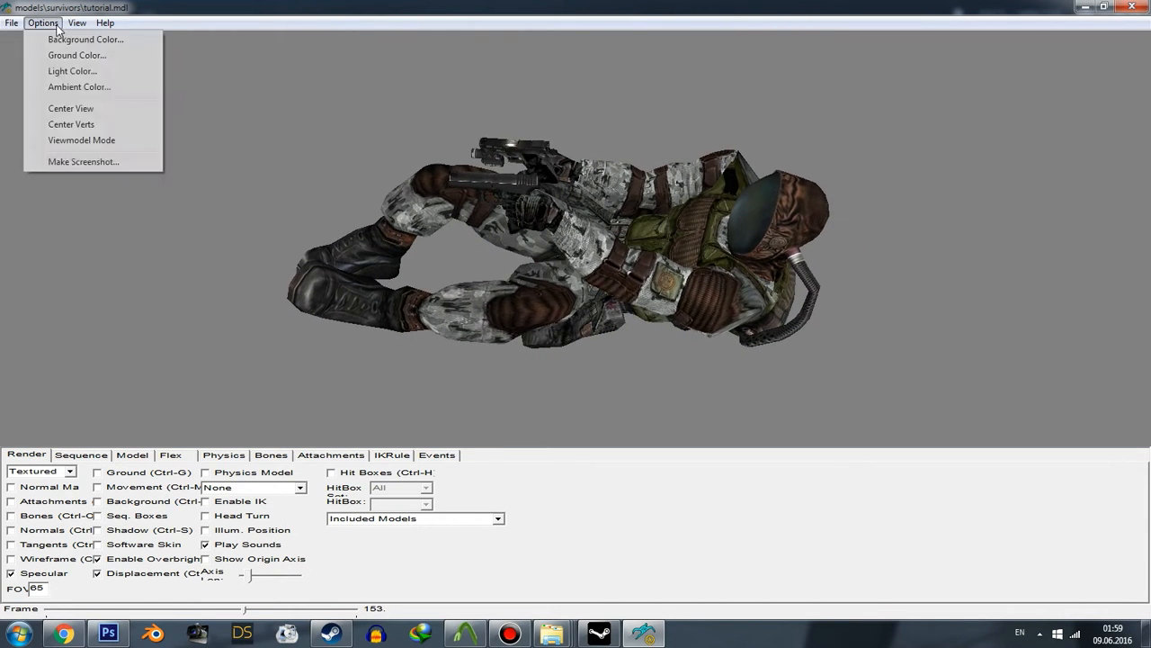
{"action": "left_click", "coordinate": [78, 23]}
{"action": "left_click", "coordinate": [41, 41]}
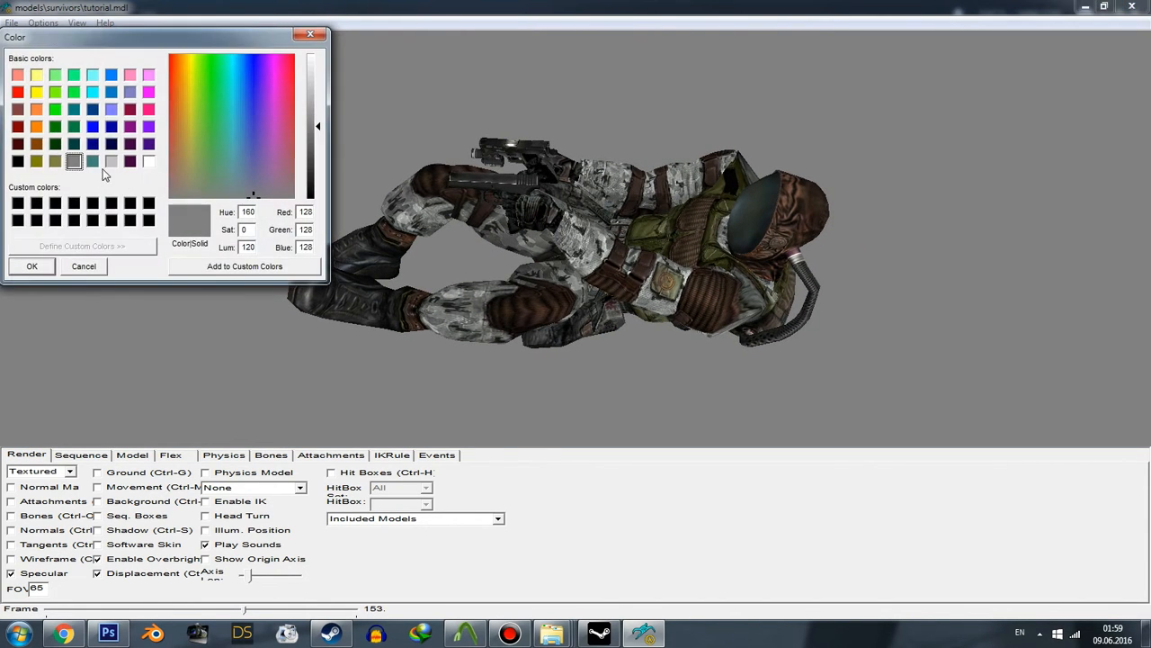
{"action": "left_click", "coordinate": [48, 262]}
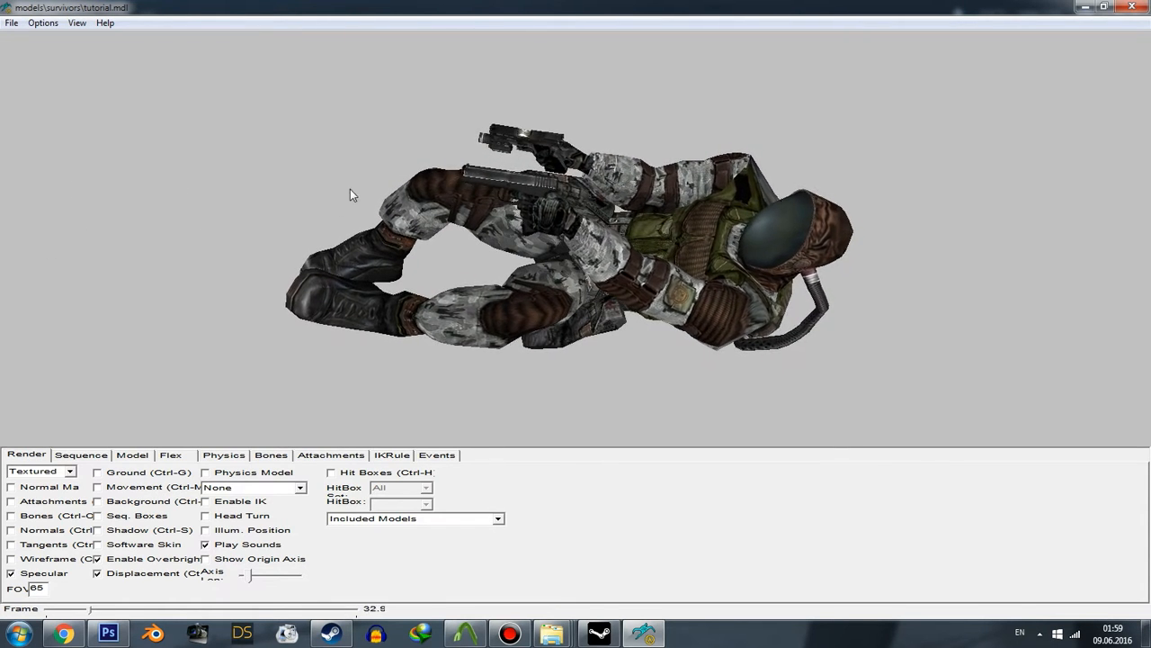
- Set the model's main animation sequence to producer so that the character stands upright
{"action": "left_click", "coordinate": [80, 454]}
{"action": "left_click", "coordinate": [90, 472]}
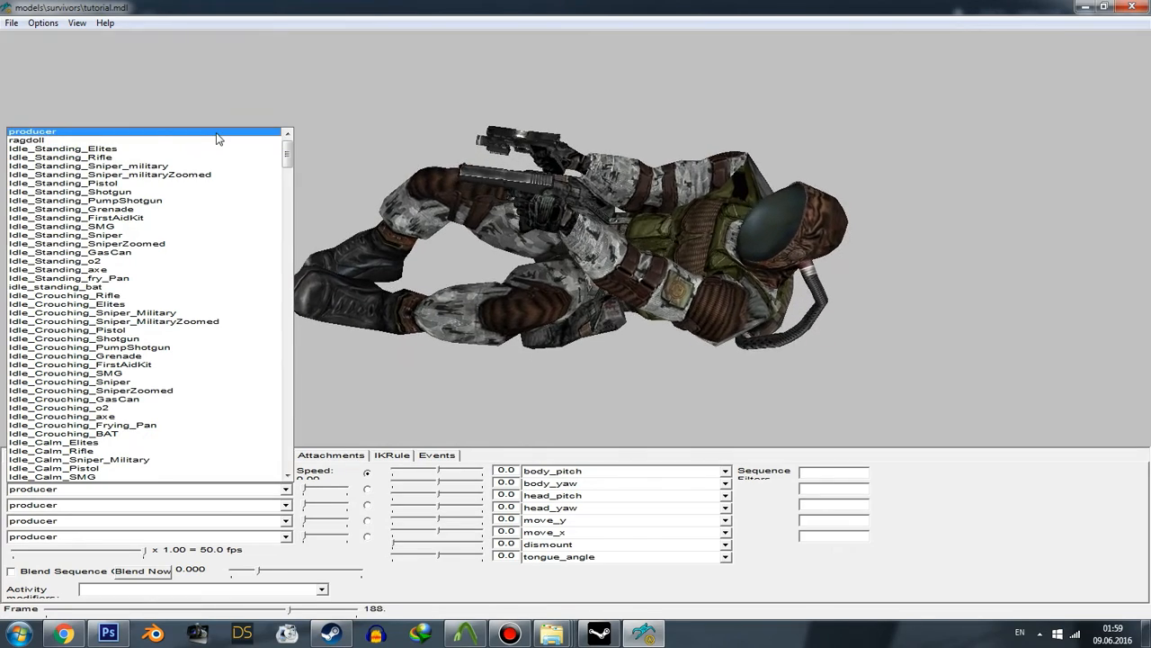
{"action": "left_click", "coordinate": [355, 359]}
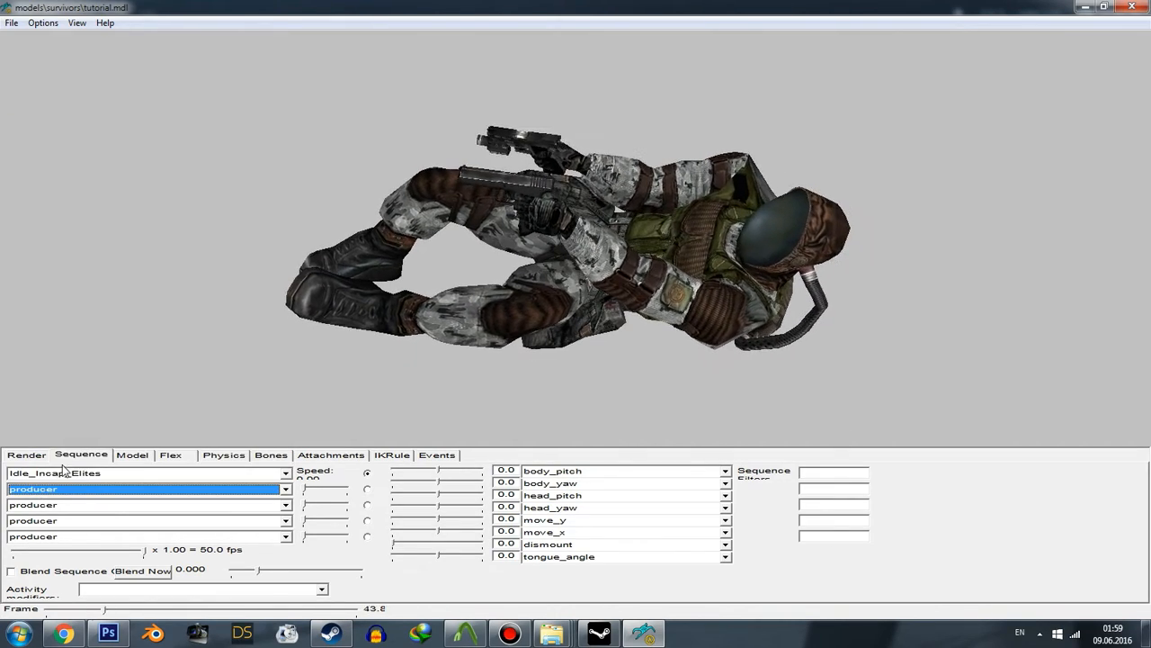
{"action": "left_click", "coordinate": [149, 475]}
{"action": "left_click_drag", "start_coordinate": [287, 345], "coordinate": [290, 129]}
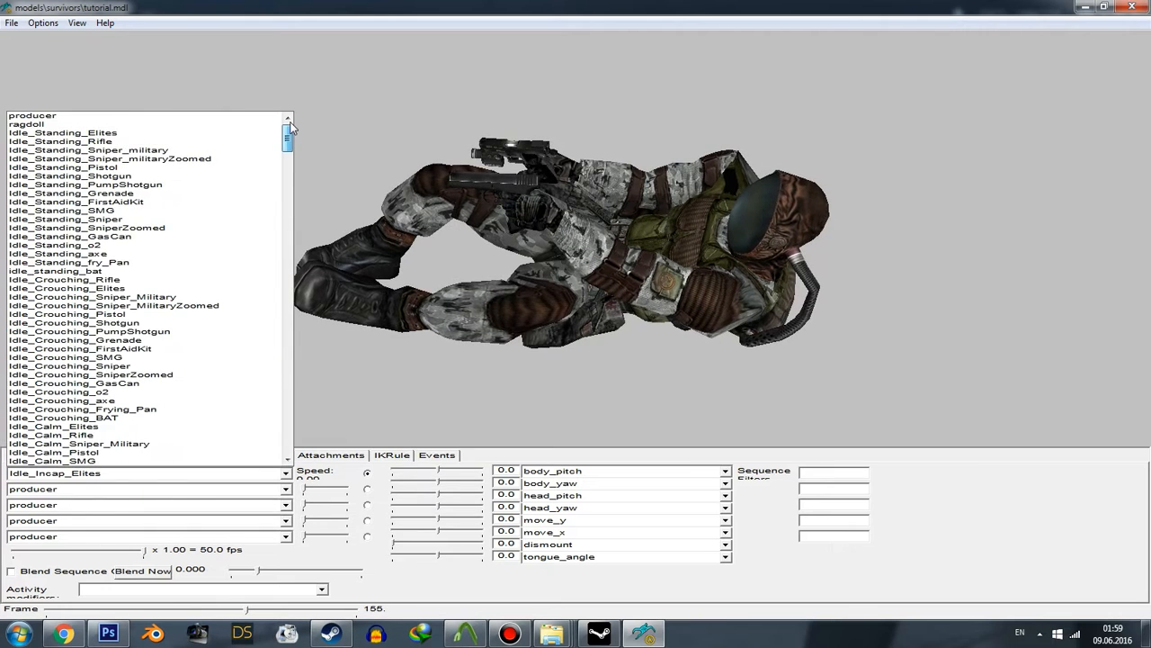
{"action": "left_click", "coordinate": [140, 117]}
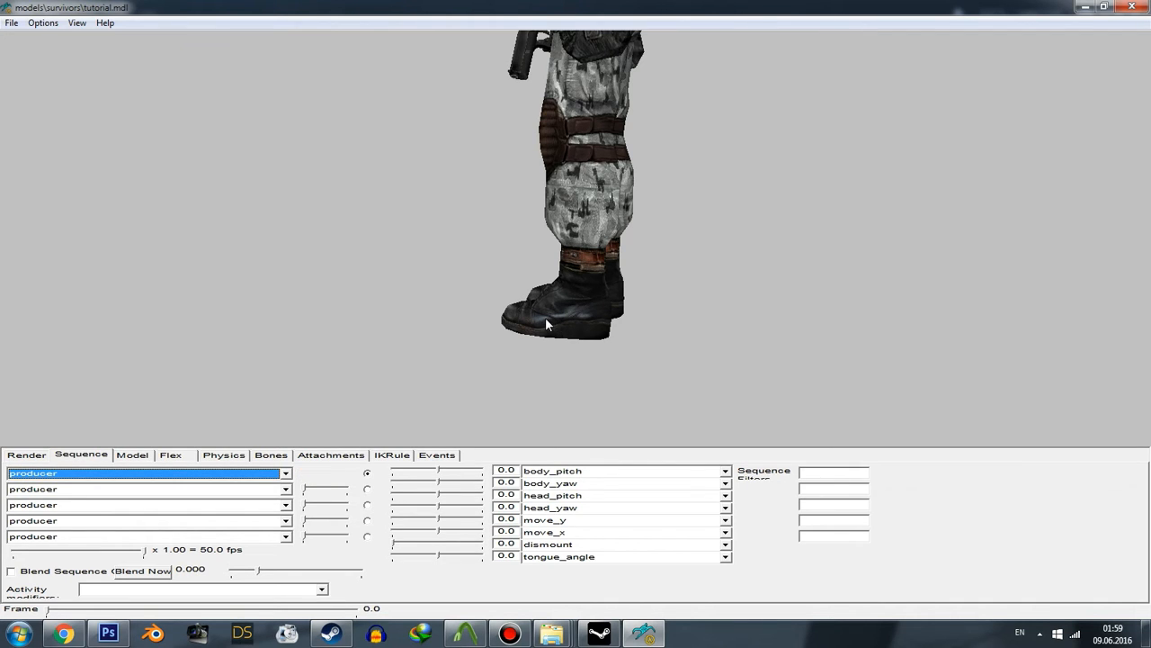
- Turn the standing character to face the front and frame its head and shoulders in close-up
{"action": "left_click_drag", "start_coordinate": [545, 320], "coordinate": [621, 326]}
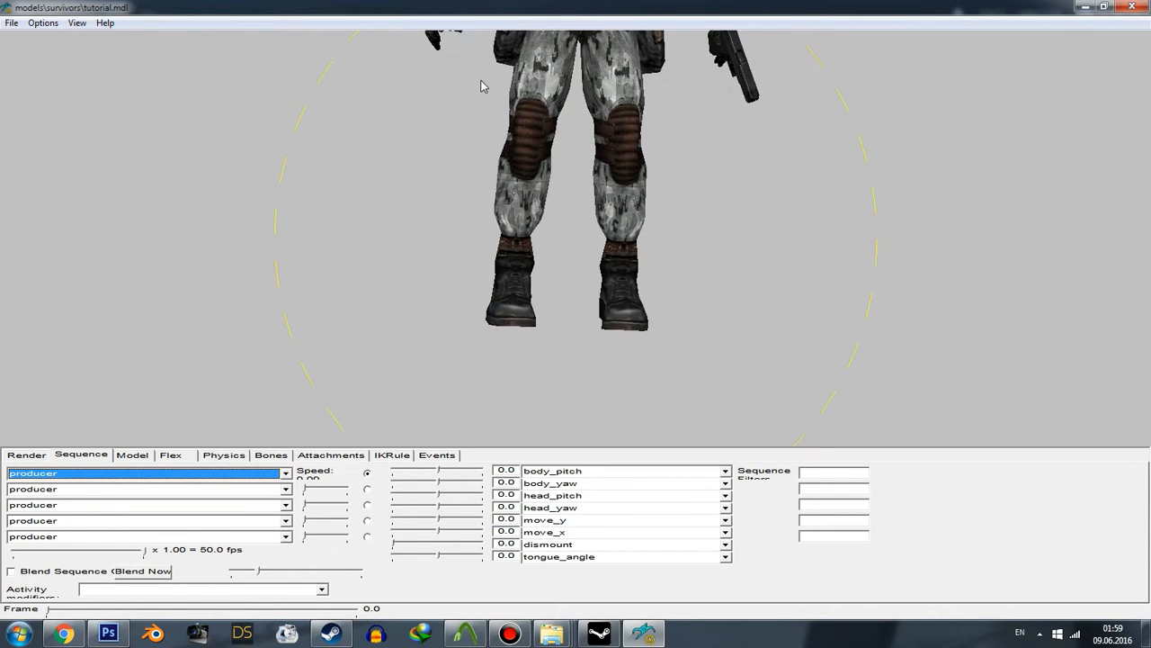
{"action": "left_click_drag", "start_coordinate": [497, 147], "coordinate": [502, 144]}
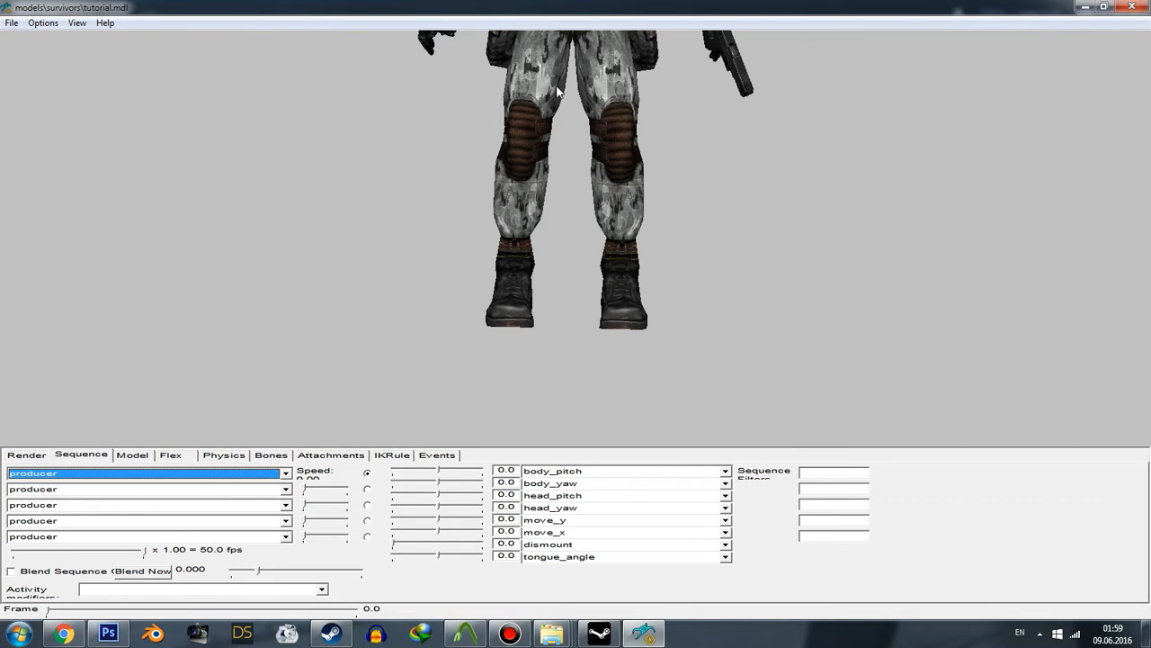
{"action": "middle_click_drag", "start_coordinate": [557, 92], "coordinate": [555, 121]}
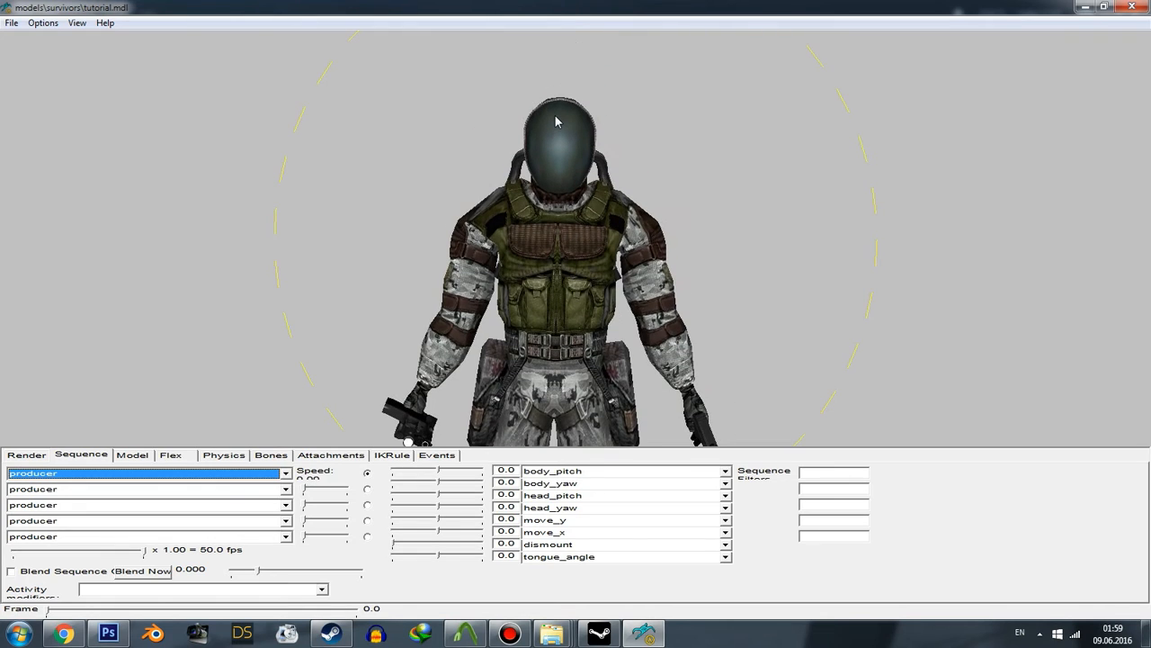
{"action": "left_click_drag", "start_coordinate": [579, 56], "coordinate": [572, 50]}
{"action": "left_click_drag", "start_coordinate": [548, 238], "coordinate": [546, 237]}
{"action": "right_click_drag", "start_coordinate": [561, 232], "coordinate": [588, 206]}
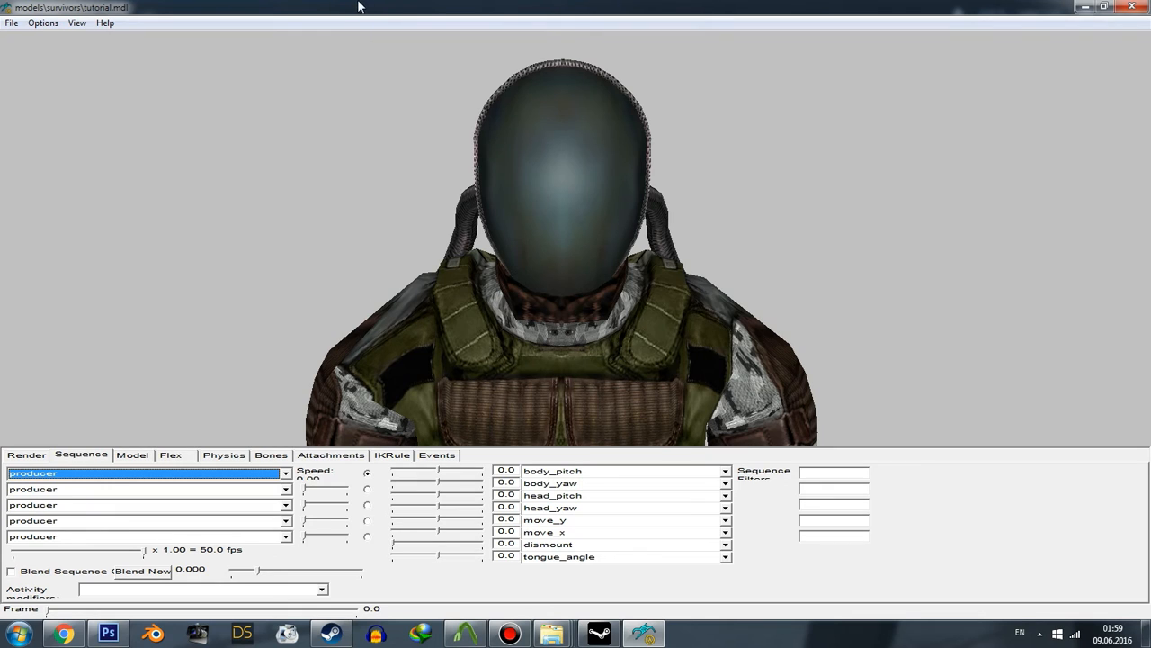
- Try a purple background colour (RGB 128, 0, 128) behind the character
{"action": "left_click", "coordinate": [47, 25]}
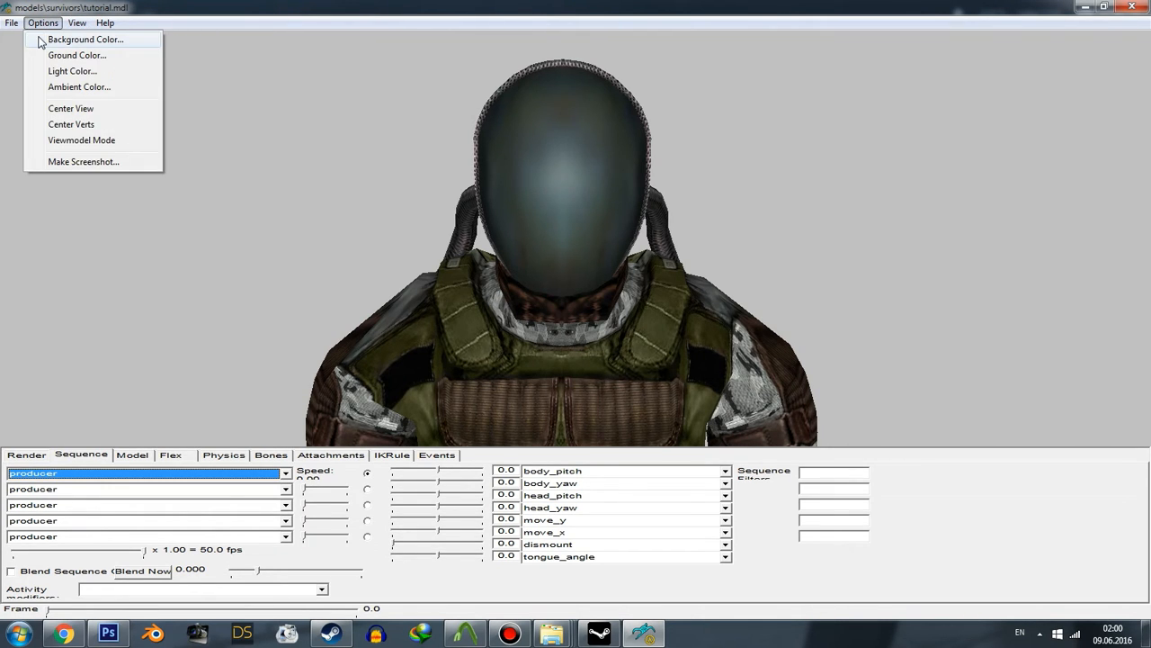
{"action": "left_click", "coordinate": [42, 41]}
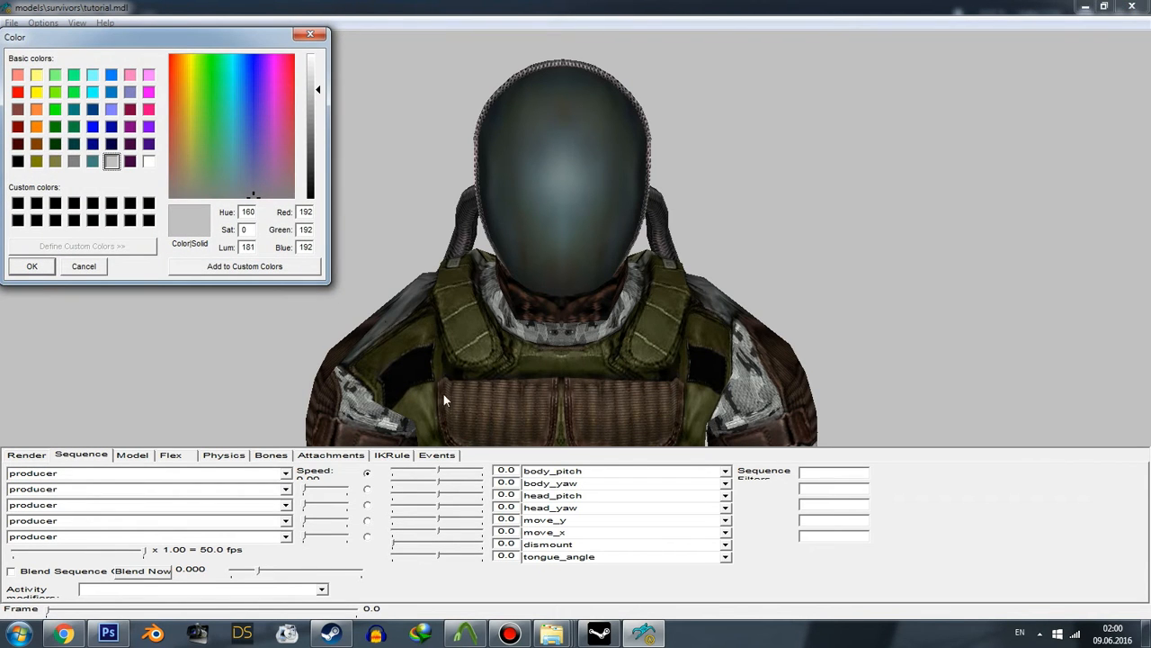
{"action": "left_click", "coordinate": [130, 127]}
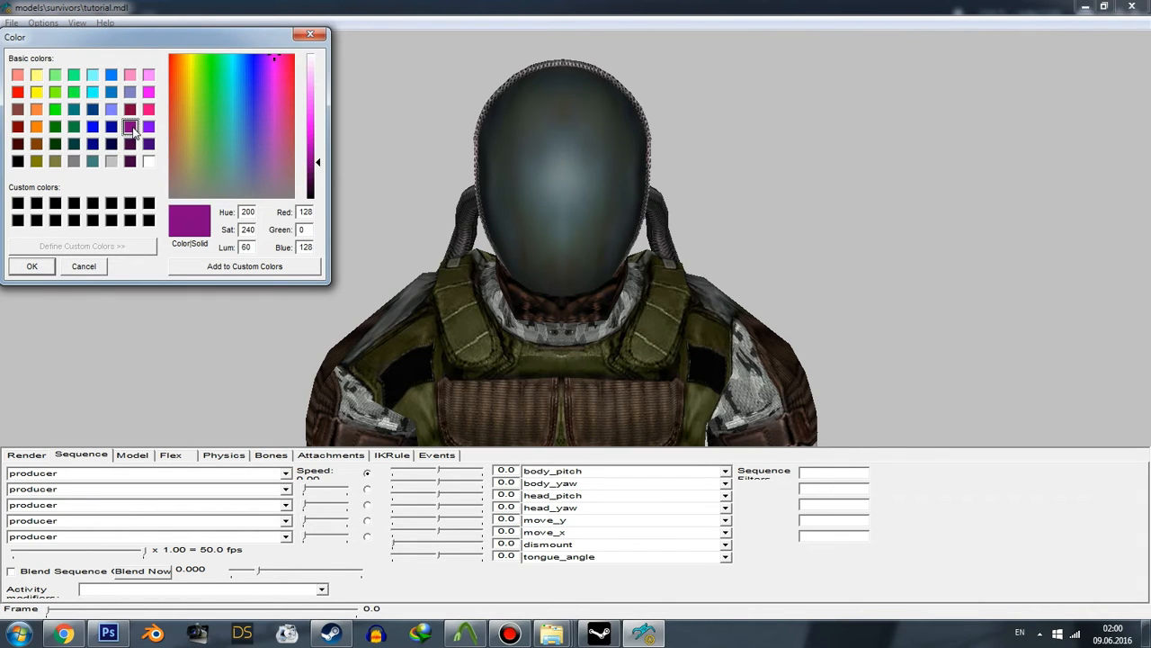
{"action": "left_click", "coordinate": [41, 268]}
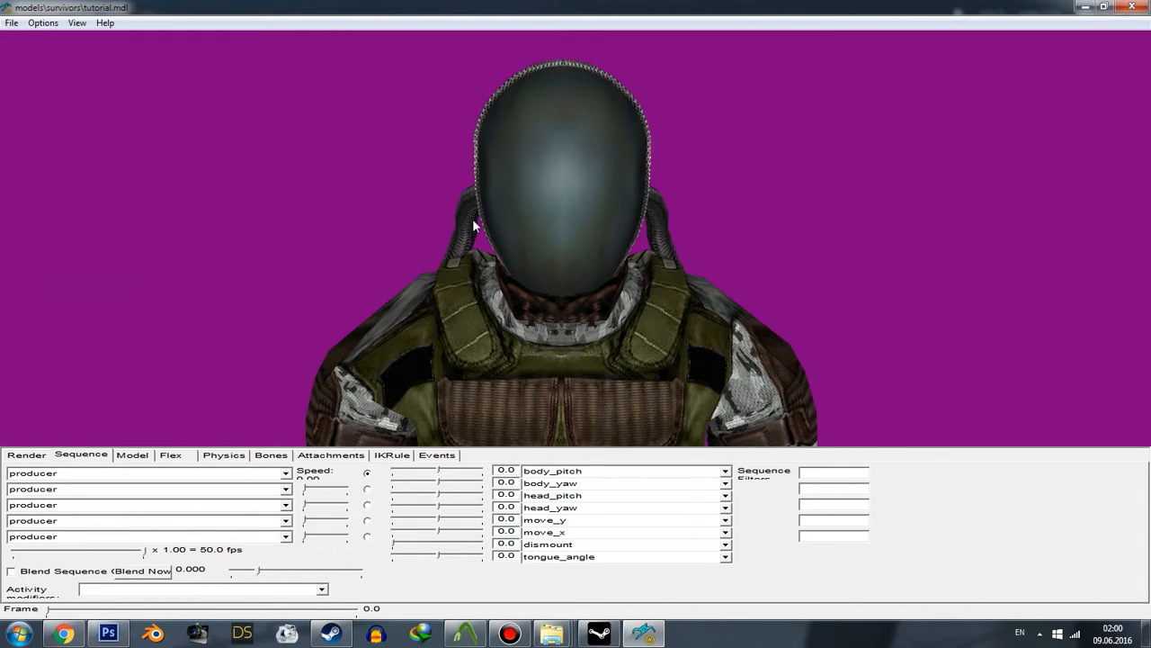
- Set the viewer's background colour to orange (RGB 255, 128, 0)
{"action": "left_click", "coordinate": [43, 22]}
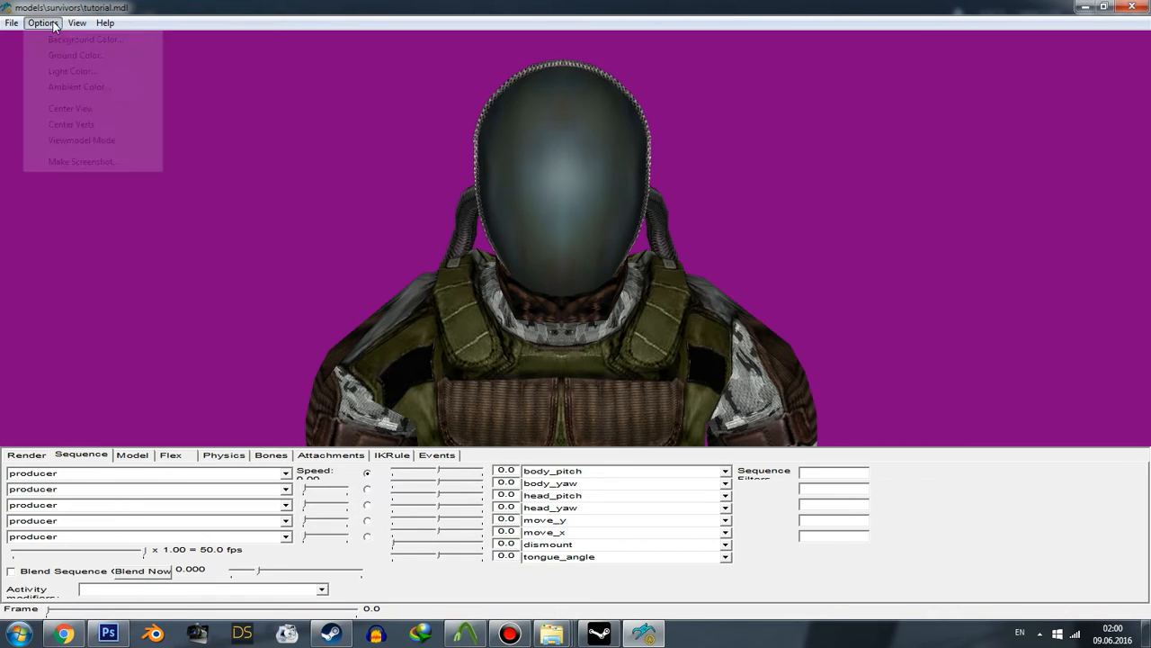
{"action": "left_click", "coordinate": [49, 39]}
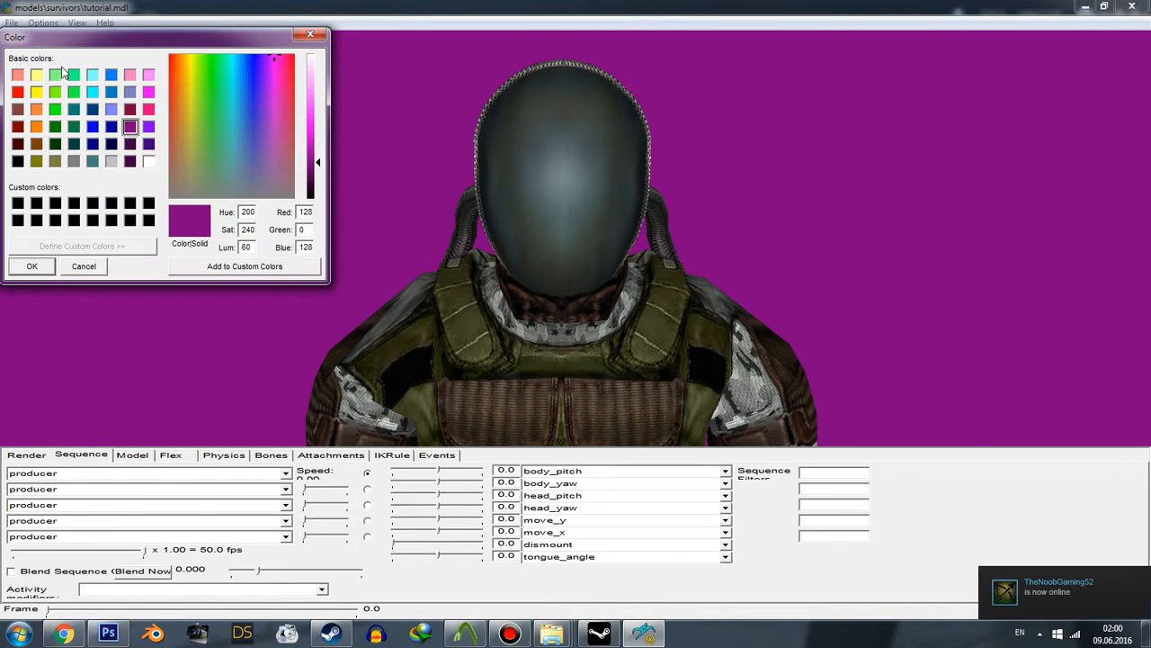
{"action": "left_click", "coordinate": [35, 127]}
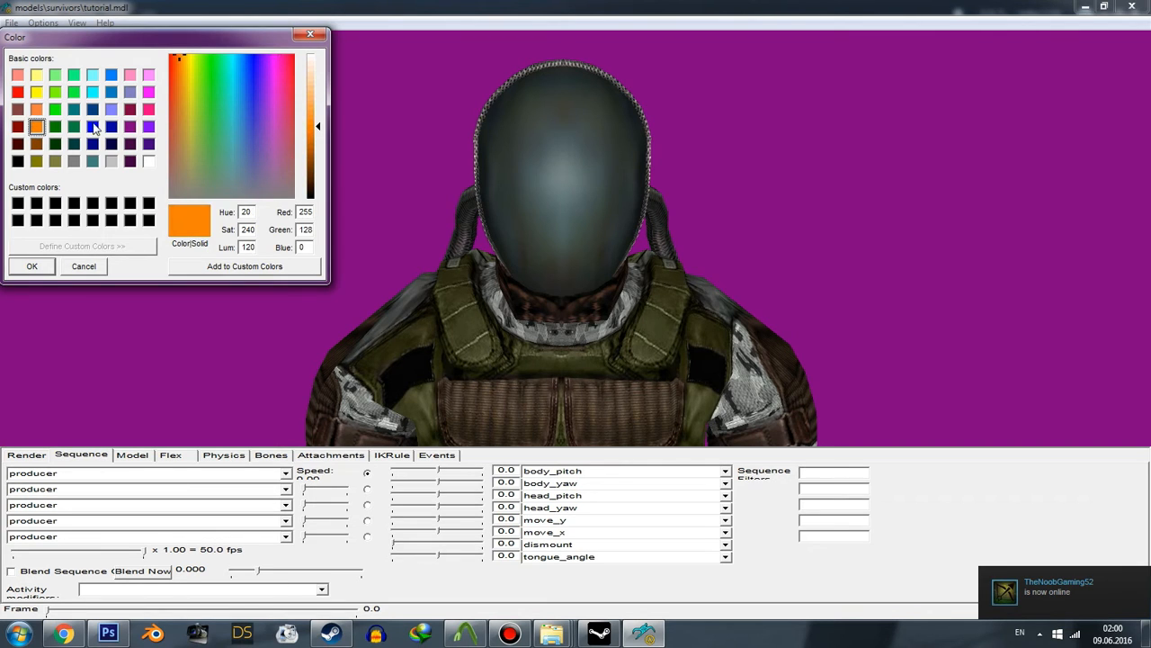
{"action": "left_click", "coordinate": [34, 266]}
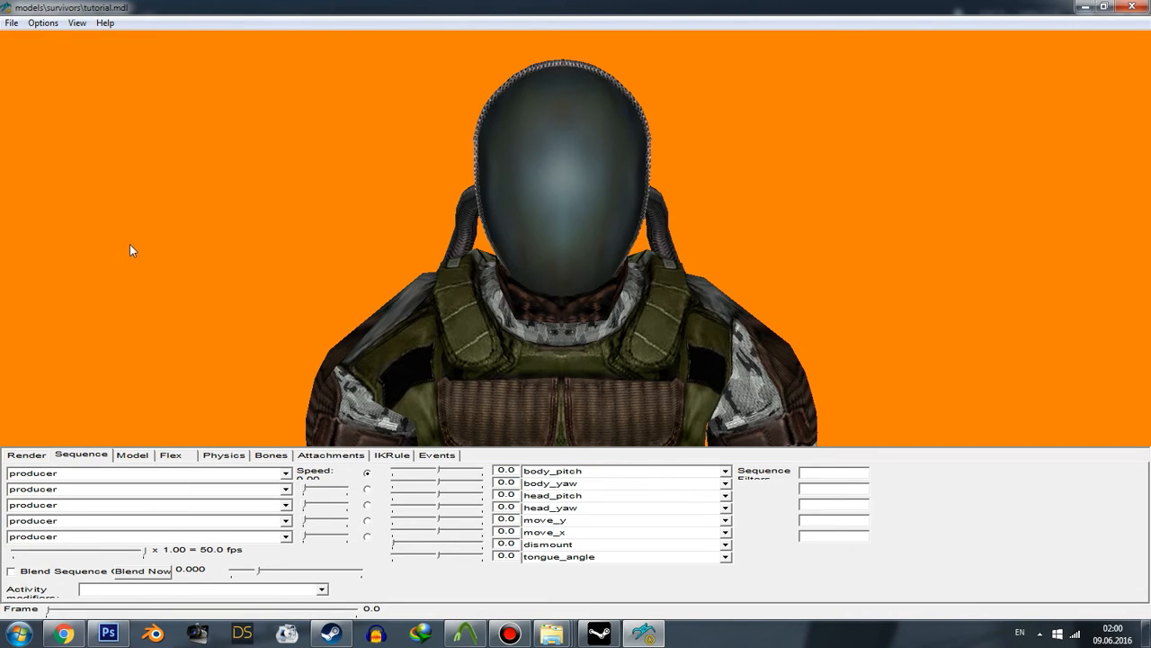
- Reset the camera with Center View and reframe the character's helmet and shoulders close up in the middle of the viewport
{"action": "left_click_drag", "start_coordinate": [454, 359], "coordinate": [452, 353]}
{"action": "left_click", "coordinate": [45, 25]}
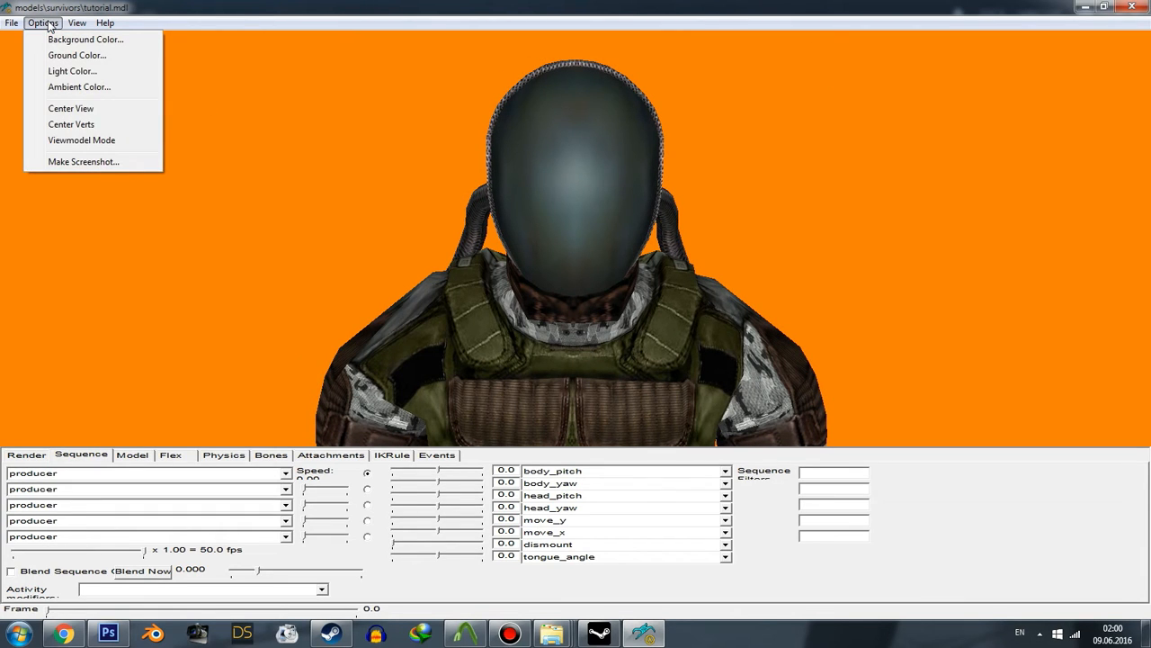
{"action": "mouse_move", "coordinate": [75, 24]}
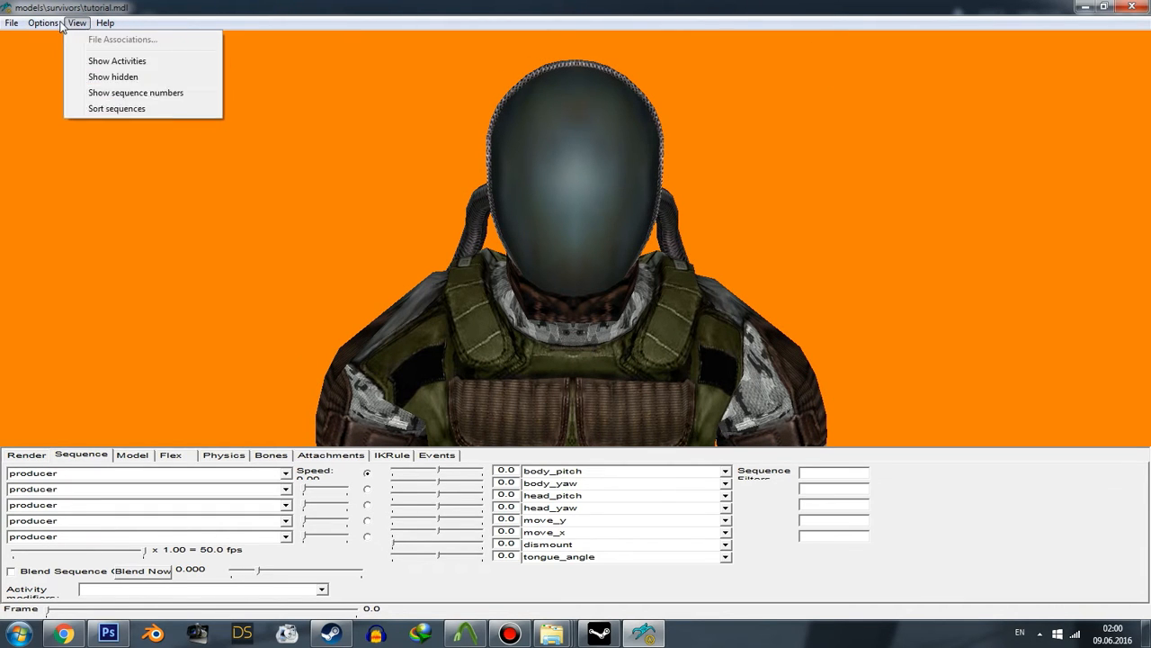
{"action": "mouse_move", "coordinate": [11, 25]}
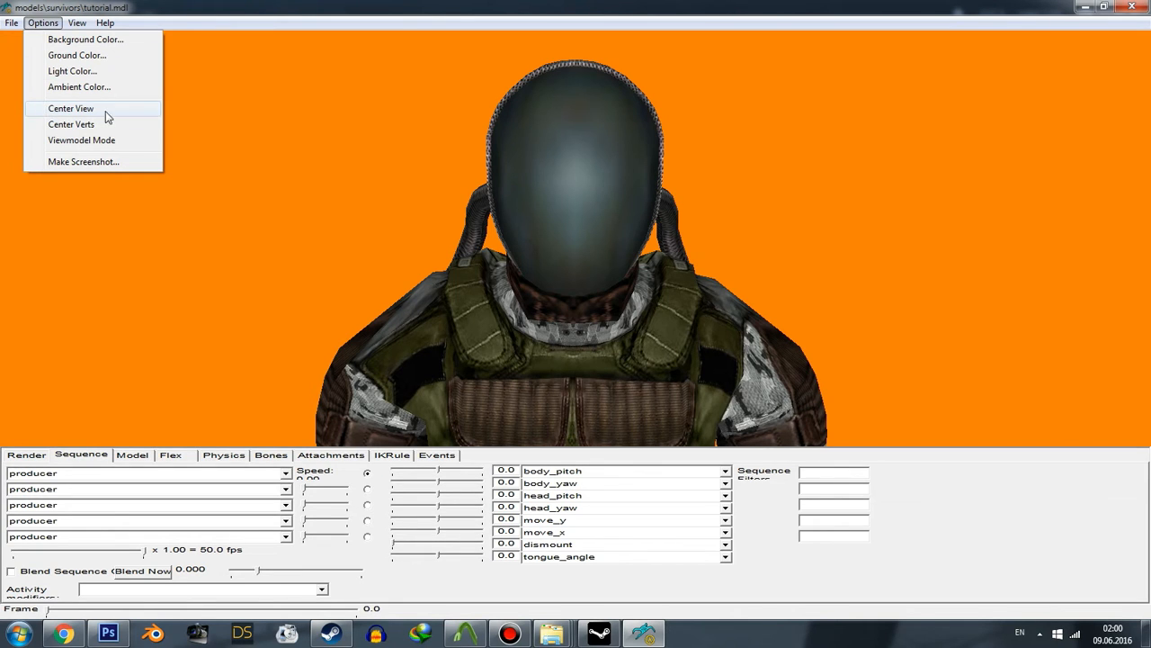
{"action": "left_click", "coordinate": [61, 111]}
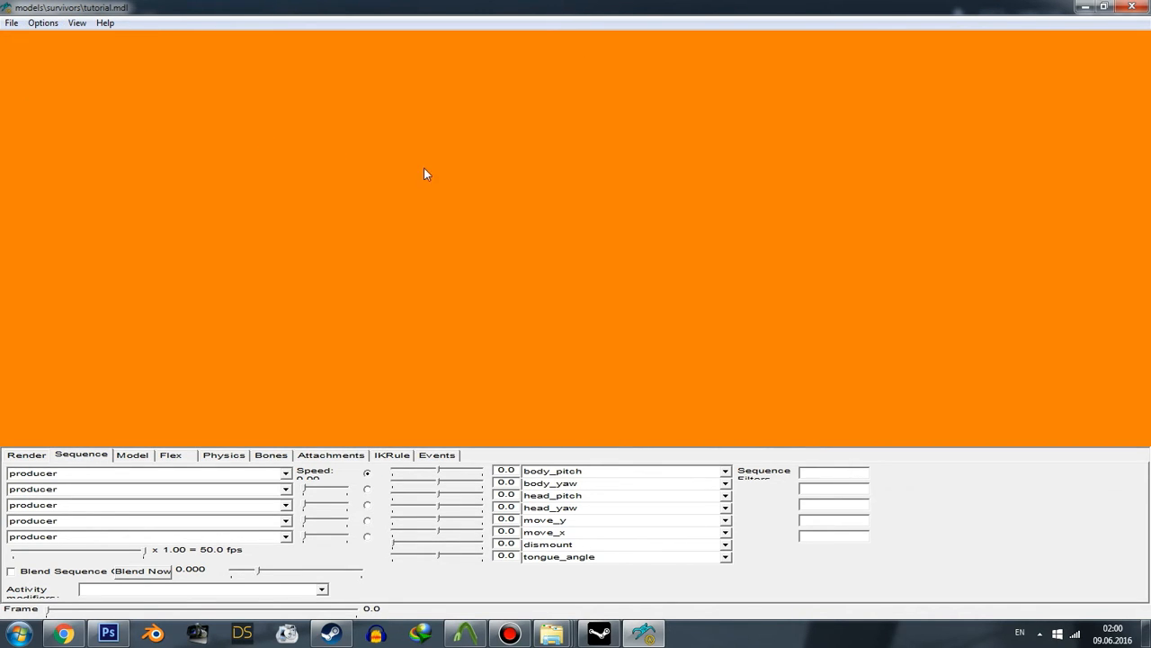
{"action": "left_click_drag", "start_coordinate": [529, 170], "coordinate": [531, 225], "text": "shift"}
{"action": "right_click_drag", "start_coordinate": [531, 226], "coordinate": [550, 142]}
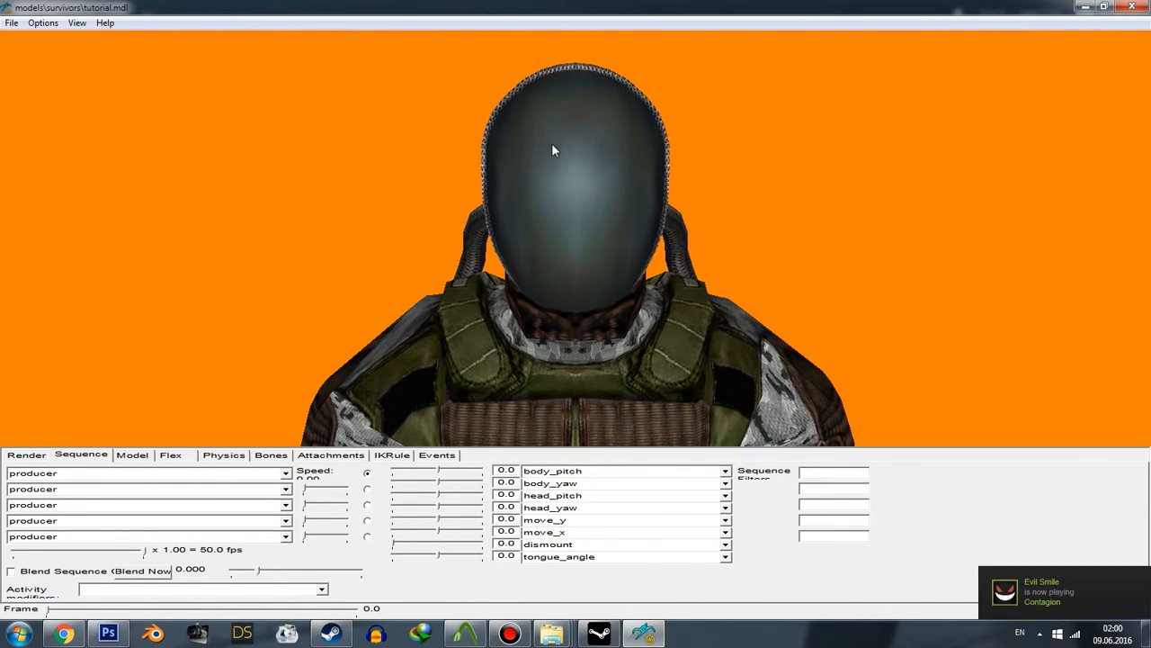
{"action": "left_click_drag", "start_coordinate": [552, 145], "coordinate": [551, 145], "text": "shift"}
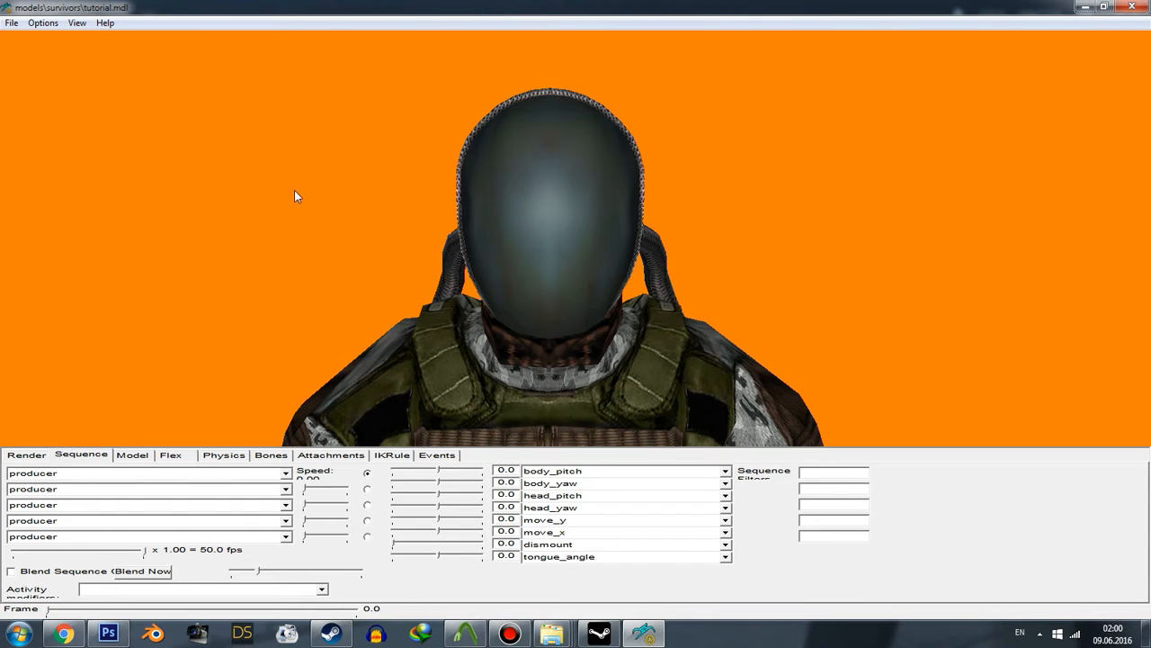
- Capture a screenshot of the character's viewport area, save it to the desktop as panel.png, and dismiss the save notification
{"action": "key", "text": "Print"}
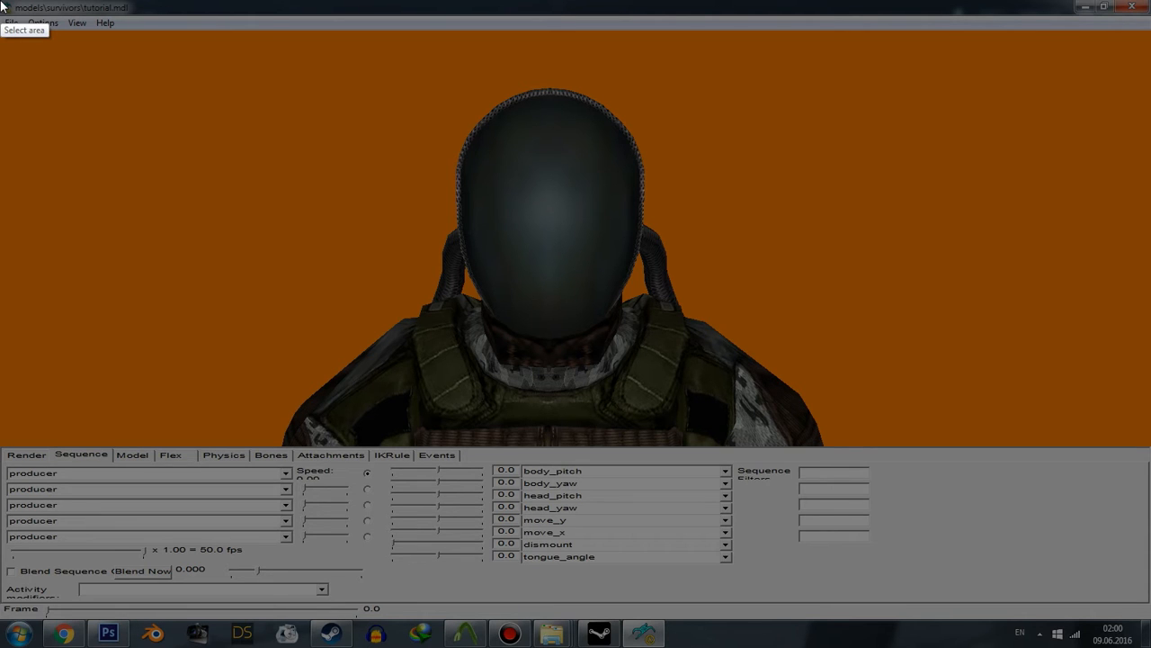
{"action": "left_click_drag", "start_coordinate": [1, 5], "coordinate": [1148, 443]}
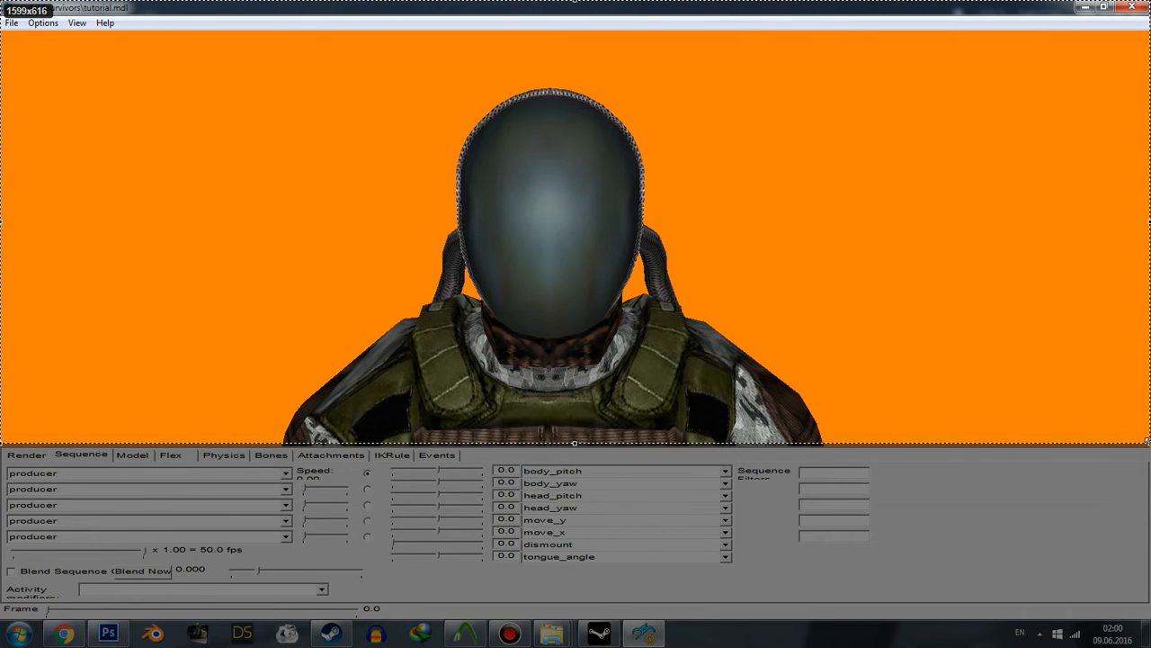
{"action": "left_click_drag", "start_coordinate": [1148, 443], "coordinate": [1147, 444]}
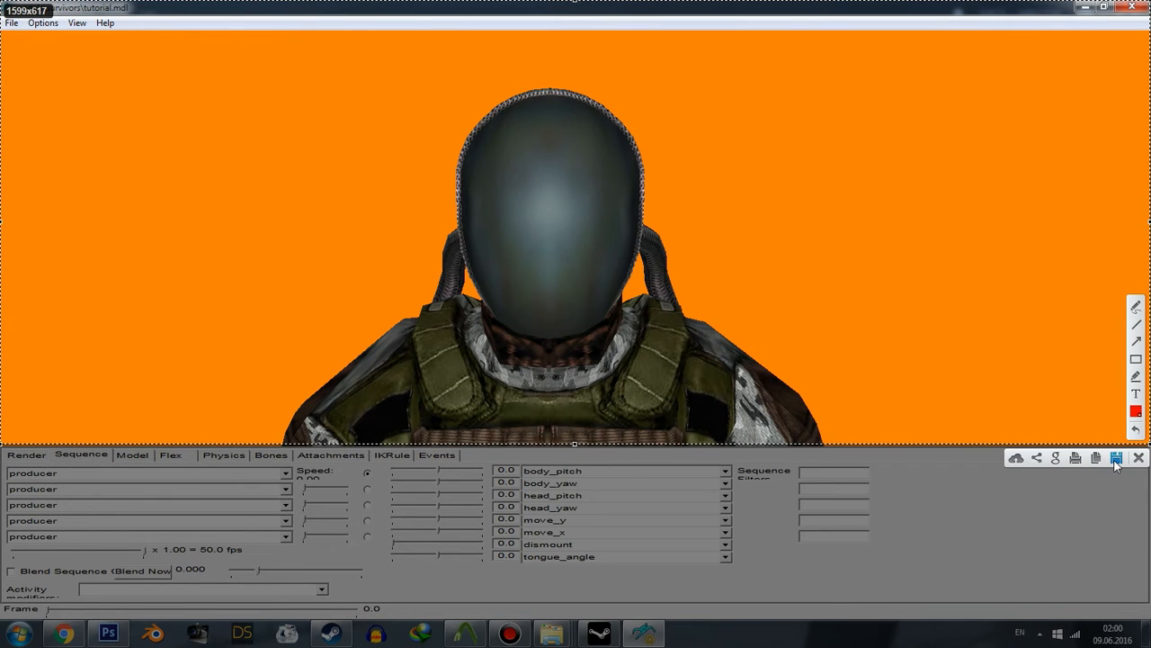
{"action": "left_click", "coordinate": [1115, 459]}
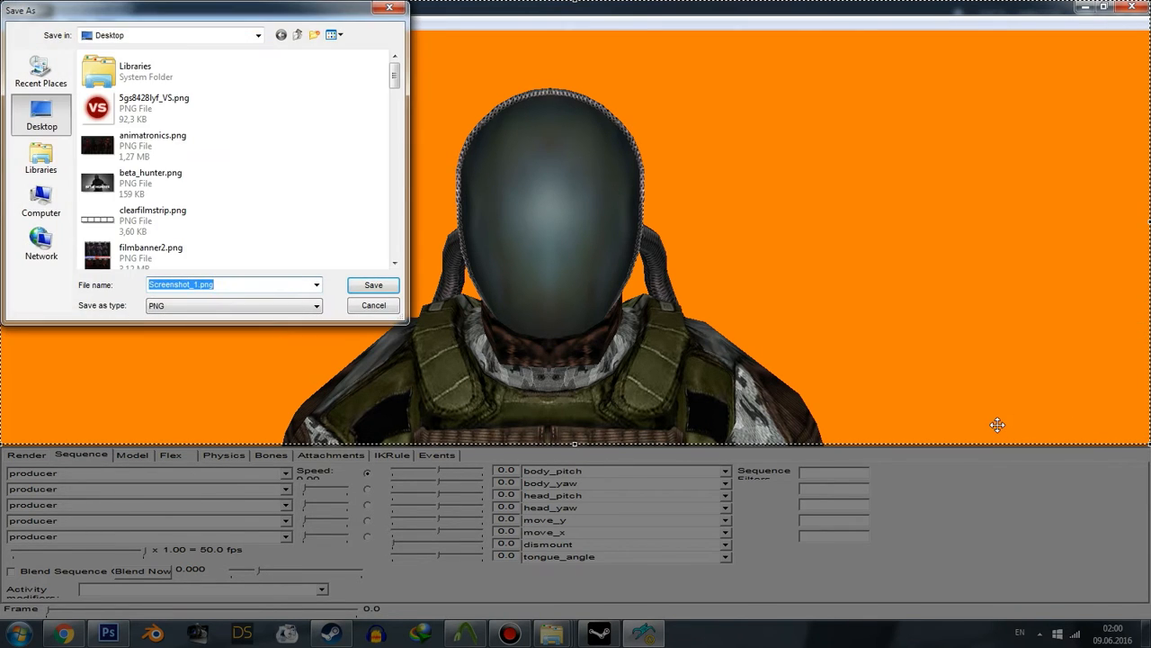
{"action": "type", "text": "panel"}
{"action": "key", "text": "Return"}
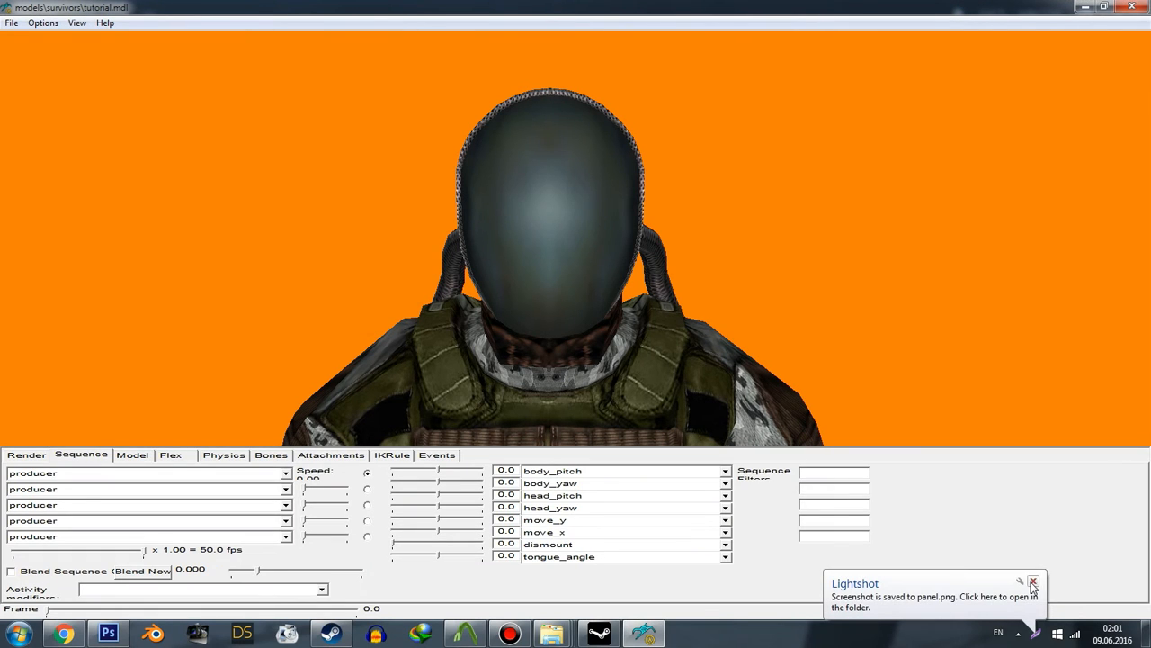
{"action": "left_click", "coordinate": [1032, 580]}
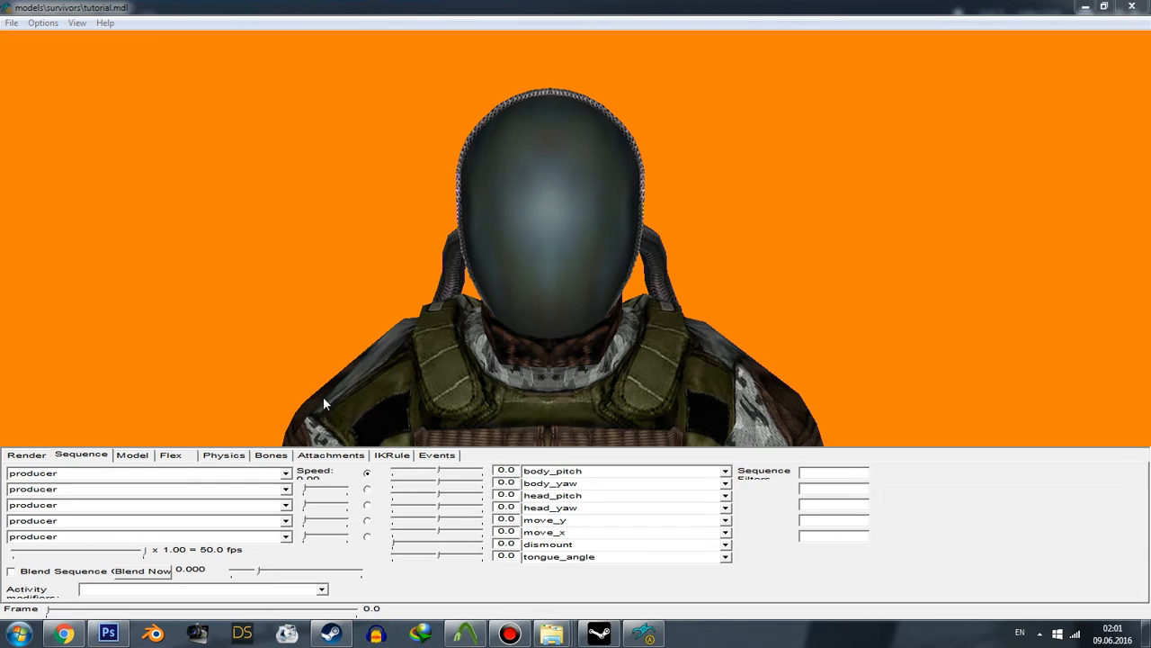
- Set the character's first animation sequence to Idle_Injured_Frying_Pan and bring the whole figure into view
{"action": "left_click", "coordinate": [149, 480]}
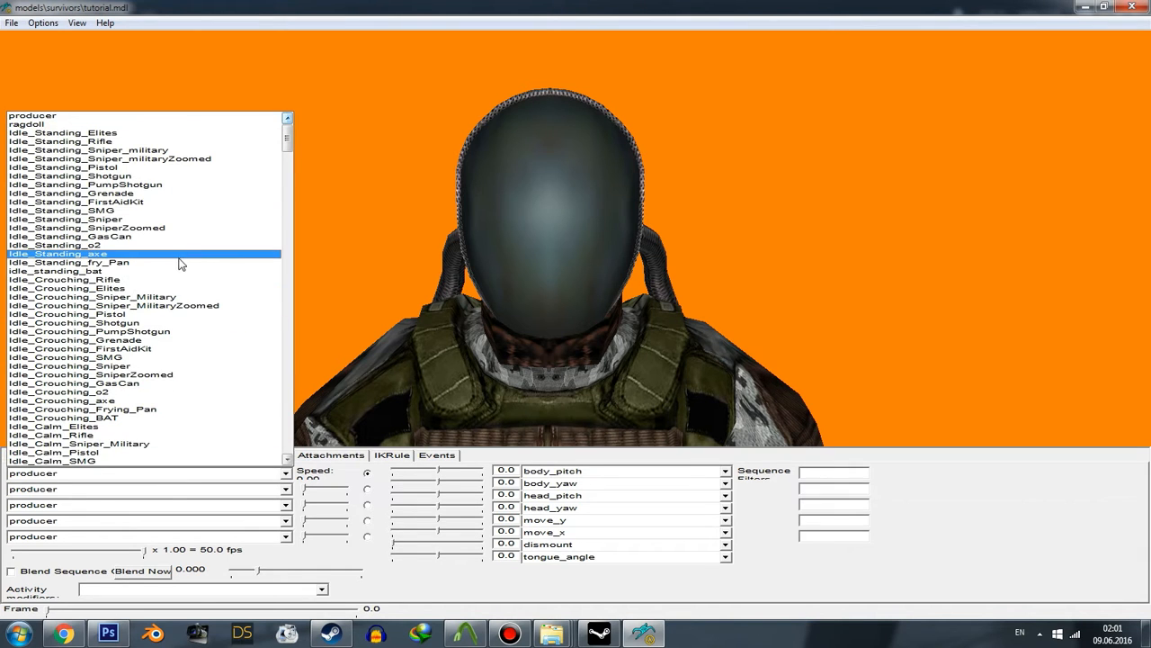
{"action": "scroll", "coordinate": [178, 267], "scroll_direction": "down", "scroll_amount": 4}
{"action": "scroll", "coordinate": [178, 267], "scroll_direction": "down", "scroll_amount": 5}
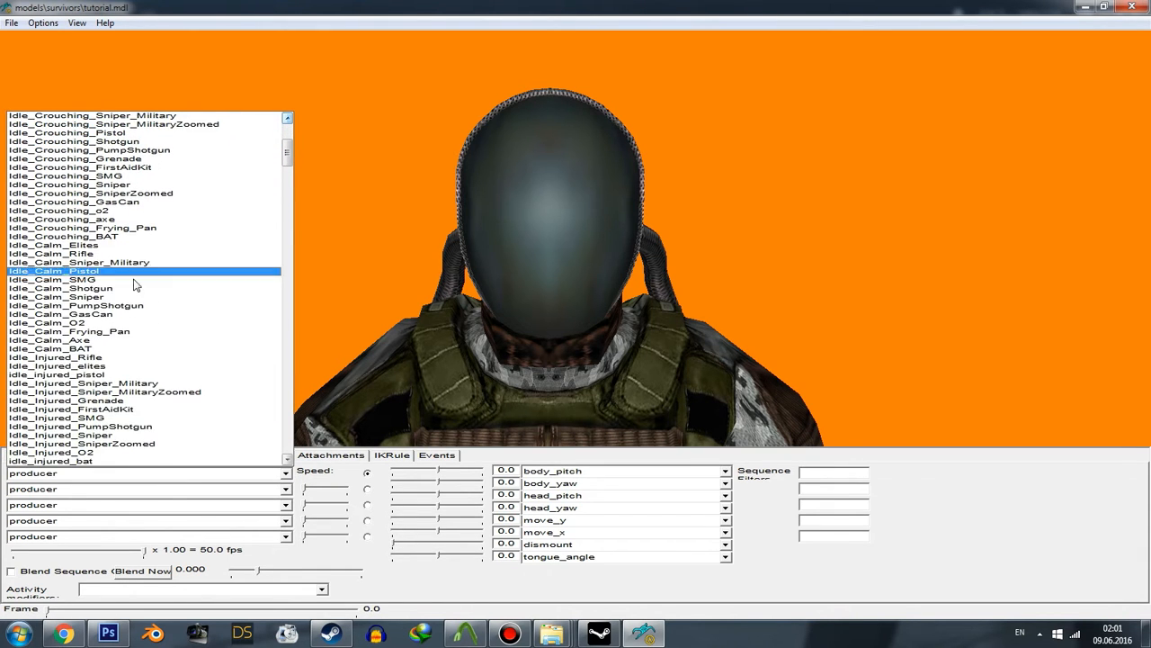
{"action": "scroll", "coordinate": [115, 371], "scroll_direction": "down", "scroll_amount": 2}
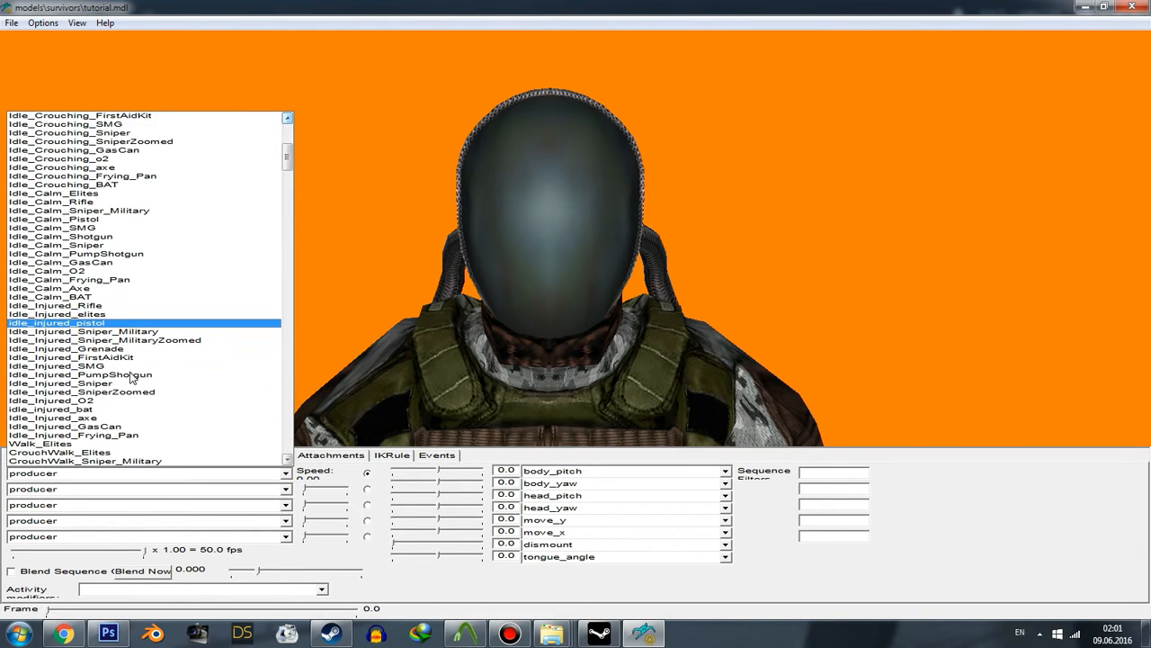
{"action": "scroll", "coordinate": [131, 377], "scroll_direction": "down", "scroll_amount": 1}
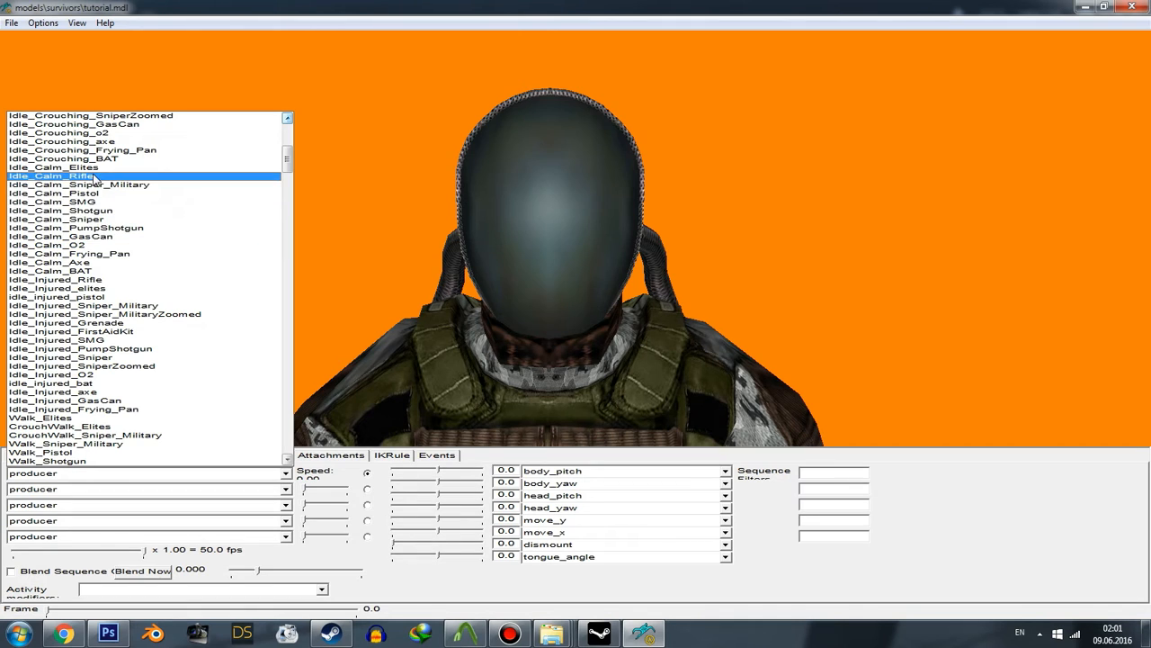
{"action": "left_click", "coordinate": [95, 409]}
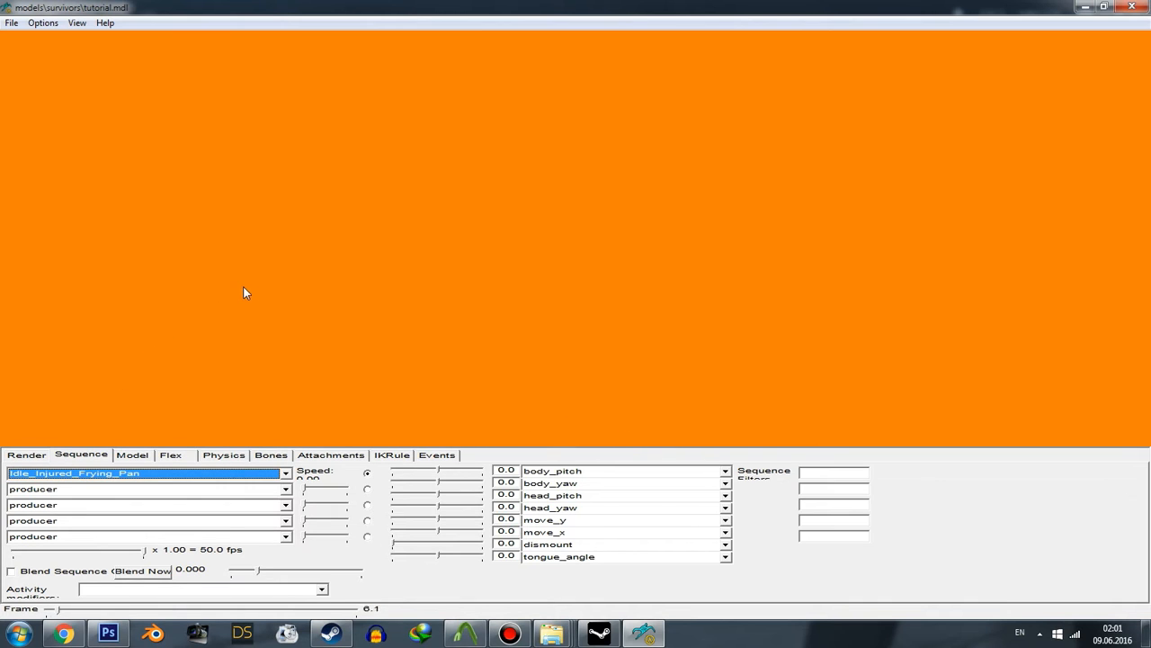
{"action": "right_click_drag", "start_coordinate": [346, 311], "coordinate": [358, 373]}
- Step forward through the following animation sequences until Idle_Incap_Elites is selected
{"action": "key", "text": "Down"}
{"action": "key", "text": "Down"}
{"action": "key", "text": "Down"}
{"action": "key", "text": "Down"}
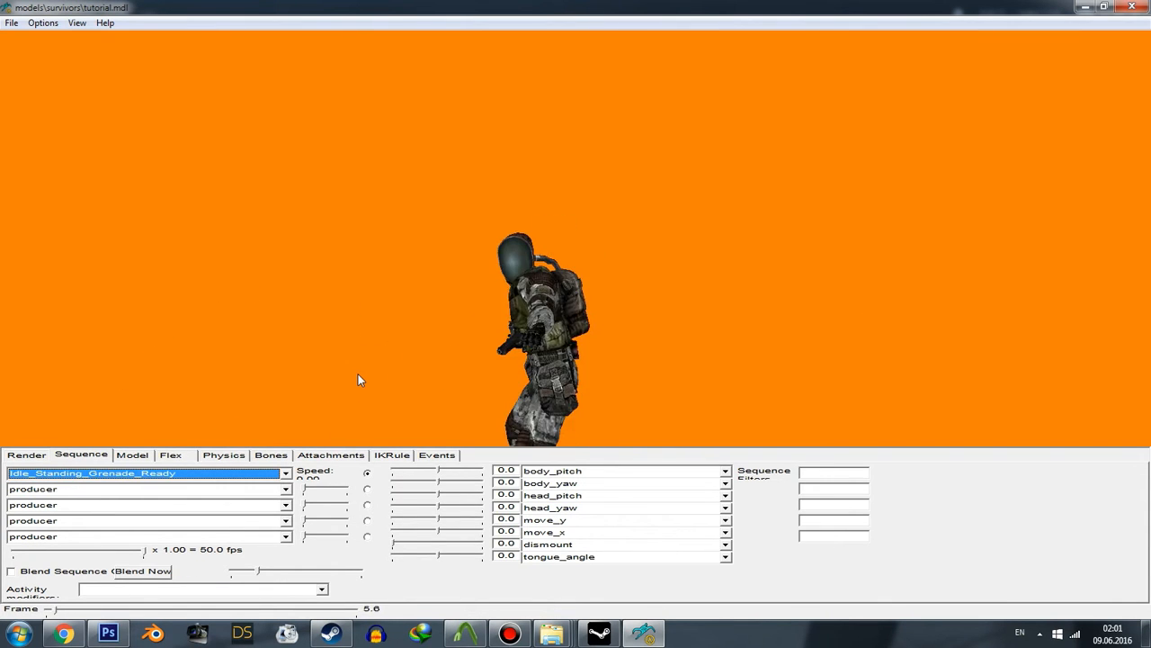
{"action": "key", "text": "Down"}
{"action": "key", "text": "Down"}
{"action": "key", "text": "Down"}
{"action": "key", "text": "Down"}
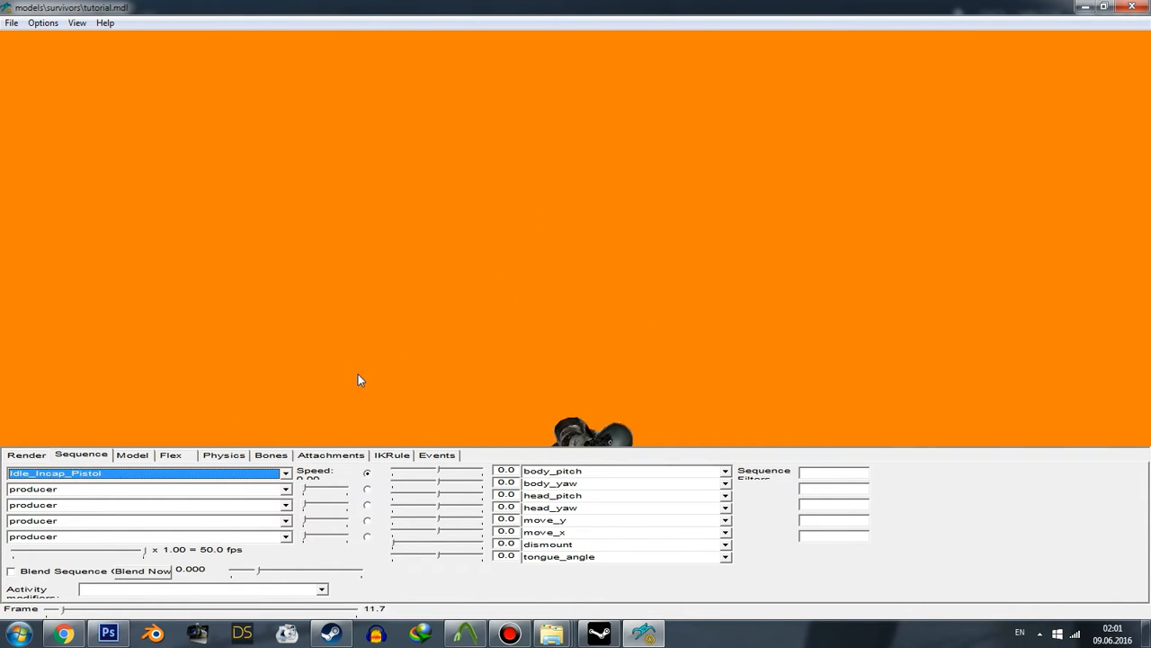
{"action": "key", "text": "Down"}
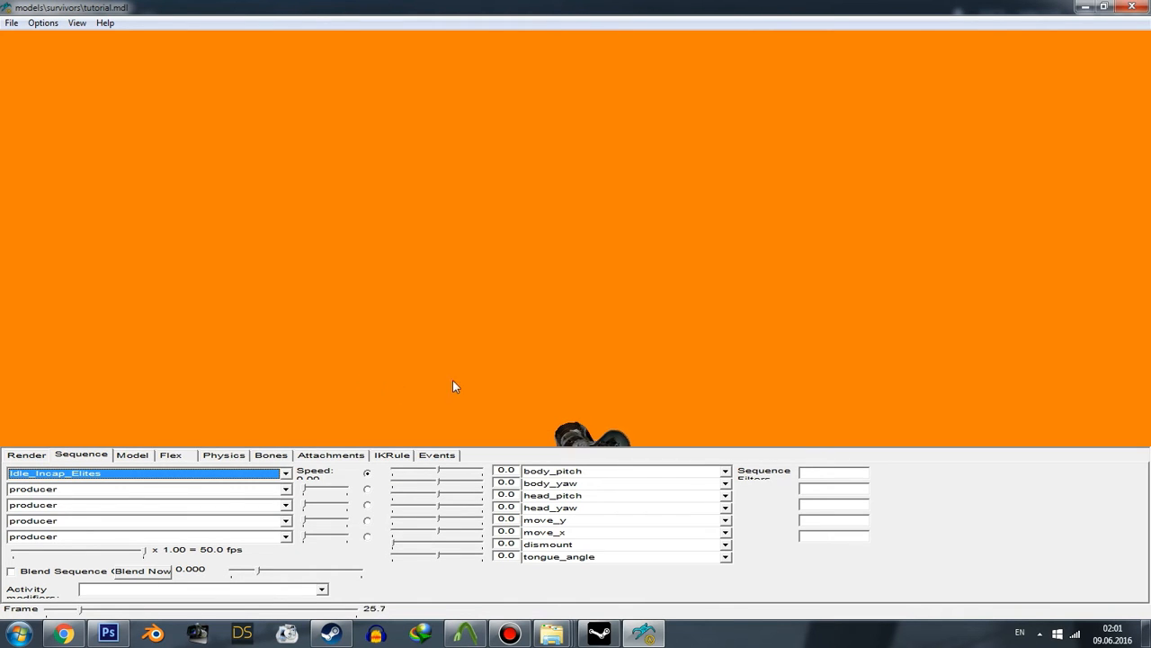
- Reframe the lying character from the side so that the whole body fills the viewport
{"action": "right_click_drag", "start_coordinate": [489, 389], "coordinate": [491, 365]}
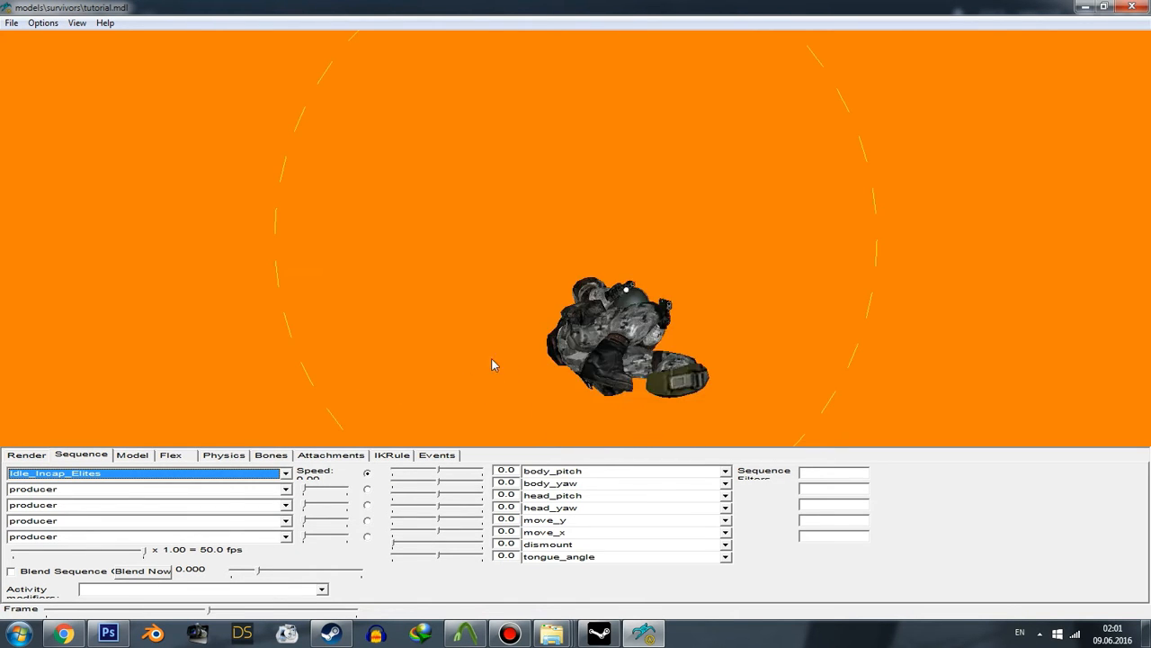
{"action": "left_click_drag", "start_coordinate": [491, 358], "coordinate": [487, 350]}
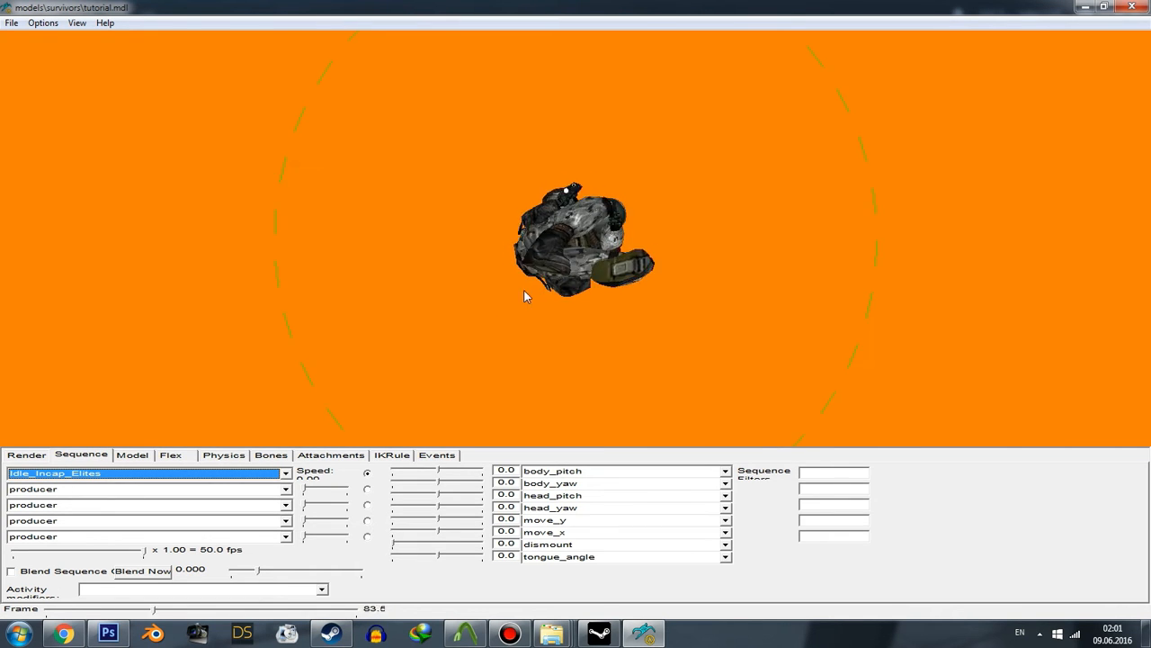
{"action": "left_click_drag", "start_coordinate": [526, 296], "coordinate": [471, 291]}
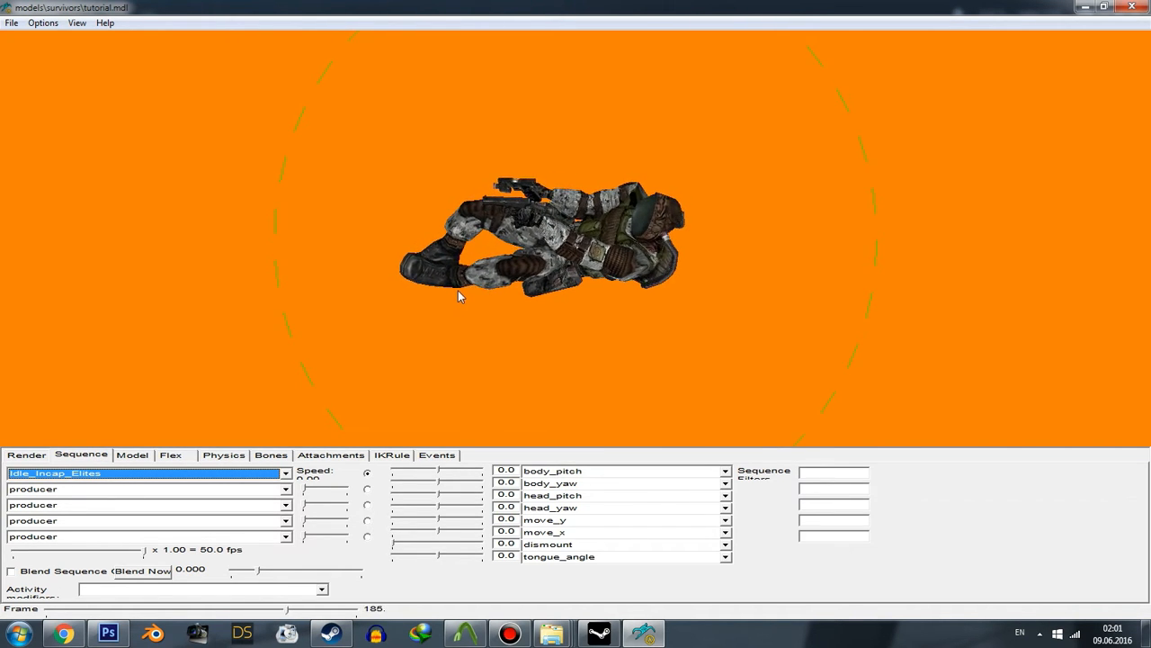
{"action": "right_click_drag", "start_coordinate": [459, 297], "coordinate": [471, 217]}
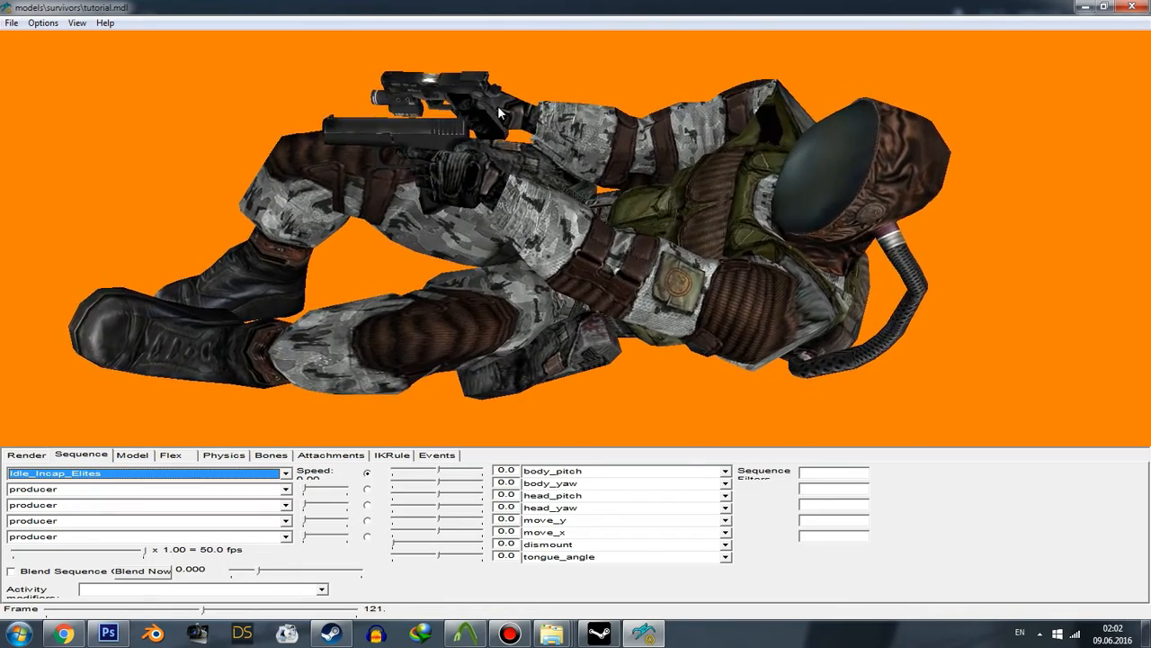
- Start loading a weapon model and try to open the w_models folder under [ROOT]\models
{"action": "left_click", "coordinate": [9, 23]}
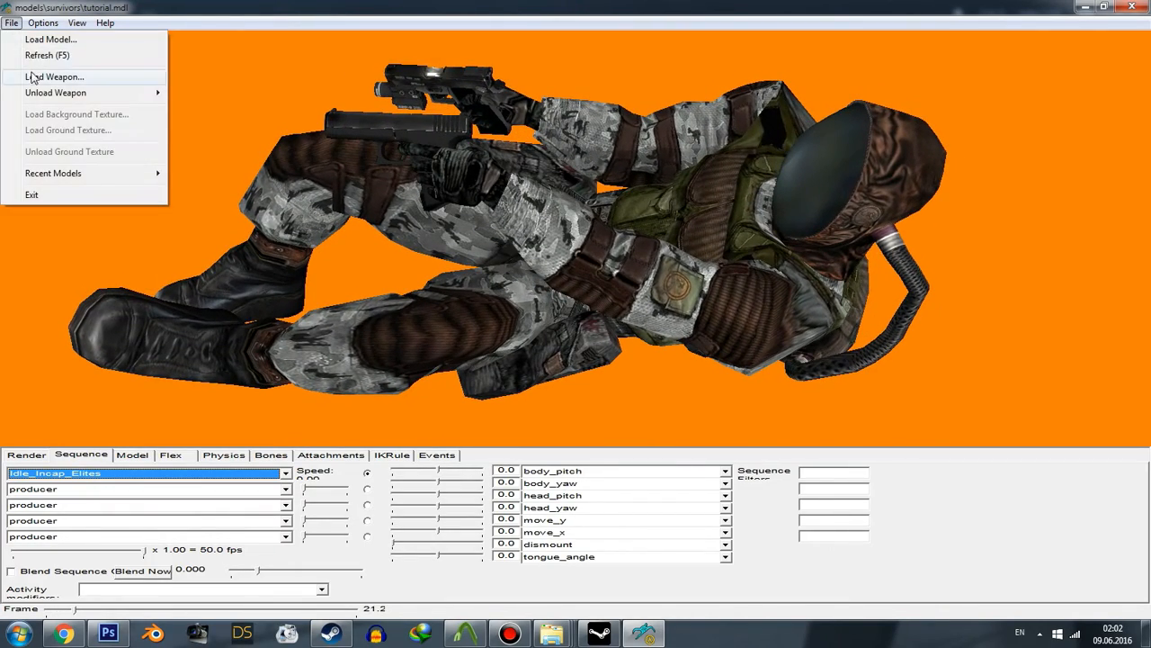
{"action": "left_click", "coordinate": [15, 23]}
{"action": "left_click", "coordinate": [14, 24]}
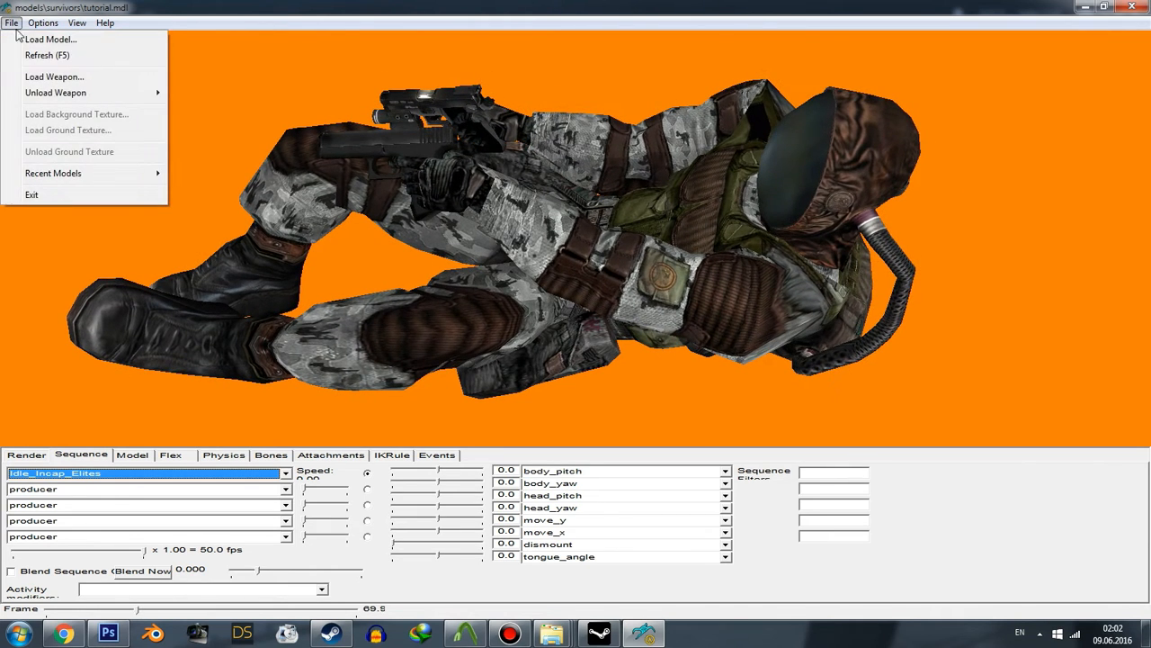
{"action": "left_click", "coordinate": [52, 77]}
{"action": "key", "text": "w"}
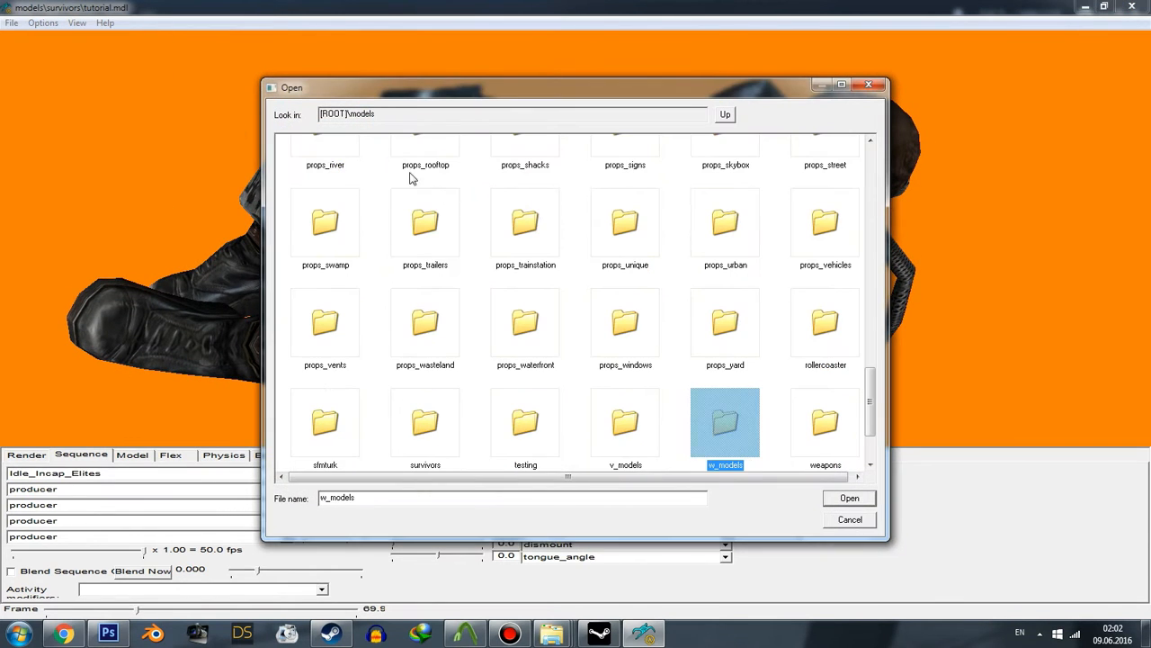
{"action": "double_click", "coordinate": [719, 419]}
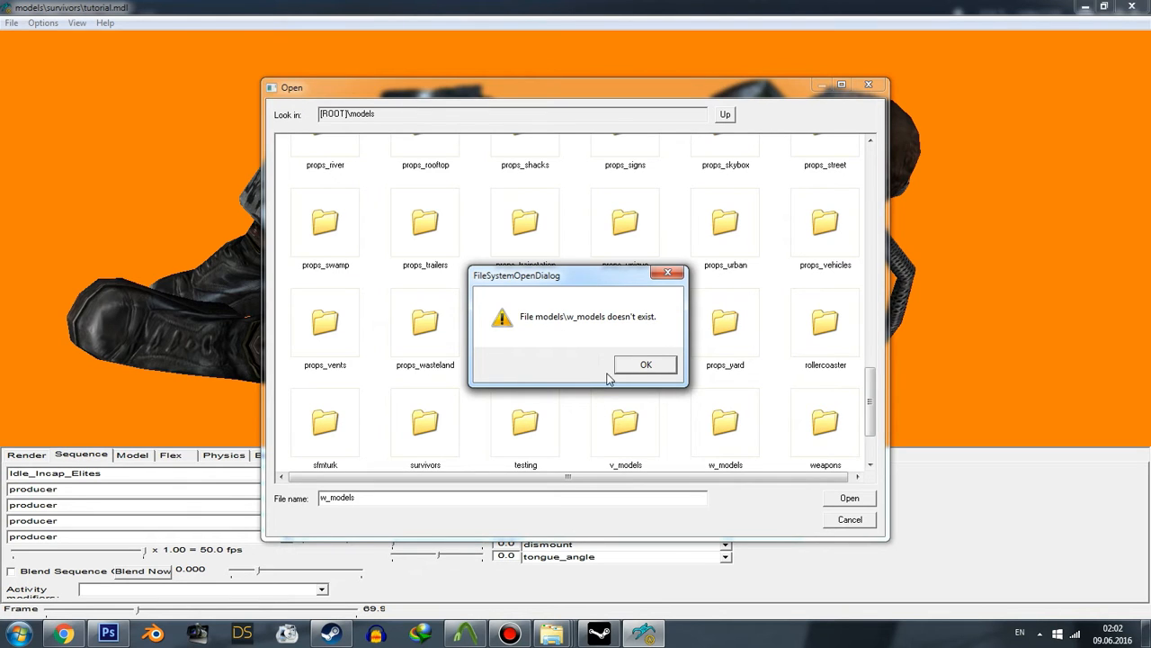
- Switch to the left4dead2 Explorer window, create a folder named w_models inside models, and open it
{"action": "mouse_move", "coordinate": [551, 634]}
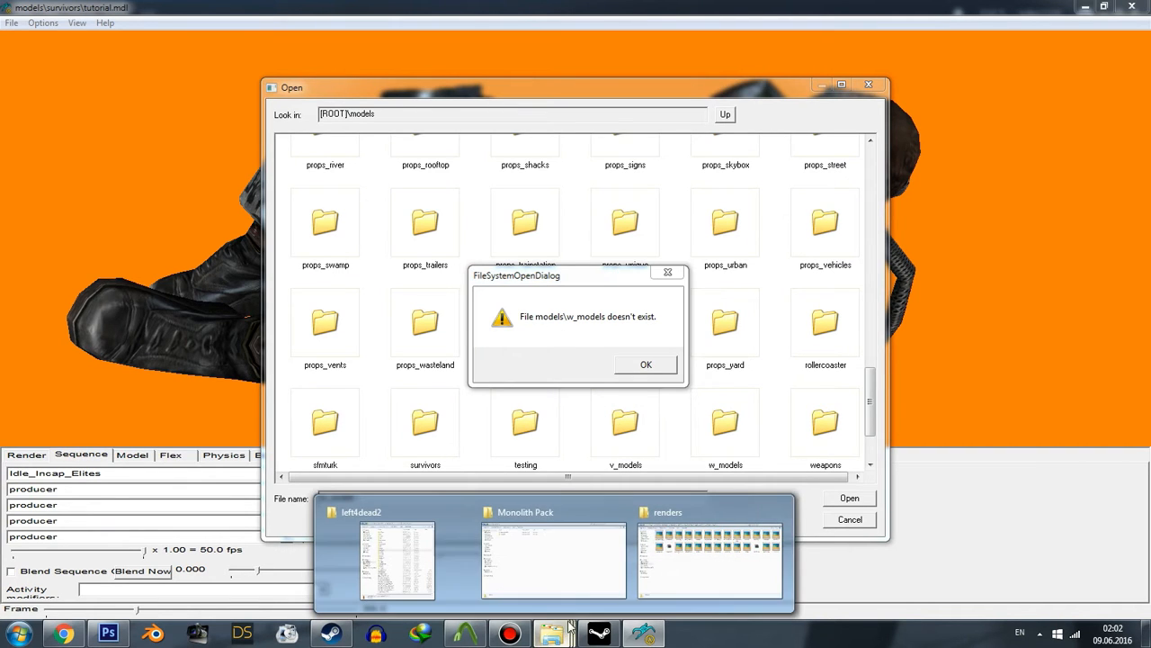
{"action": "left_click", "coordinate": [445, 553]}
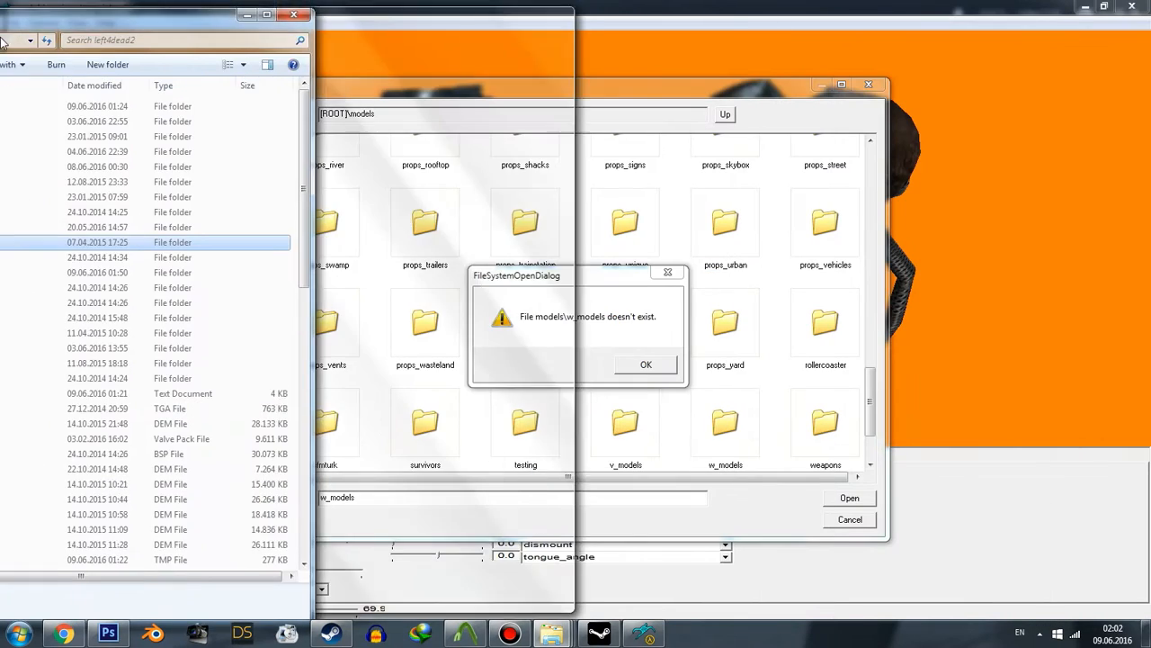
{"action": "double_click", "coordinate": [191, 266]}
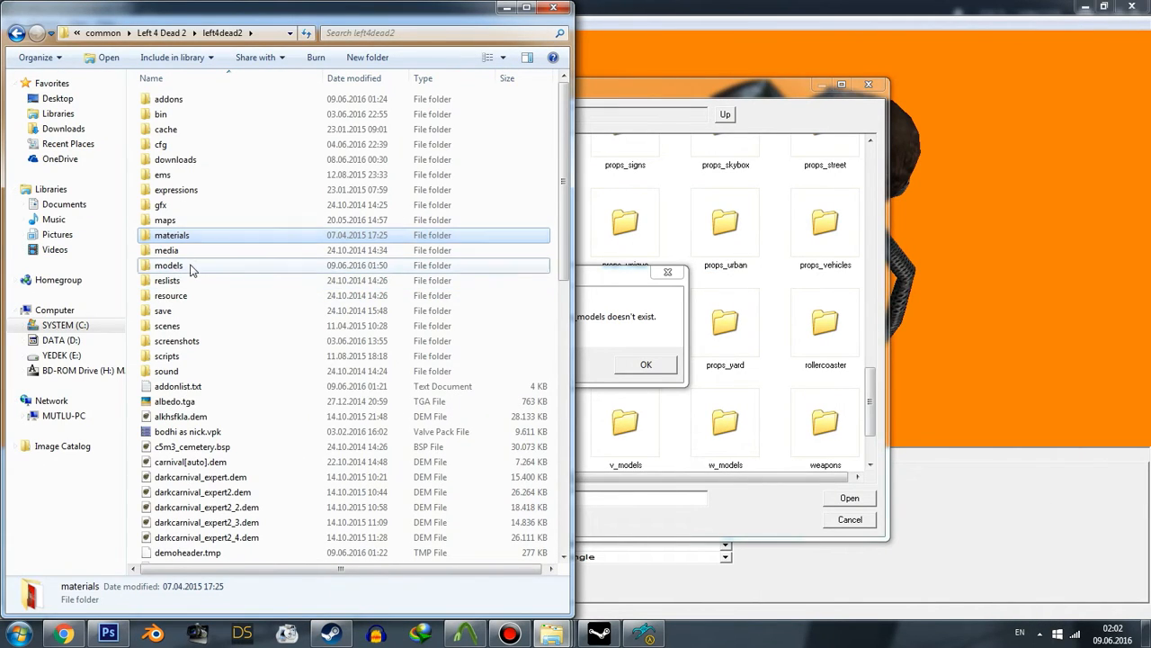
{"action": "left_click", "coordinate": [311, 58]}
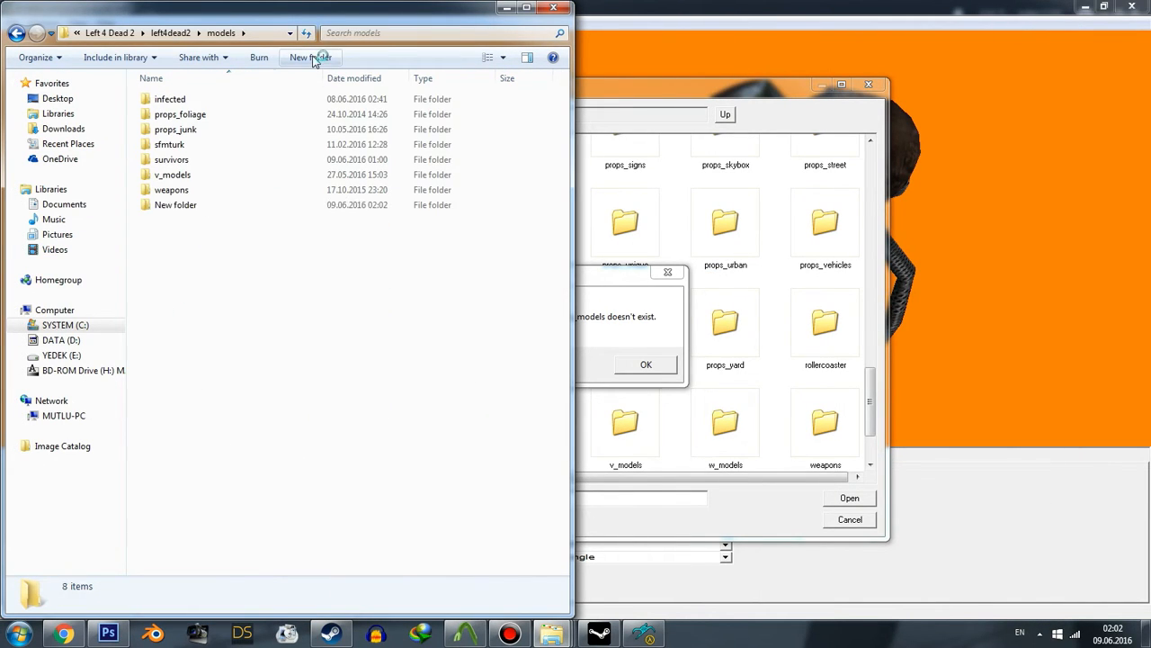
{"action": "type", "text": "w_"}
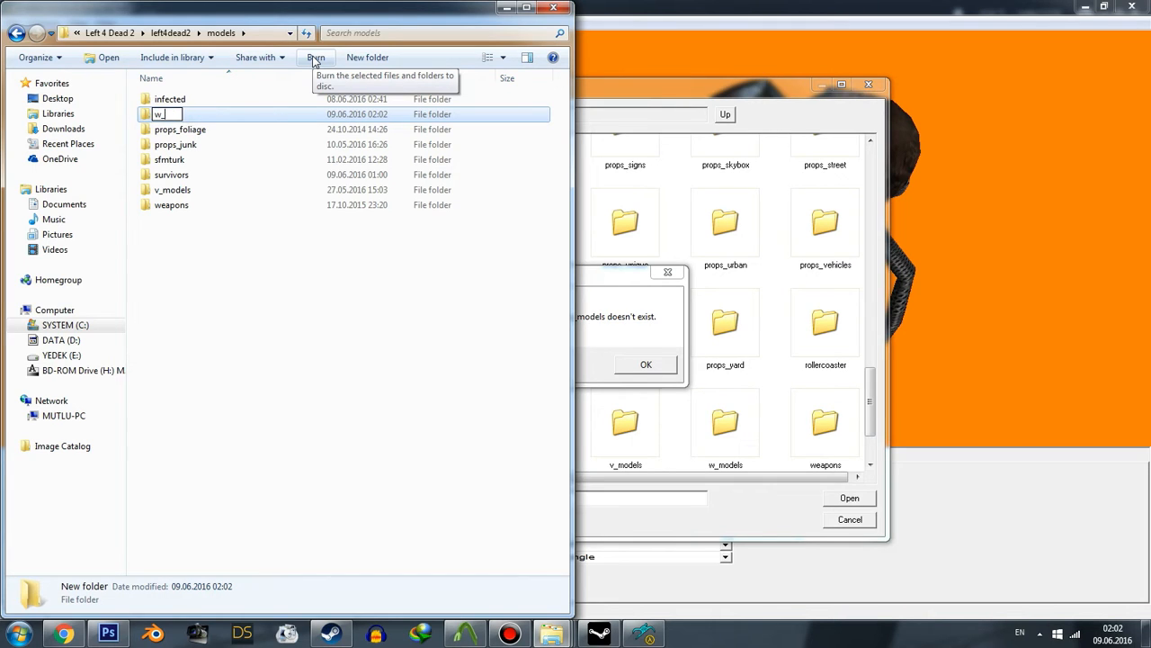
{"action": "type", "text": "models"}
{"action": "key", "text": "Return"}
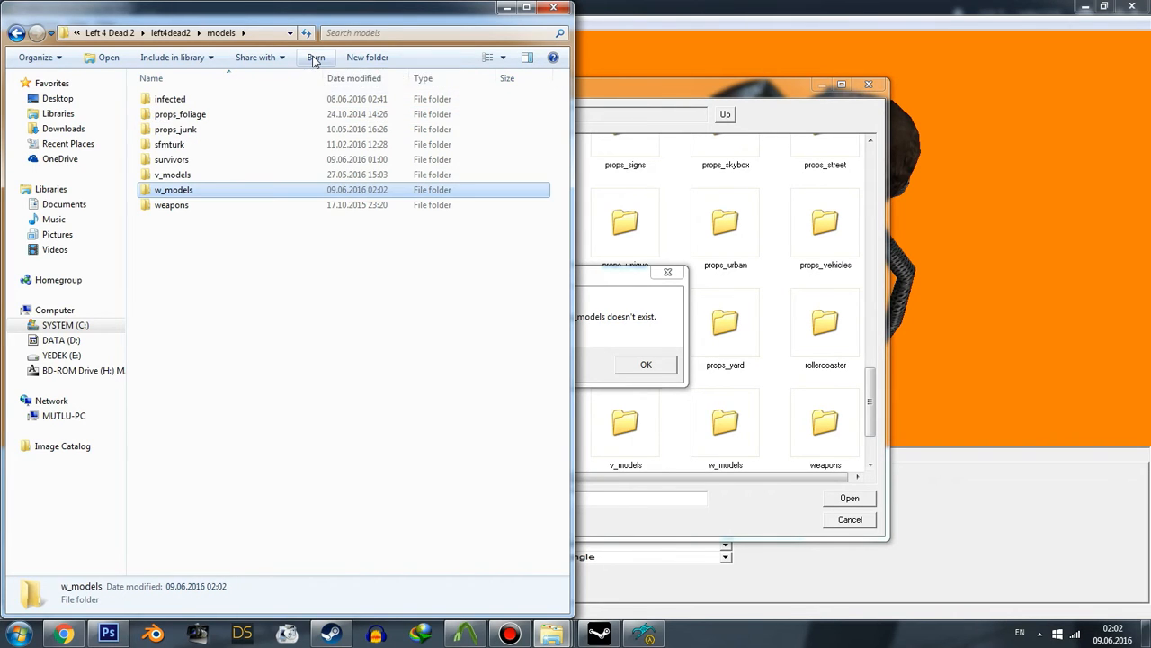
{"action": "key", "text": "Return"}
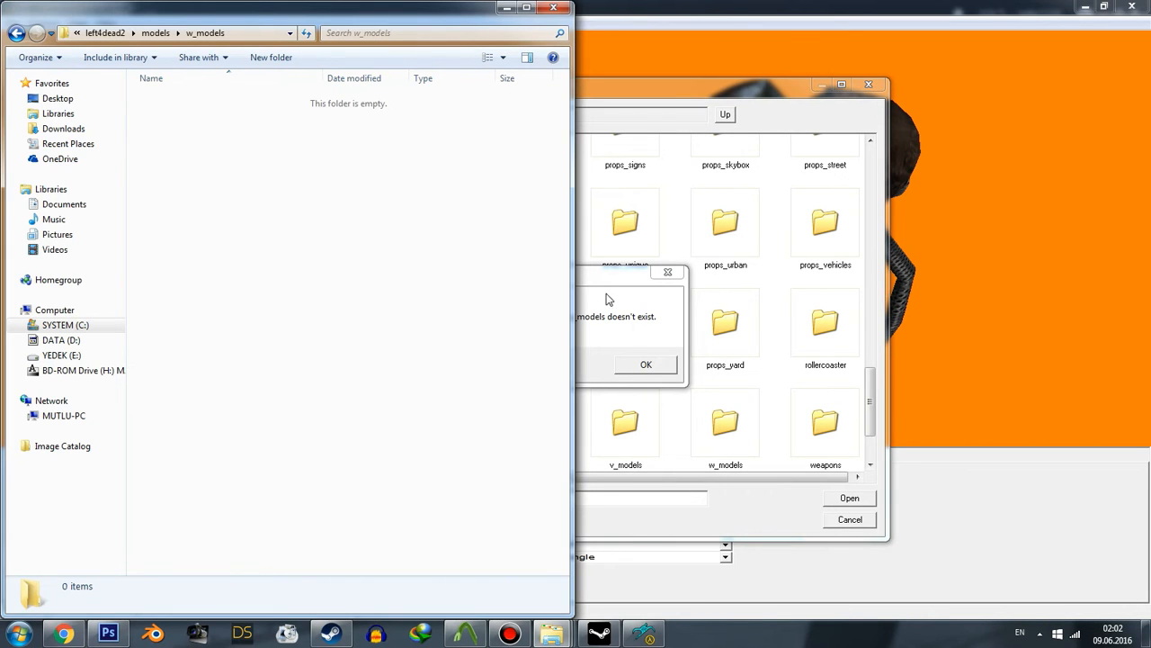
- Return to Model Viewer, dismiss the missing-file message, and open the w_models folder in the weapon file dialog
{"action": "left_click", "coordinate": [662, 362]}
{"action": "left_click", "coordinate": [646, 364]}
{"action": "double_click", "coordinate": [710, 419]}
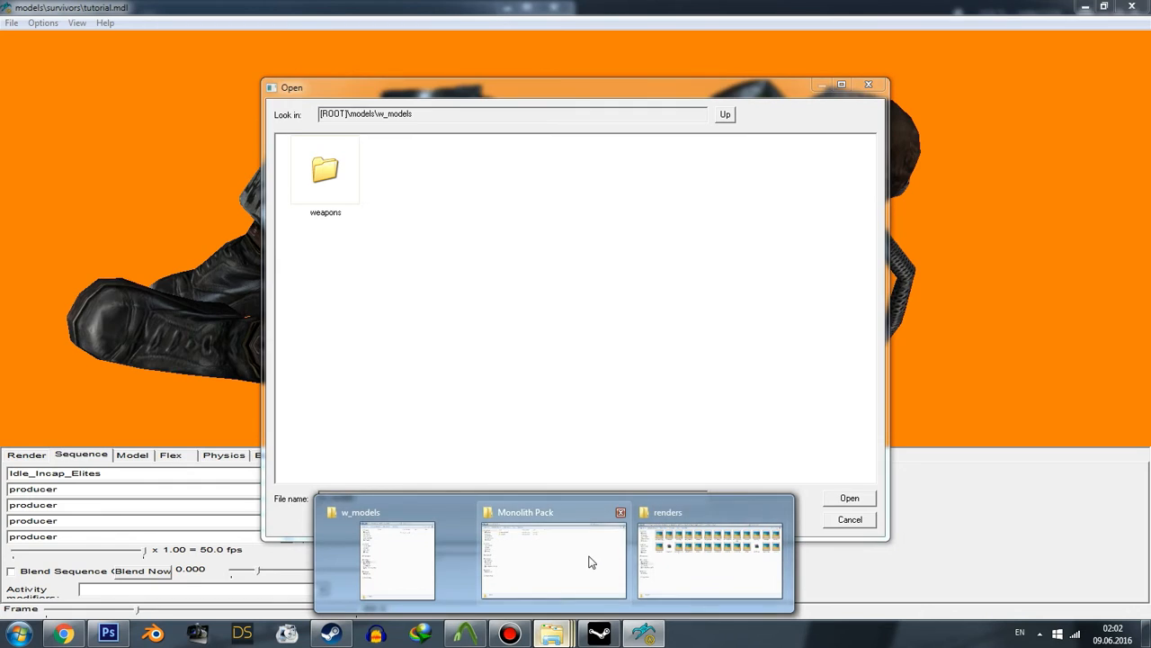
- In Explorer, create a weapons folder inside w_models, go back up to left4dead2, and minimise the window
{"action": "left_click", "coordinate": [397, 560]}
{"action": "left_click", "coordinate": [298, 59]}
{"action": "type", "text": "weap"}
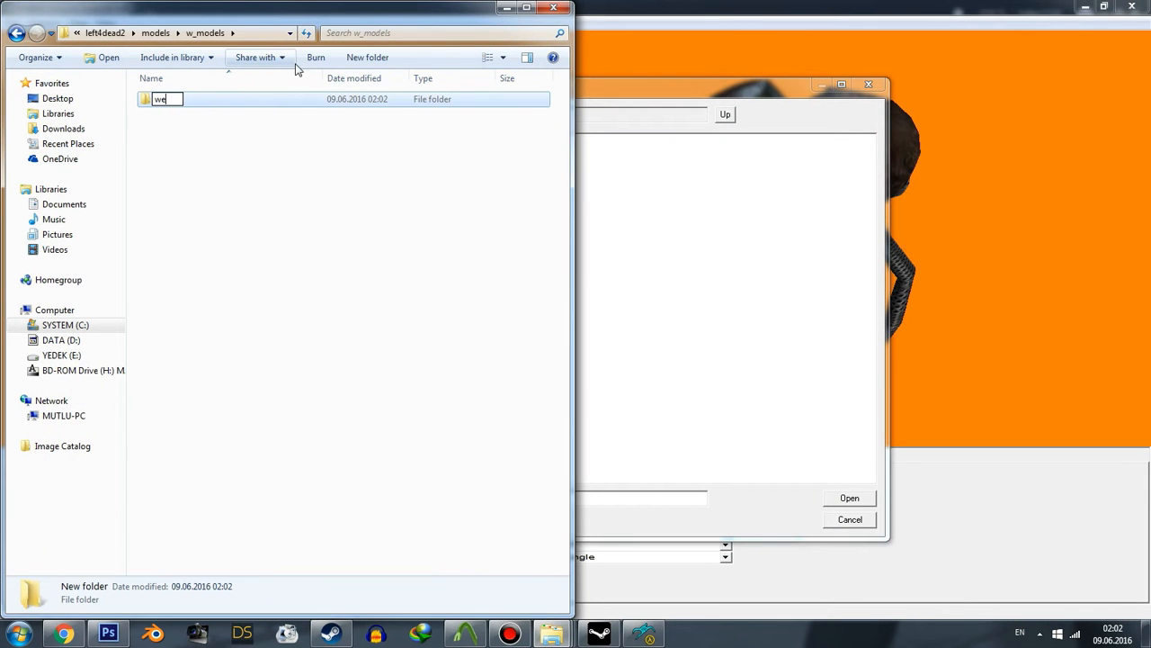
{"action": "key", "text": "Return"}
{"action": "key", "text": "Return"}
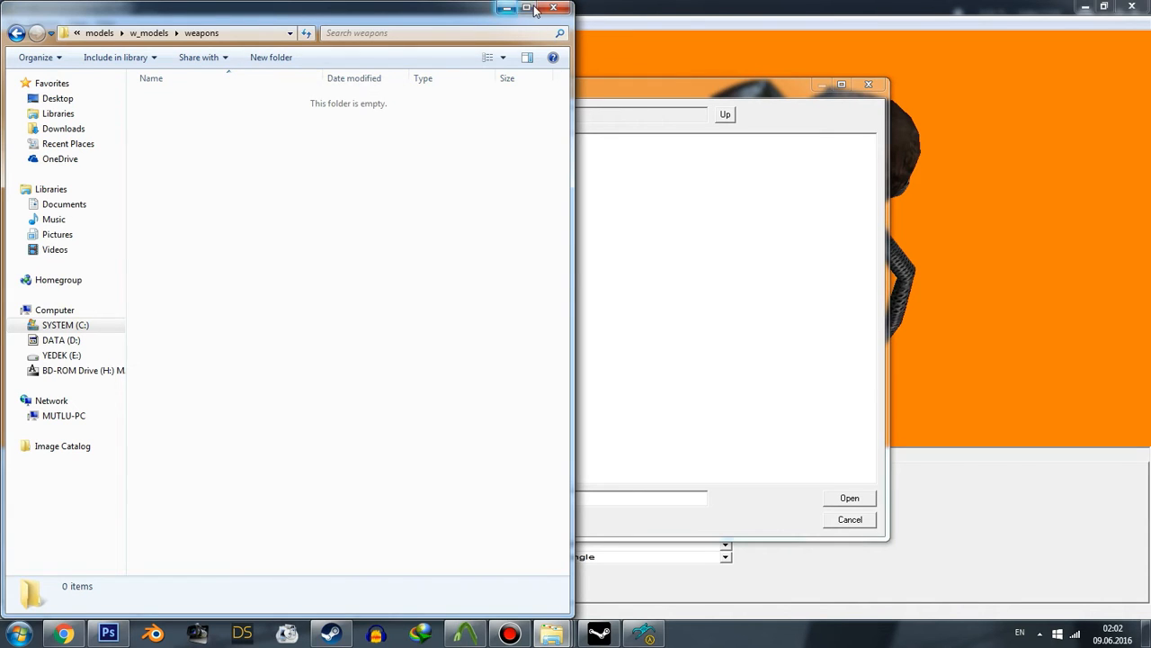
{"action": "left_click", "coordinate": [99, 33]}
{"action": "left_click", "coordinate": [170, 33]}
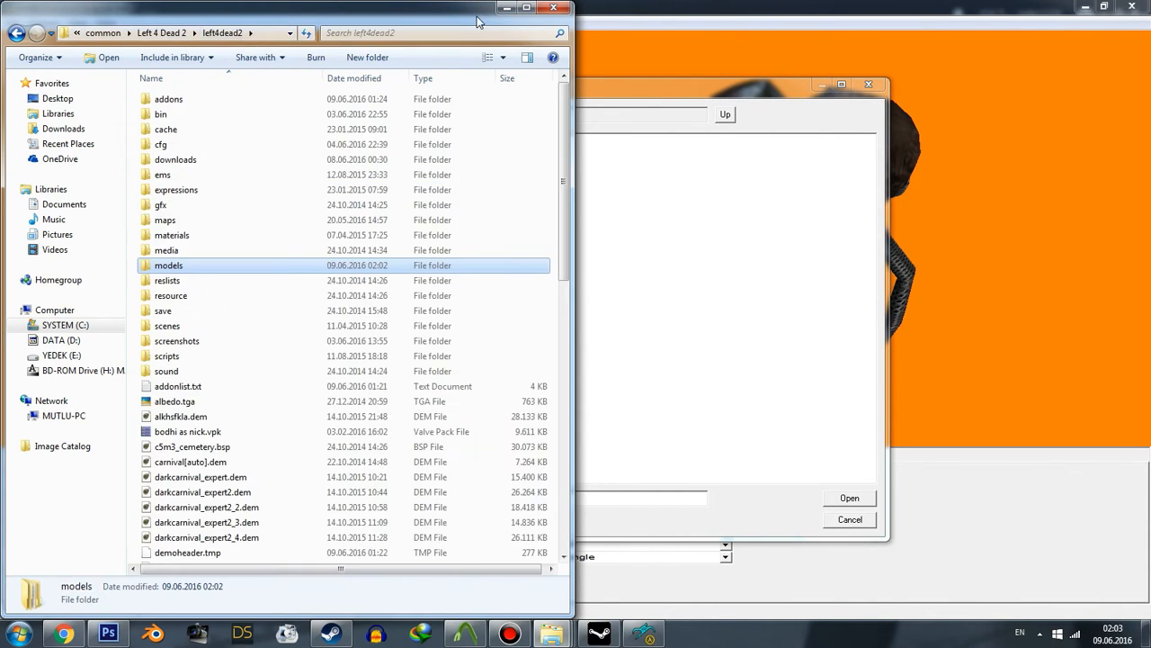
{"action": "left_click", "coordinate": [505, 8]}
- Load the dual-pistol weapon model w_pistol_a_dual.mdl from models\w_models\weapons onto the character
{"action": "double_click", "coordinate": [352, 179]}
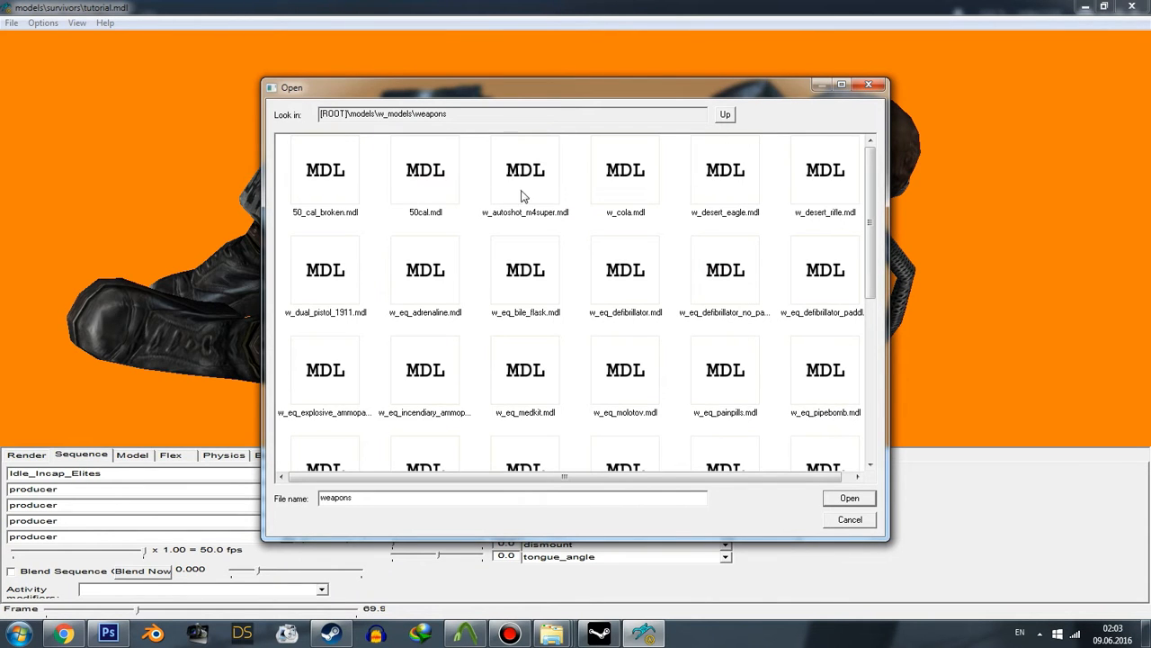
{"action": "left_click", "coordinate": [454, 272]}
{"action": "scroll", "coordinate": [450, 266], "scroll_direction": "down", "scroll_amount": 1}
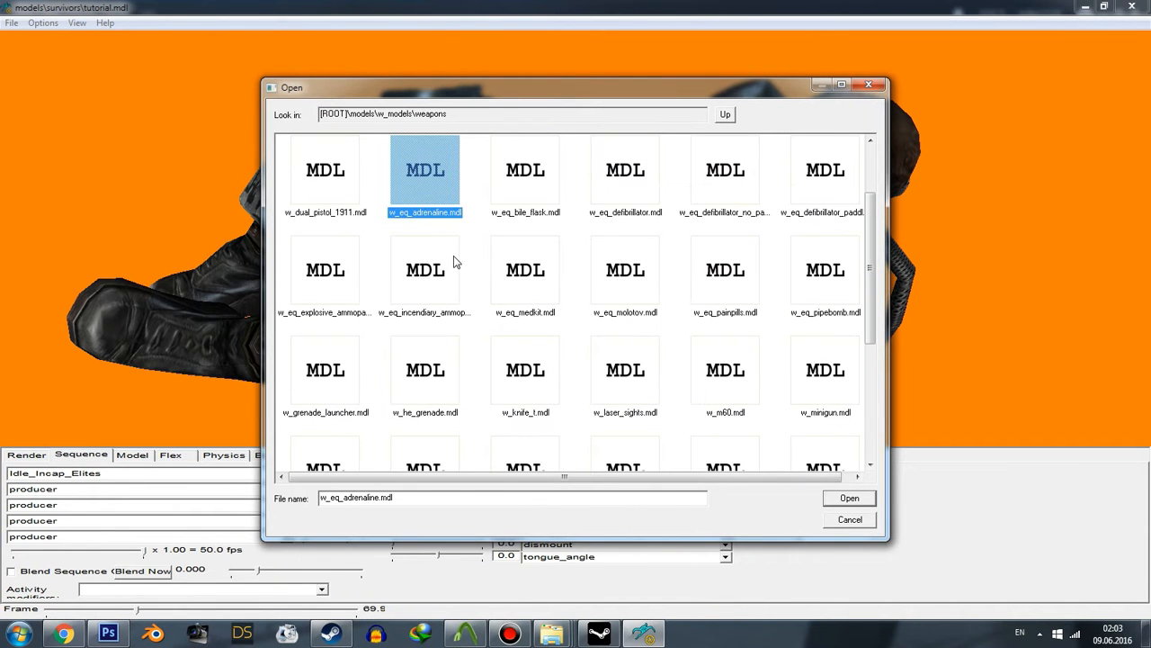
{"action": "scroll", "coordinate": [454, 262], "scroll_direction": "down", "scroll_amount": 2}
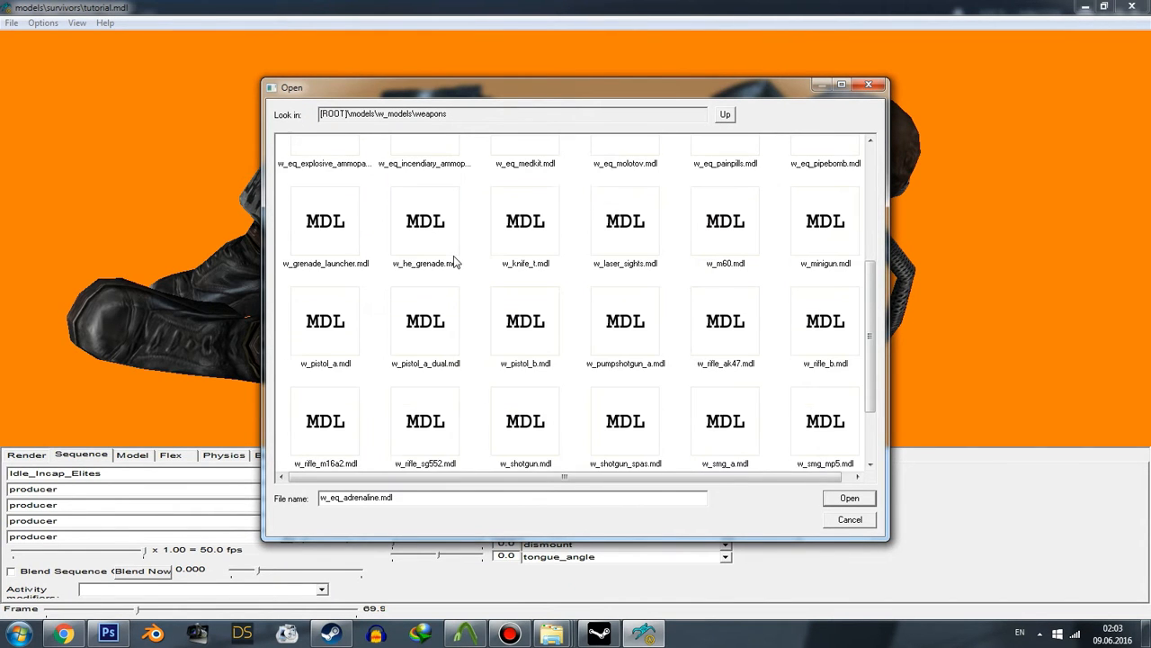
{"action": "left_click", "coordinate": [416, 330]}
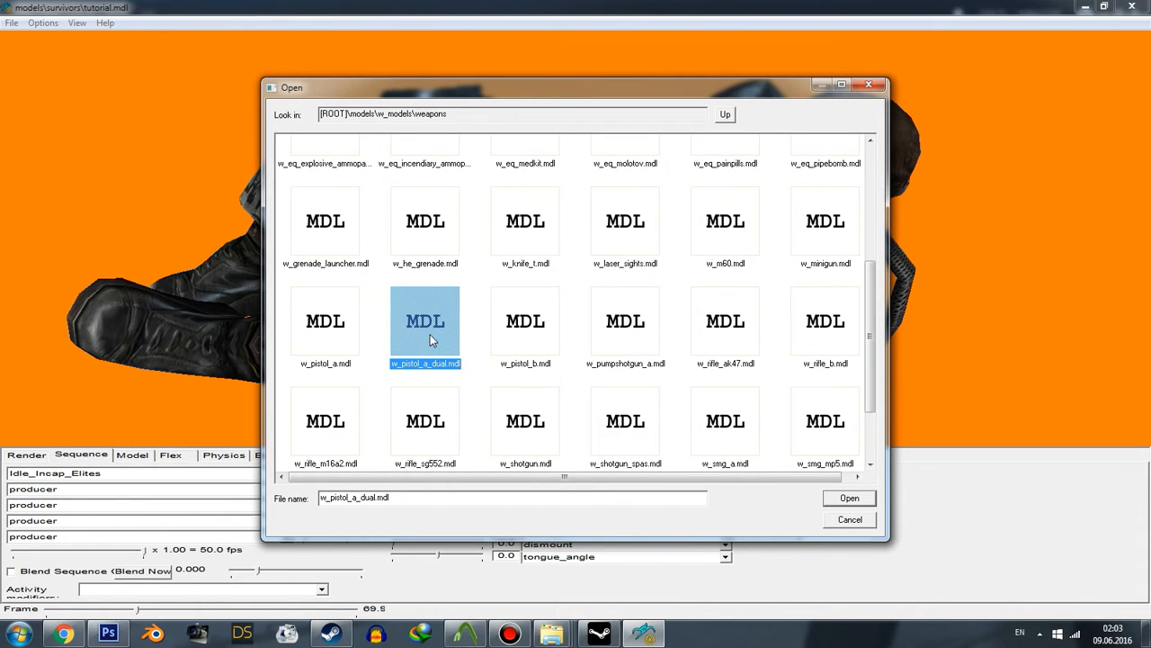
{"action": "left_click", "coordinate": [838, 499]}
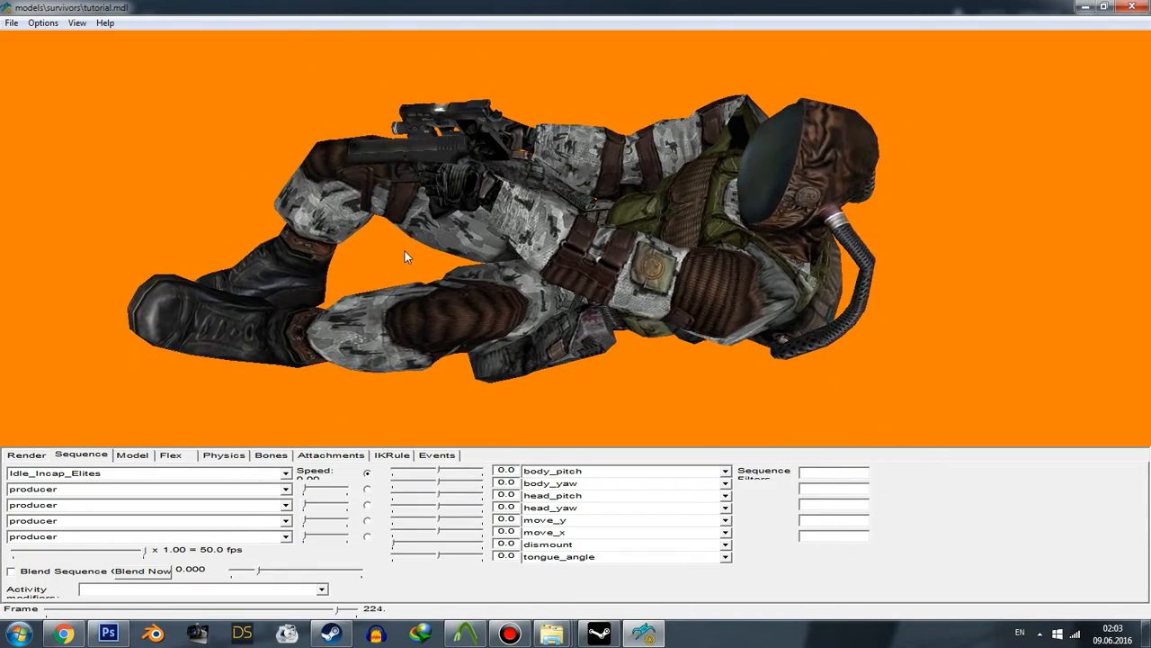
- Inspect the character's eyes attachment and set the attachment selection back to (none)
{"action": "left_click", "coordinate": [310, 454]}
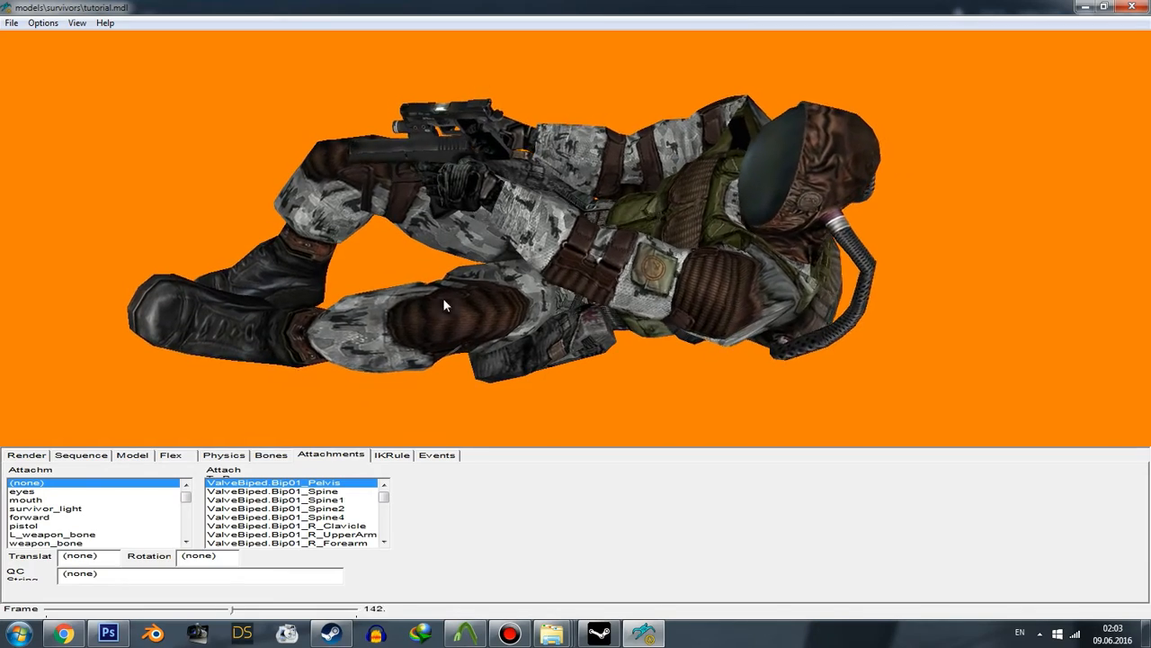
{"action": "left_click", "coordinate": [40, 492]}
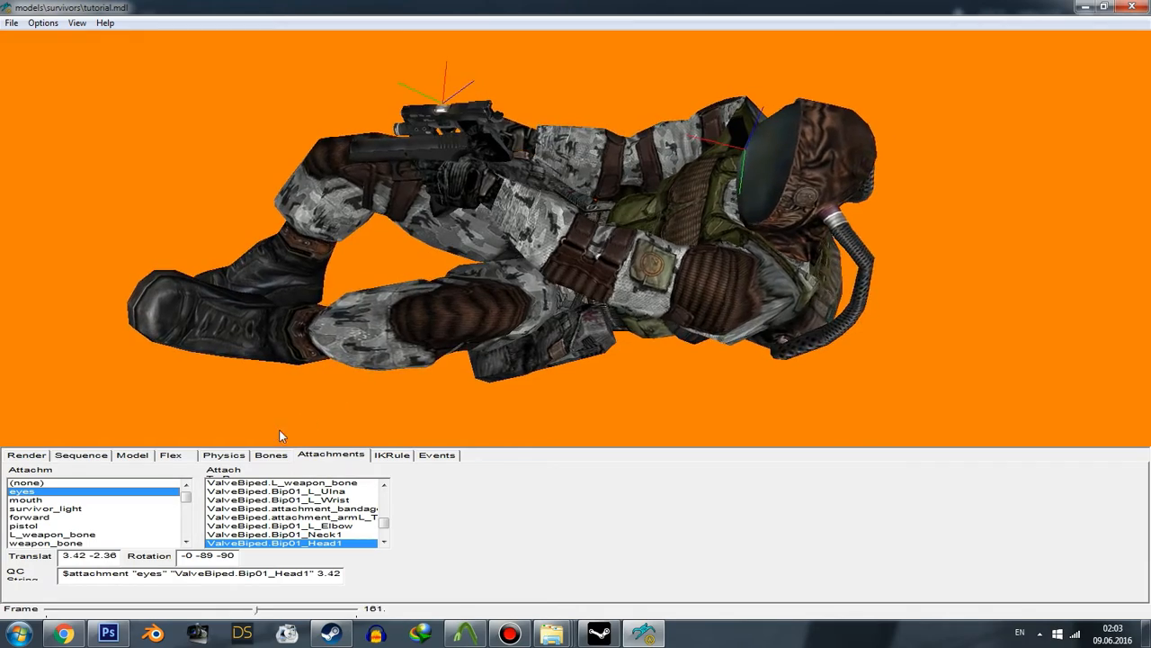
{"action": "left_click", "coordinate": [25, 483]}
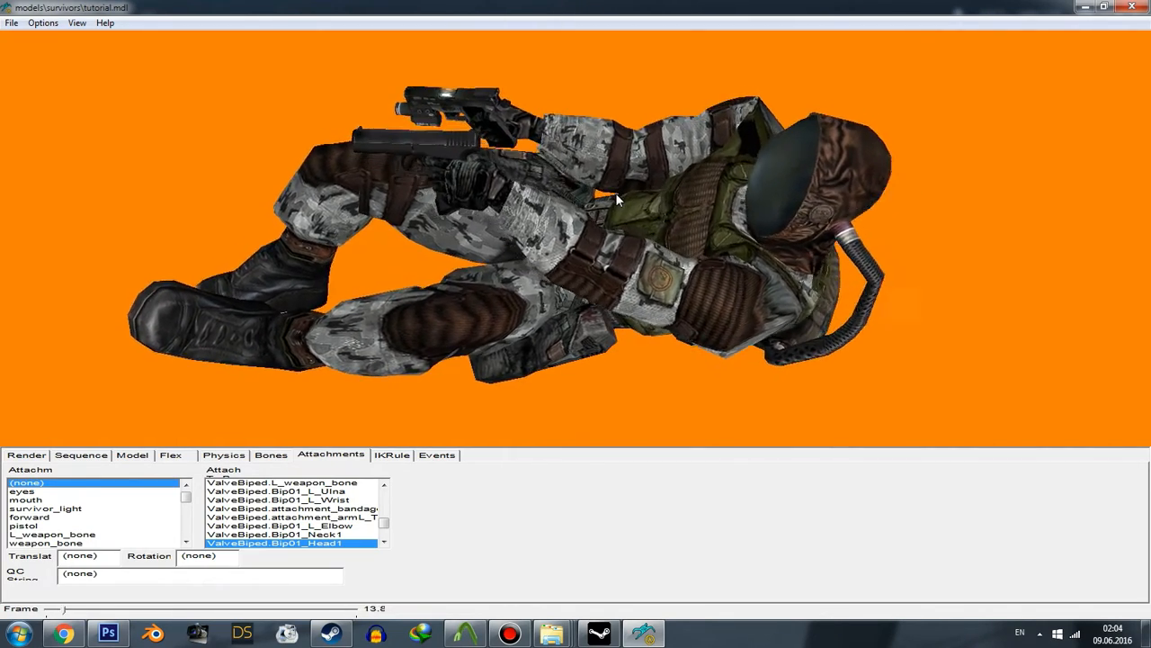
- Capture the posed character's viewport as a screenshot, save it to the Desktop as PNG named incap, and close Model Viewer
{"action": "key", "text": "Print"}
{"action": "left_click_drag", "start_coordinate": [1, 1], "coordinate": [1149, 444]}
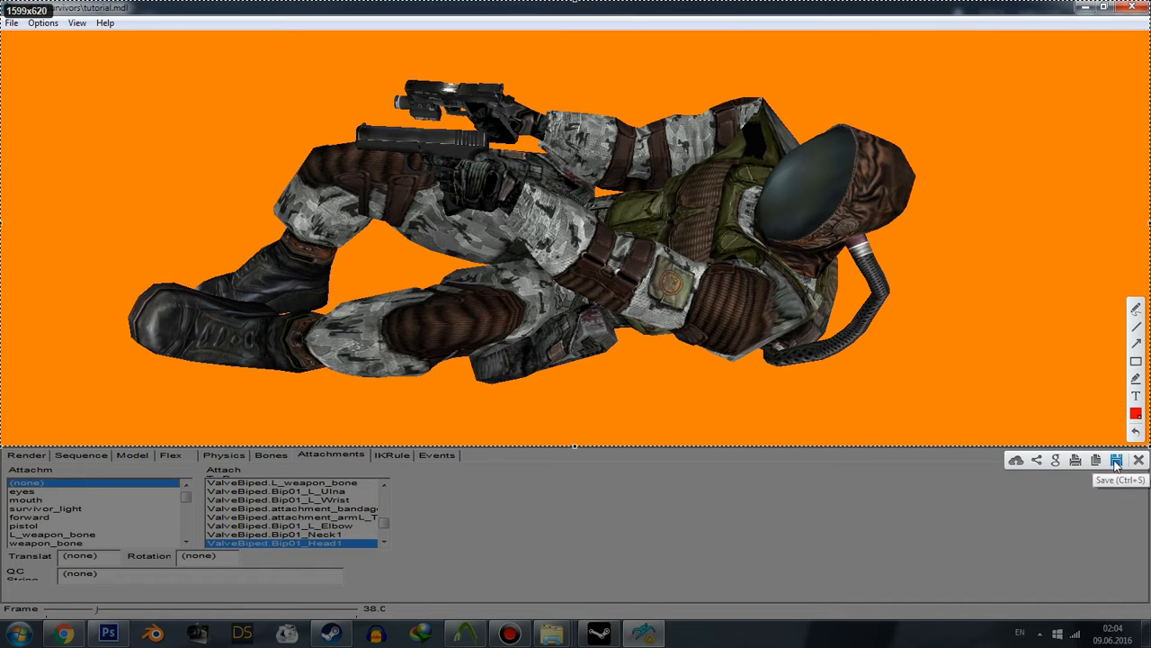
{"action": "left_click", "coordinate": [1117, 461]}
{"action": "type", "text": "incap"}
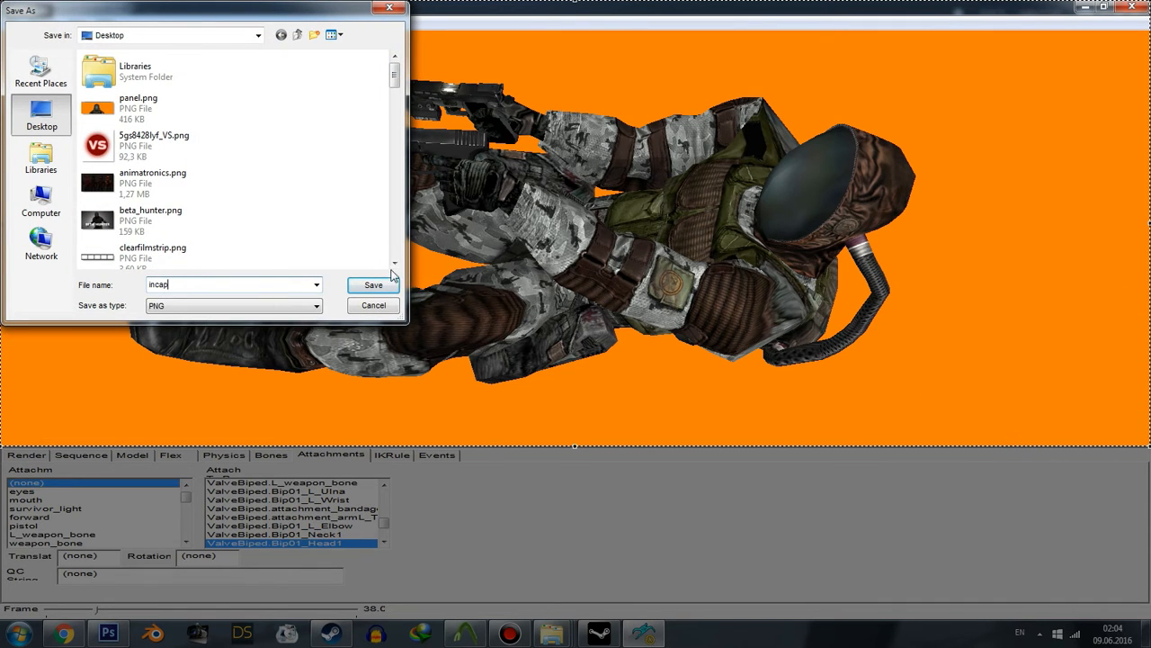
{"action": "left_click", "coordinate": [367, 282]}
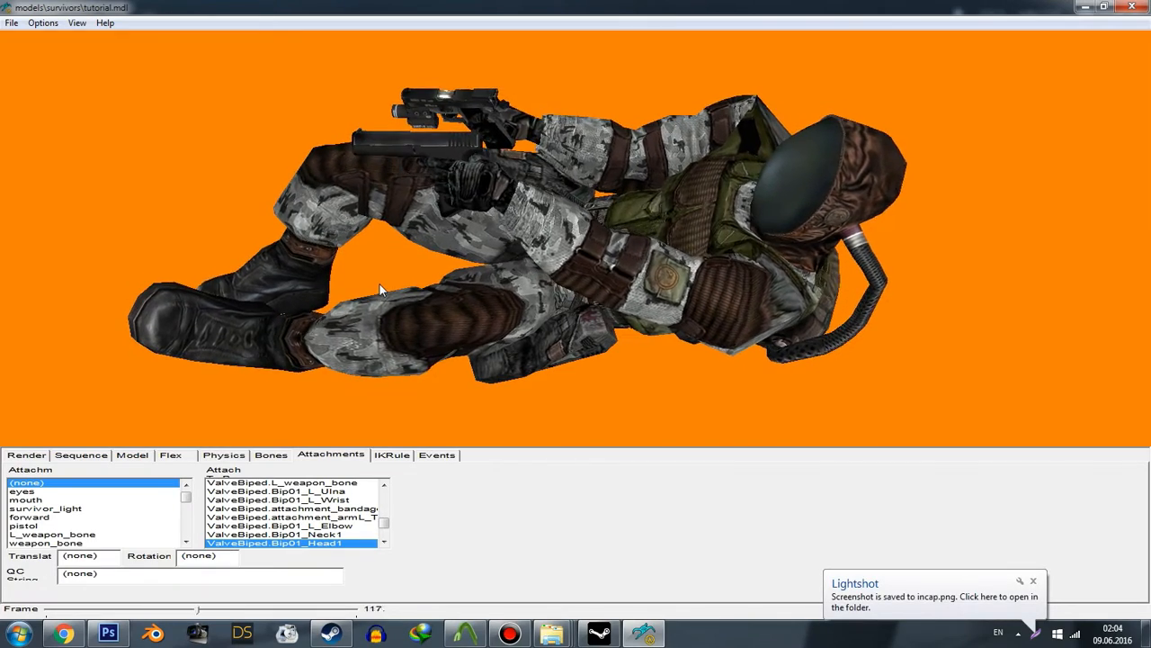
{"action": "left_click", "coordinate": [1133, 7]}
- Switch to the renders folder in Explorer and preview the ro_lobby.tga image
{"action": "mouse_move", "coordinate": [551, 633]}
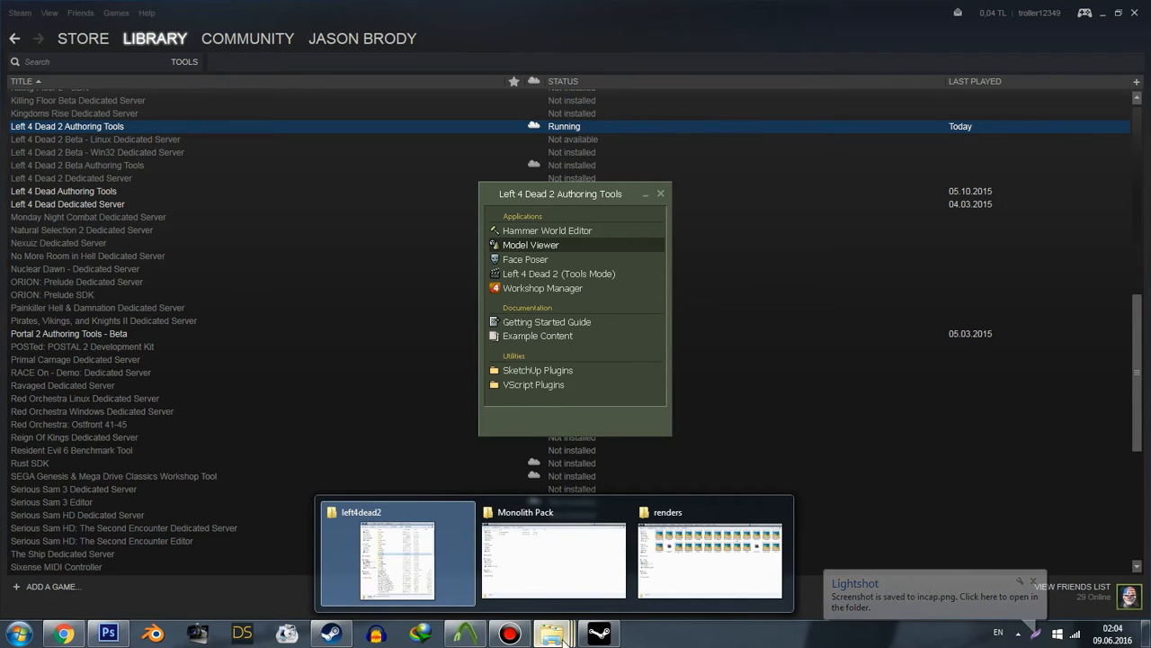
{"action": "left_click", "coordinate": [676, 589]}
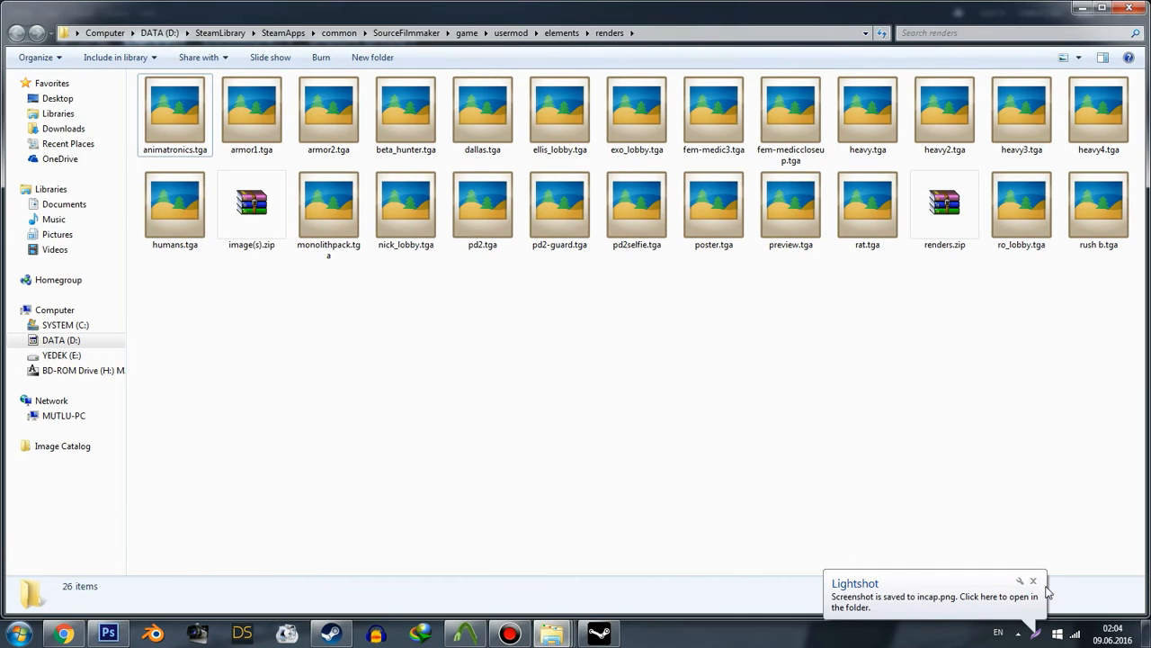
{"action": "left_click", "coordinate": [1033, 581]}
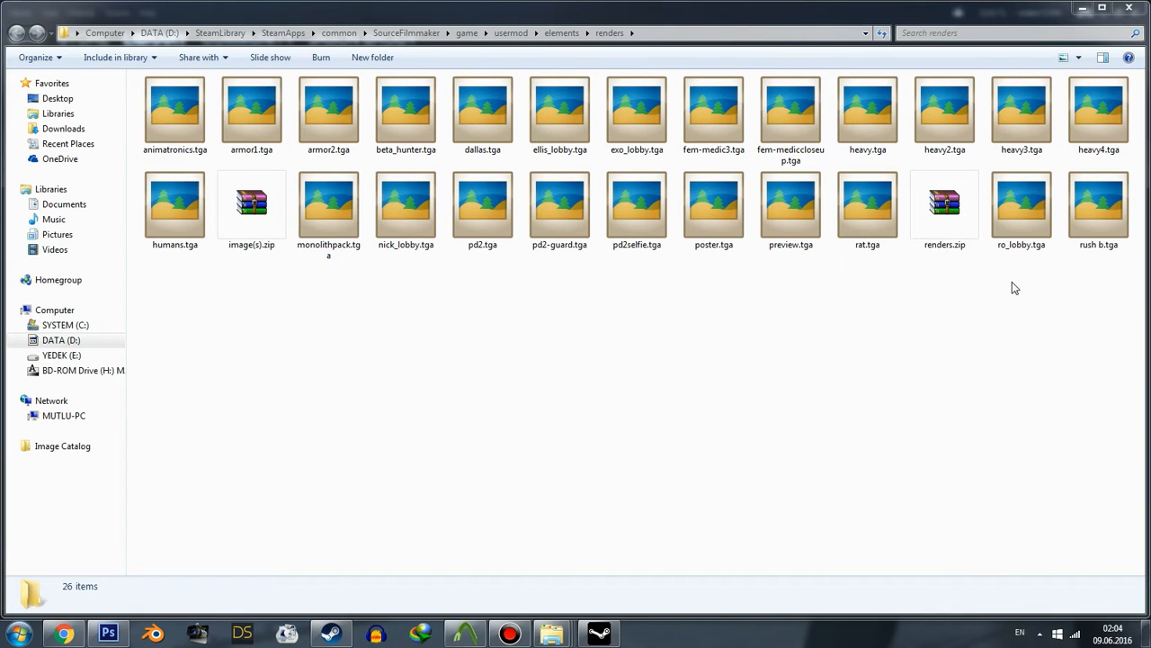
{"action": "left_click", "coordinate": [1023, 241]}
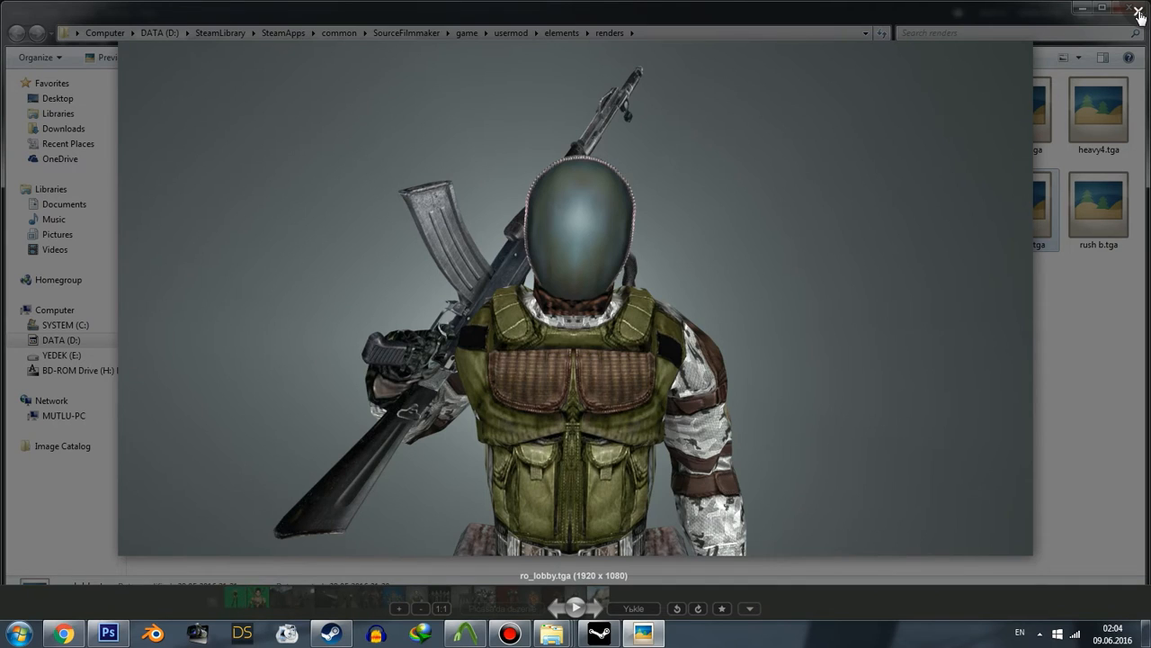
{"action": "left_click", "coordinate": [1139, 12]}
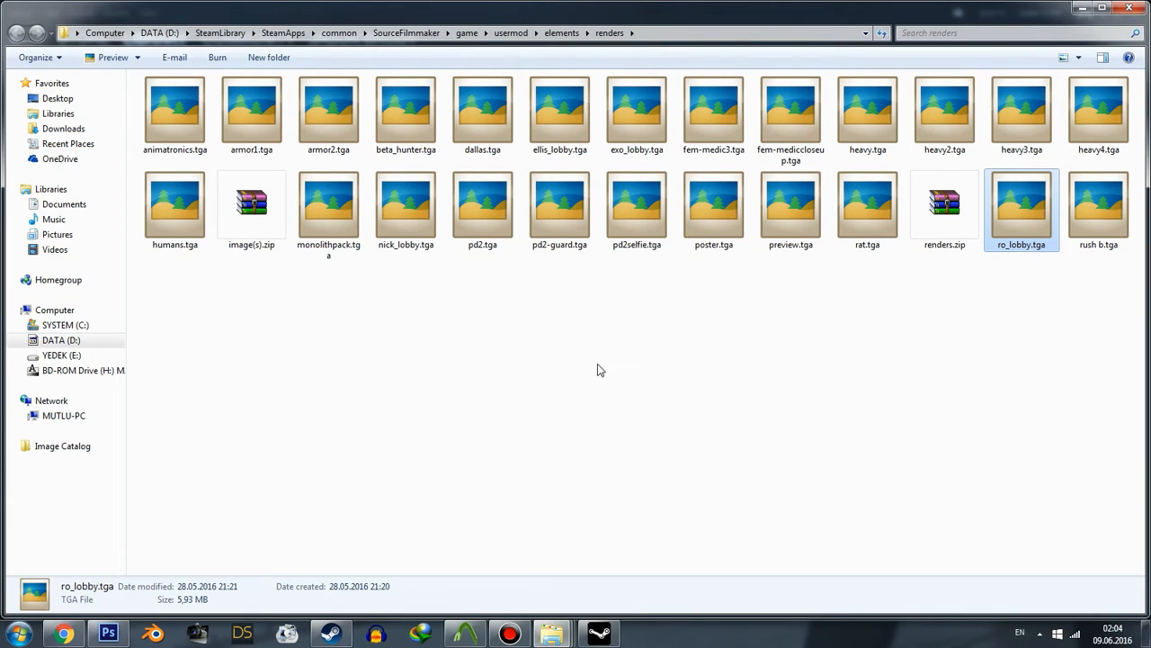
{"action": "left_click", "coordinate": [600, 369]}
{"action": "left_click", "coordinate": [1039, 196]}
{"action": "left_click", "coordinate": [510, 634]}
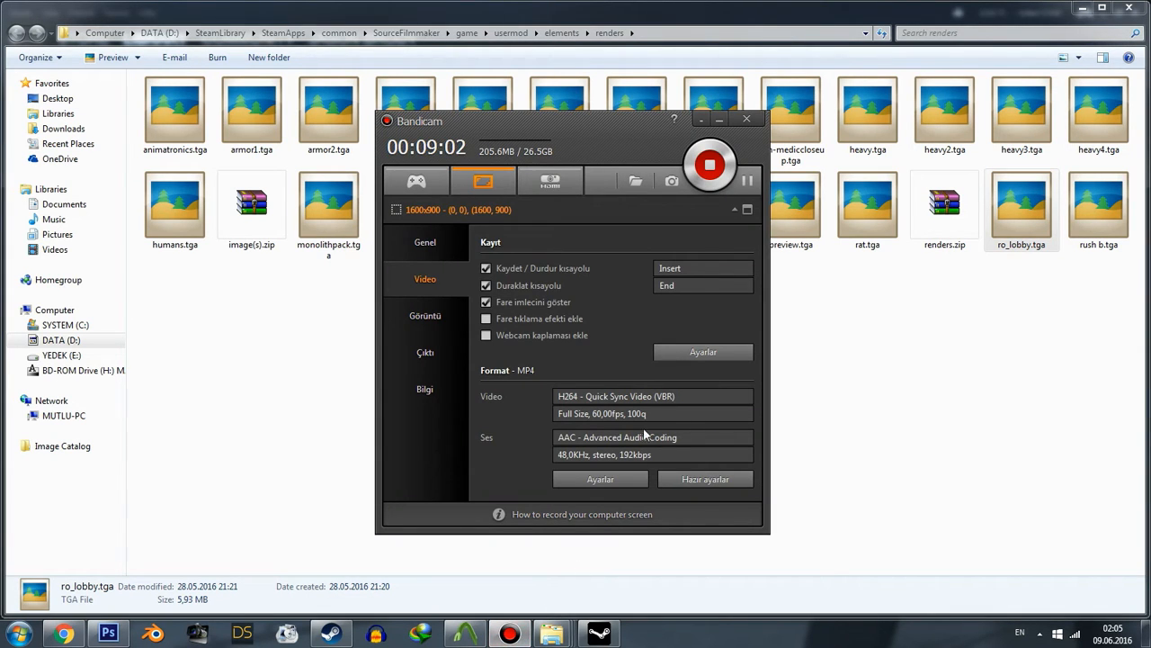
{"action": "left_click", "coordinate": [745, 184]}
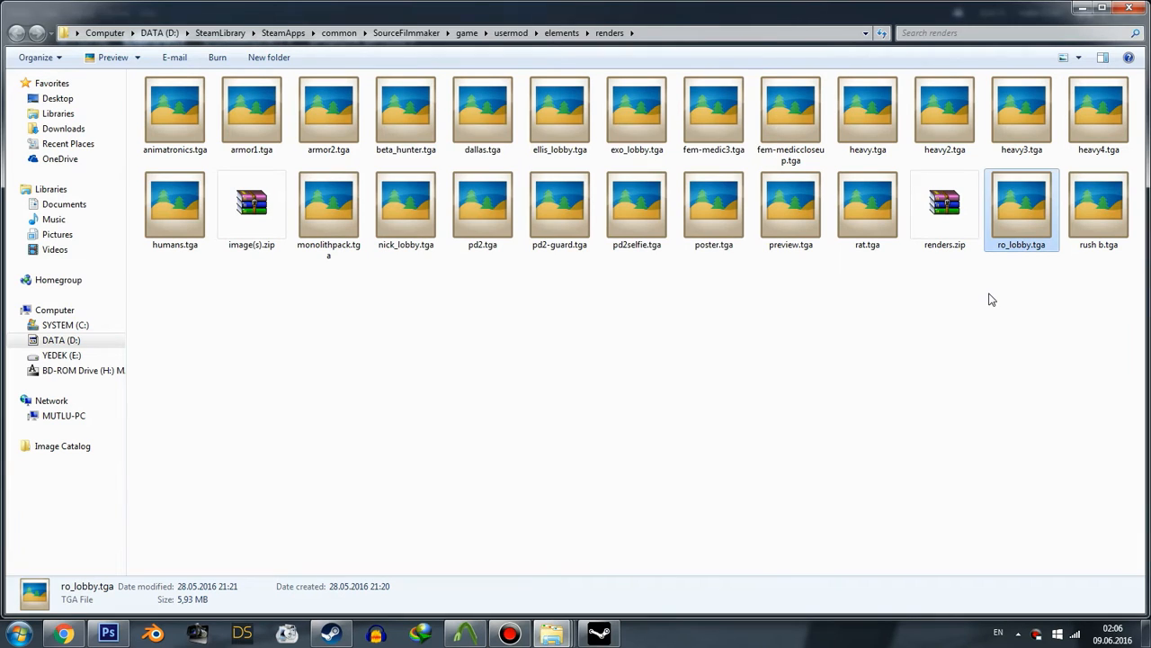
{"action": "left_click", "coordinate": [936, 327]}
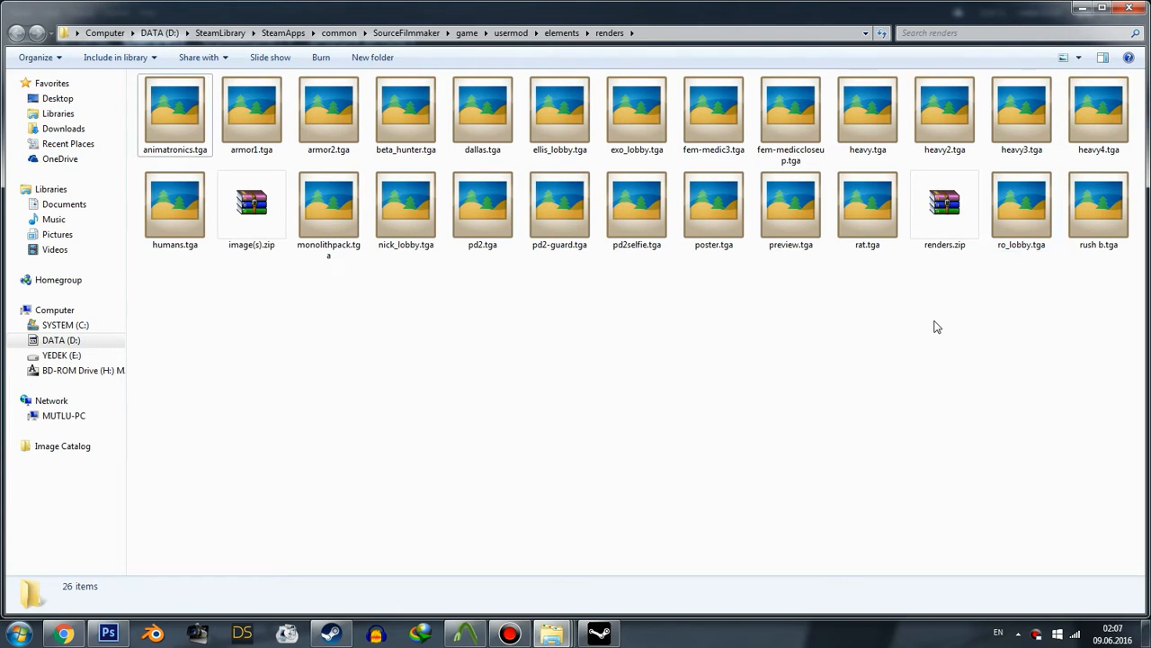
- Reopen ro_lobby.tga for another look at the lobby render, and close the preview
{"action": "left_click", "coordinate": [1044, 239]}
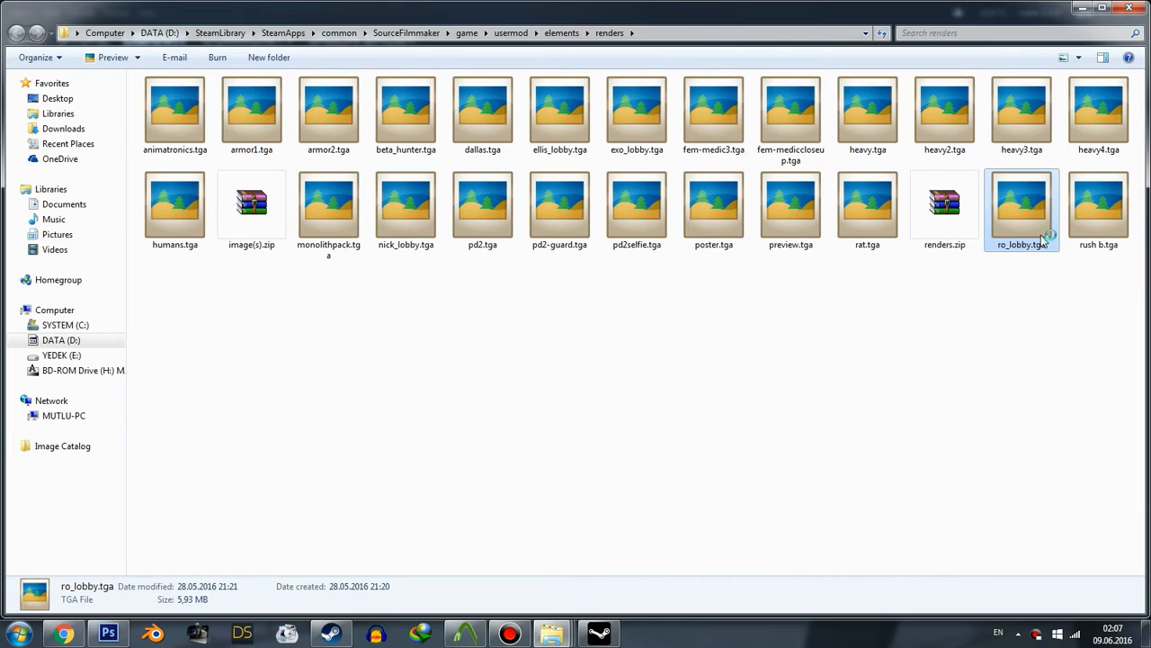
{"action": "double_click", "coordinate": [1040, 235]}
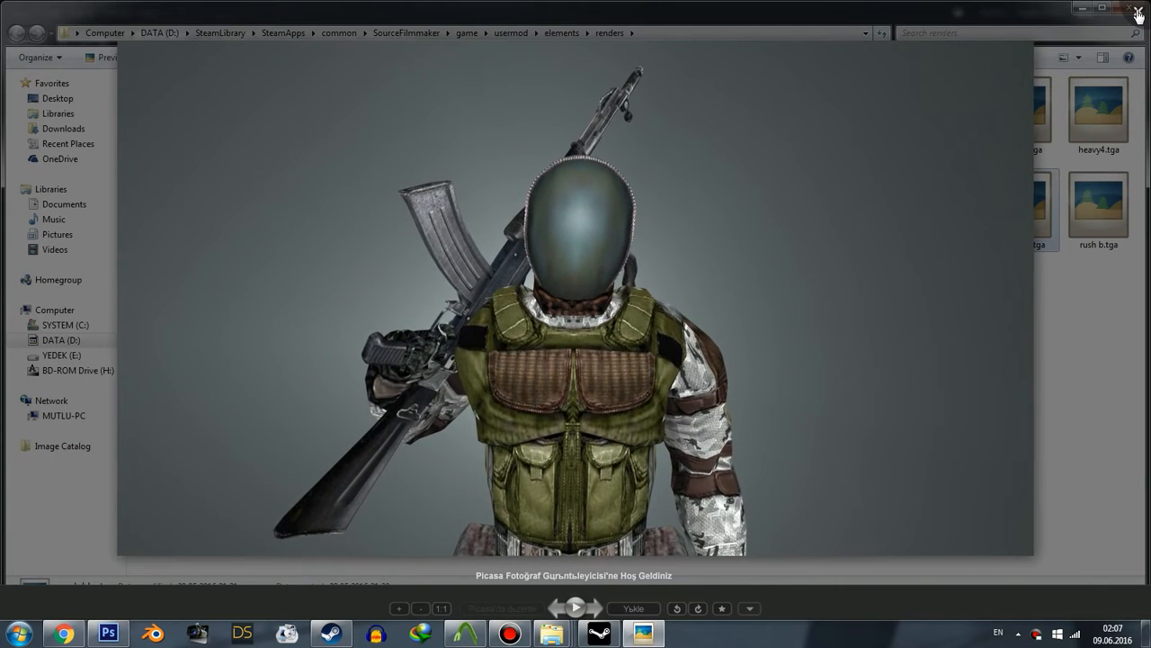
{"action": "left_click", "coordinate": [1138, 13]}
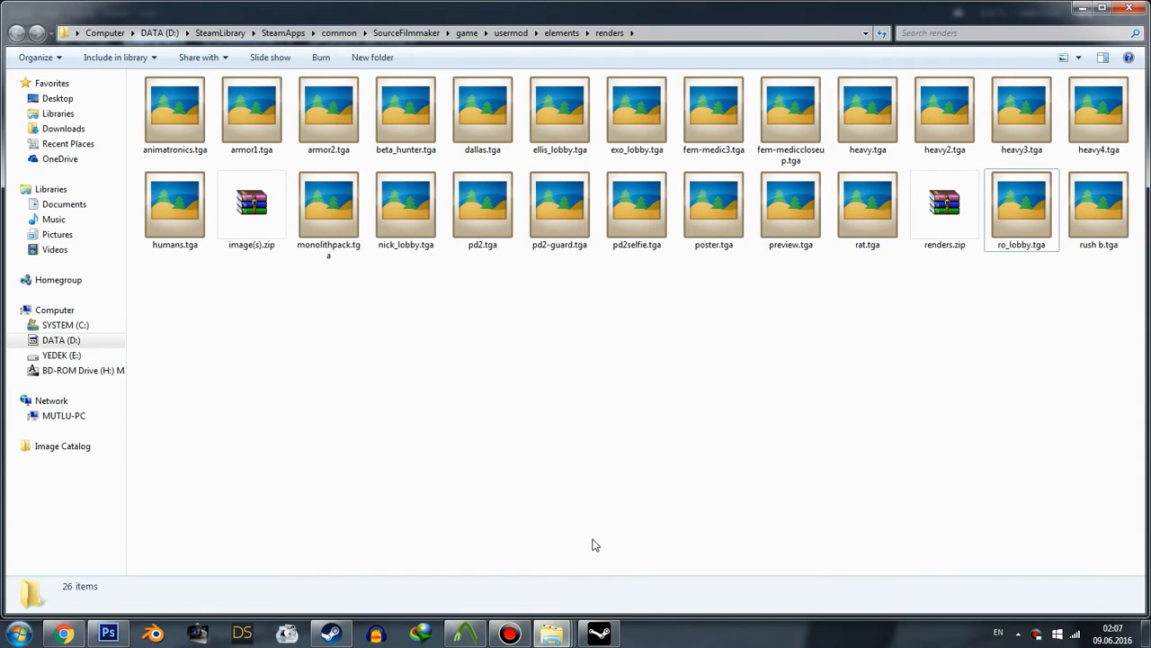
- Open pak01_dir.vpk from the left4dead2 folder in GCFScape and snap its window to the left half of the screen
{"action": "mouse_move", "coordinate": [559, 632]}
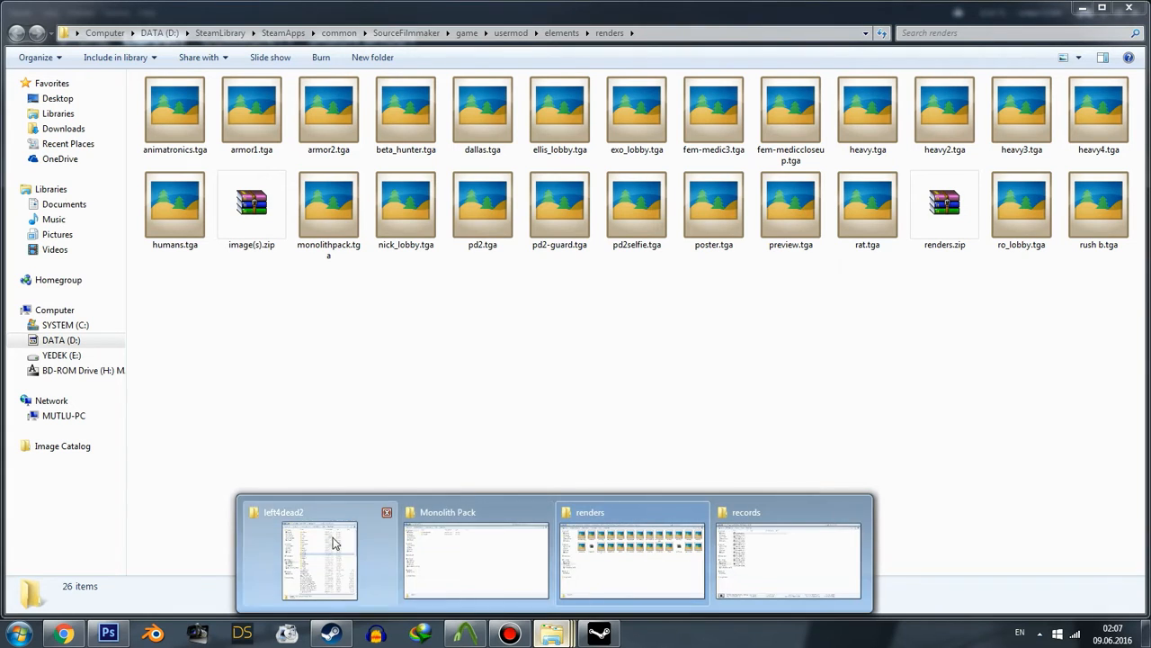
{"action": "left_click", "coordinate": [315, 551]}
{"action": "left_click_drag", "start_coordinate": [431, 19], "coordinate": [473, 0]}
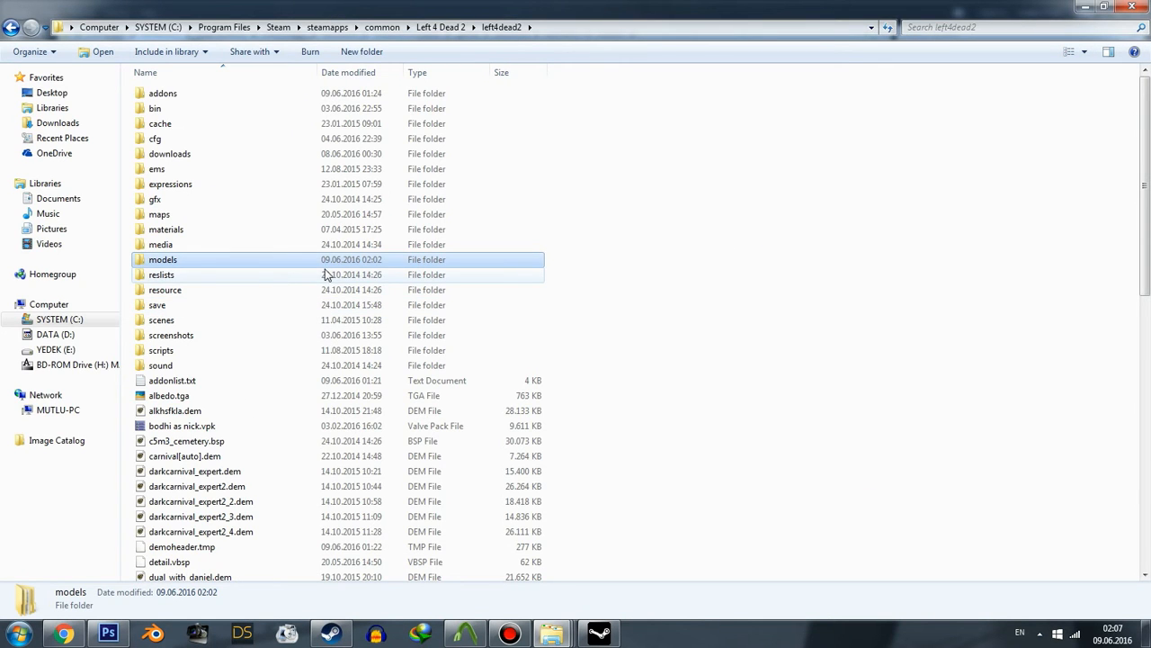
{"action": "scroll", "coordinate": [326, 274], "scroll_direction": "down", "scroll_amount": 13}
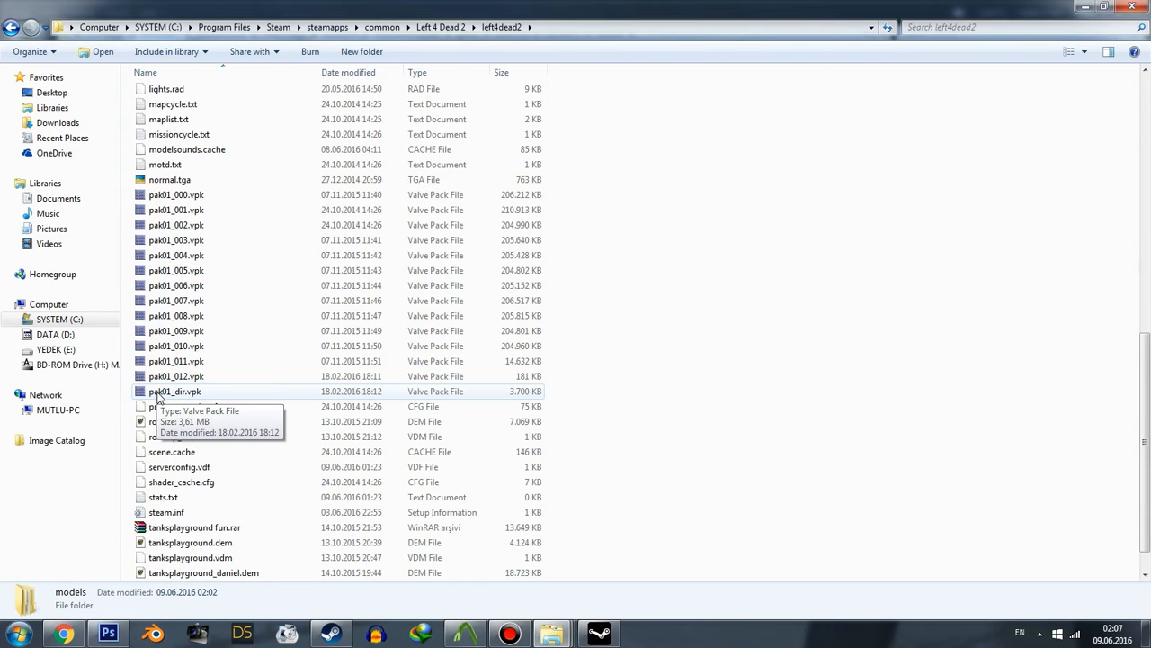
{"action": "double_click", "coordinate": [157, 396]}
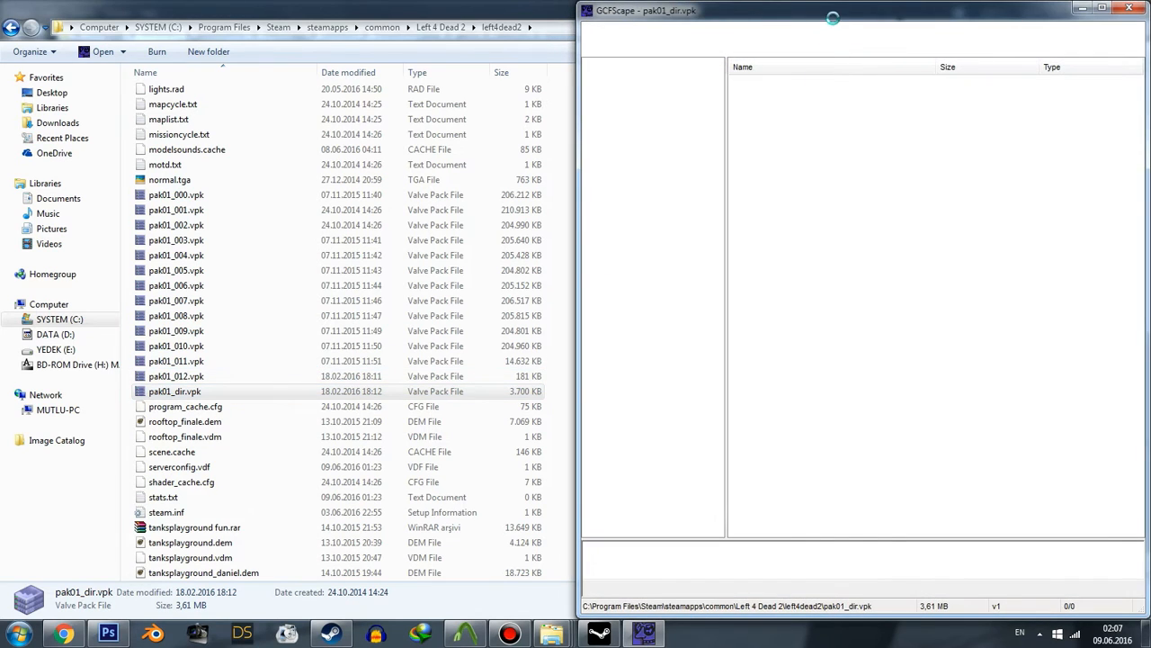
{"action": "key", "text": "super+Left"}
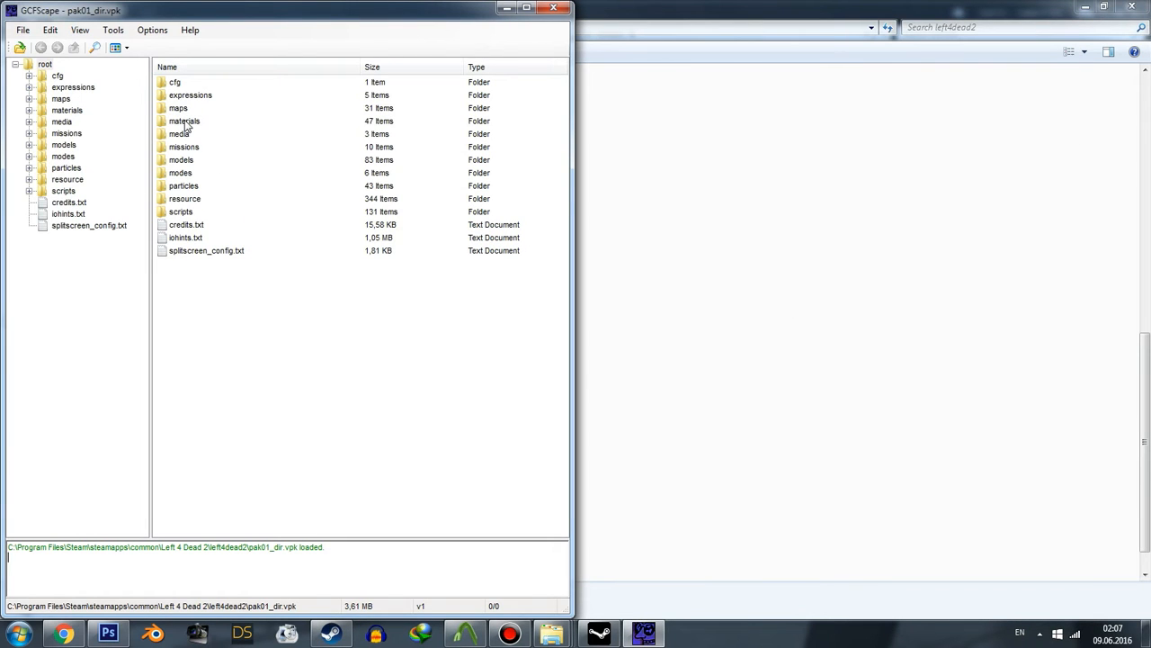
- Open the materials\vgui folder inside the package and locate the s_panel survivor textures
{"action": "double_click", "coordinate": [185, 121]}
{"action": "scroll", "coordinate": [196, 196], "scroll_direction": "down", "scroll_amount": 5}
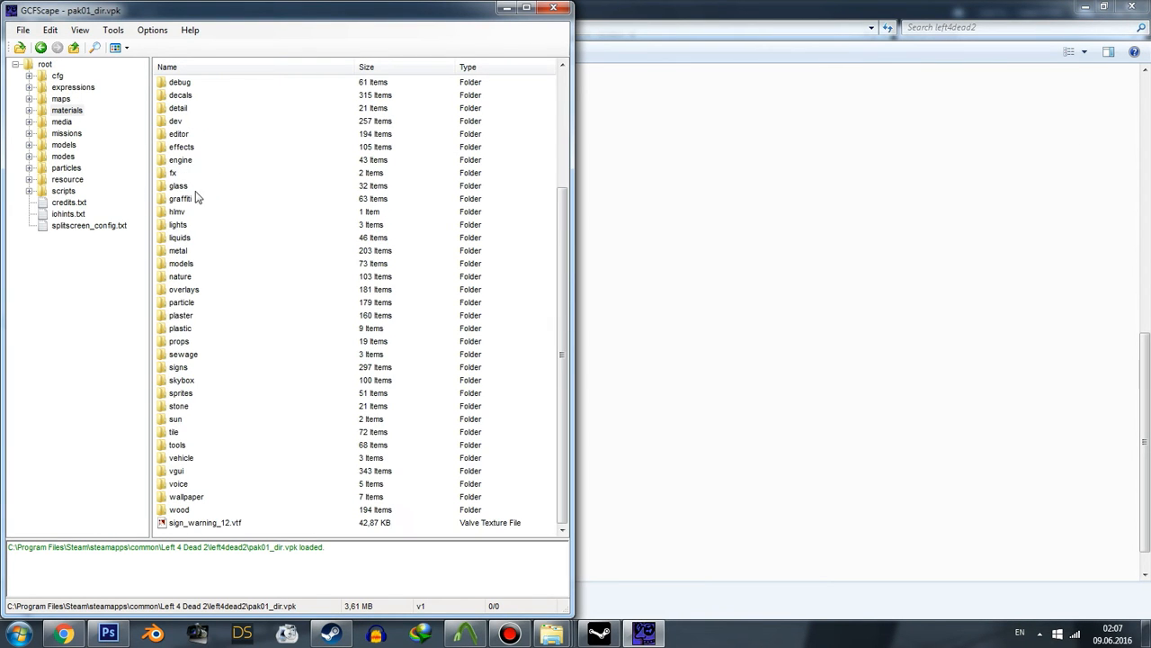
{"action": "left_click", "coordinate": [179, 396]}
{"action": "left_click", "coordinate": [182, 459]}
{"action": "double_click", "coordinate": [178, 470]}
{"action": "scroll", "coordinate": [223, 333], "scroll_direction": "down", "scroll_amount": 15}
{"action": "scroll", "coordinate": [224, 335], "scroll_direction": "down", "scroll_amount": 20}
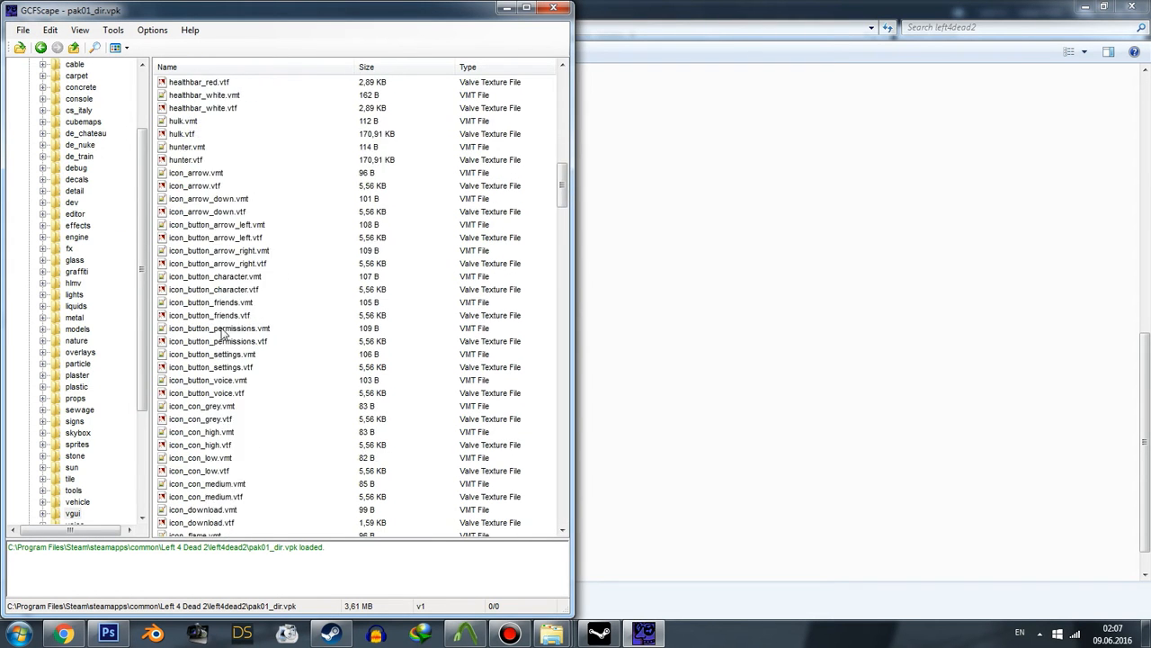
{"action": "scroll", "coordinate": [226, 333], "scroll_direction": "down", "scroll_amount": 15}
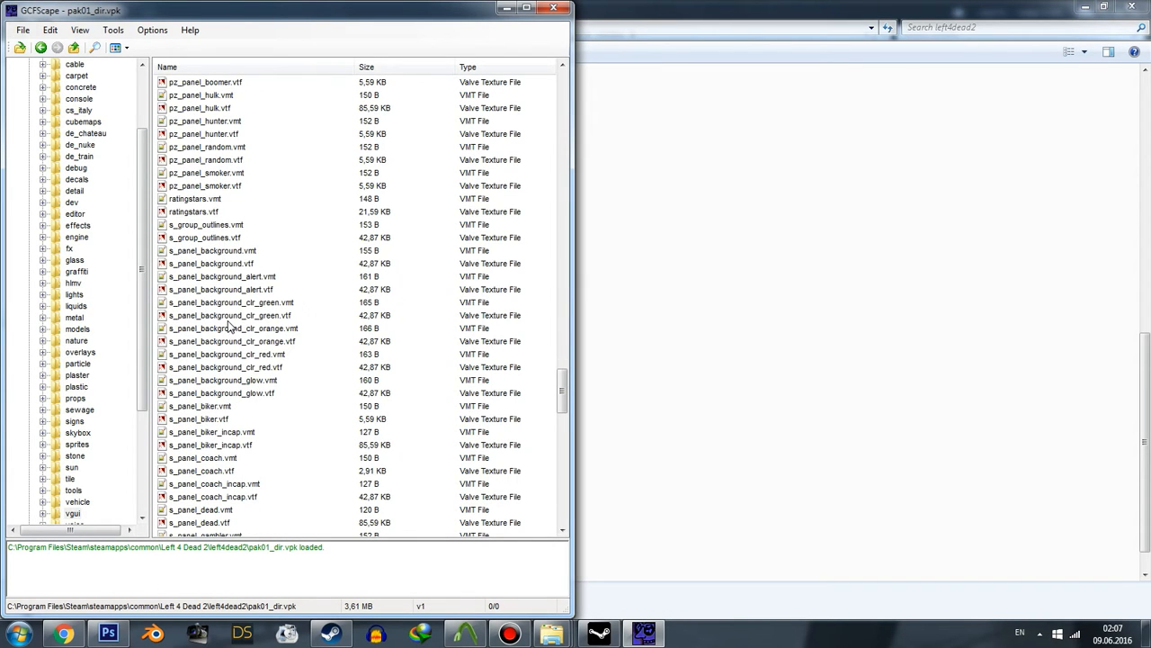
{"action": "scroll", "coordinate": [231, 331], "scroll_direction": "down", "scroll_amount": 4}
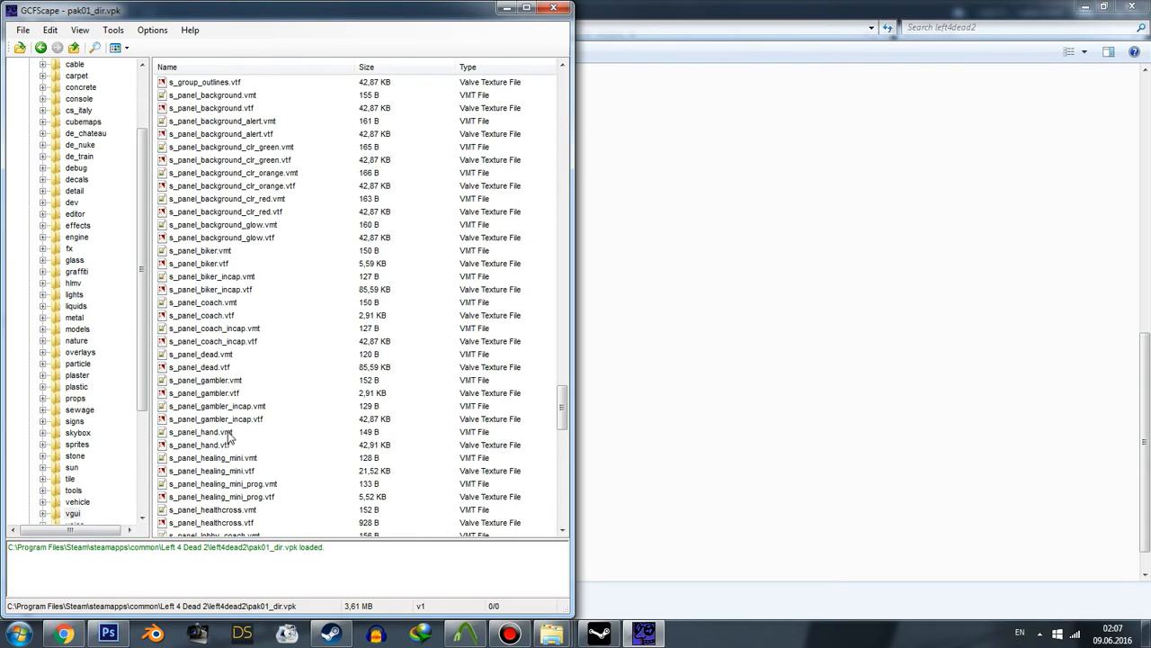
{"action": "scroll", "coordinate": [236, 396], "scroll_direction": "down", "scroll_amount": 5}
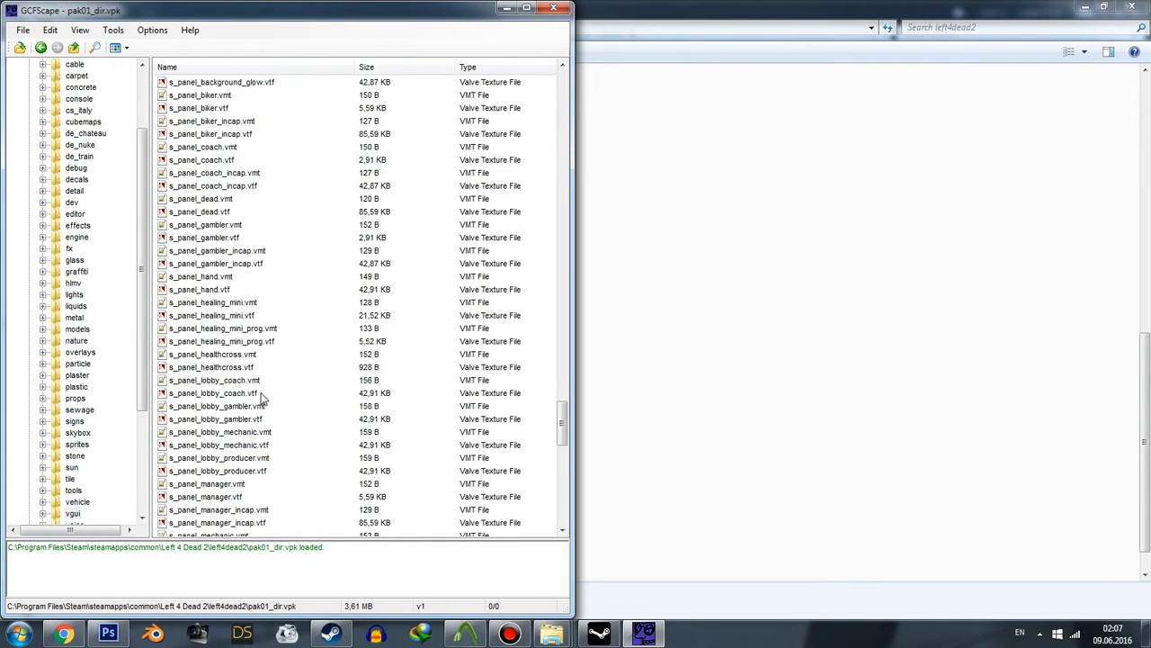
{"action": "scroll", "coordinate": [263, 399], "scroll_direction": "down", "scroll_amount": 3}
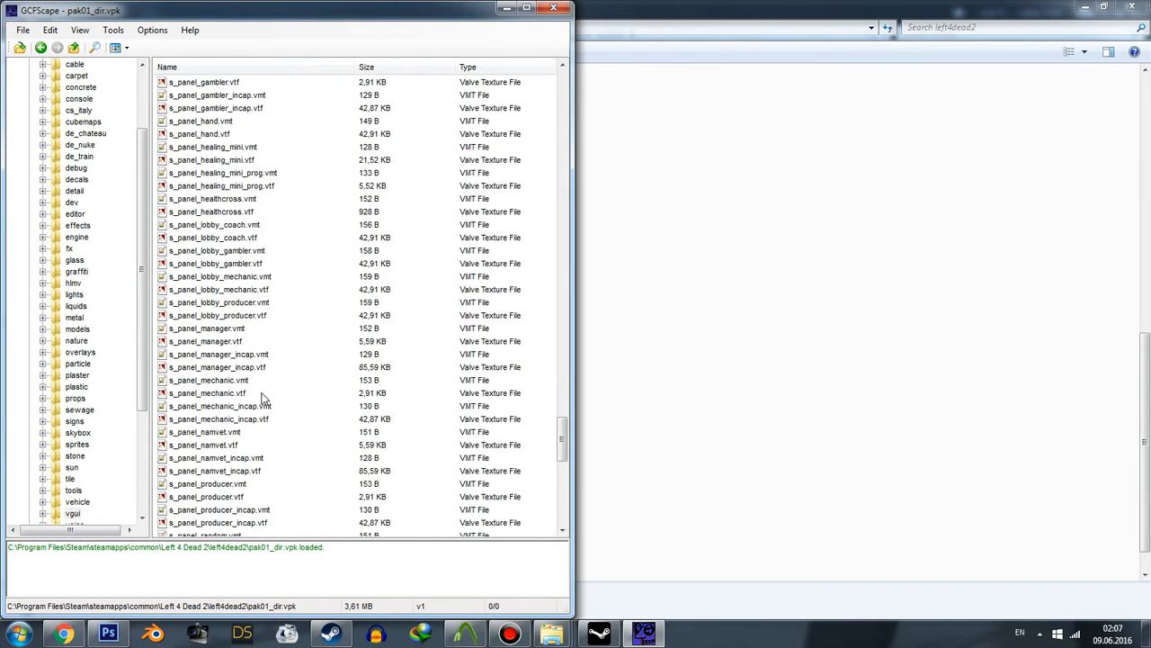
- Extract s_panel_producer.vtf, s_panel_producer_incap.vtf and s_panel_lobby_producer.vtf into the Monolith Pack folder
{"action": "left_click", "coordinate": [171, 497]}
{"action": "scroll", "coordinate": [245, 468], "scroll_direction": "down", "scroll_amount": 3}
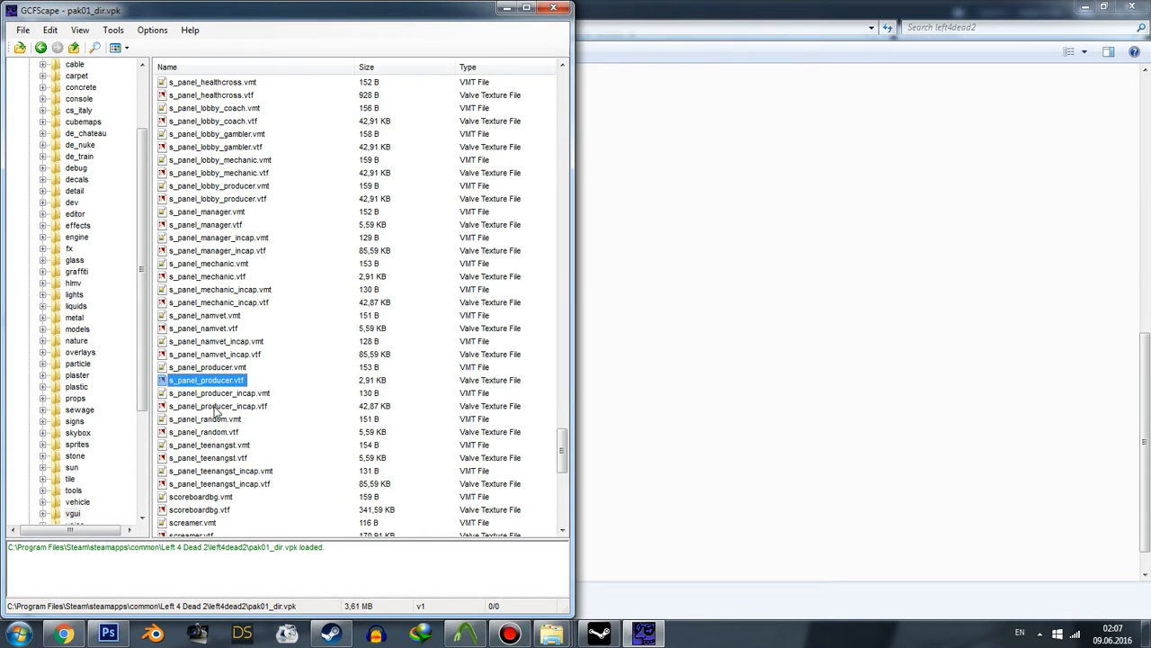
{"action": "left_click", "coordinate": [216, 407], "text": "ctrl"}
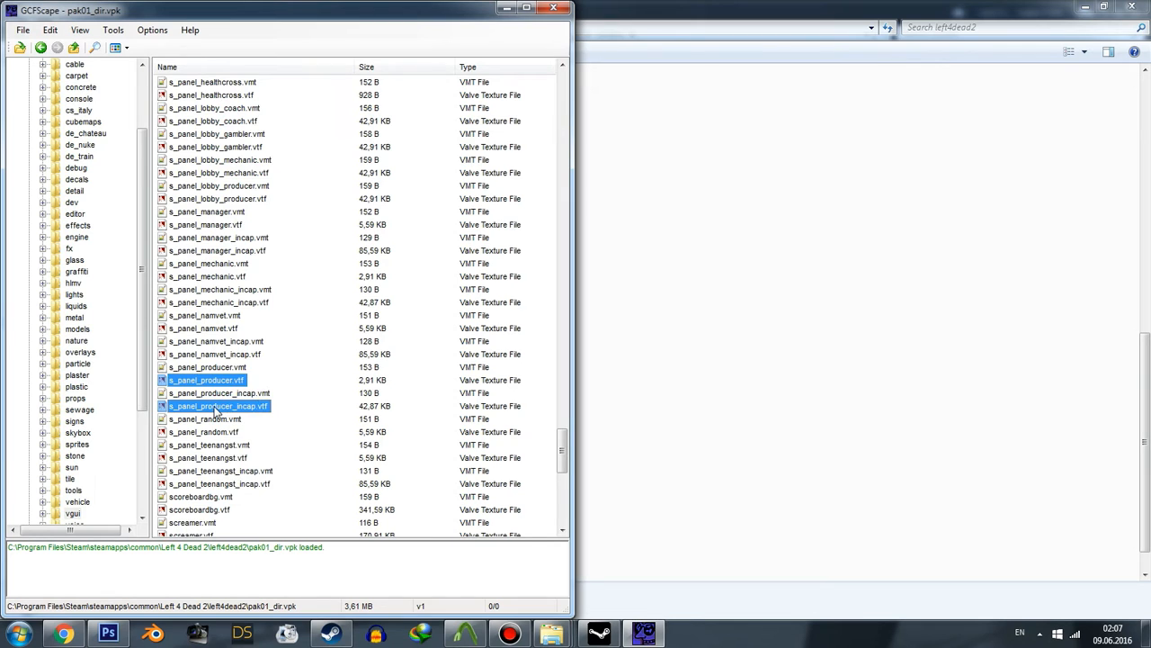
{"action": "scroll", "coordinate": [216, 410], "scroll_direction": "down", "scroll_amount": 1}
{"action": "scroll", "coordinate": [306, 421], "scroll_direction": "down", "scroll_amount": 6}
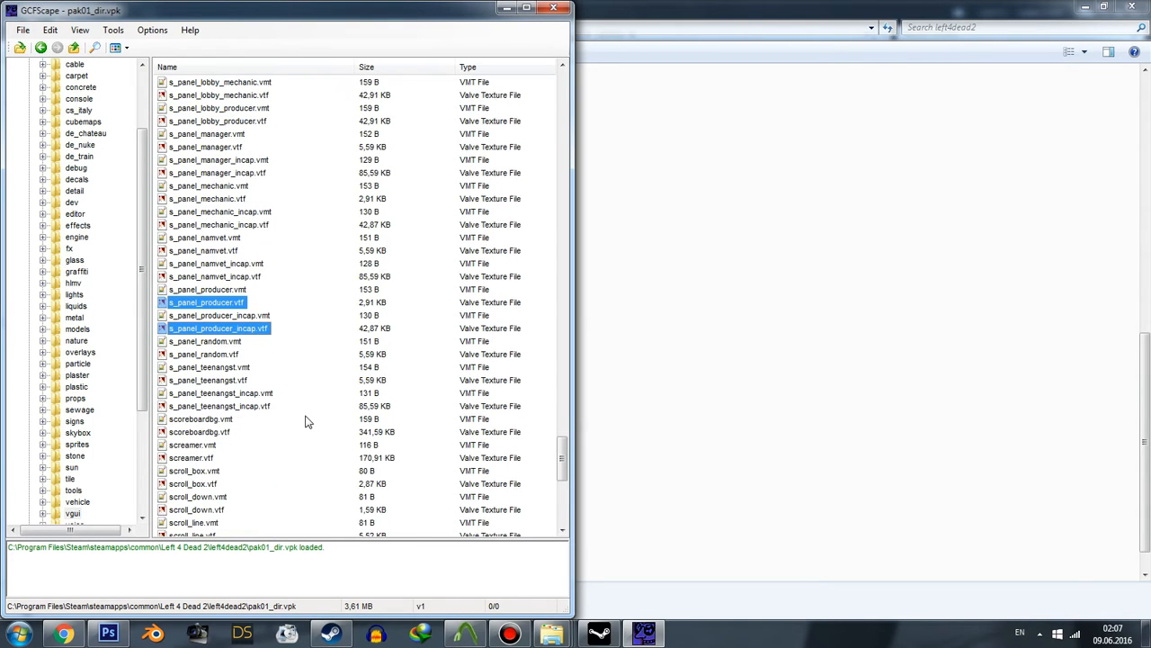
{"action": "scroll", "coordinate": [306, 422], "scroll_direction": "up", "scroll_amount": 7}
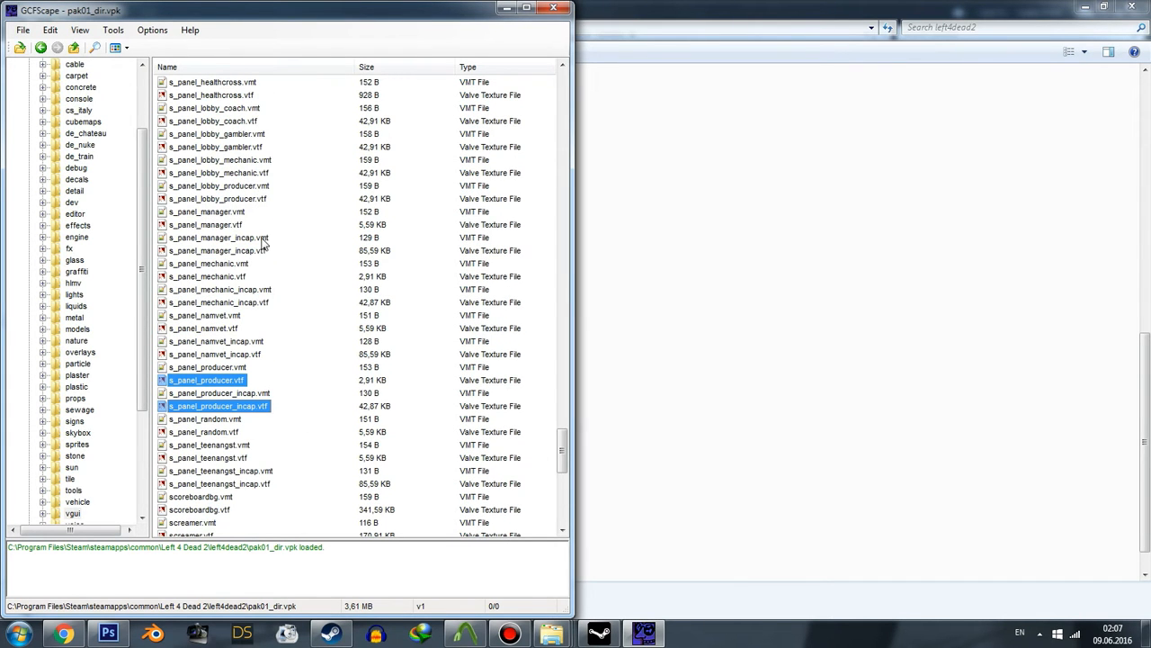
{"action": "left_click", "coordinate": [216, 199], "text": "ctrl"}
{"action": "right_click", "coordinate": [176, 205]}
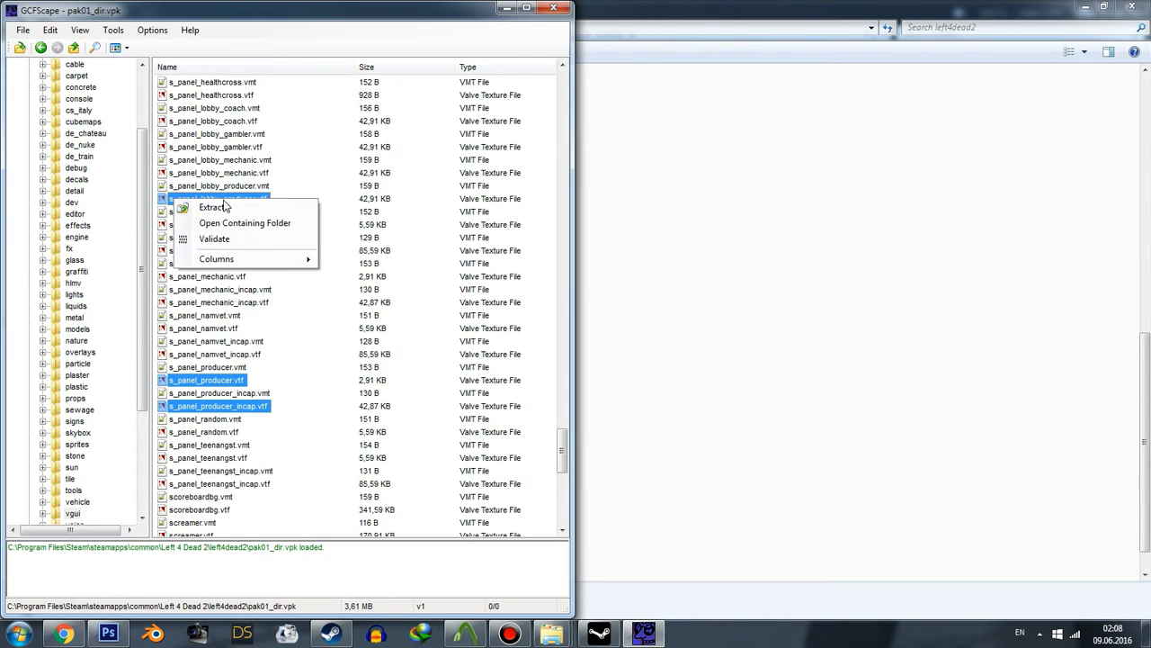
{"action": "left_click", "coordinate": [198, 208]}
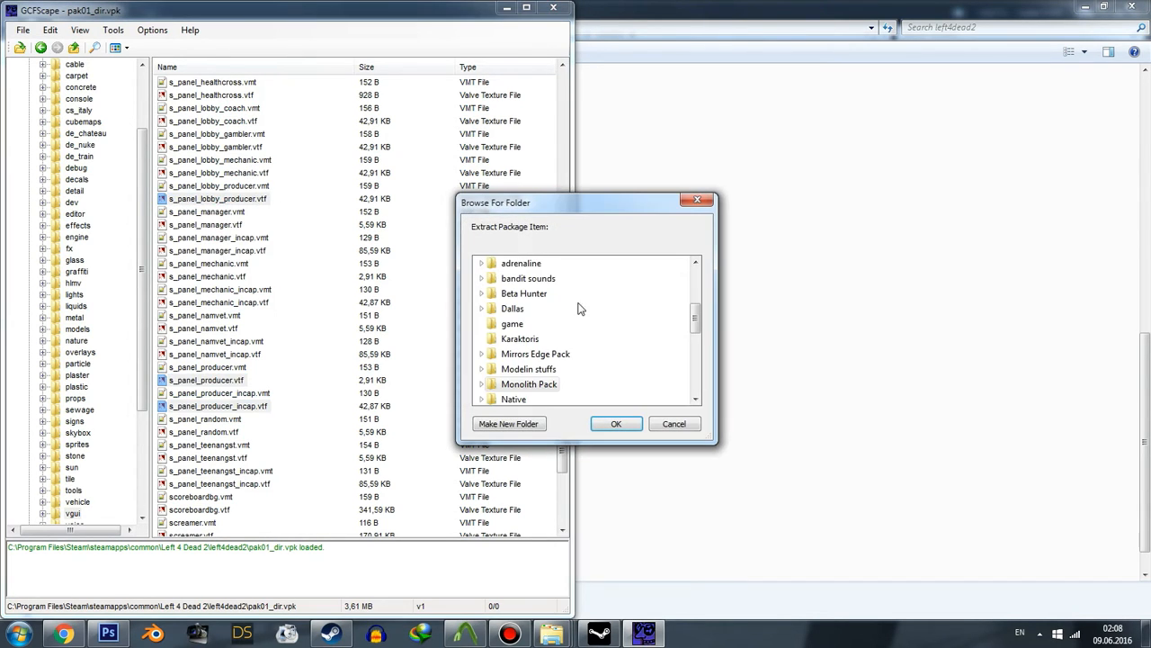
{"action": "double_click", "coordinate": [535, 385]}
{"action": "scroll", "coordinate": [619, 365], "scroll_direction": "down", "scroll_amount": 1}
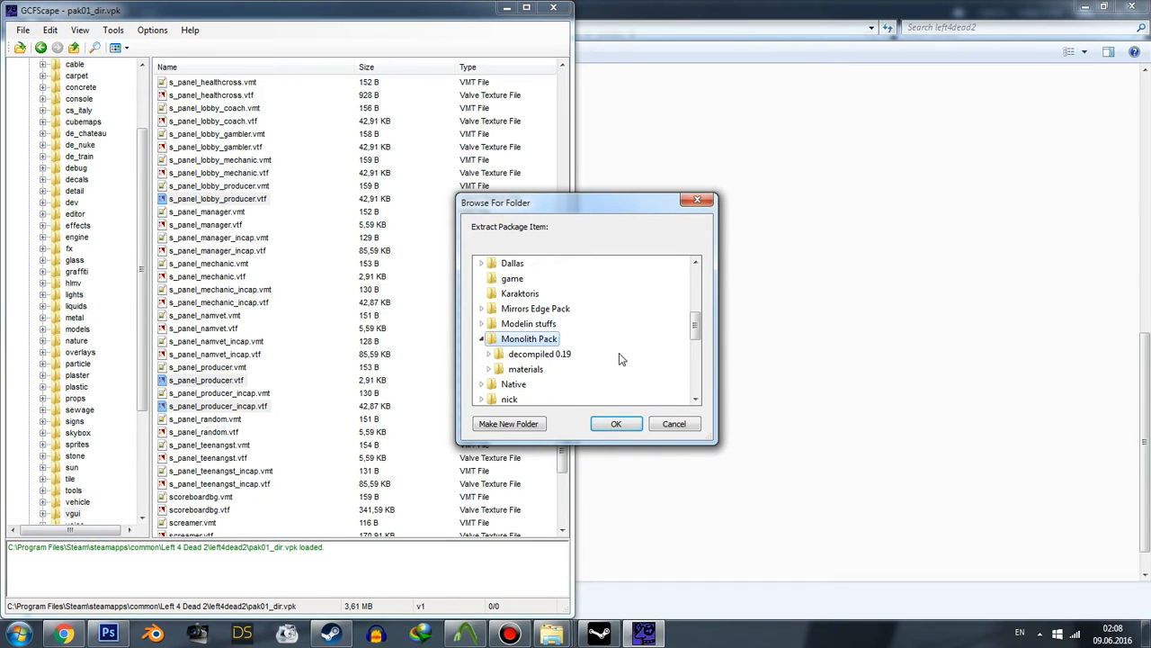
{"action": "left_click", "coordinate": [605, 420]}
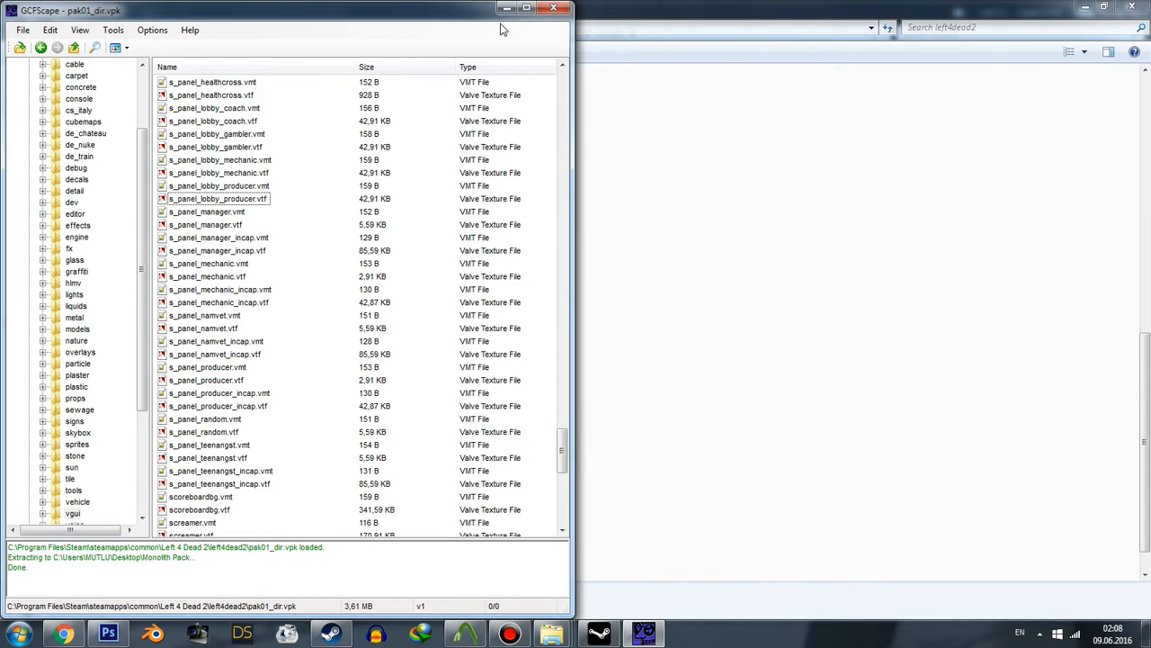
- Minimise GCFScape and switch to the Monolith Pack folder in Explorer
{"action": "left_click", "coordinate": [506, 9]}
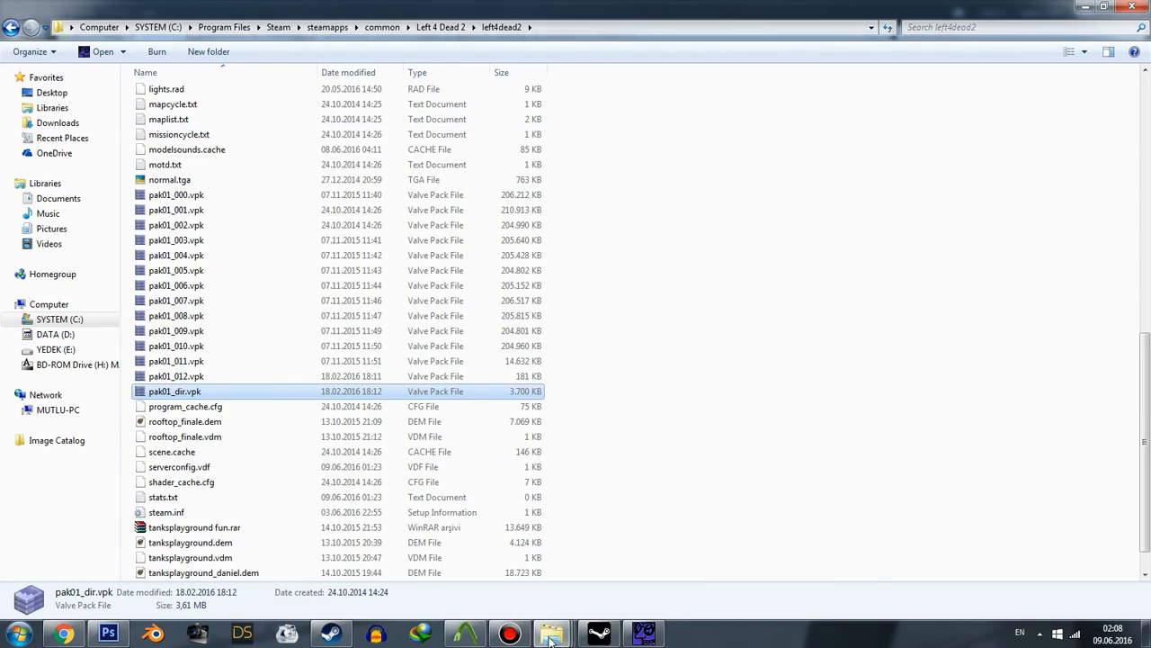
{"action": "left_click", "coordinate": [551, 635]}
{"action": "left_click", "coordinate": [477, 553]}
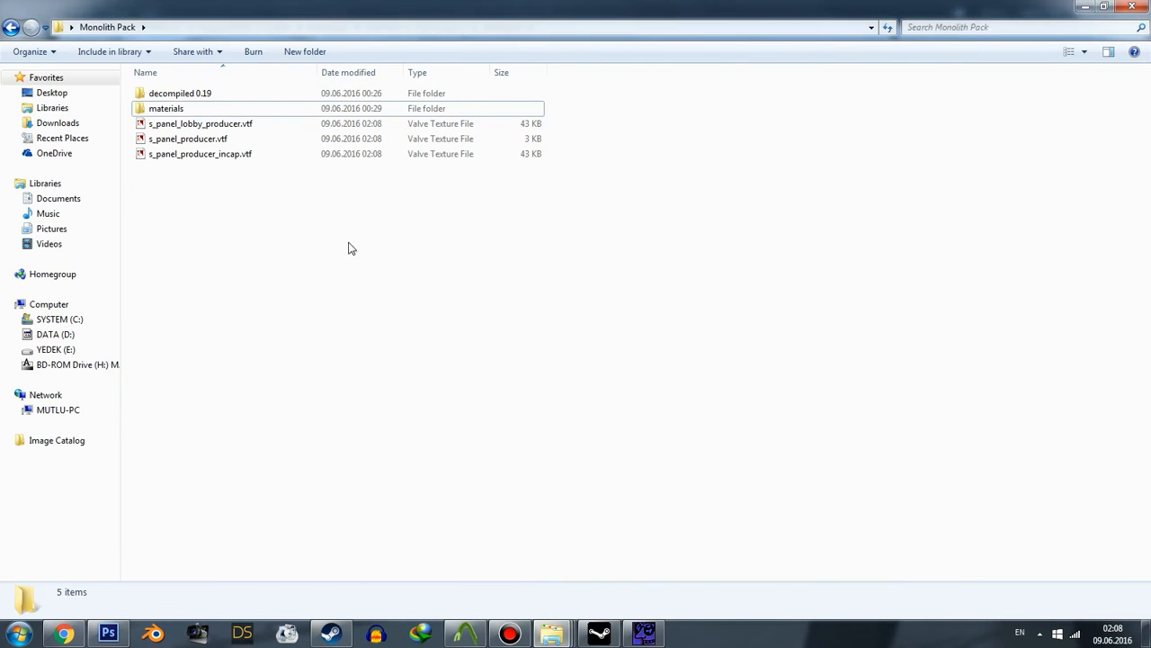
- Examine the lobby, panel and incap producer textures in VTFEdit, turning off the mask for s_panel_producer_incap.vtf before closing it
{"action": "left_click", "coordinate": [241, 128]}
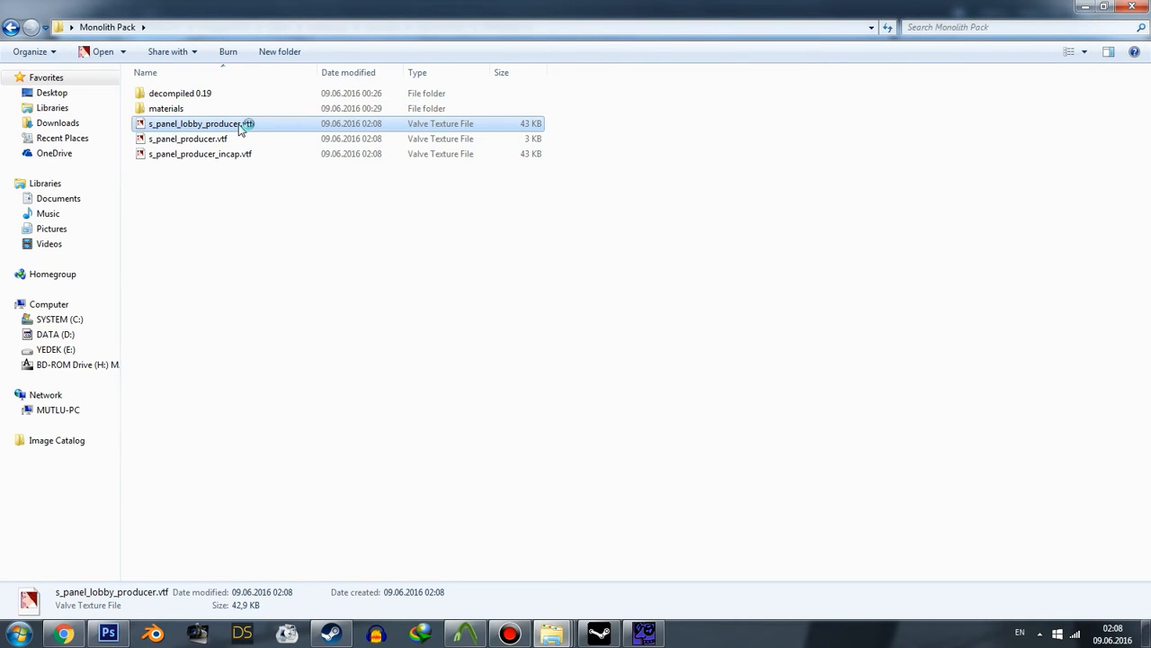
{"action": "double_click", "coordinate": [241, 129]}
{"action": "double_click", "coordinate": [247, 138]}
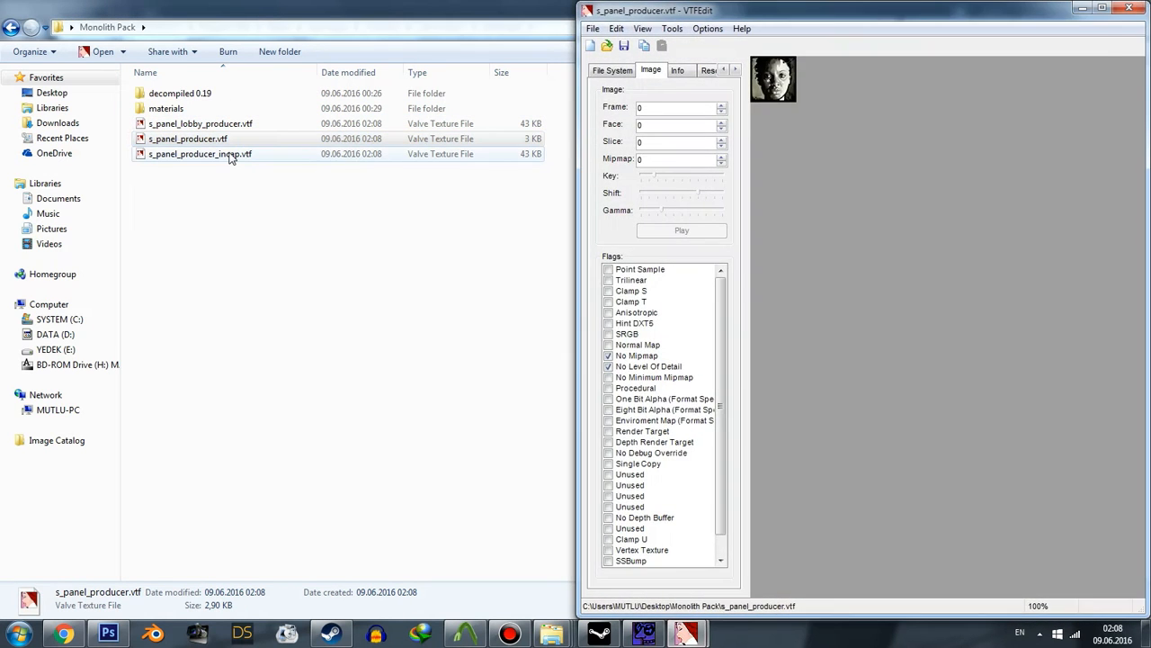
{"action": "double_click", "coordinate": [232, 155]}
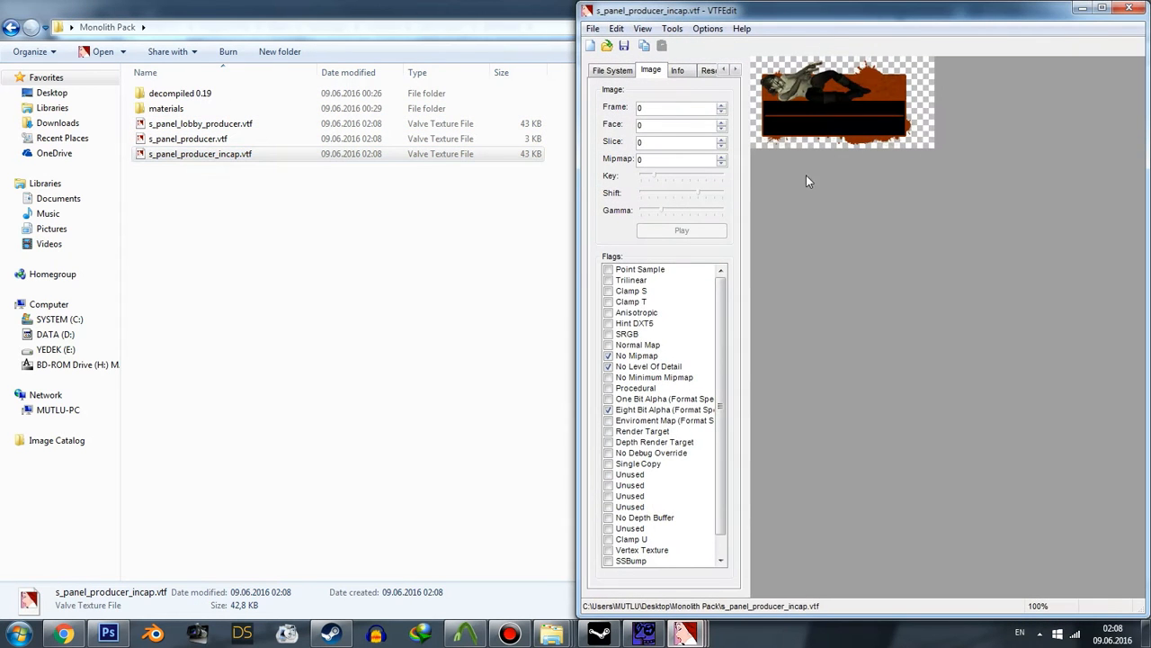
{"action": "left_click", "coordinate": [642, 28]}
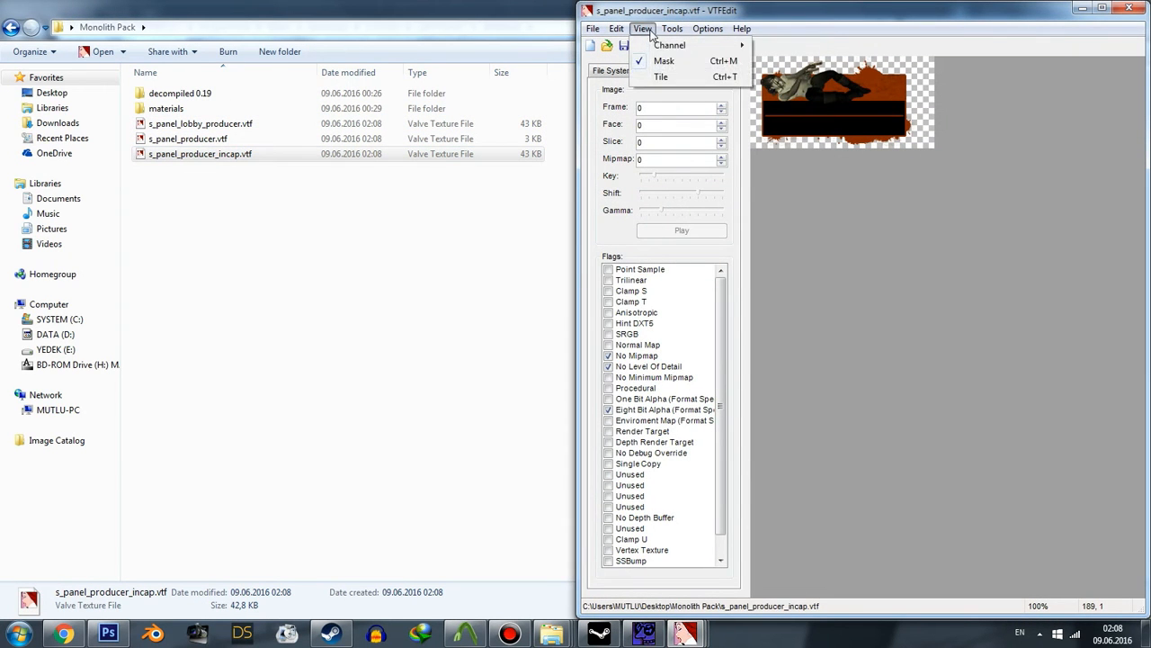
{"action": "left_click", "coordinate": [662, 60]}
{"action": "left_click", "coordinate": [1130, 9]}
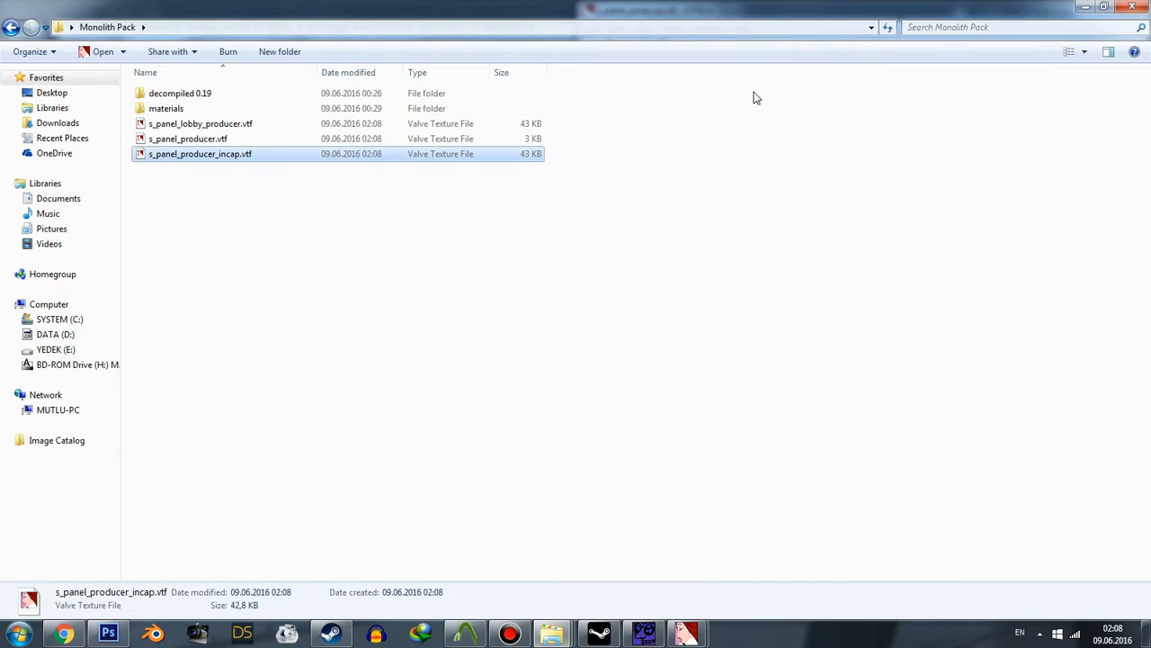
- Look up the image dimensions and format of s_panel_producer.vtf in VTFEdit
{"action": "mouse_move", "coordinate": [685, 632]}
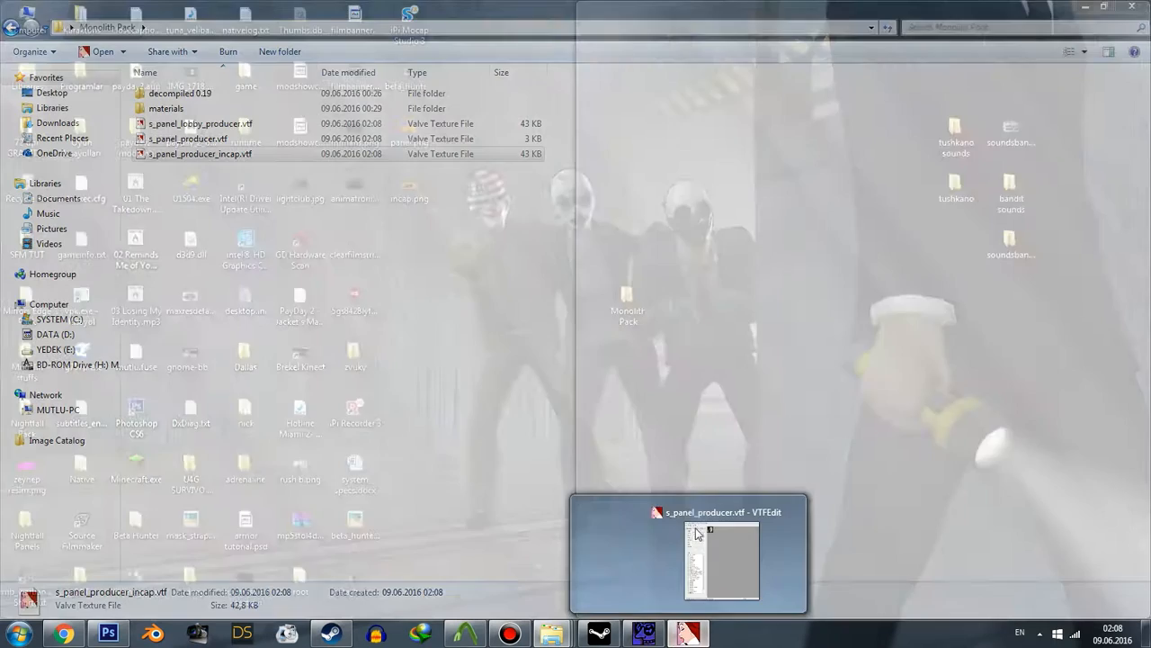
{"action": "left_click", "coordinate": [695, 534]}
{"action": "left_click", "coordinate": [678, 70]}
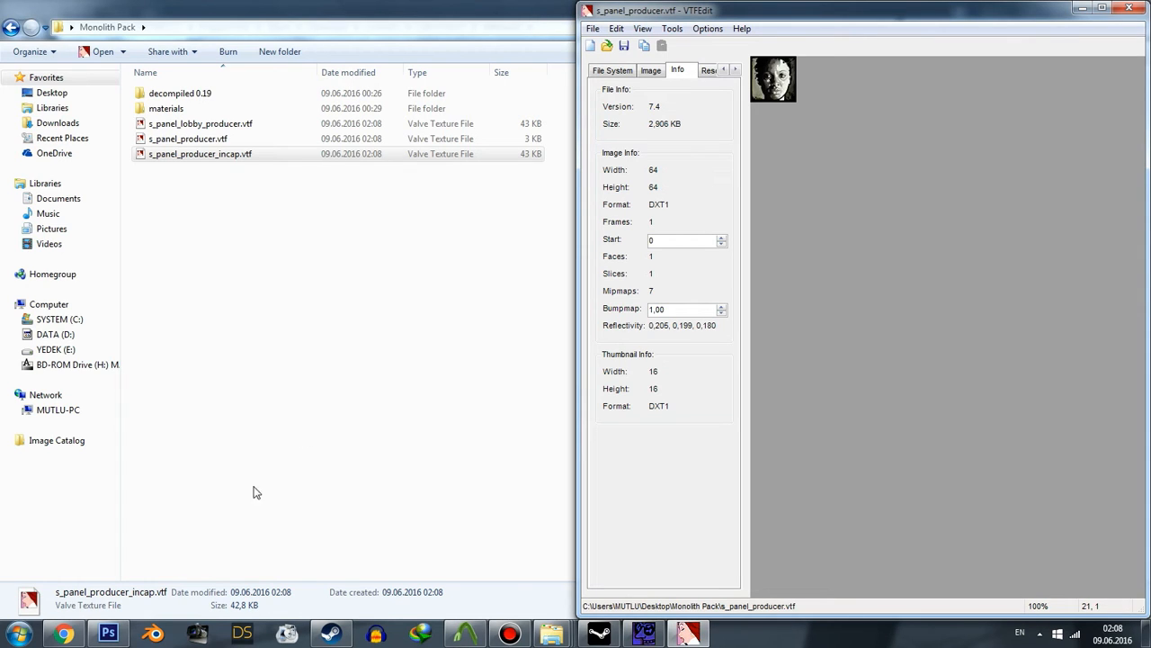
- Switch to Photoshop and create a new document 128 pixels wide and 128 pixels high
{"action": "mouse_move", "coordinate": [115, 635]}
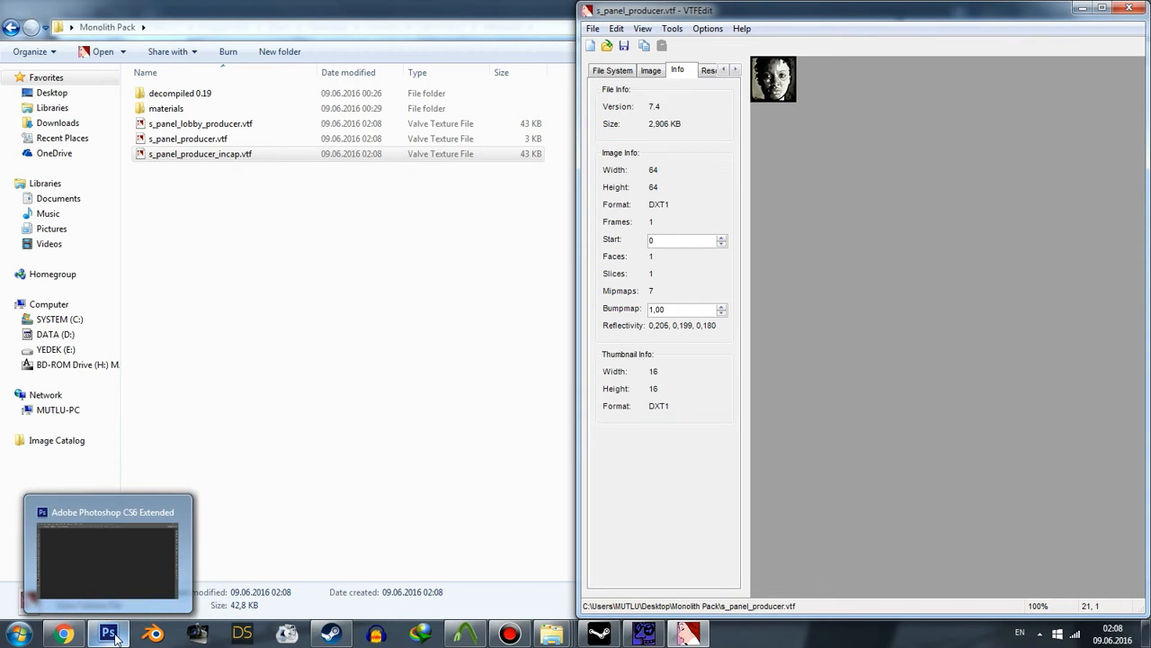
{"action": "left_click", "coordinate": [109, 634]}
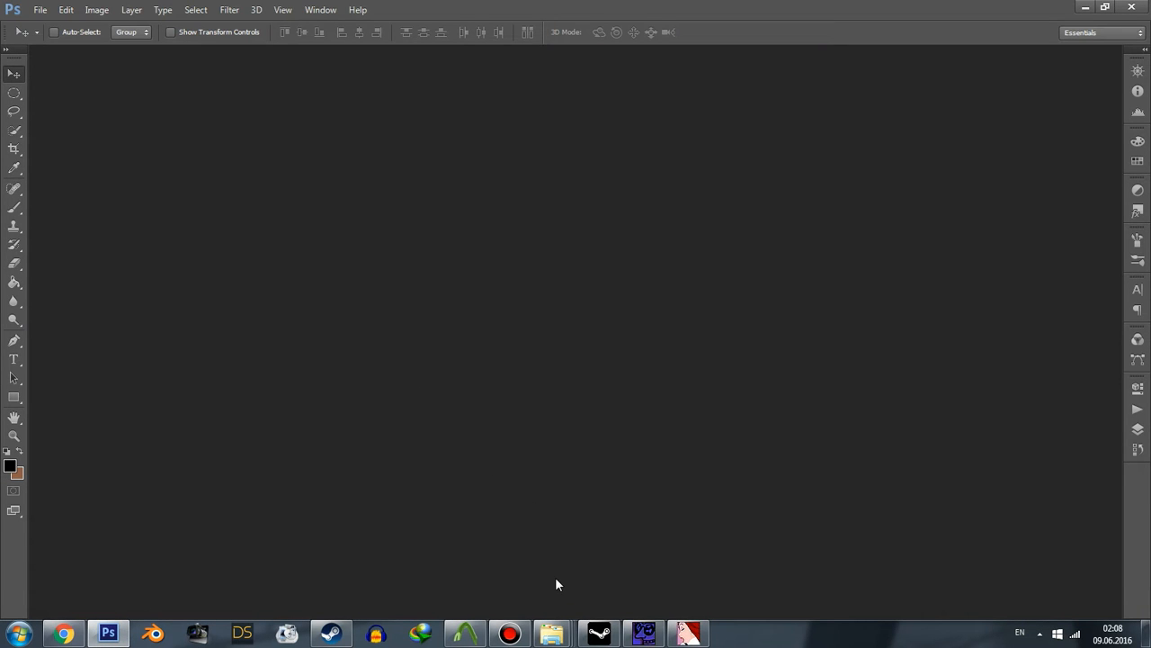
{"action": "left_click", "coordinate": [551, 635]}
{"action": "double_click", "coordinate": [550, 219]}
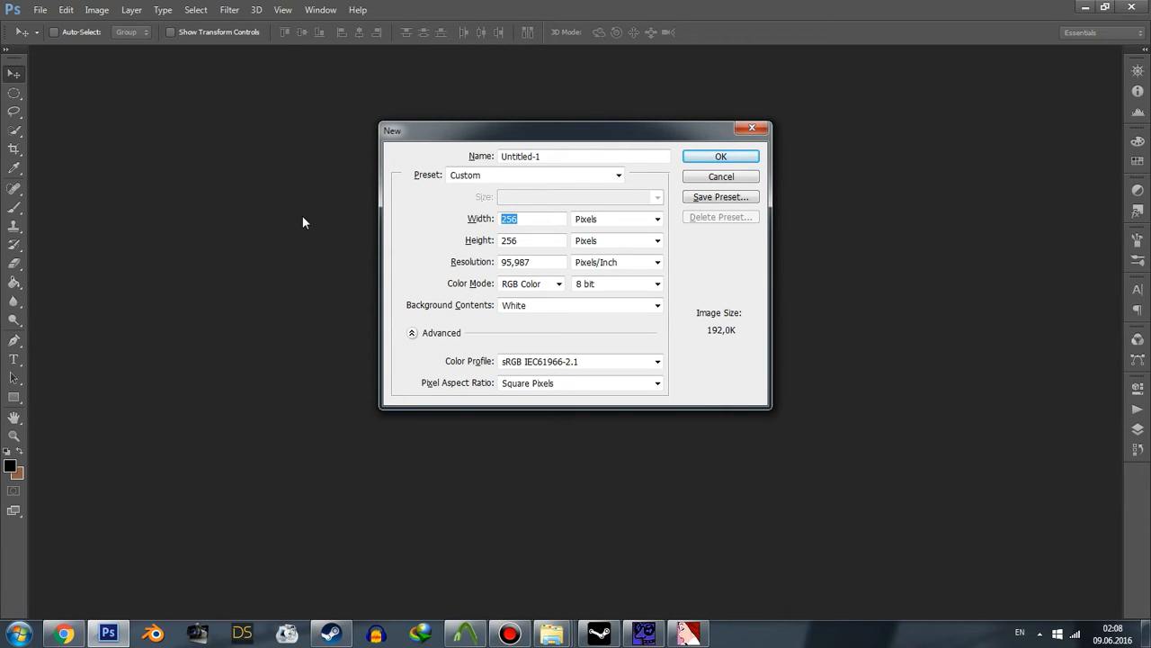
{"action": "type", "text": "128"}
{"action": "key", "text": "Tab"}
{"action": "key", "text": "Tab"}
{"action": "type", "text": "128"}
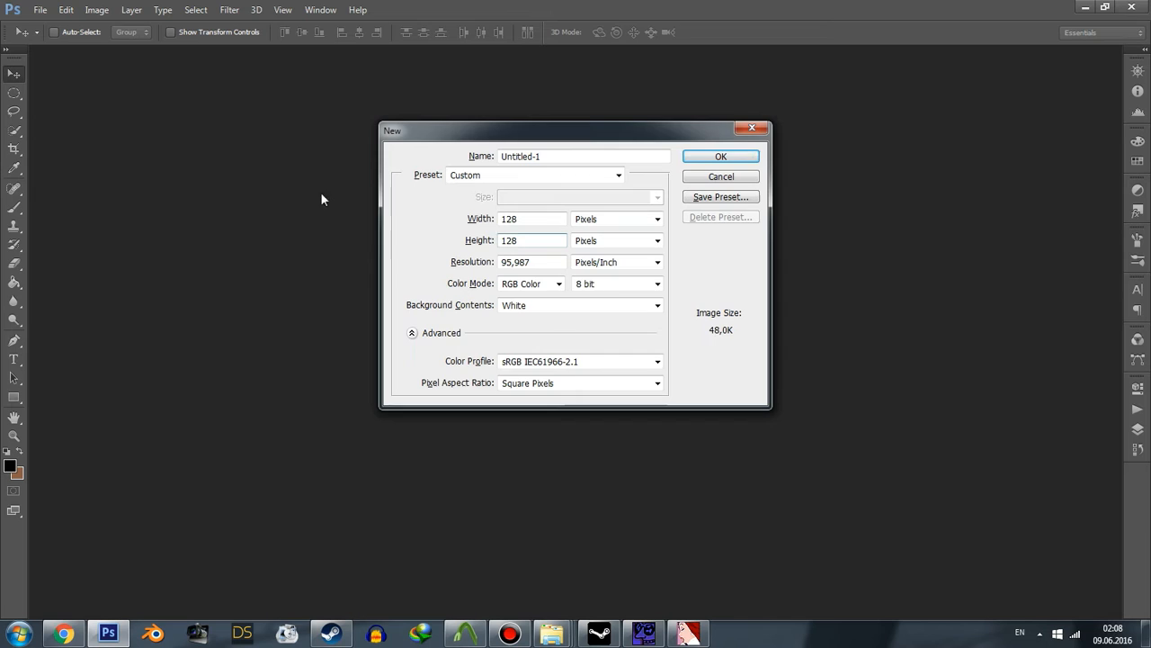
{"action": "left_click", "coordinate": [710, 158]}
{"action": "scroll", "coordinate": [699, 261], "scroll_direction": "up", "scroll_amount": 2, "text": "alt"}
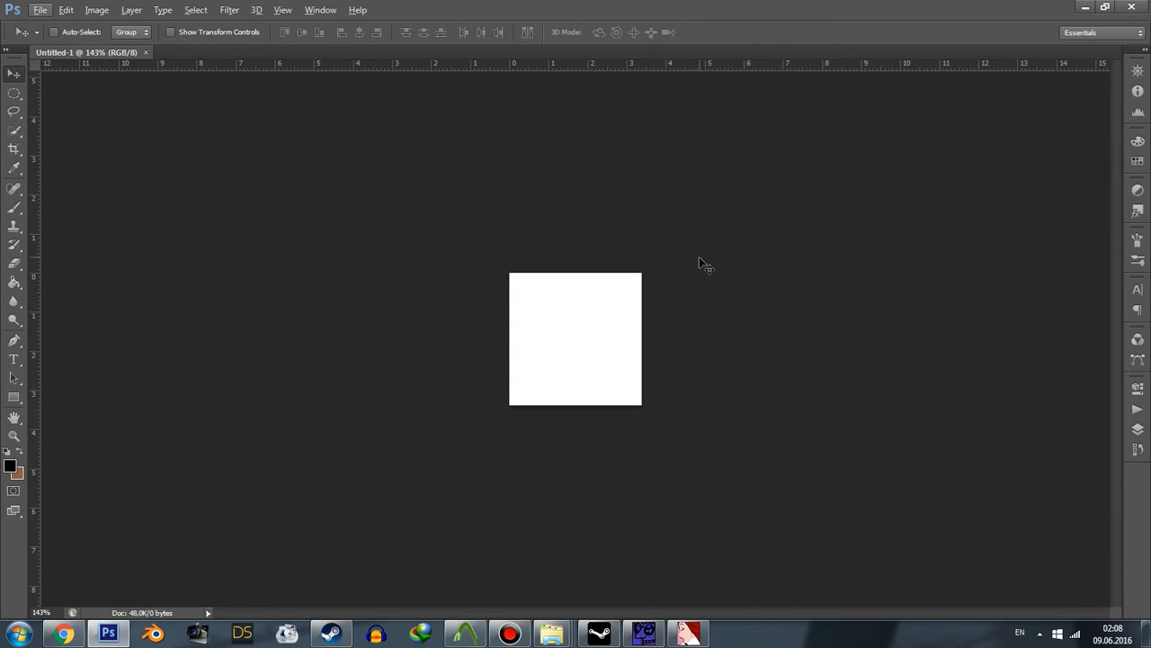
- Open panel.png from the desktop in Photoshop as a separate document
{"action": "mouse_move", "coordinate": [551, 632]}
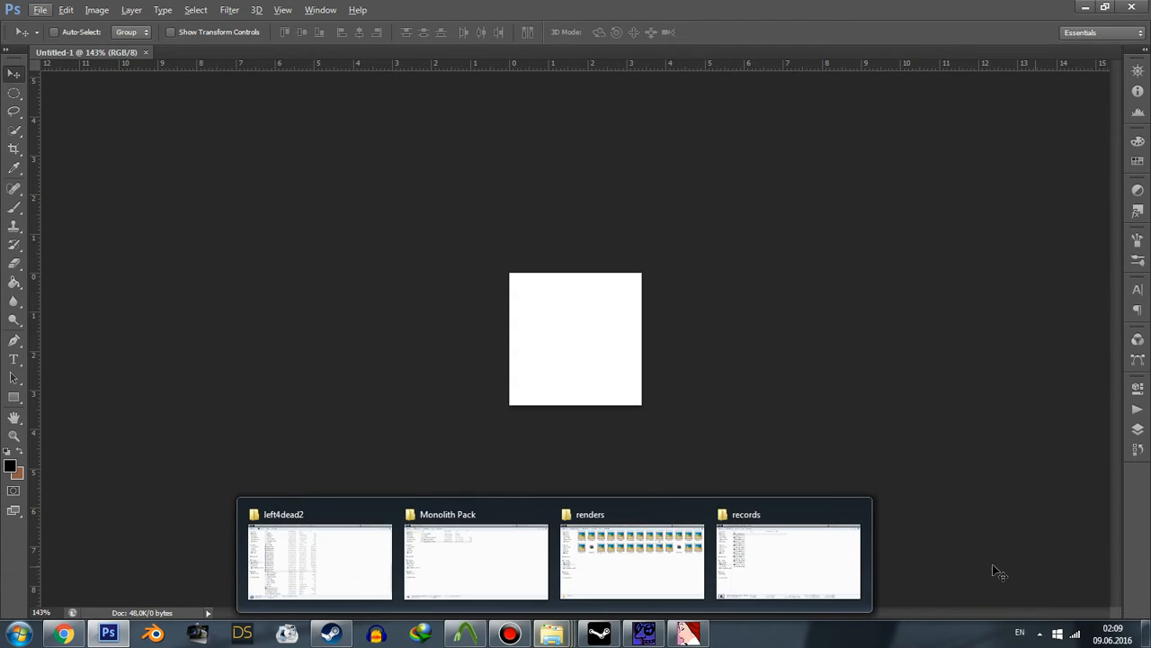
{"action": "left_click", "coordinate": [1147, 637]}
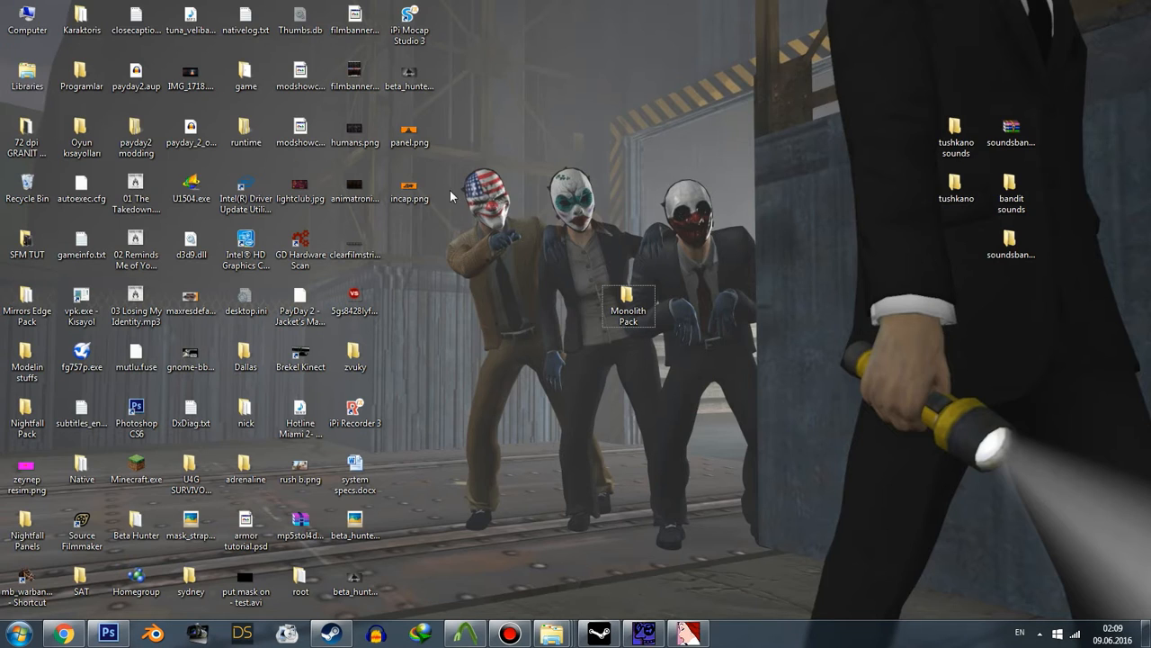
{"action": "left_click_drag", "start_coordinate": [410, 135], "coordinate": [306, 51]}
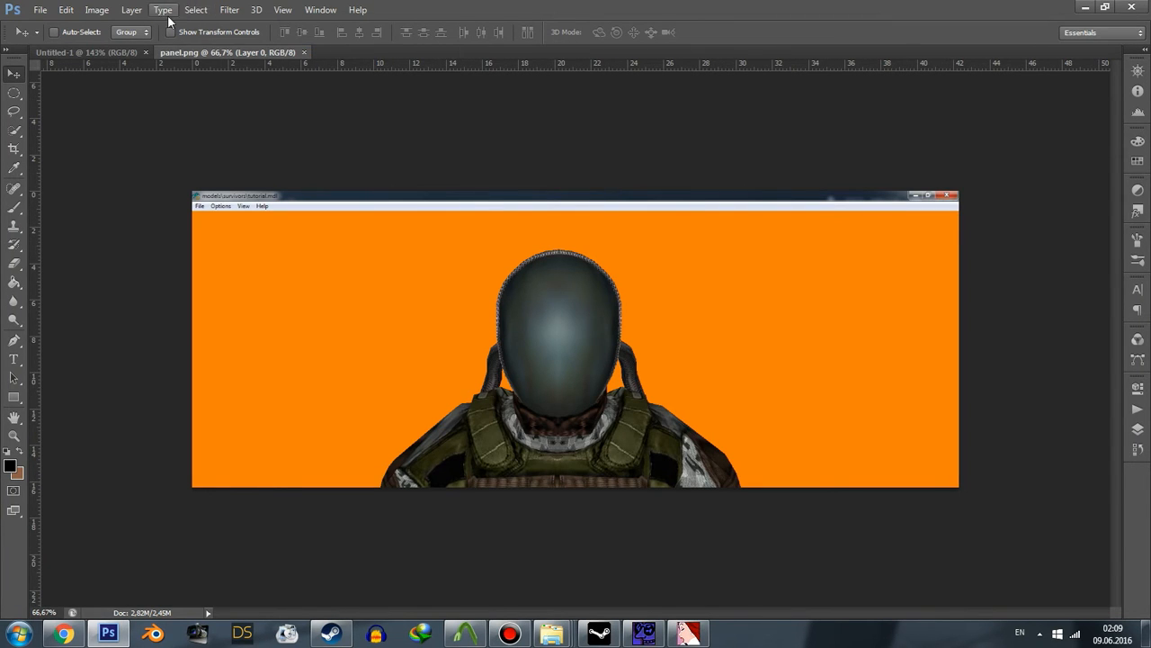
- Try to delete the orange background of panel.png with a Color Range selection of Yellows
{"action": "left_click", "coordinate": [196, 10]}
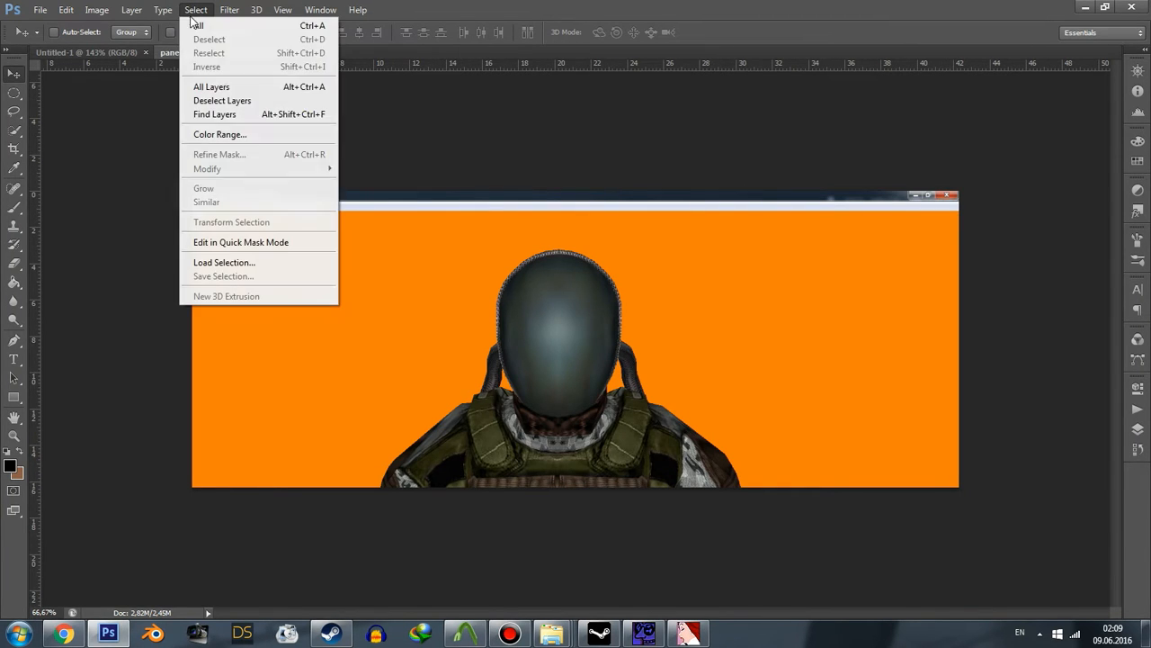
{"action": "left_click", "coordinate": [216, 134]}
{"action": "left_click", "coordinate": [708, 167]}
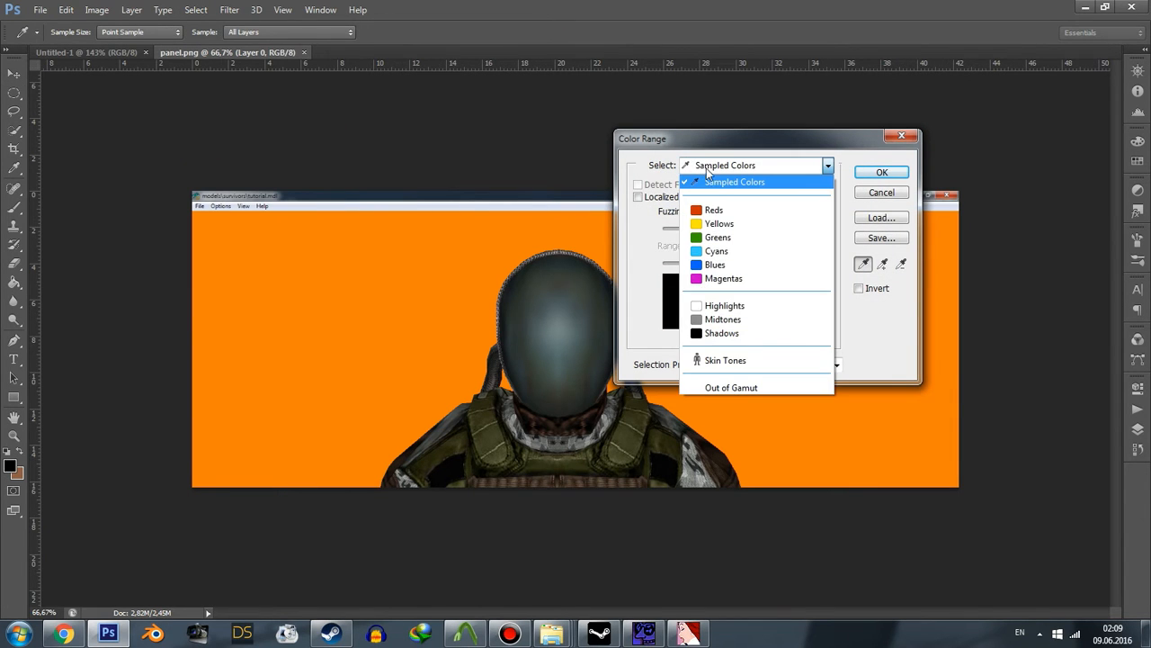
{"action": "left_click", "coordinate": [724, 225]}
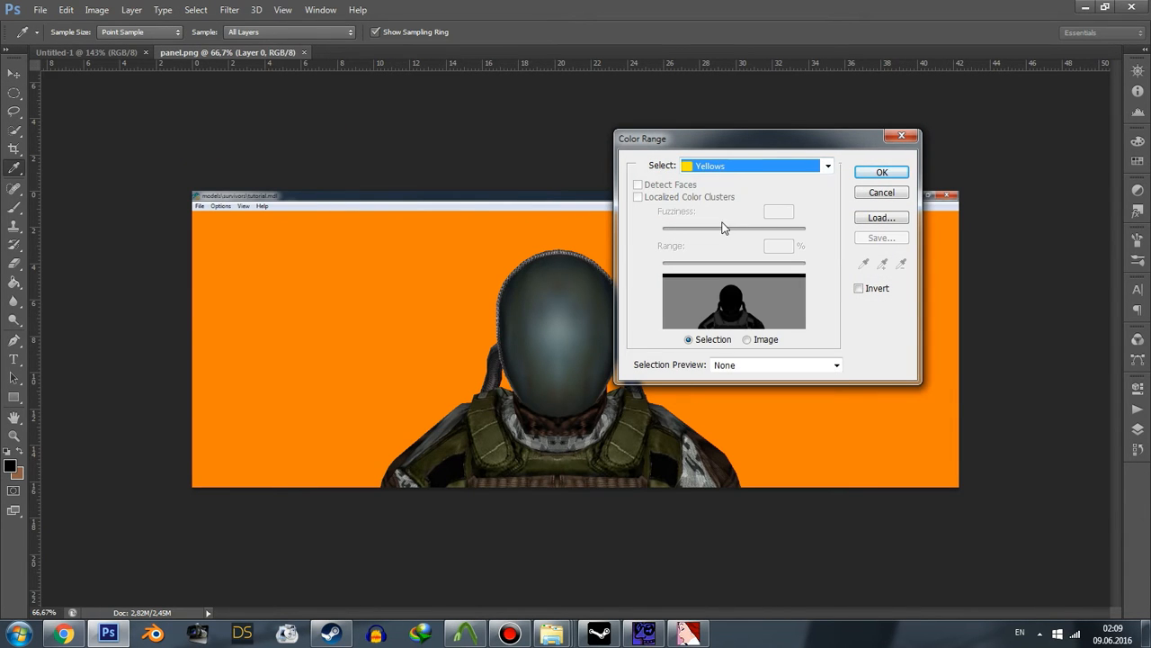
{"action": "left_click", "coordinate": [736, 171]}
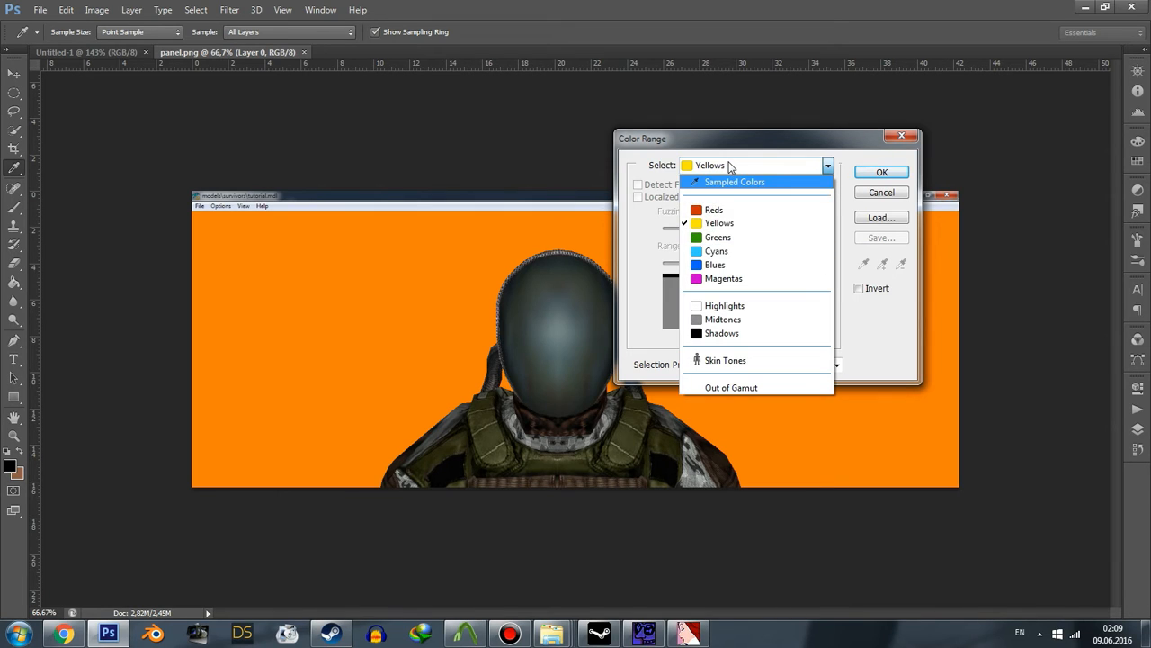
{"action": "left_click", "coordinate": [730, 167]}
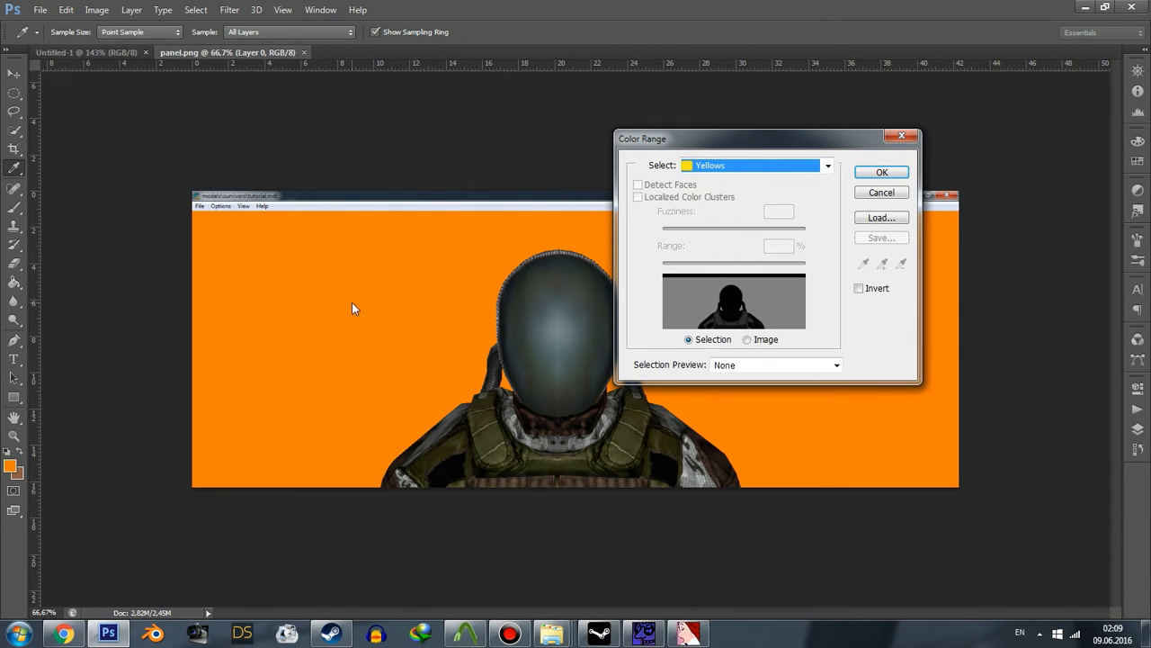
{"action": "left_click", "coordinate": [869, 172]}
{"action": "key", "text": "v"}
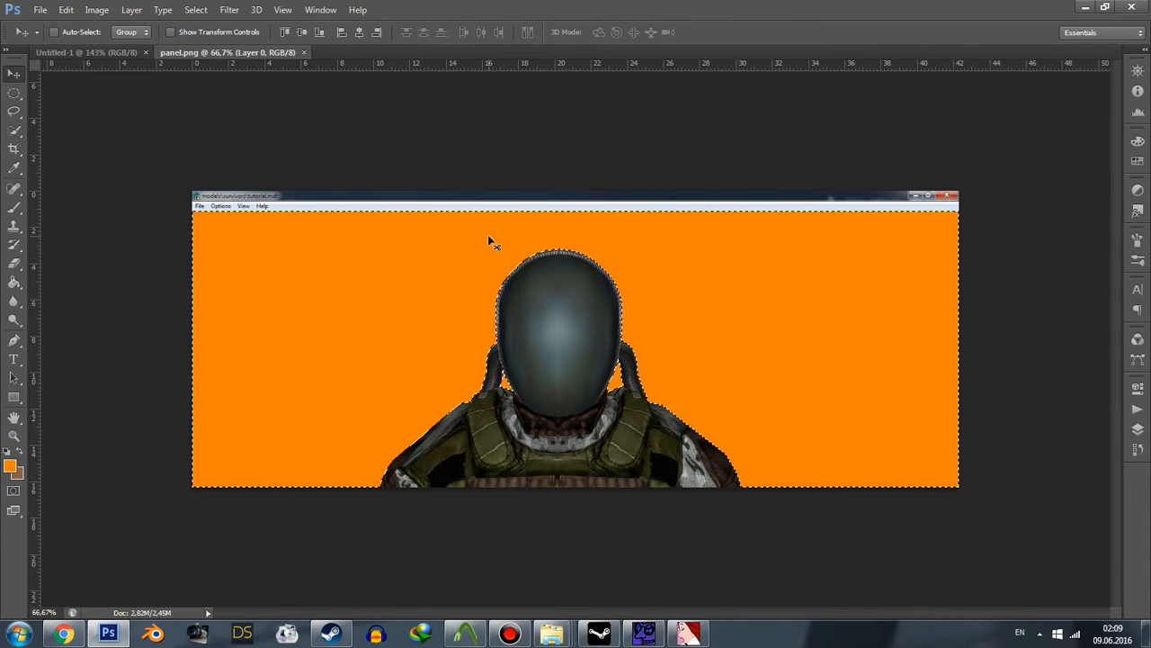
{"action": "key", "text": "Delete"}
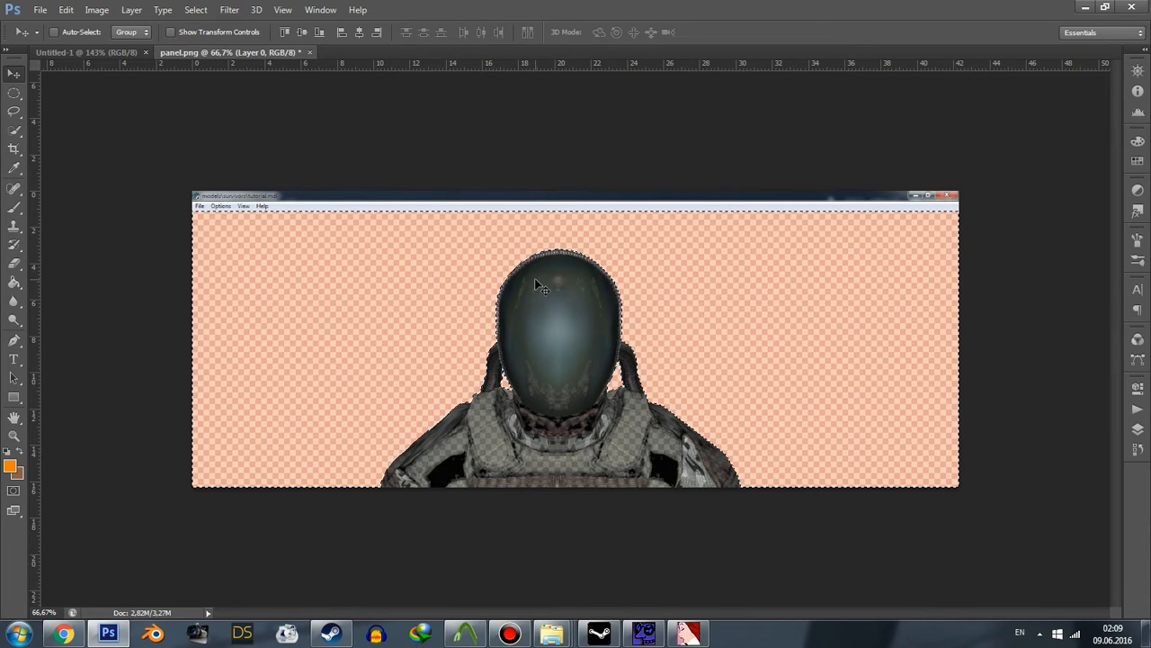
{"action": "key", "text": "ctrl+z"}
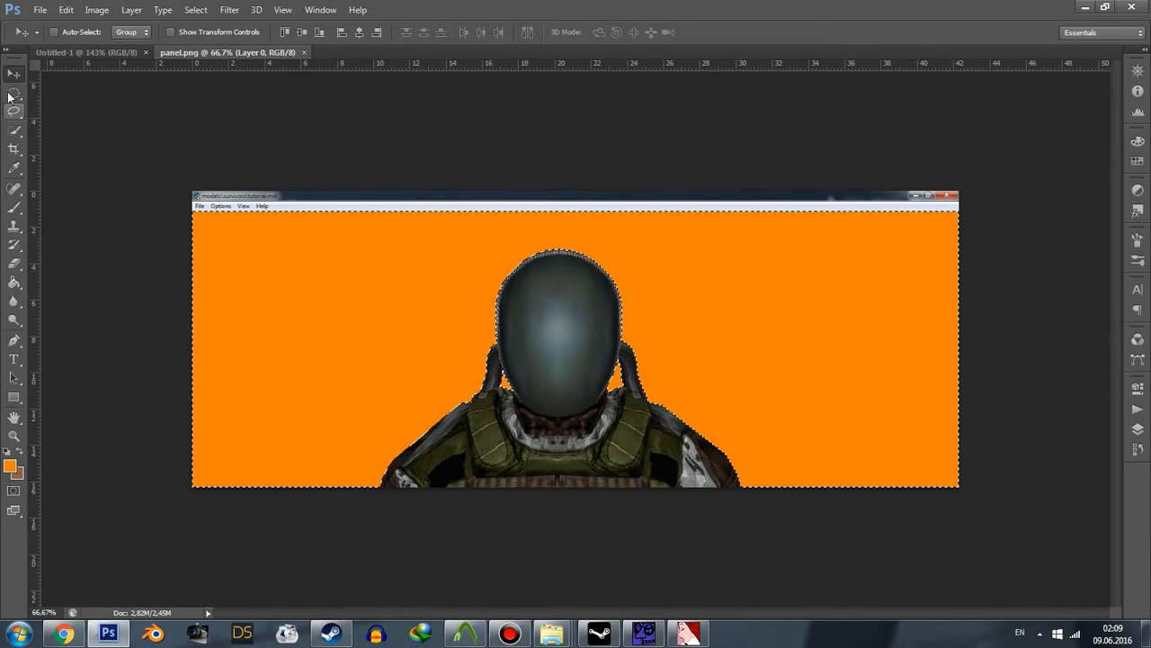
- Undo the move of the selected background pixels and clear the selection
{"action": "left_click_drag", "start_coordinate": [260, 264], "coordinate": [248, 137]}
{"action": "key", "text": "ctrl+z"}
{"action": "key", "text": "ctrl+z"}
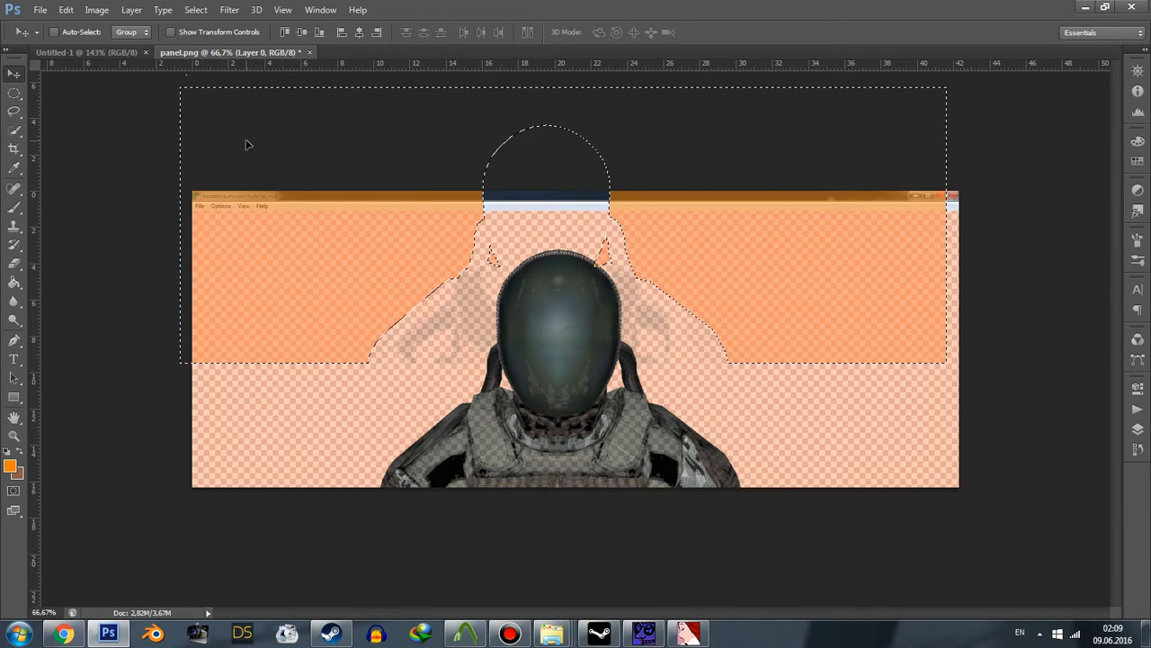
{"action": "key", "text": "ctrl+z"}
{"action": "key", "text": "ctrl+d"}
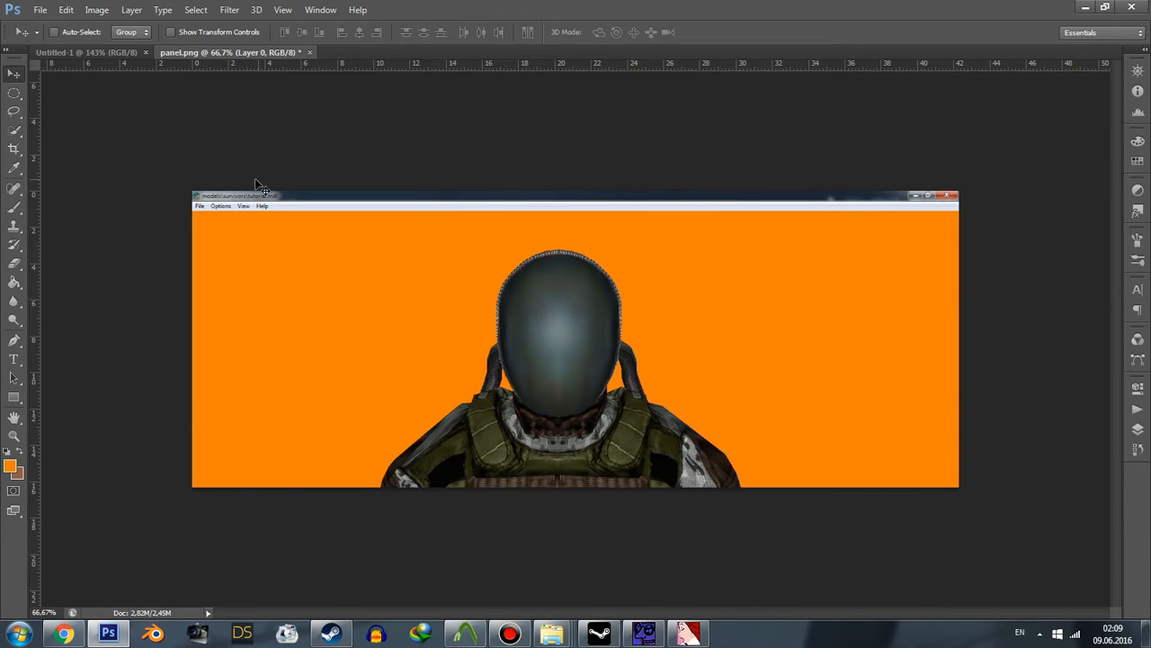
- Select the orange background around the character with the Quick Selection tool, delete it and clear the selection
{"action": "left_click", "coordinate": [17, 134]}
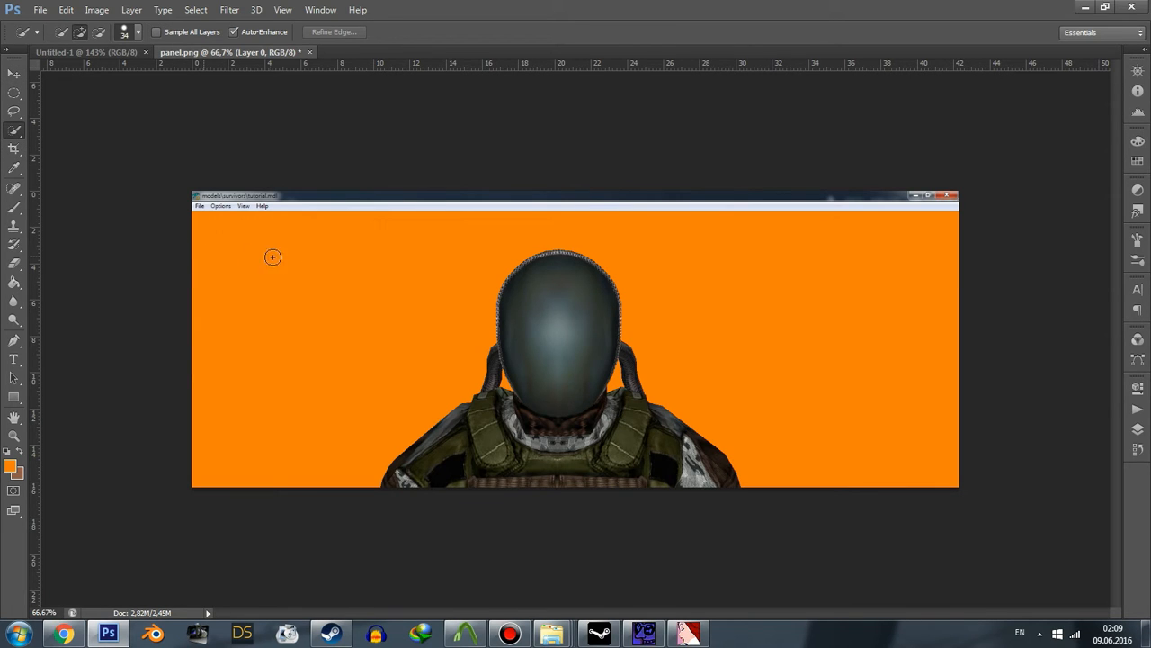
{"action": "left_click_drag", "start_coordinate": [297, 257], "coordinate": [480, 245]}
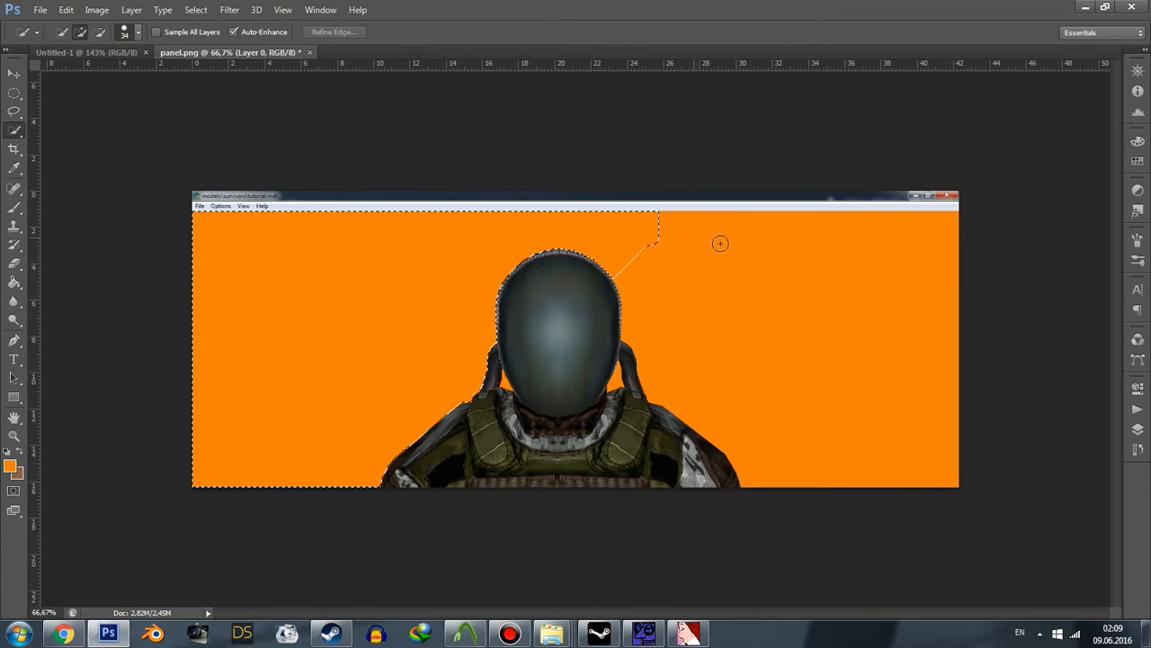
{"action": "left_click_drag", "start_coordinate": [721, 243], "coordinate": [864, 358]}
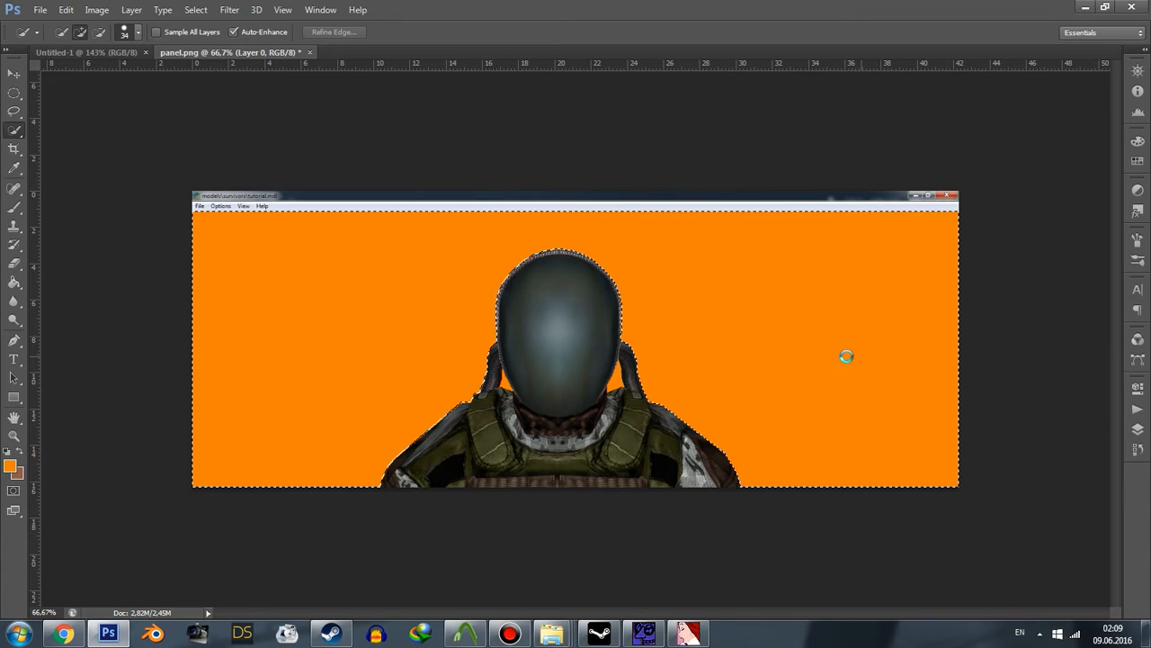
{"action": "key", "text": "Delete"}
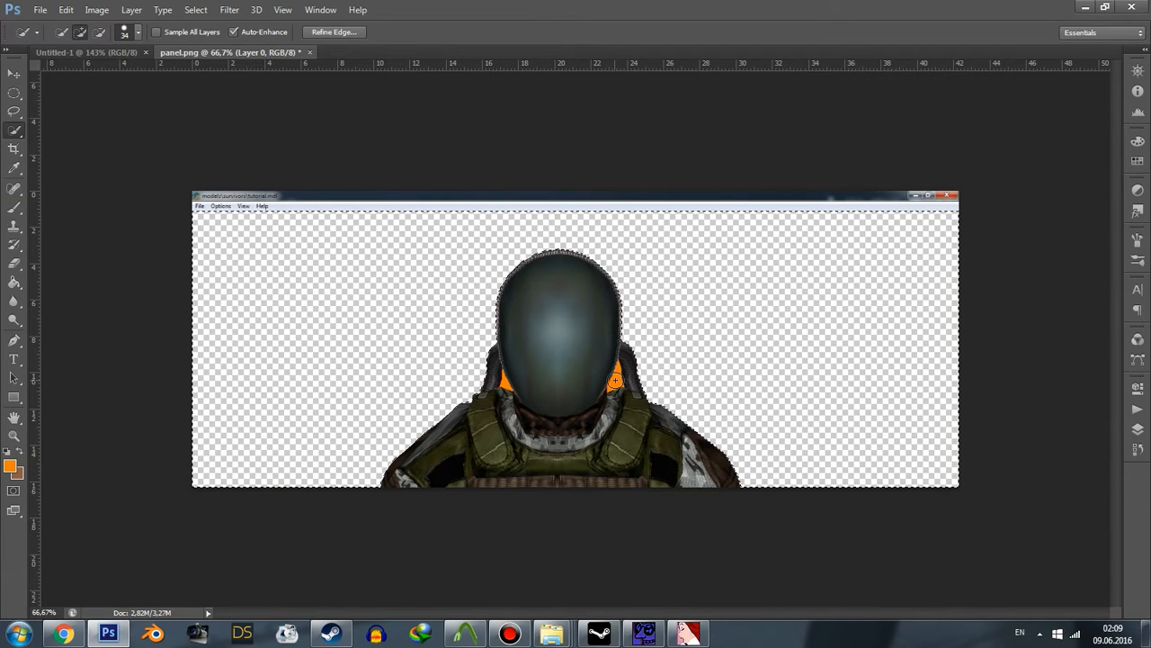
{"action": "scroll", "coordinate": [608, 373], "scroll_direction": "up", "scroll_amount": 3, "text": "alt"}
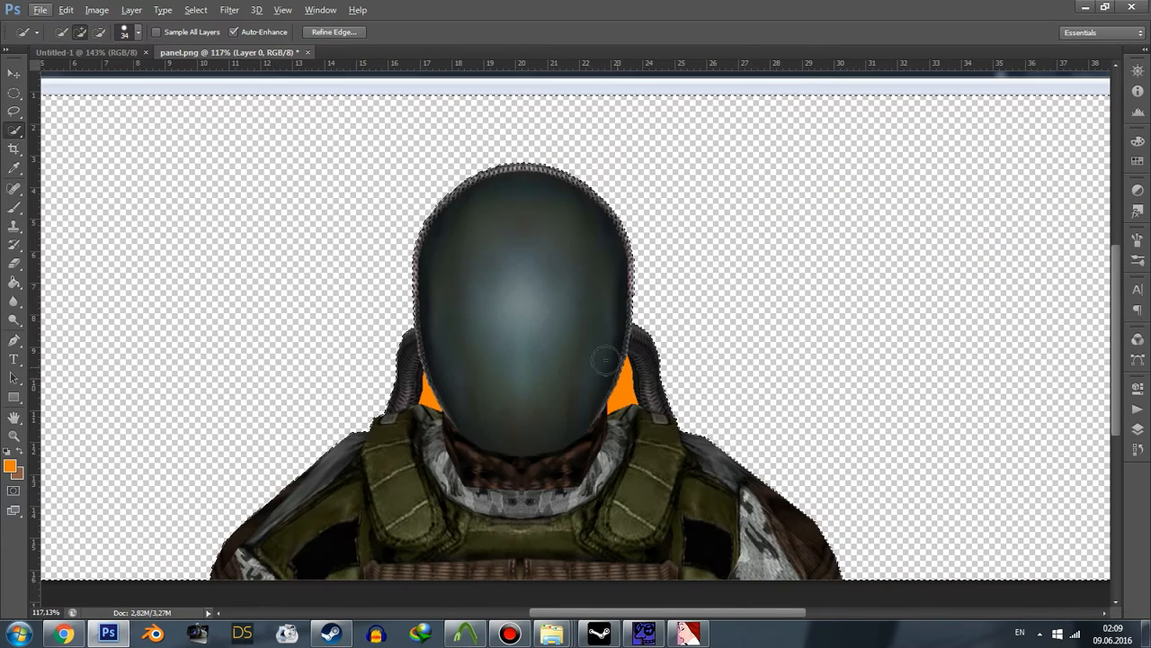
{"action": "right_click", "coordinate": [510, 295]}
{"action": "left_click", "coordinate": [520, 299]}
{"action": "scroll", "coordinate": [446, 256], "scroll_direction": "down", "scroll_amount": 2}
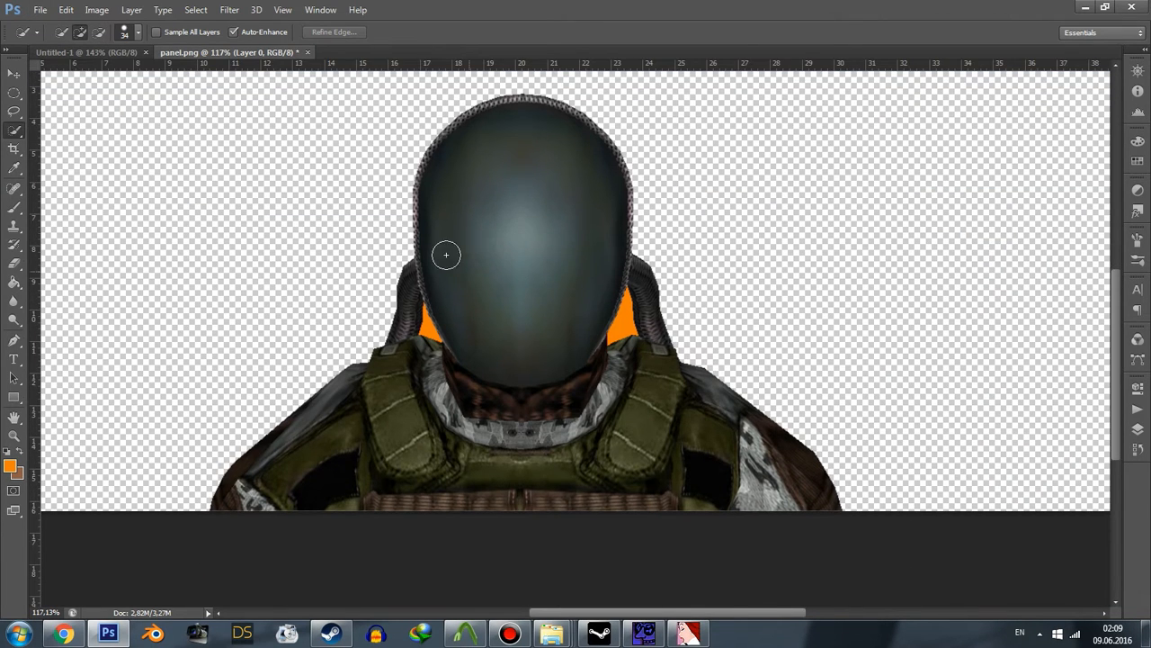
- Select the remaining orange patches beside the neck with Color Range using Sampled Colors and delete them
{"action": "left_click", "coordinate": [196, 9]}
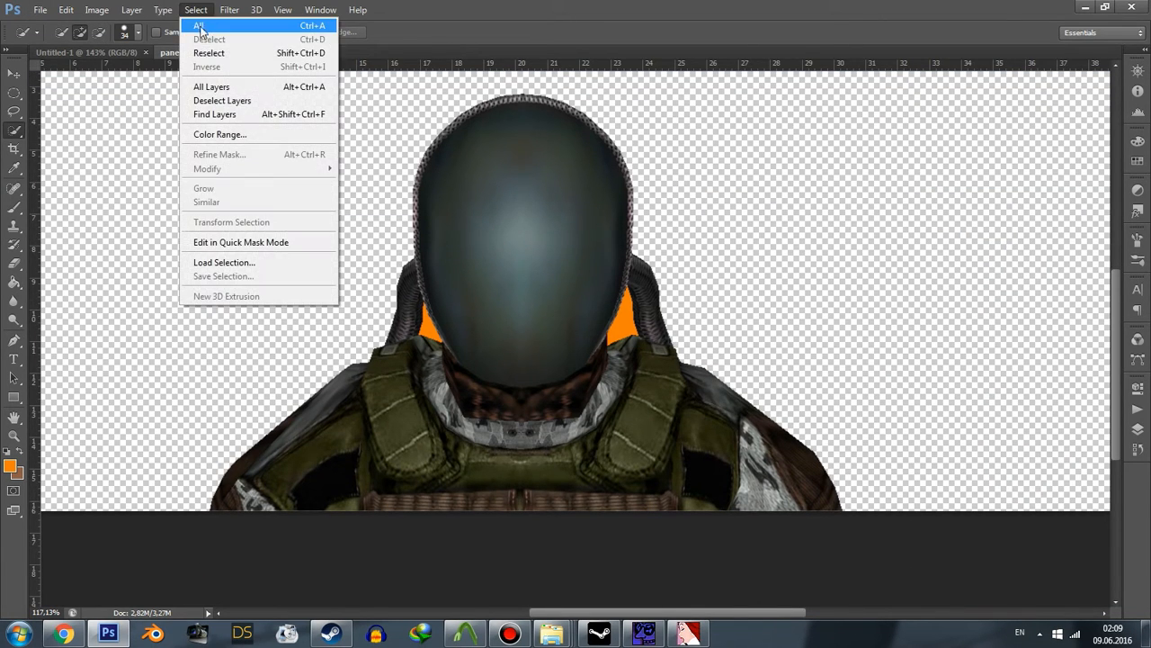
{"action": "left_click", "coordinate": [220, 134]}
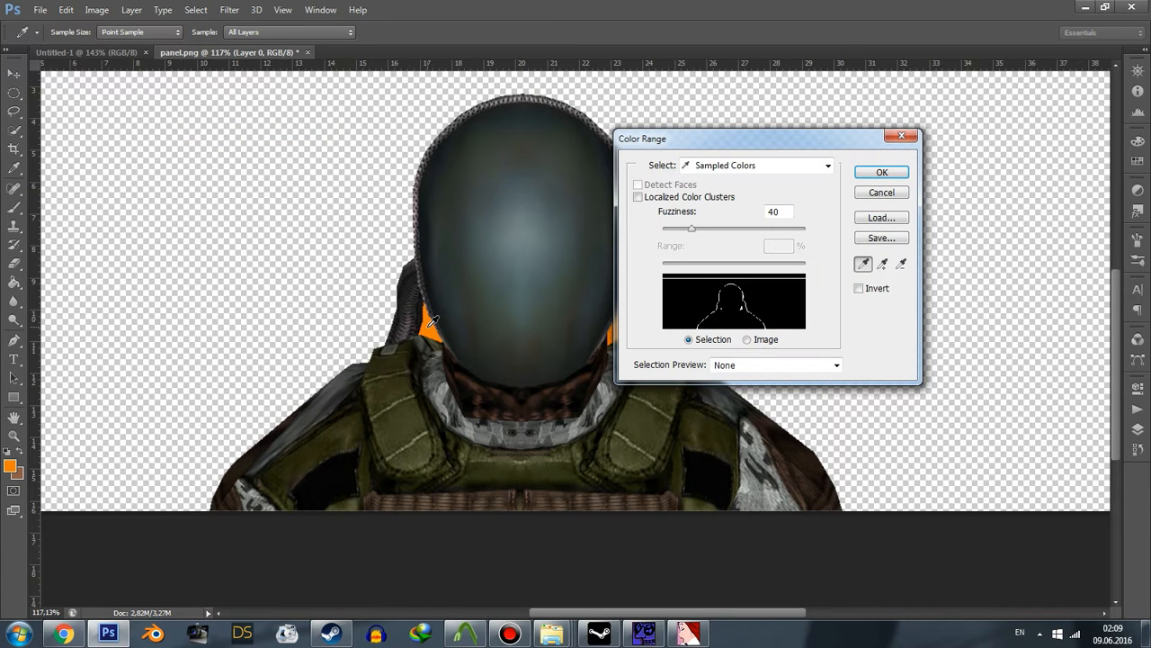
{"action": "left_click", "coordinate": [728, 165]}
{"action": "left_click", "coordinate": [729, 177]}
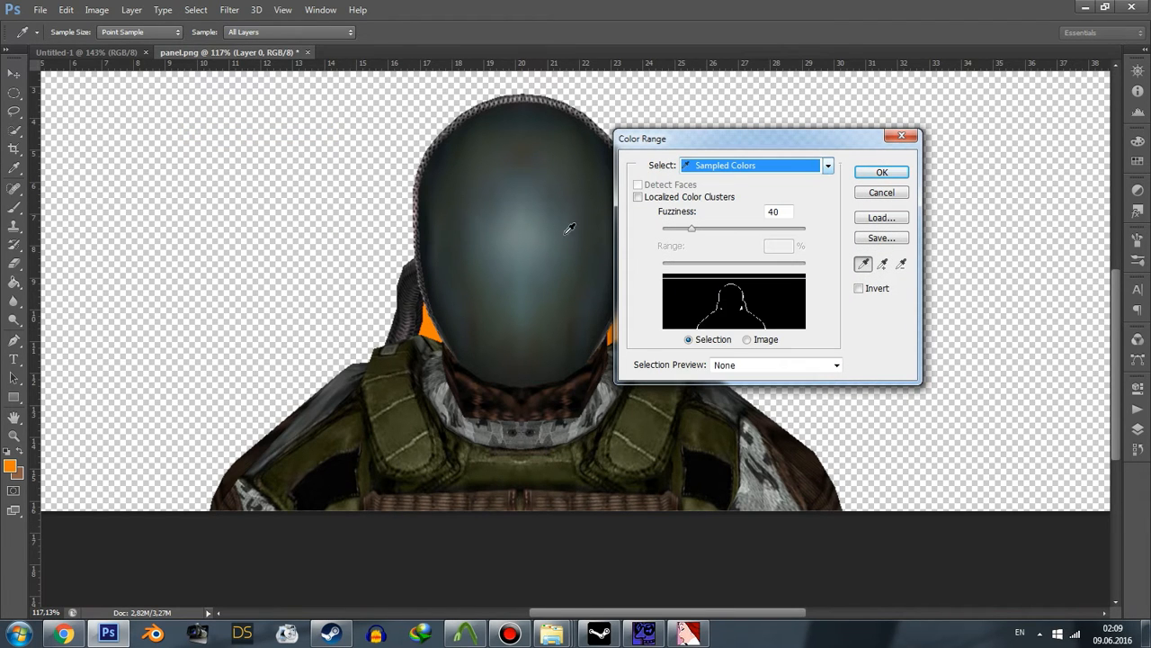
{"action": "left_click", "coordinate": [882, 172]}
{"action": "key", "text": "w"}
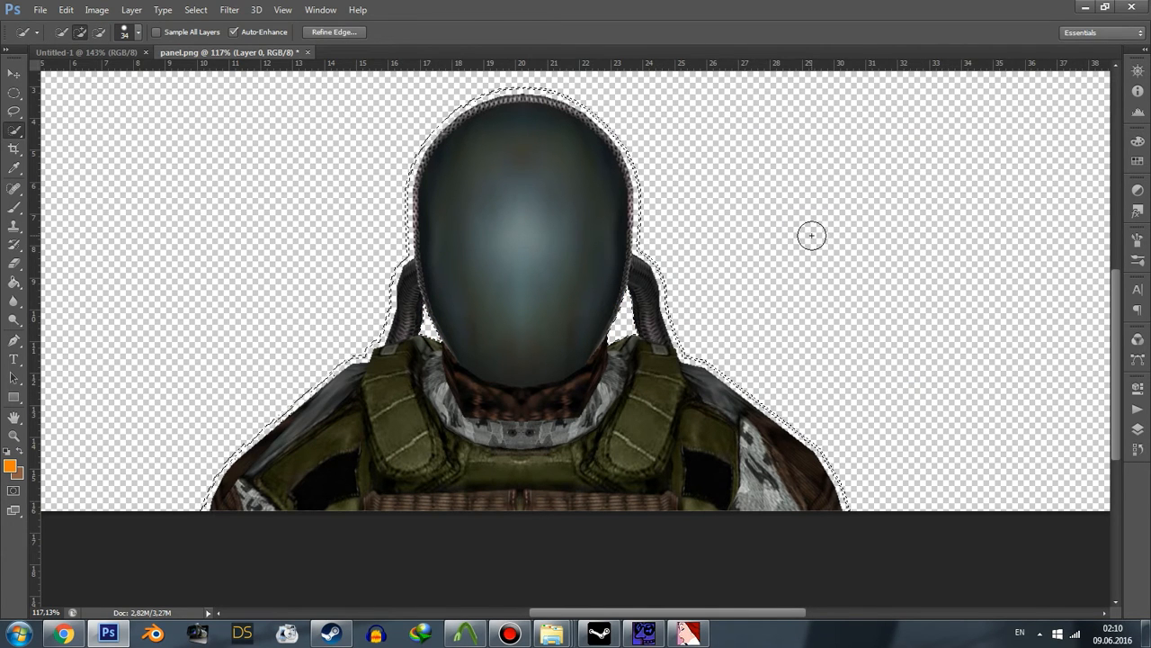
- Clear the current selection, select the whole character with the Quick Selection tool and paste a copy of it into the blank Untitled-1 document
{"action": "scroll", "coordinate": [814, 236], "scroll_direction": "down", "scroll_amount": 3, "text": "alt"}
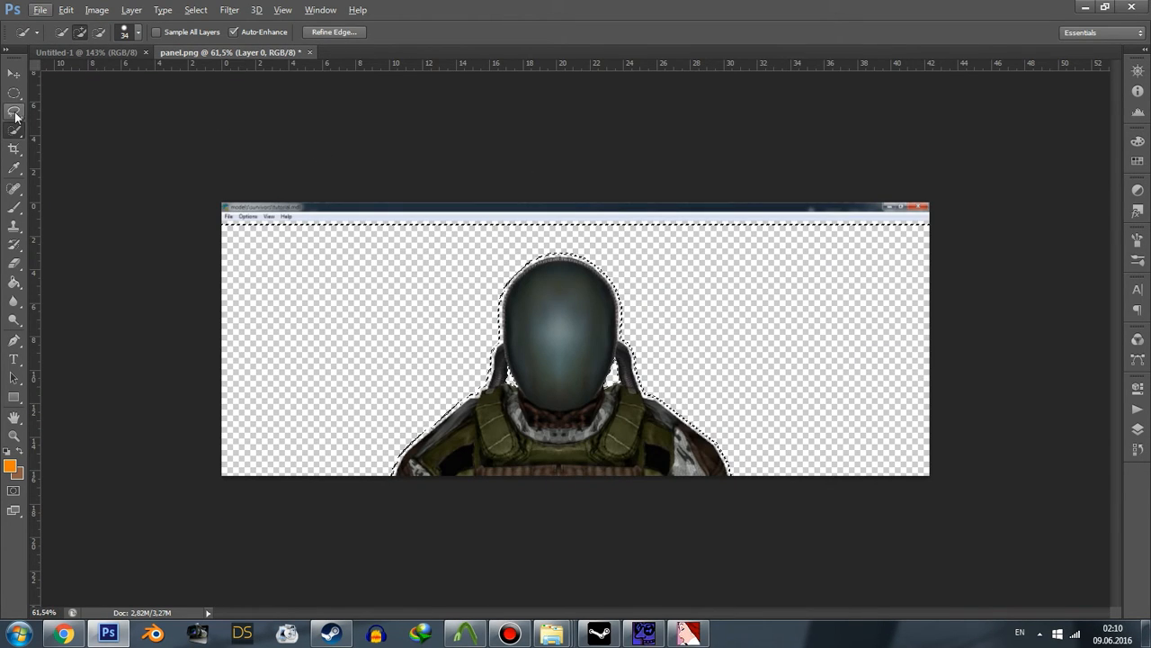
{"action": "right_click", "coordinate": [326, 258]}
{"action": "left_click", "coordinate": [328, 261]}
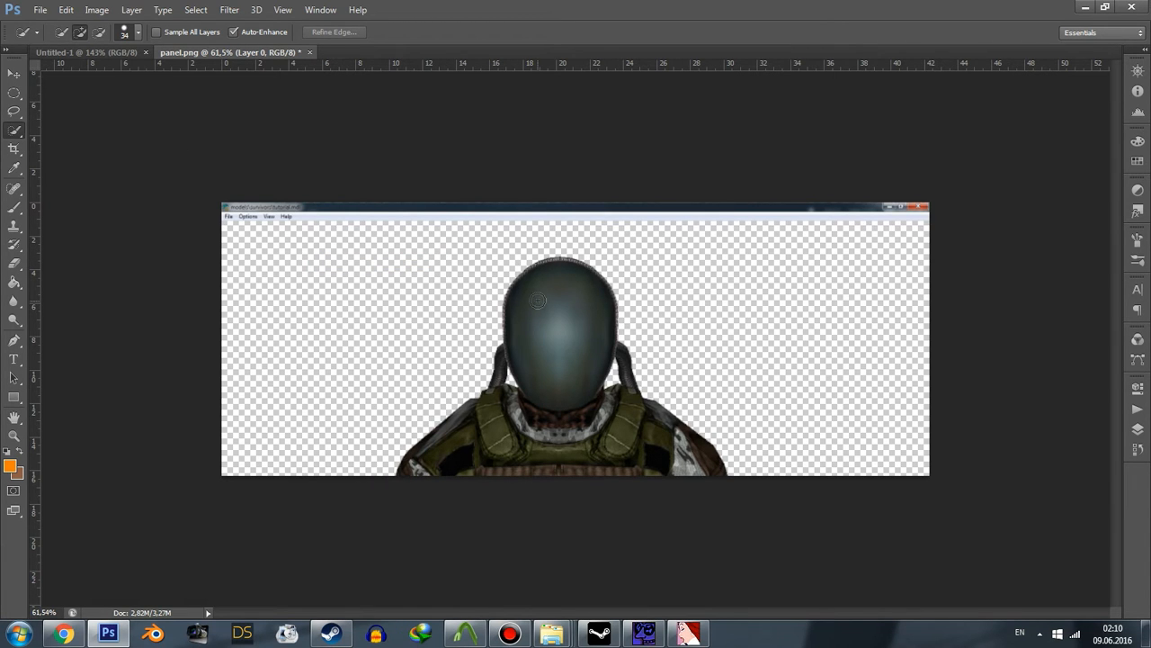
{"action": "mouse_move", "coordinate": [474, 441]}
{"action": "left_mouse_down"}
{"action": "mouse_move", "coordinate": [443, 450]}
{"action": "mouse_move", "coordinate": [667, 460]}
{"action": "mouse_move", "coordinate": [729, 426]}
{"action": "left_mouse_up"}
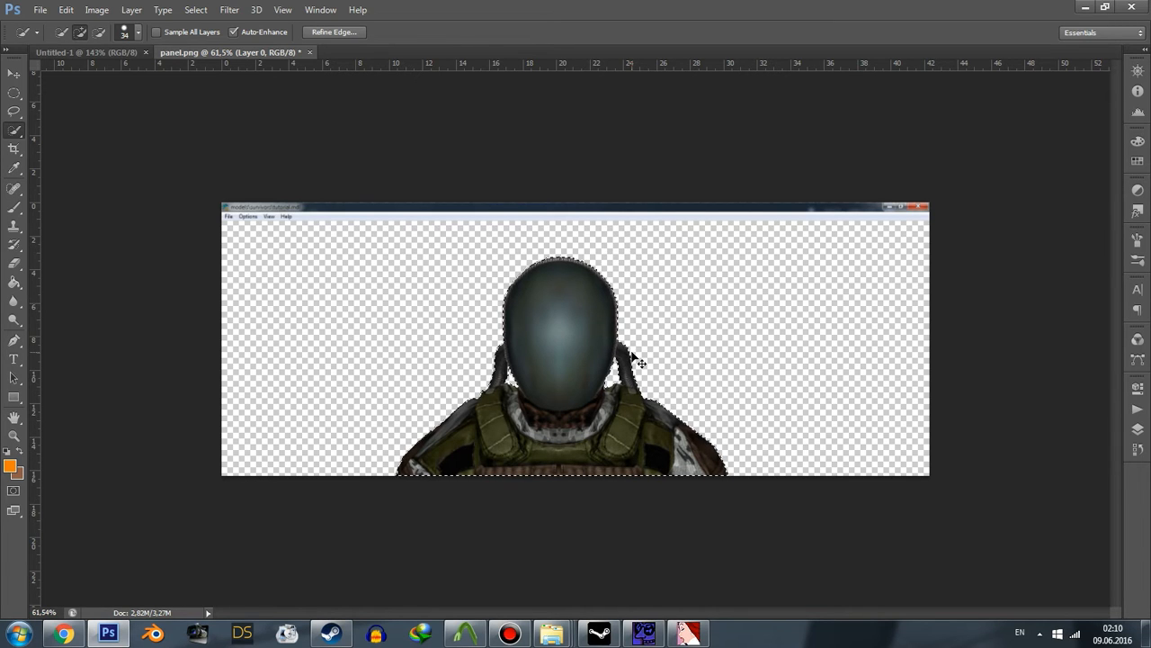
{"action": "left_click", "coordinate": [98, 54]}
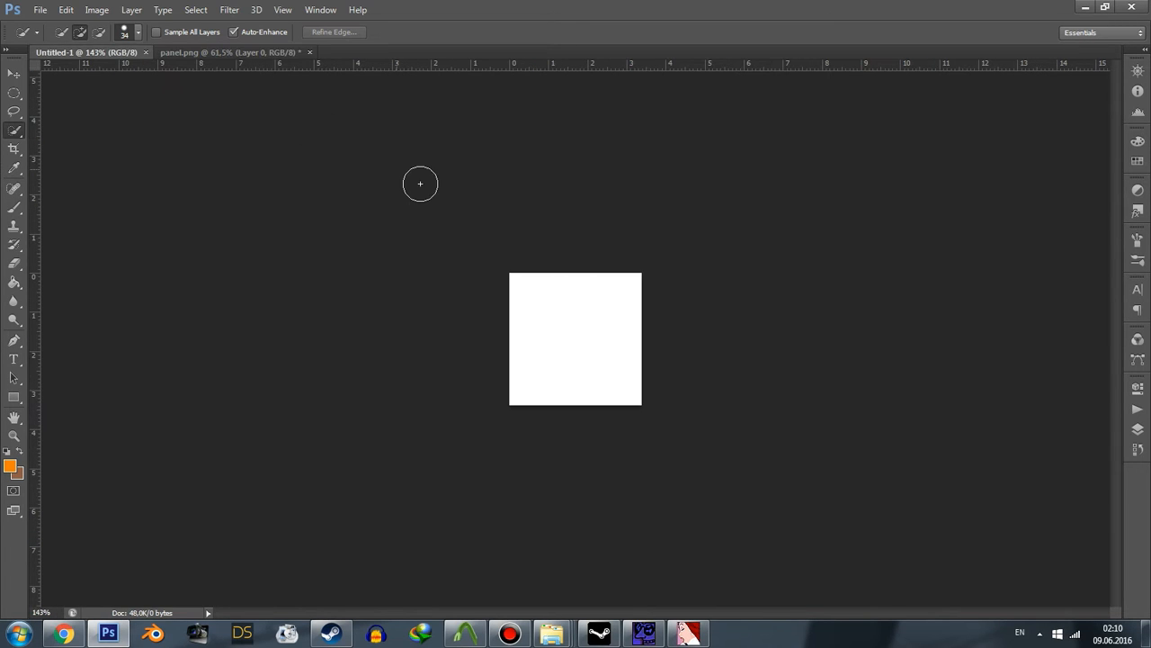
{"action": "key", "text": "ctrl+v"}
- Scale the pasted character layer down to about 40% with Free Transform
{"action": "scroll", "coordinate": [564, 286], "scroll_direction": "down", "scroll_amount": 8, "text": "alt"}
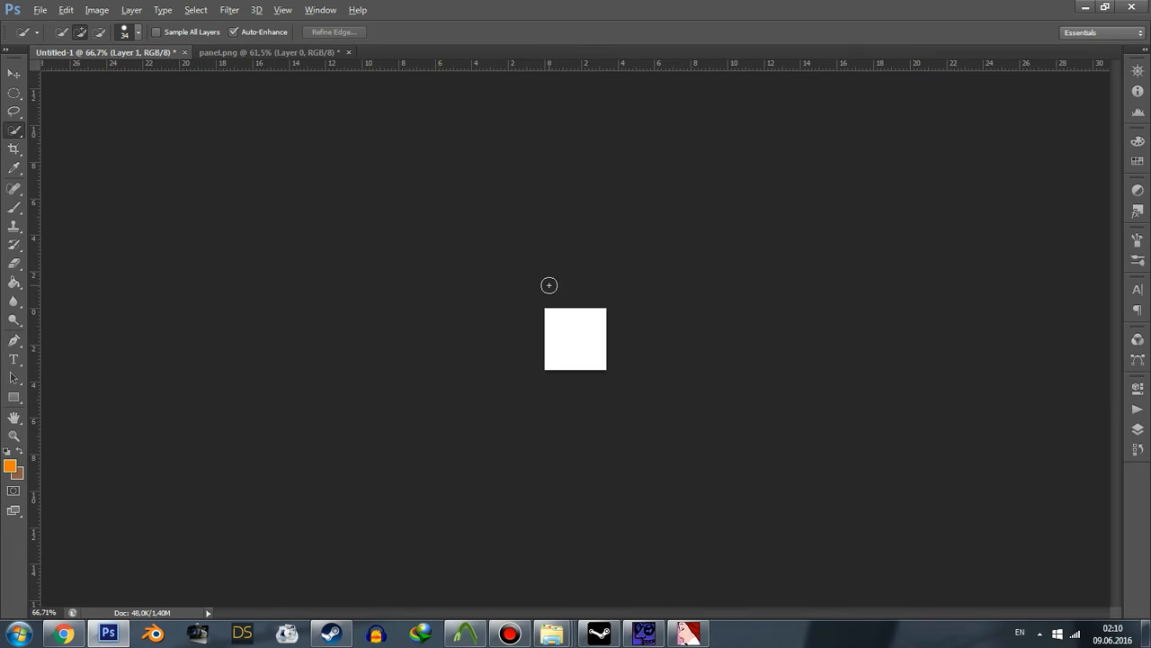
{"action": "scroll", "coordinate": [549, 285], "scroll_direction": "down", "scroll_amount": 1, "text": "alt"}
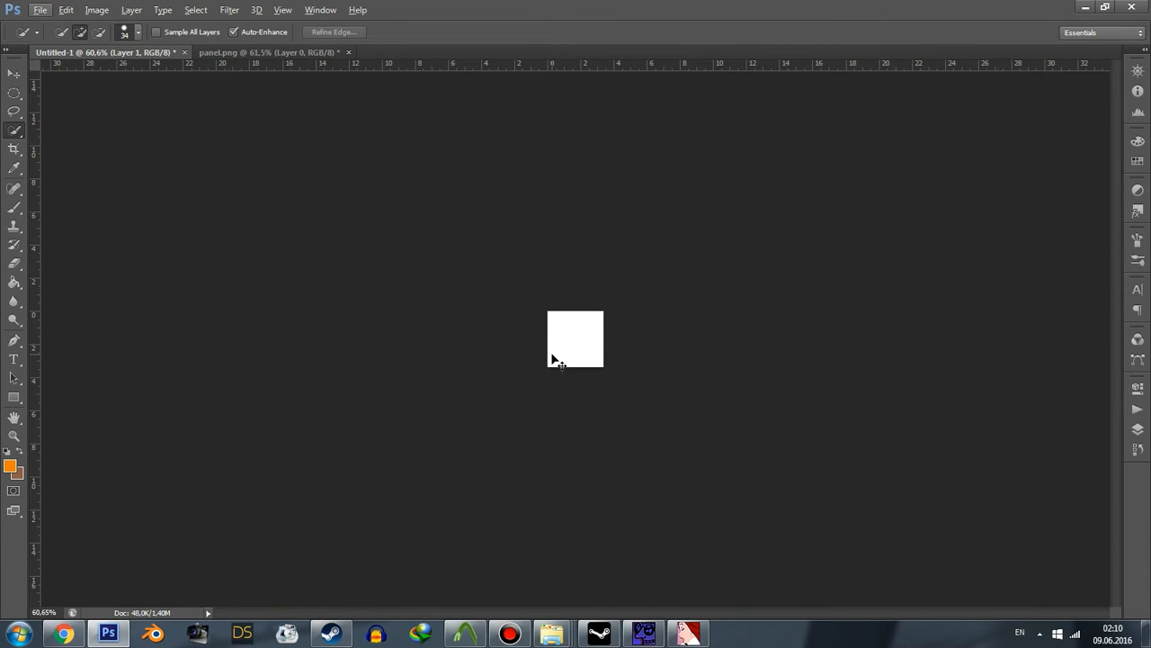
{"action": "key", "text": "ctrl+t"}
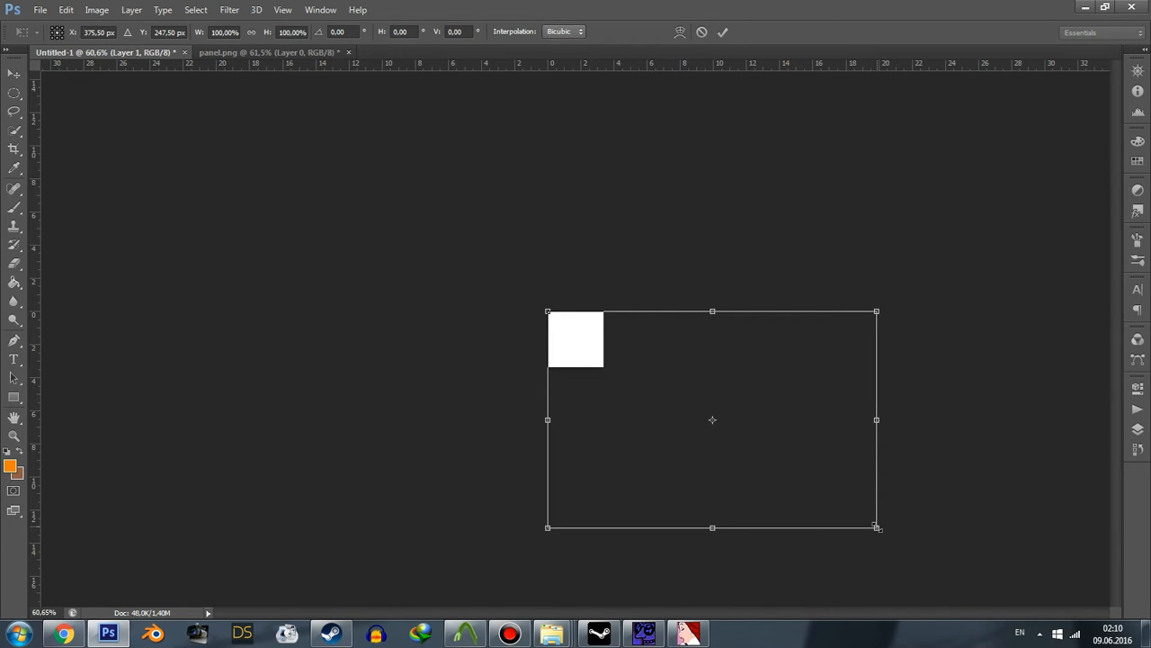
{"action": "left_click_drag", "start_coordinate": [877, 527], "coordinate": [679, 397]}
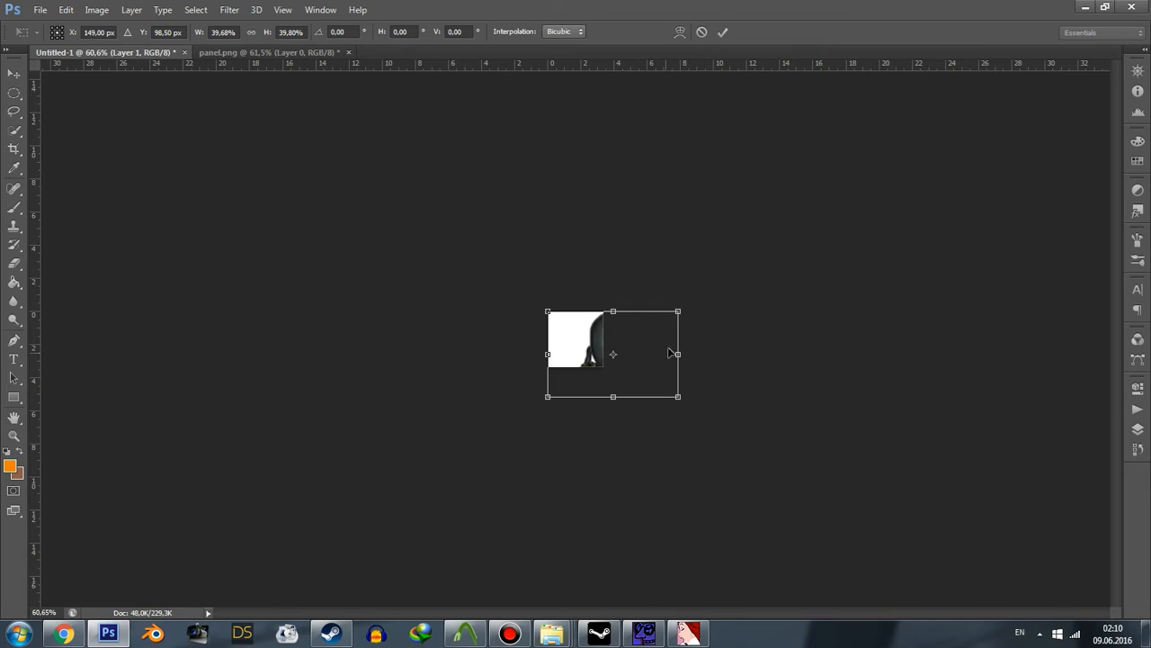
{"action": "left_click", "coordinate": [723, 32]}
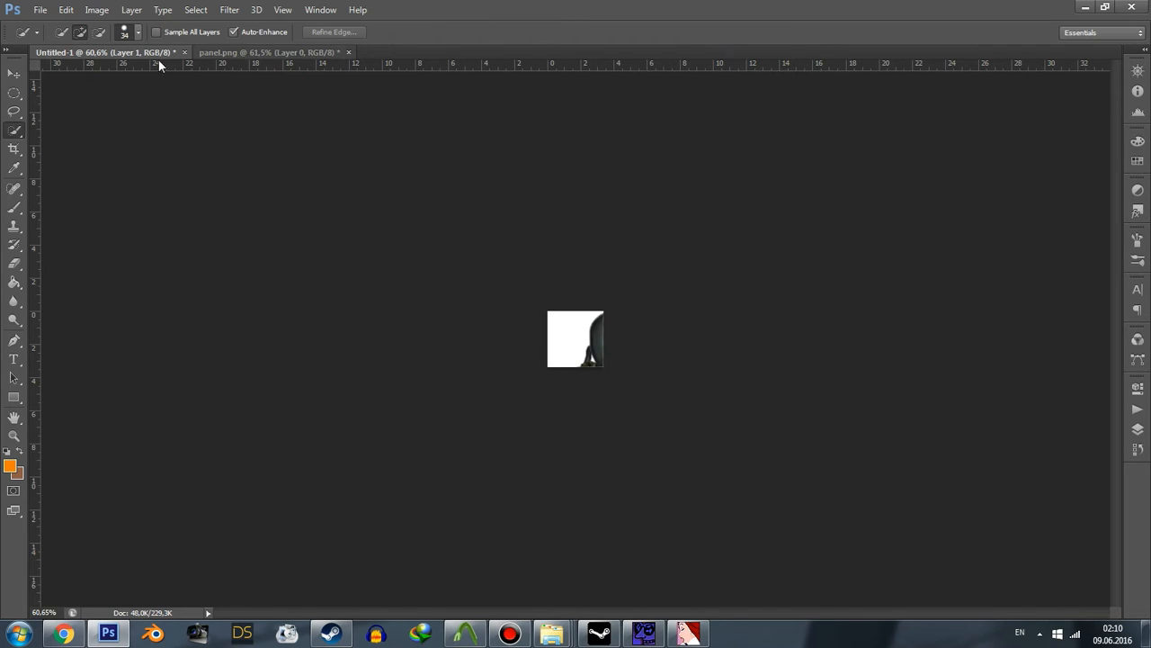
- Move the character to the middle of the canvas and scale it down to about 62% so head and shoulders fit
{"action": "left_click", "coordinate": [13, 72]}
{"action": "left_click_drag", "start_coordinate": [575, 338], "coordinate": [550, 330]}
{"action": "scroll", "coordinate": [676, 372], "scroll_direction": "up", "scroll_amount": 4, "text": "alt"}
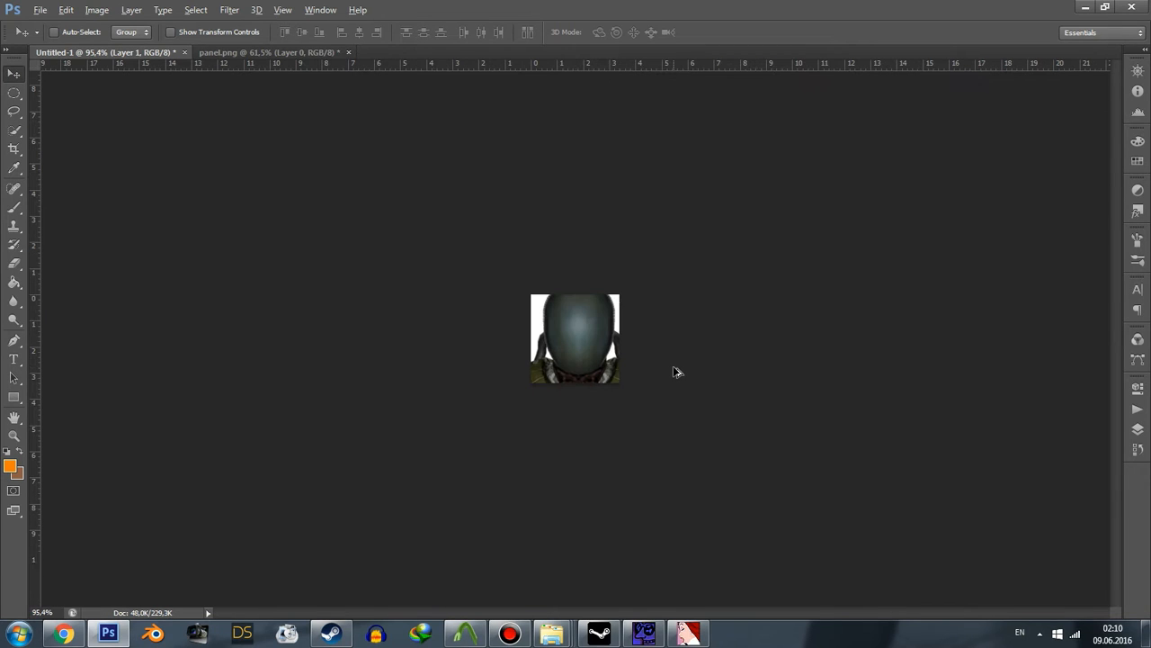
{"action": "key", "text": "ctrl+t"}
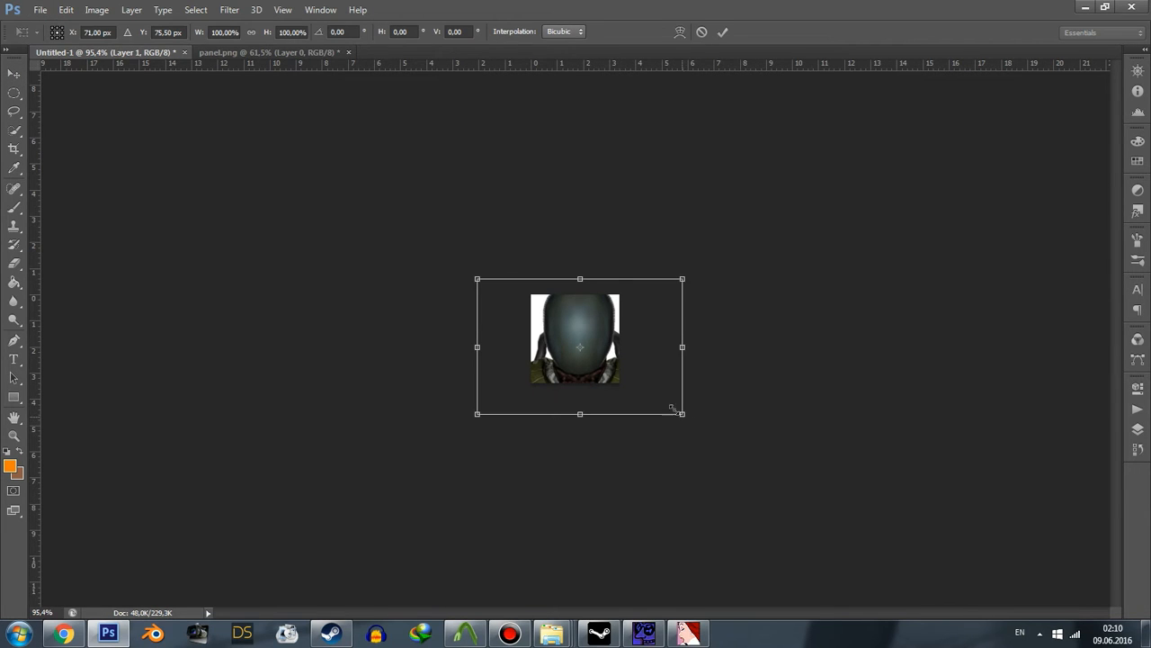
{"action": "left_click_drag", "start_coordinate": [673, 409], "coordinate": [620, 364]}
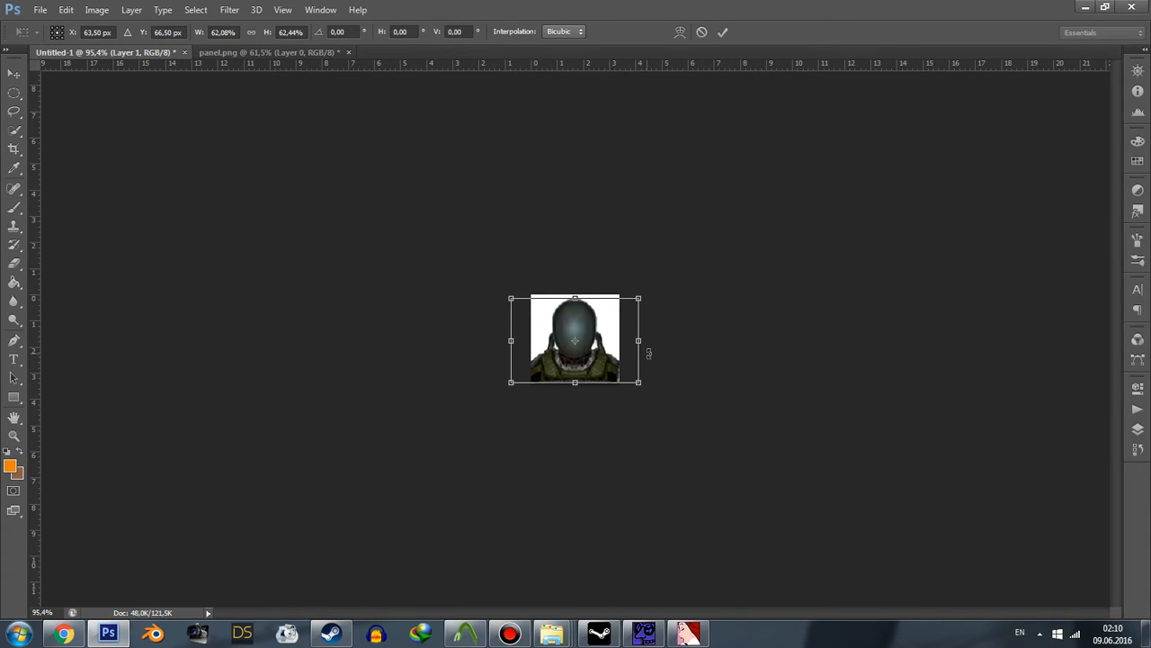
{"action": "scroll", "coordinate": [652, 356], "scroll_direction": "up", "scroll_amount": 3, "text": "alt"}
{"action": "left_click", "coordinate": [724, 33]}
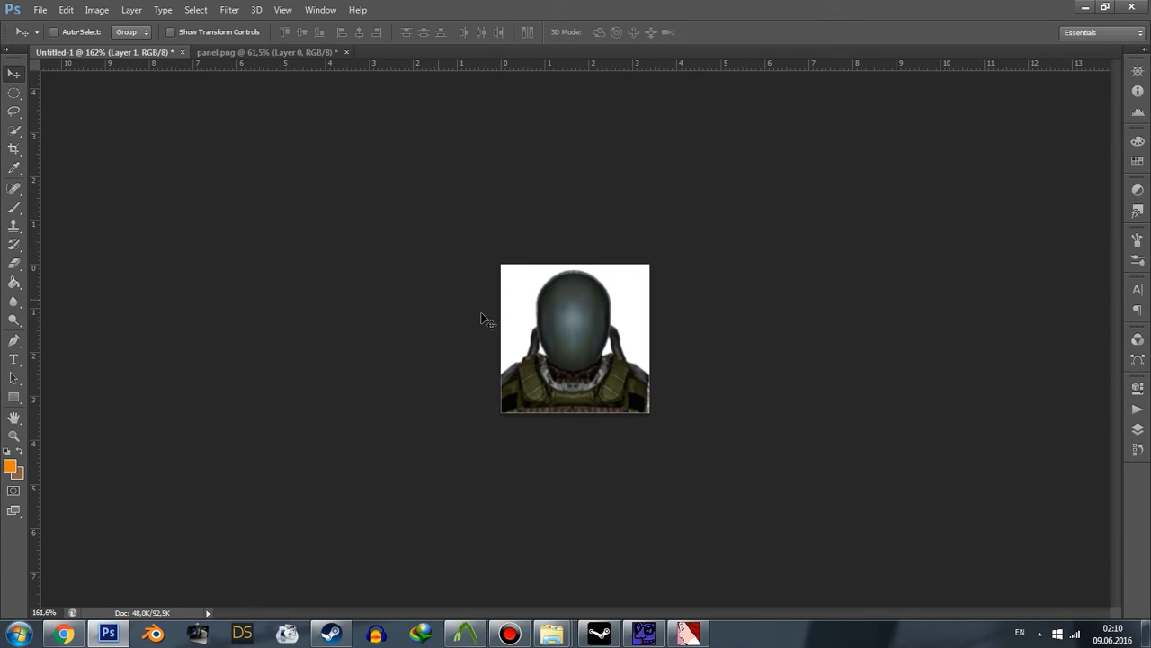
- Enlarge the character to about 105% and centre it so the head reaches the canvas's upper edge
{"action": "left_click_drag", "start_coordinate": [543, 358], "coordinate": [545, 362]}
{"action": "key", "text": "ctrl+t"}
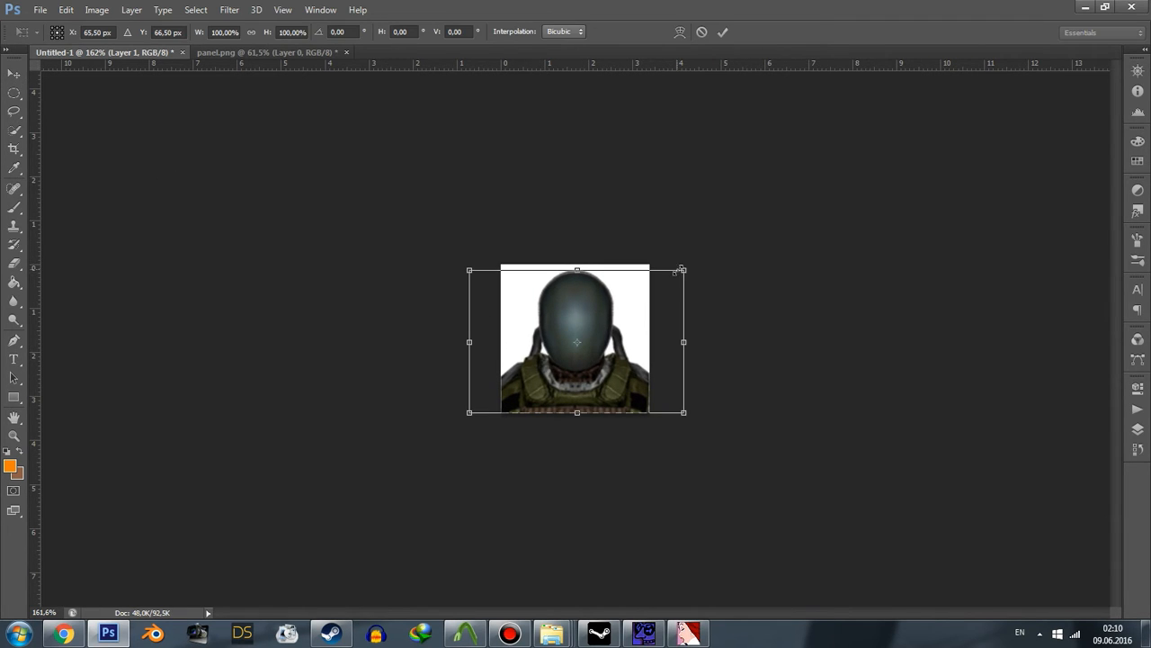
{"action": "left_click_drag", "start_coordinate": [686, 270], "coordinate": [694, 261]}
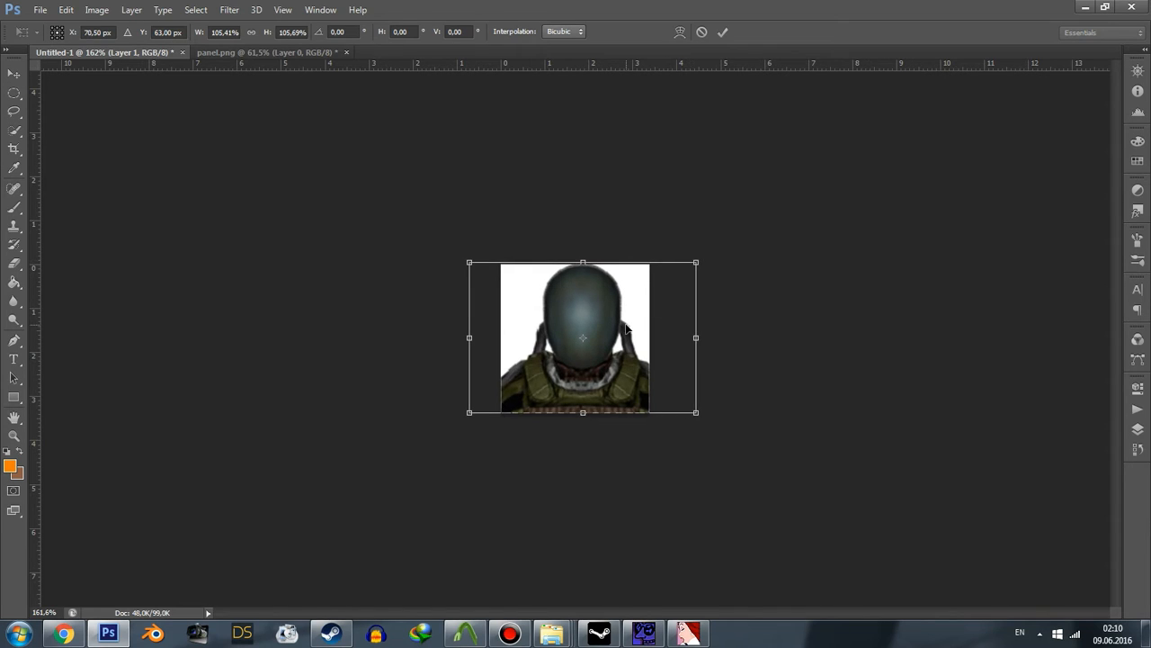
{"action": "left_click_drag", "start_coordinate": [627, 329], "coordinate": [621, 333]}
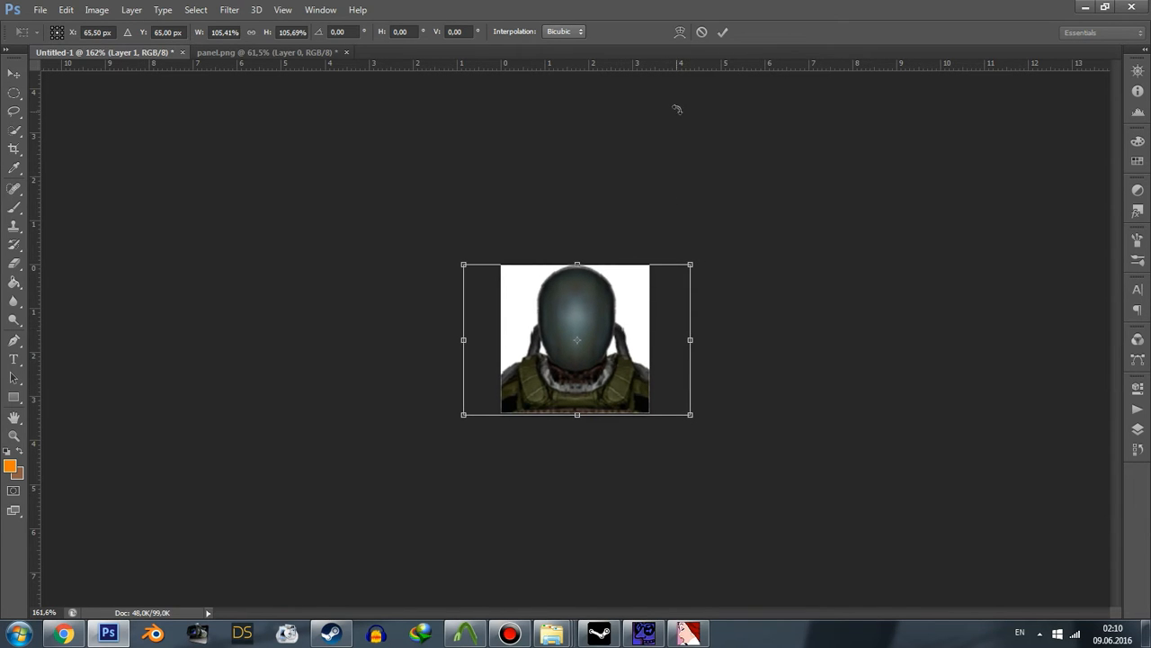
{"action": "left_click", "coordinate": [722, 33]}
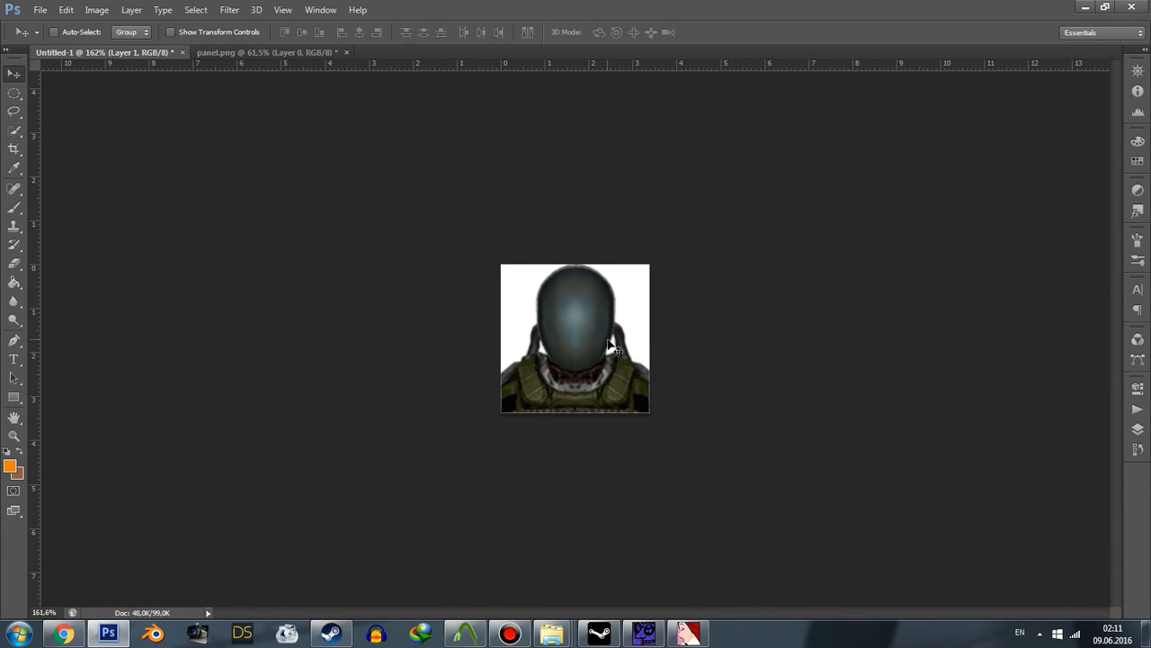
{"action": "left_click", "coordinate": [1138, 430]}
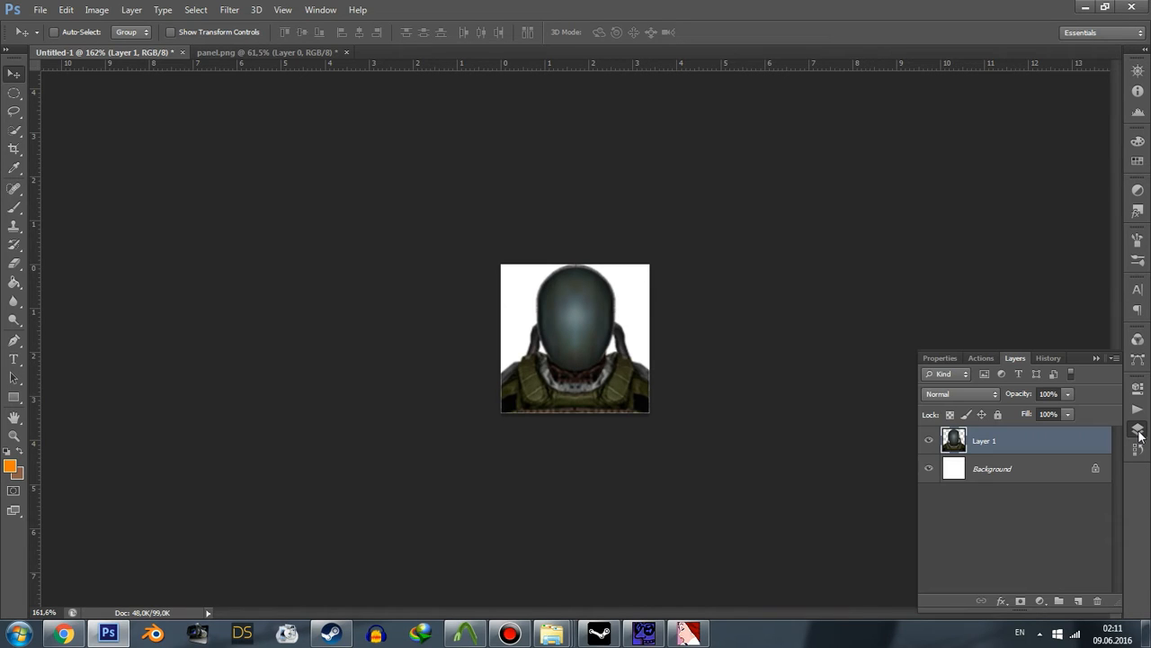
{"action": "left_click", "coordinate": [1138, 430]}
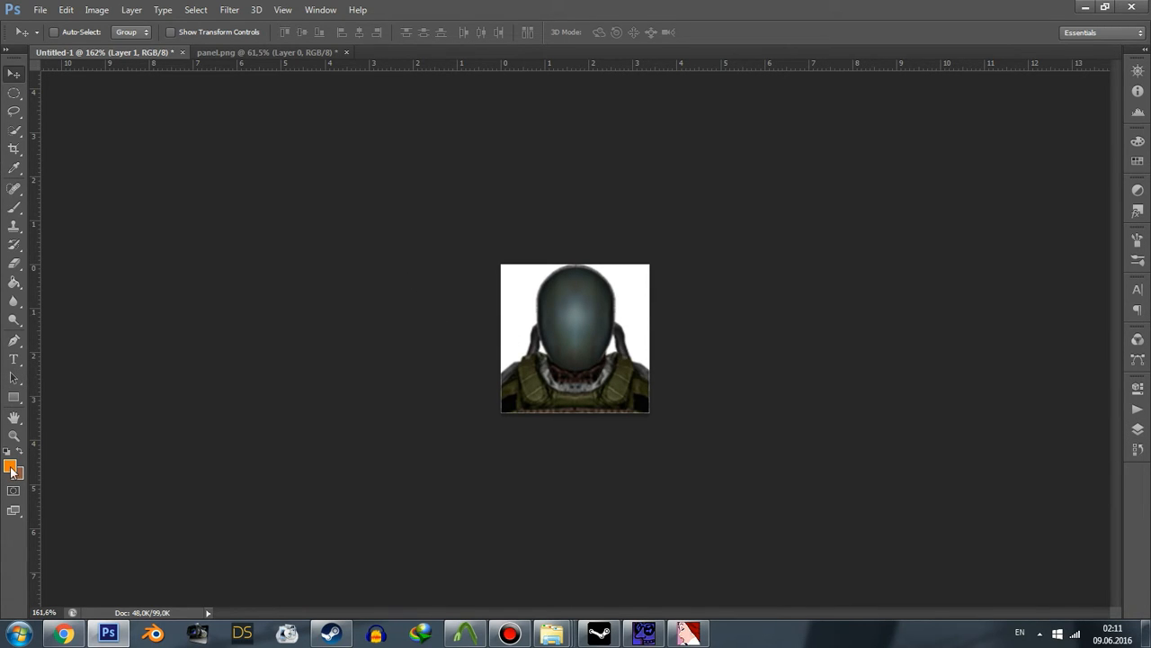
{"action": "left_click", "coordinate": [14, 207]}
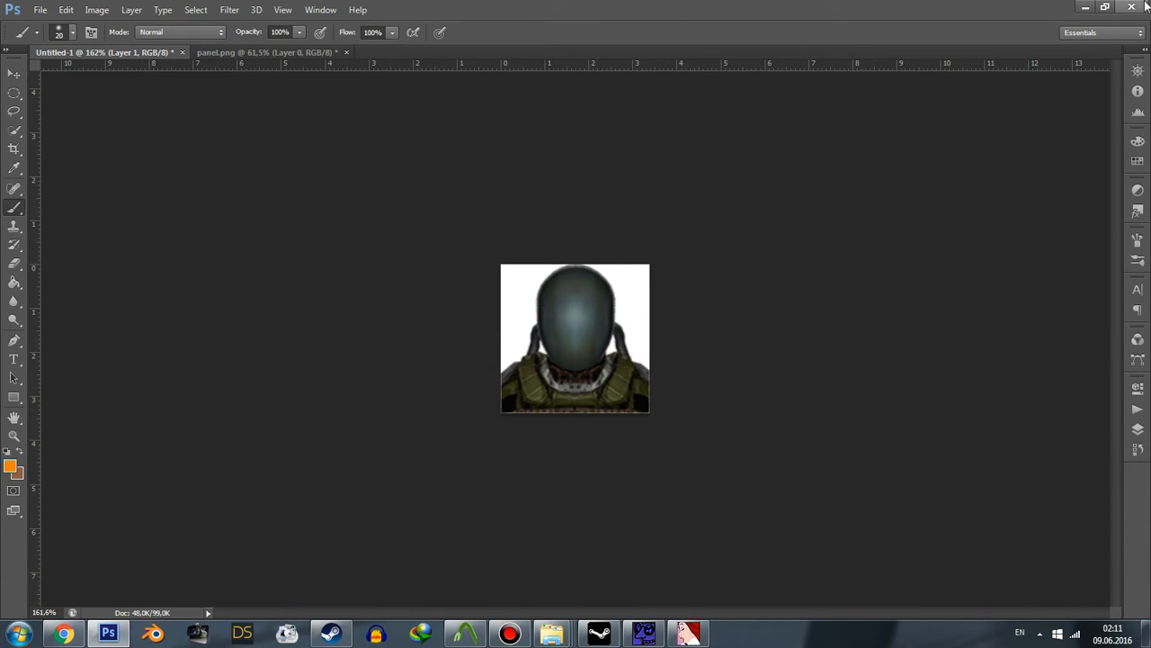
- Place the pz_moddb_background image from the Modelin stuffs folder into Untitled-1 and scale it to about 25%, covering the whole canvas
{"action": "left_click", "coordinate": [1086, 9]}
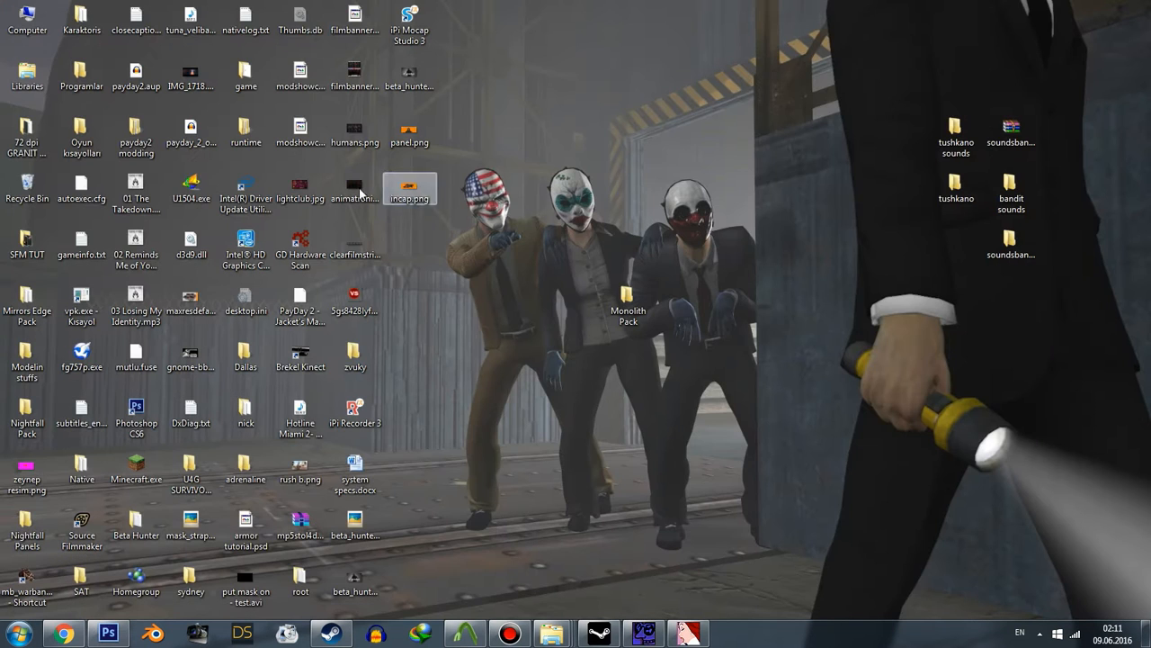
{"action": "double_click", "coordinate": [27, 355]}
{"action": "double_click", "coordinate": [203, 222]}
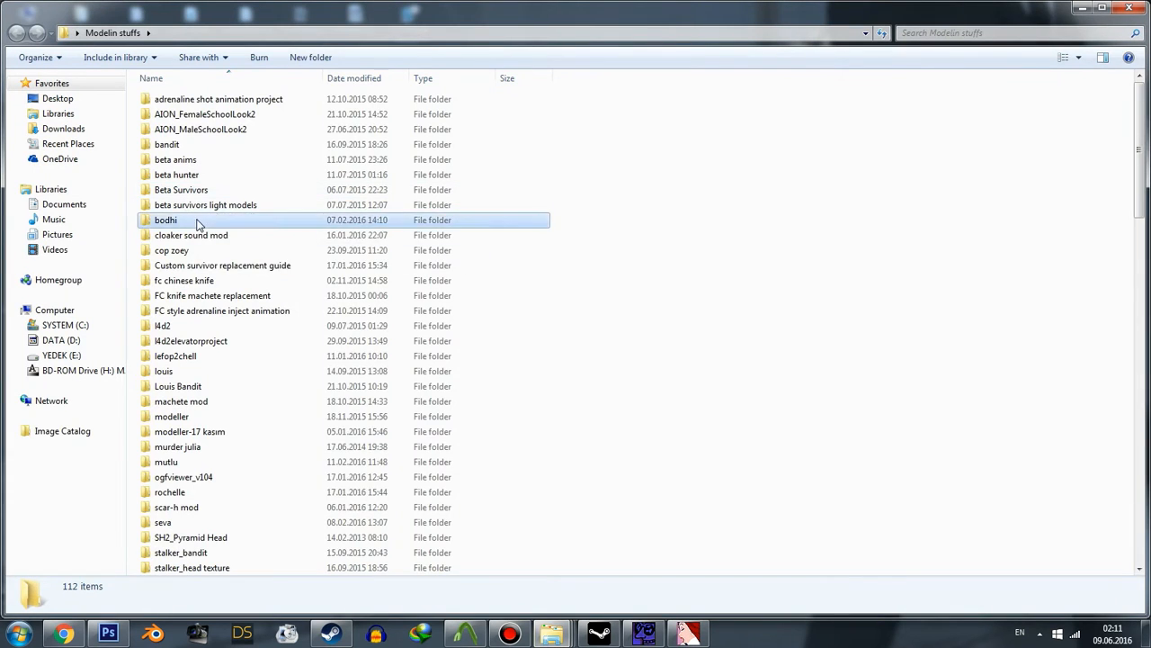
{"action": "left_click_drag", "start_coordinate": [194, 493], "coordinate": [404, 176]}
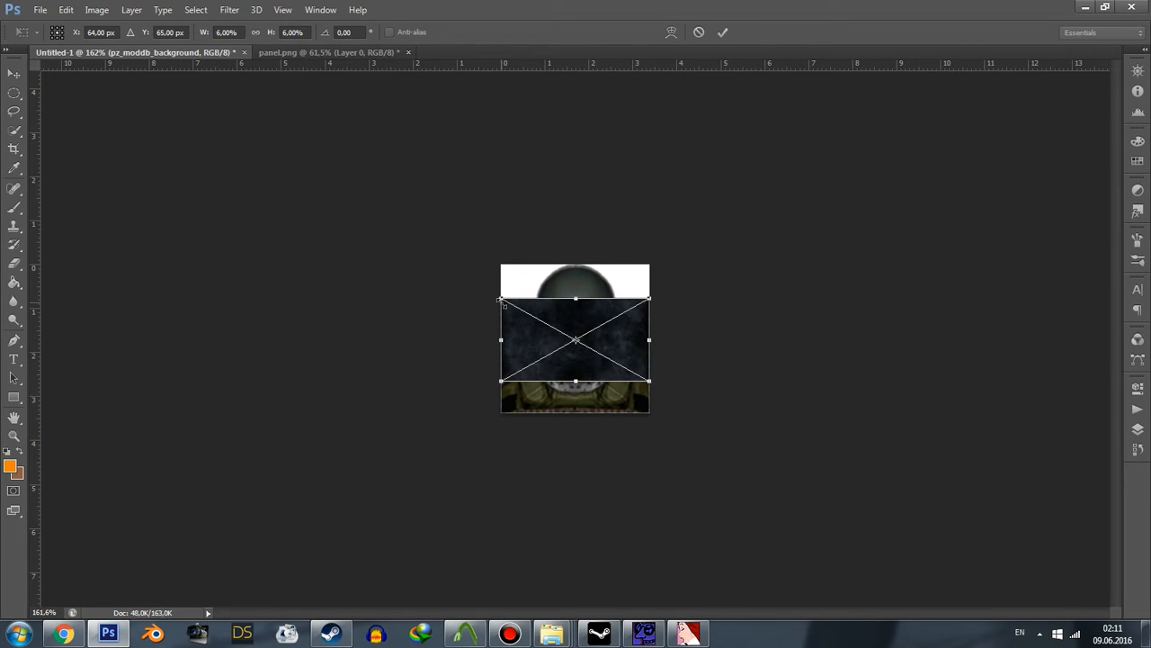
{"action": "left_click_drag", "start_coordinate": [501, 299], "coordinate": [303, 182], "text": "shift"}
{"action": "left_click_drag", "start_coordinate": [649, 380], "coordinate": [917, 533], "text": "shift"}
{"action": "left_click", "coordinate": [720, 32]}
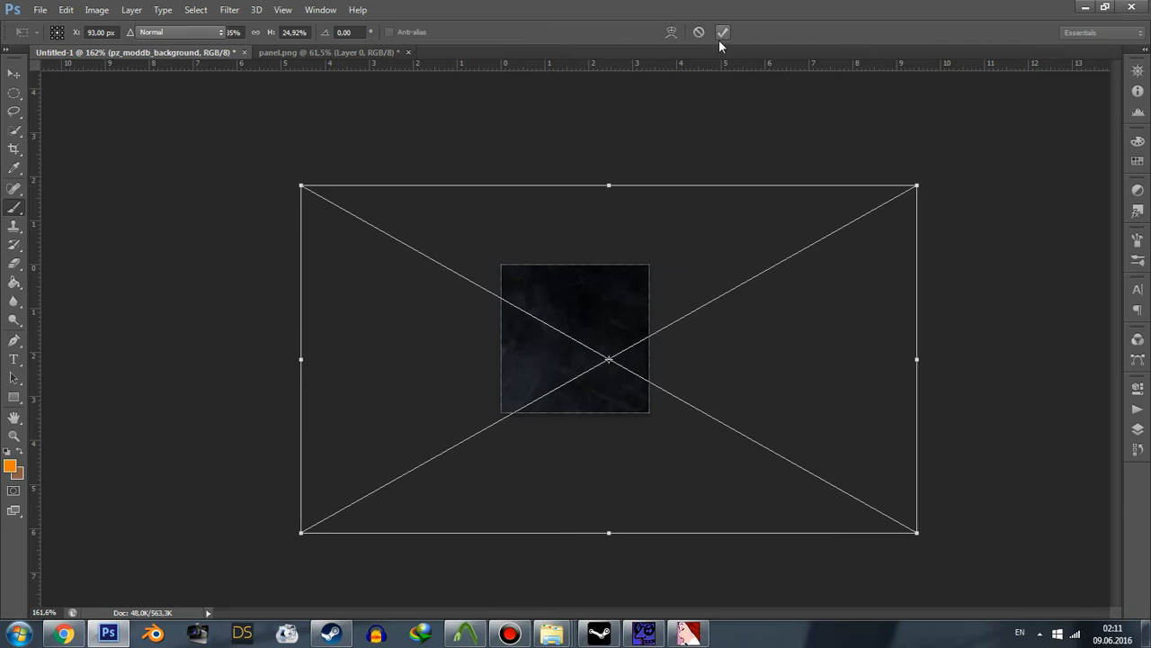
- Reorder the layers so the character layer sits above the pz_moddb_background layer
{"action": "left_click", "coordinate": [1138, 429]}
{"action": "left_click_drag", "start_coordinate": [969, 462], "coordinate": [1088, 444]}
{"action": "left_click", "coordinate": [1138, 429]}
{"action": "scroll", "coordinate": [977, 386], "scroll_direction": "down", "scroll_amount": 5, "text": "alt"}
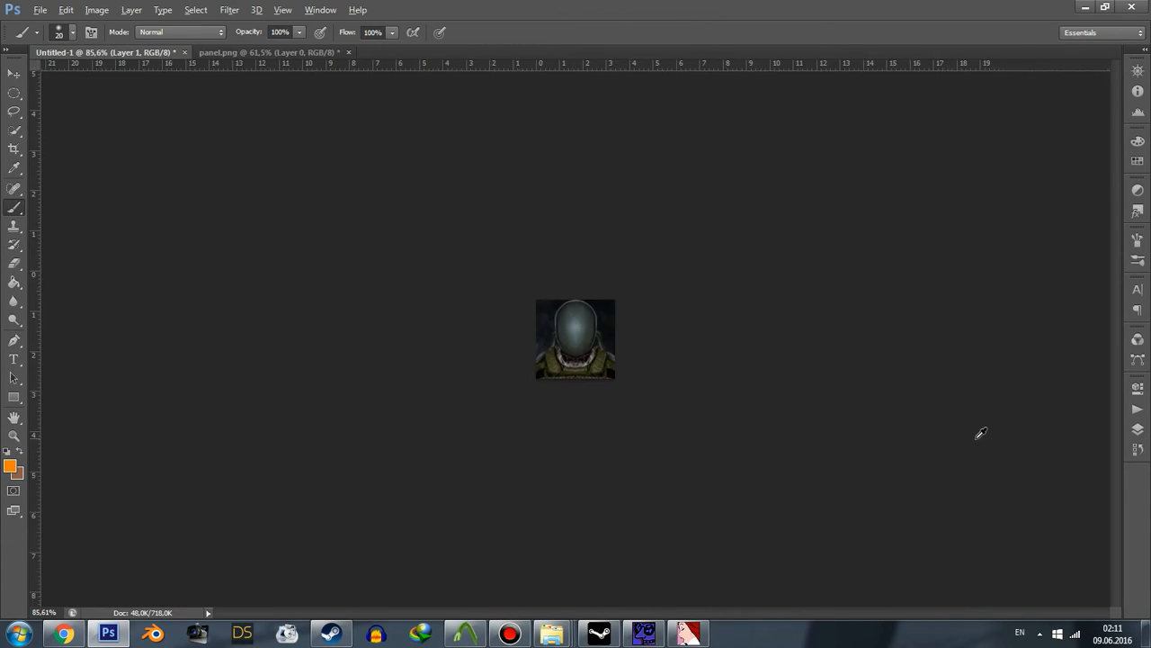
{"action": "scroll", "coordinate": [925, 396], "scroll_direction": "up", "scroll_amount": 1, "text": "alt"}
{"action": "scroll", "coordinate": [922, 396], "scroll_direction": "up", "scroll_amount": 3, "text": "alt"}
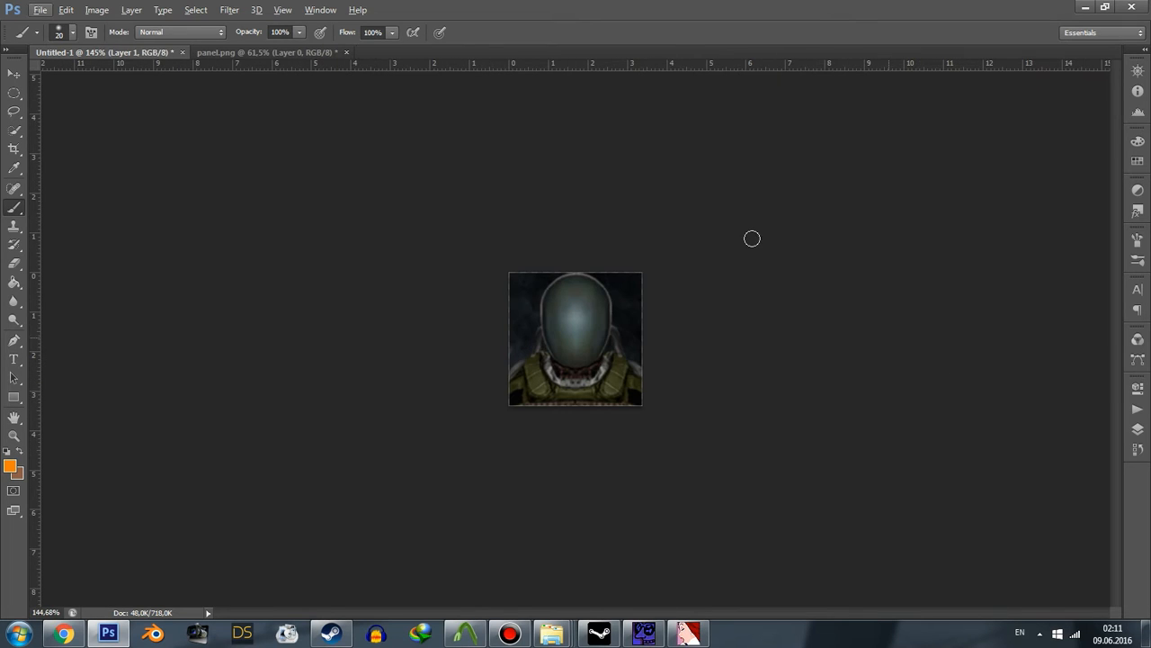
- Close the VTFEdit window that has s_panel_producer.vtf open
{"action": "left_click", "coordinate": [38, 10]}
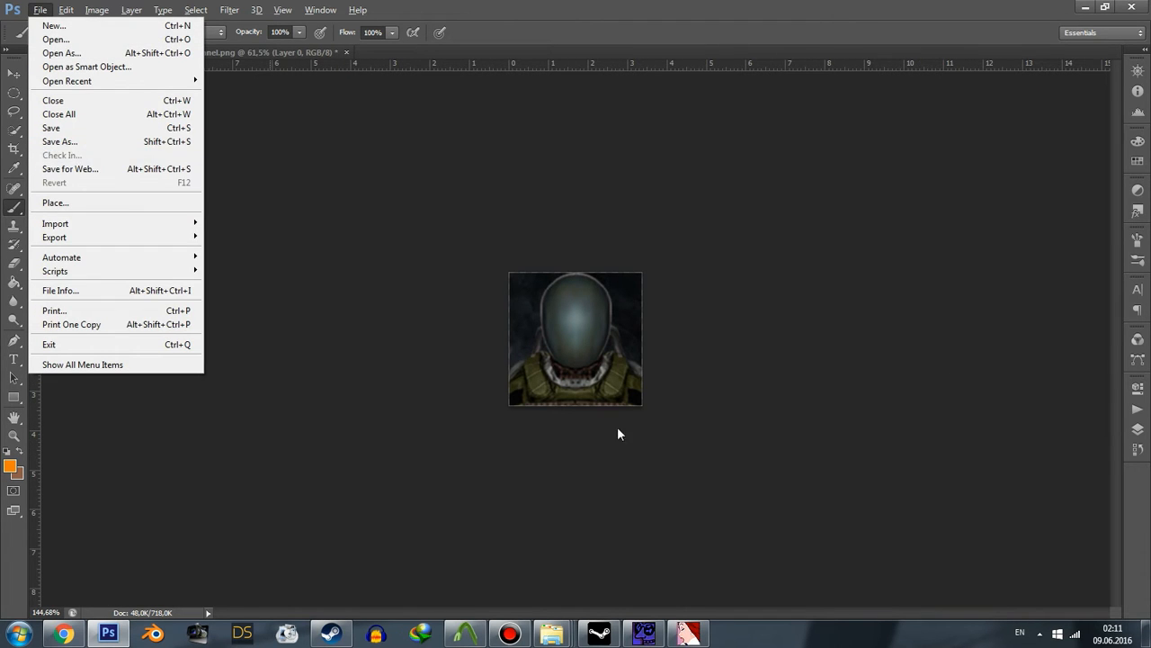
{"action": "left_click", "coordinate": [689, 633]}
{"action": "right_click", "coordinate": [692, 629]}
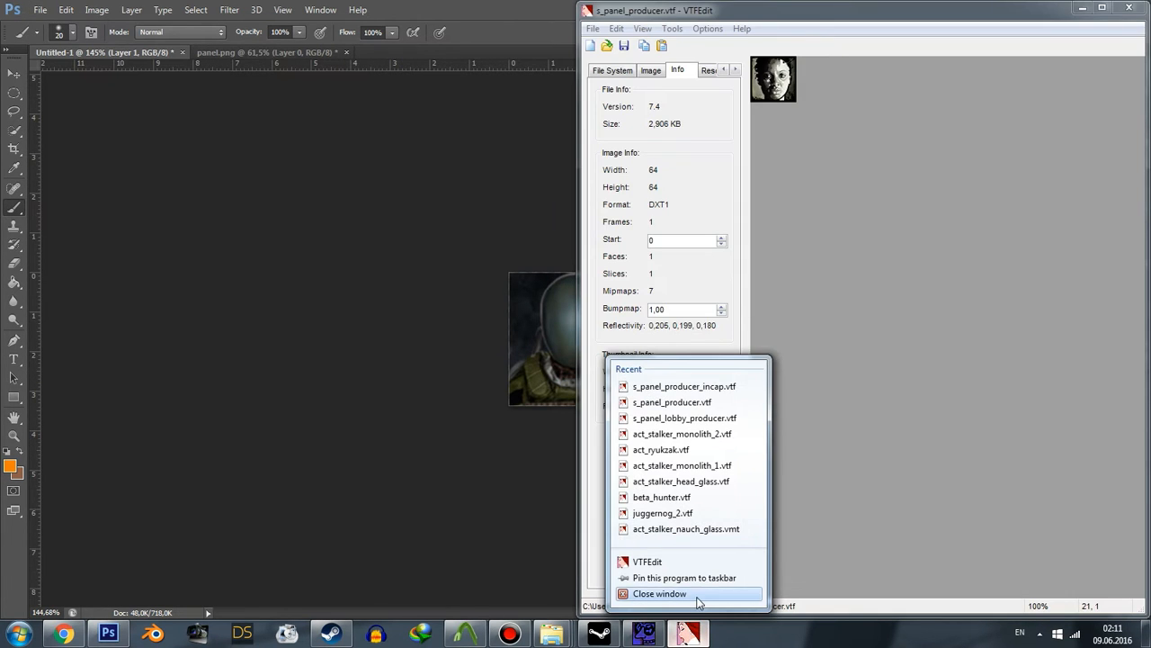
{"action": "left_click", "coordinate": [695, 603]}
- Save the image in VTF format over s_panel_producer.vtf in the Monolith Pack folder, accepting the replacement and the export options
{"action": "left_click", "coordinate": [40, 10]}
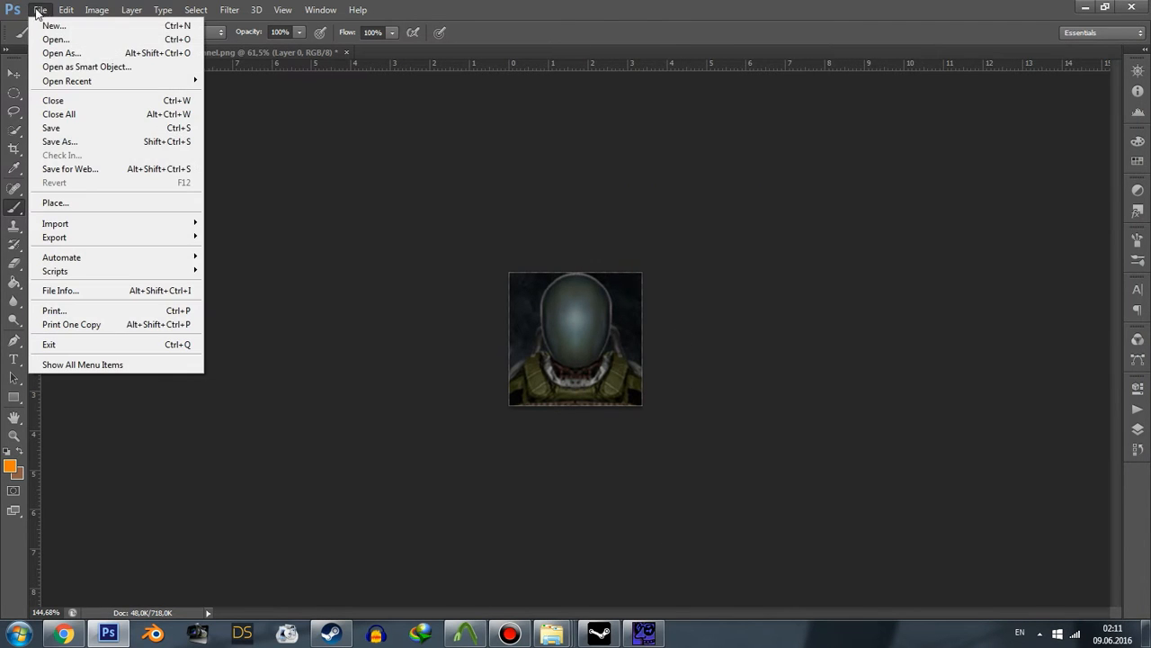
{"action": "left_click", "coordinate": [85, 144]}
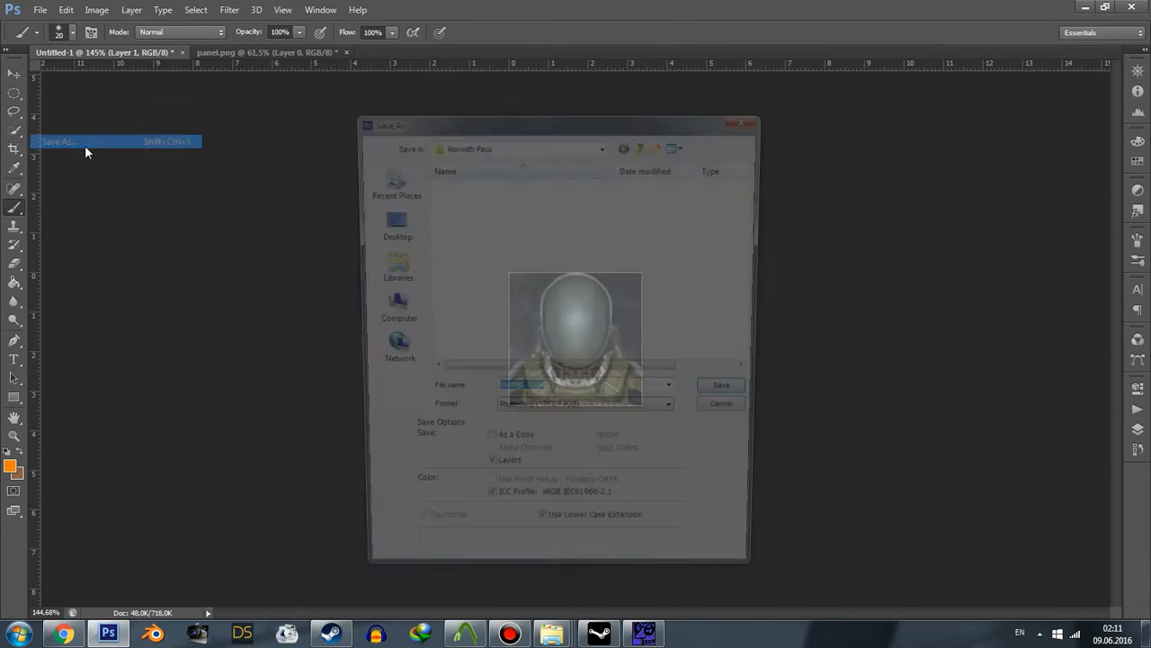
{"action": "left_click", "coordinate": [562, 415]}
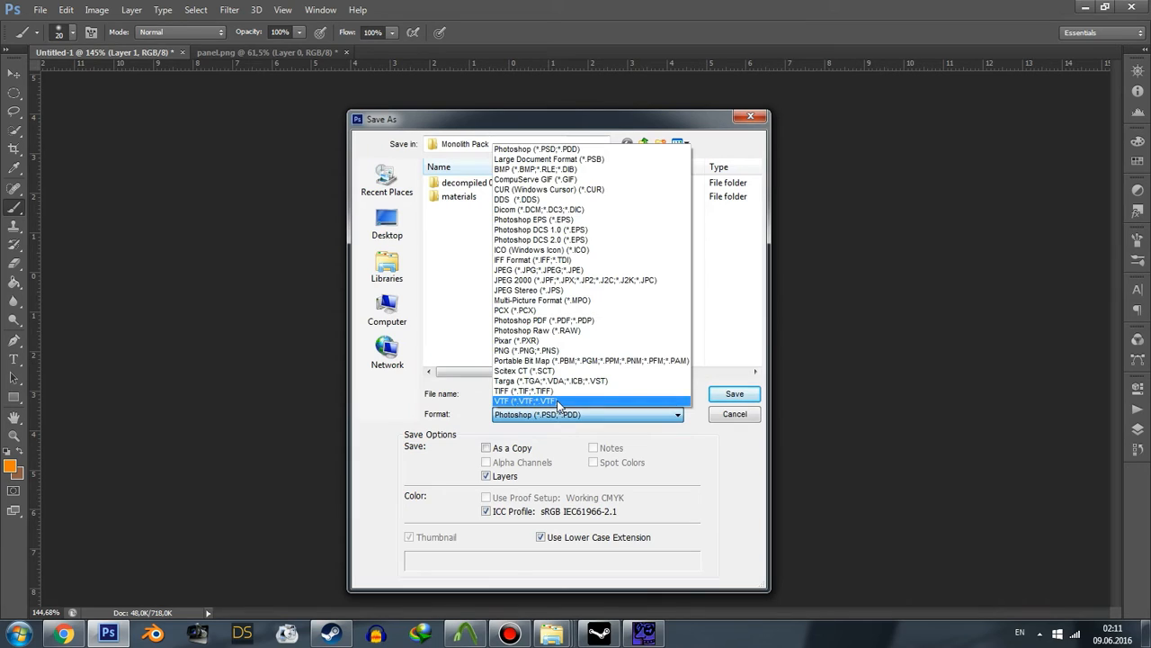
{"action": "left_click", "coordinate": [559, 401]}
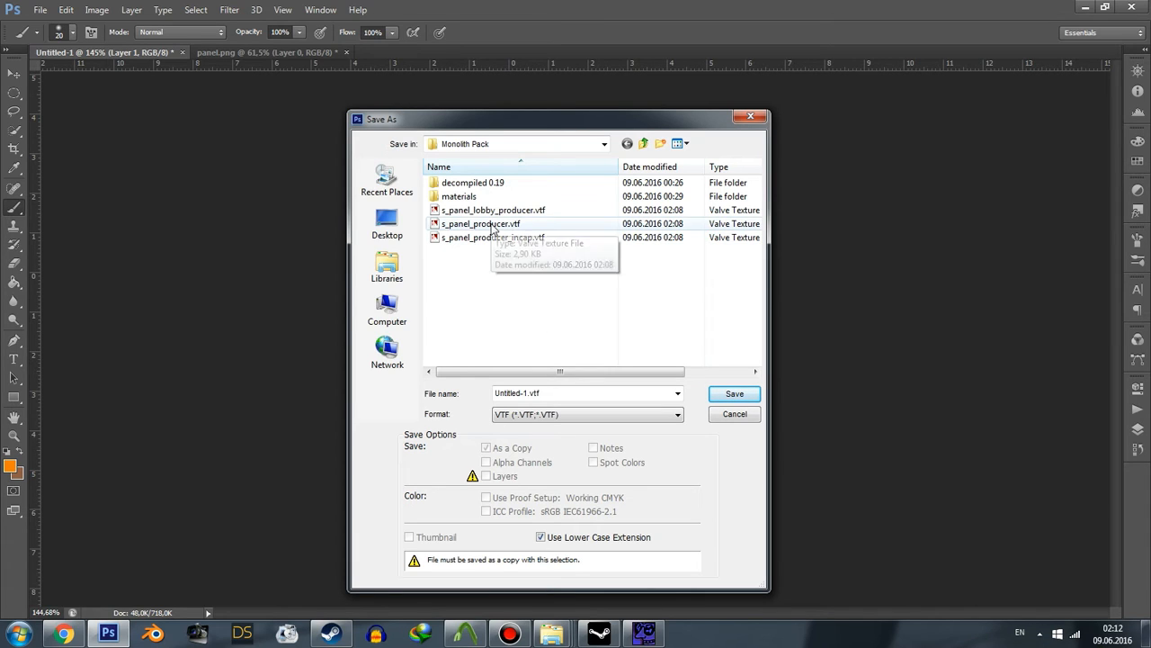
{"action": "left_click", "coordinate": [450, 225]}
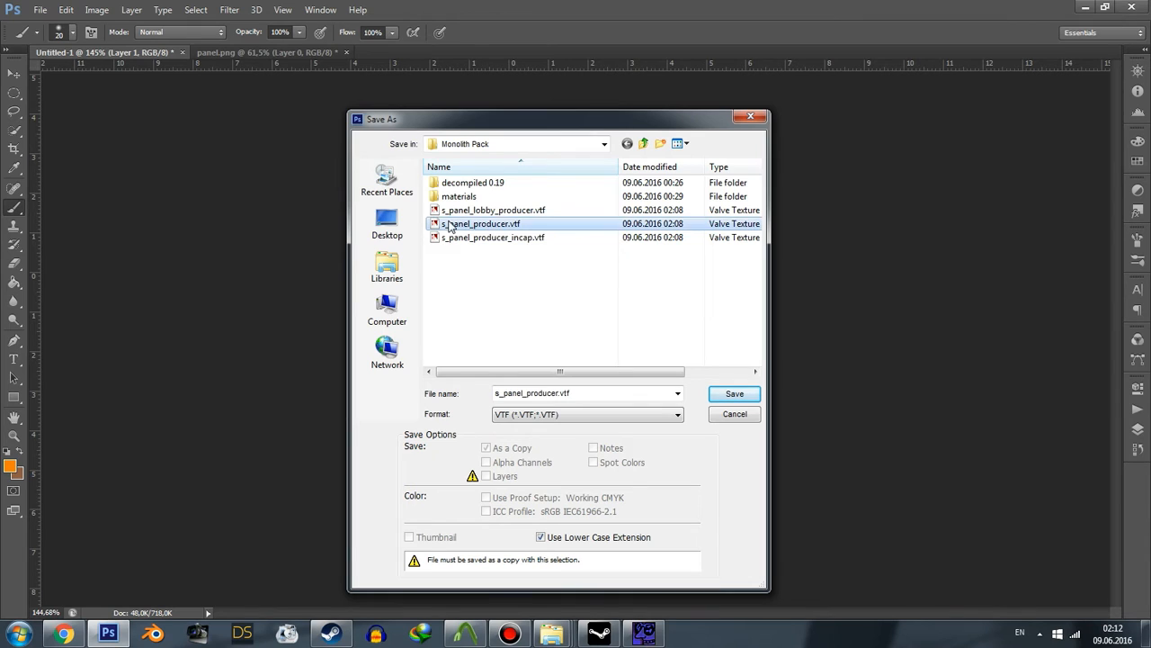
{"action": "left_click", "coordinate": [736, 393]}
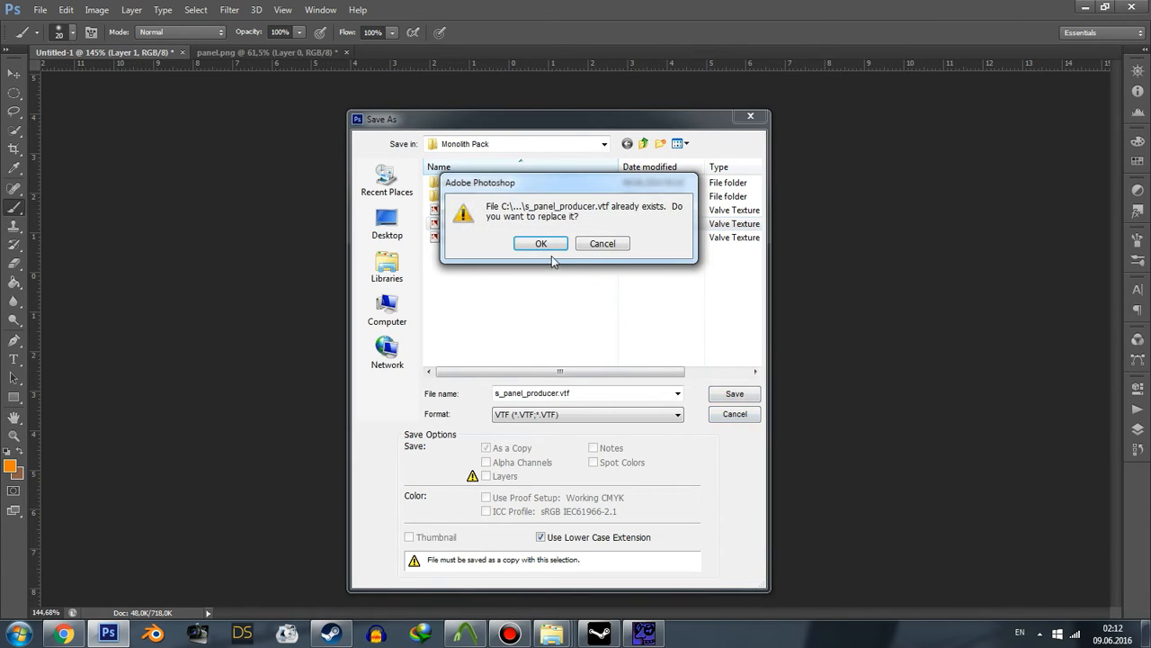
{"action": "left_click", "coordinate": [541, 243]}
{"action": "left_click", "coordinate": [583, 460]}
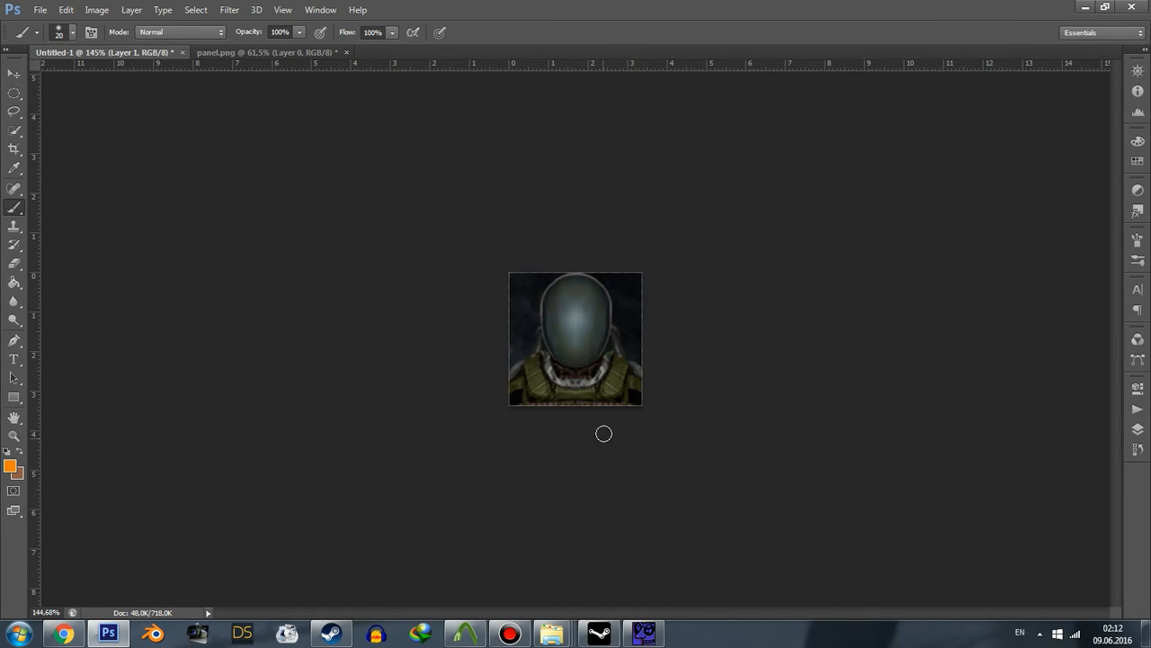
- Close the Untitled-1 and panel.png documents without saving their changes
{"action": "left_click", "coordinate": [183, 52]}
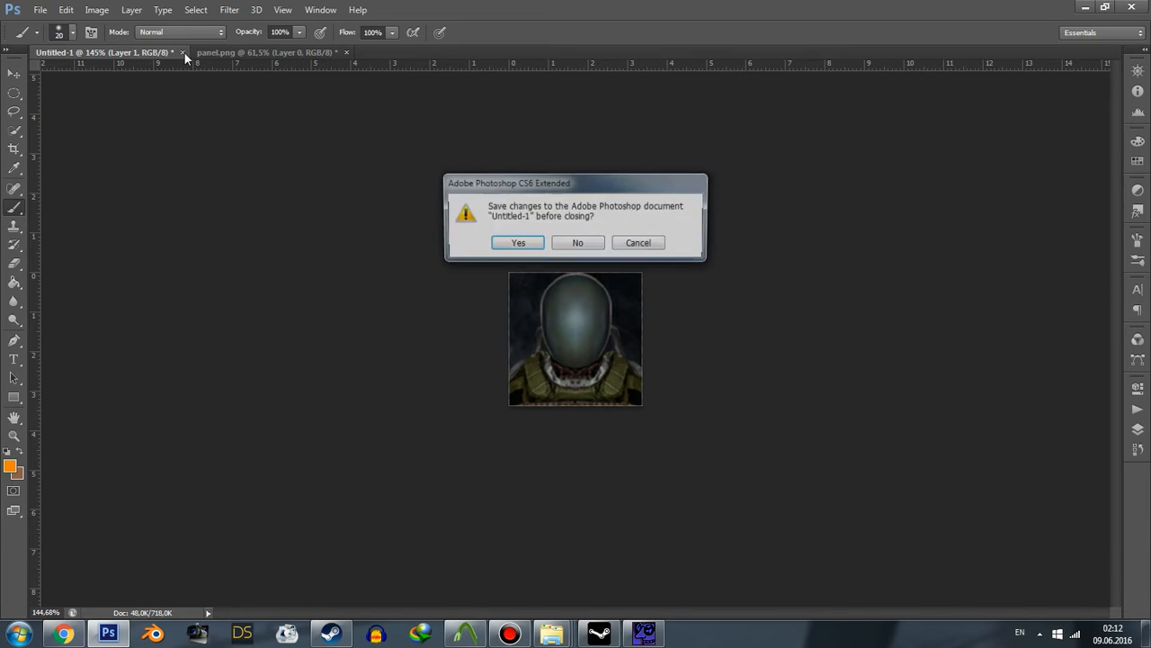
{"action": "left_click", "coordinate": [583, 241]}
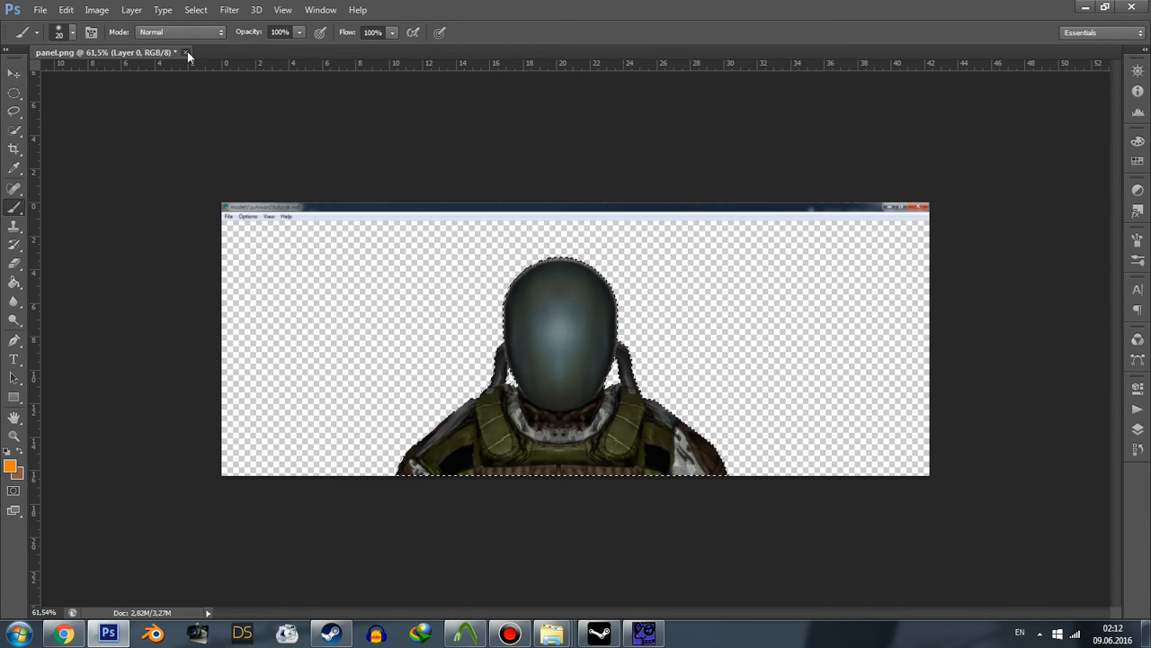
{"action": "left_click", "coordinate": [185, 52]}
{"action": "left_click", "coordinate": [580, 241]}
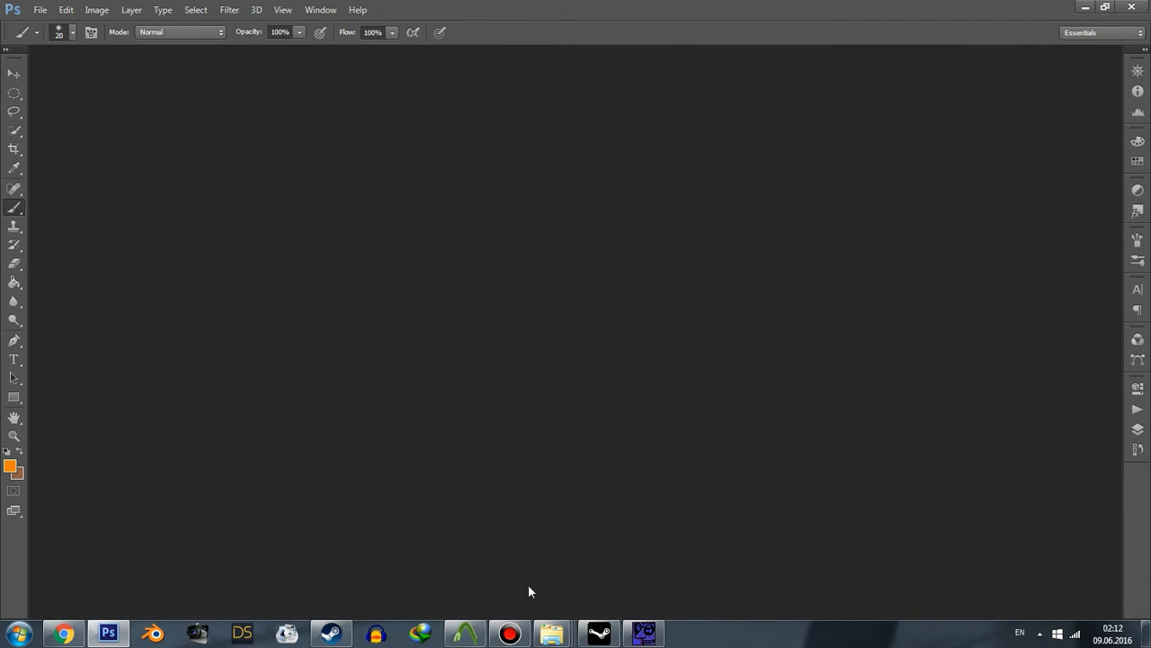
- Close the bodhi folder window and open s_panel_producer_incap.vtf from the Monolith Pack folder in Photoshop
{"action": "mouse_move", "coordinate": [551, 633]}
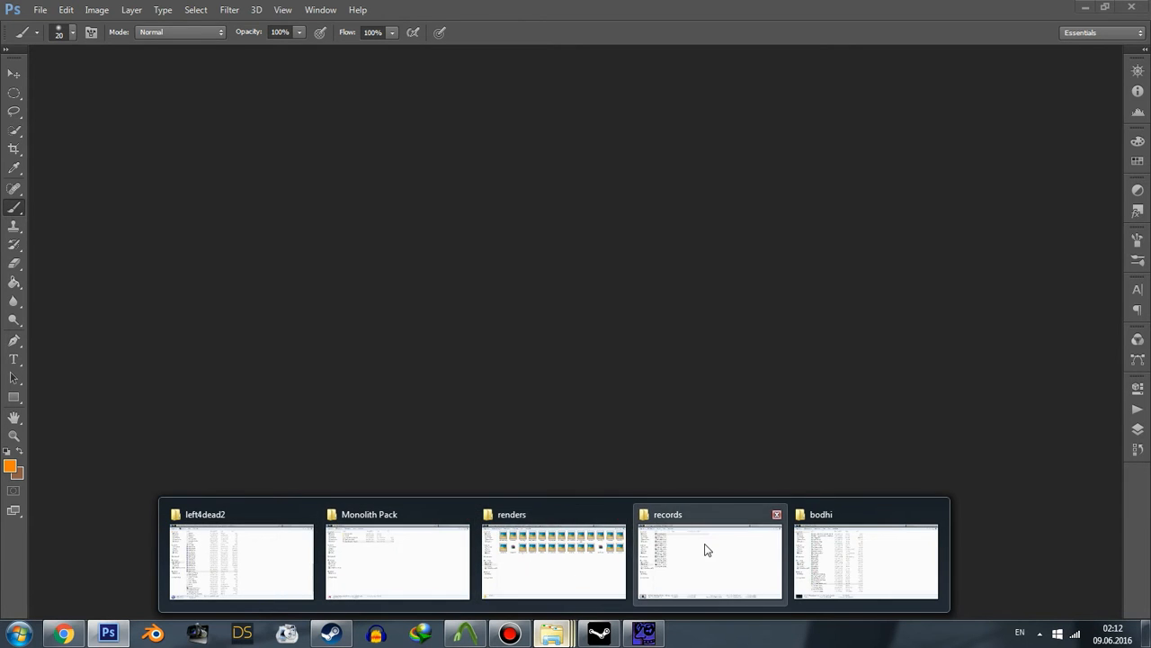
{"action": "mouse_move", "coordinate": [816, 555]}
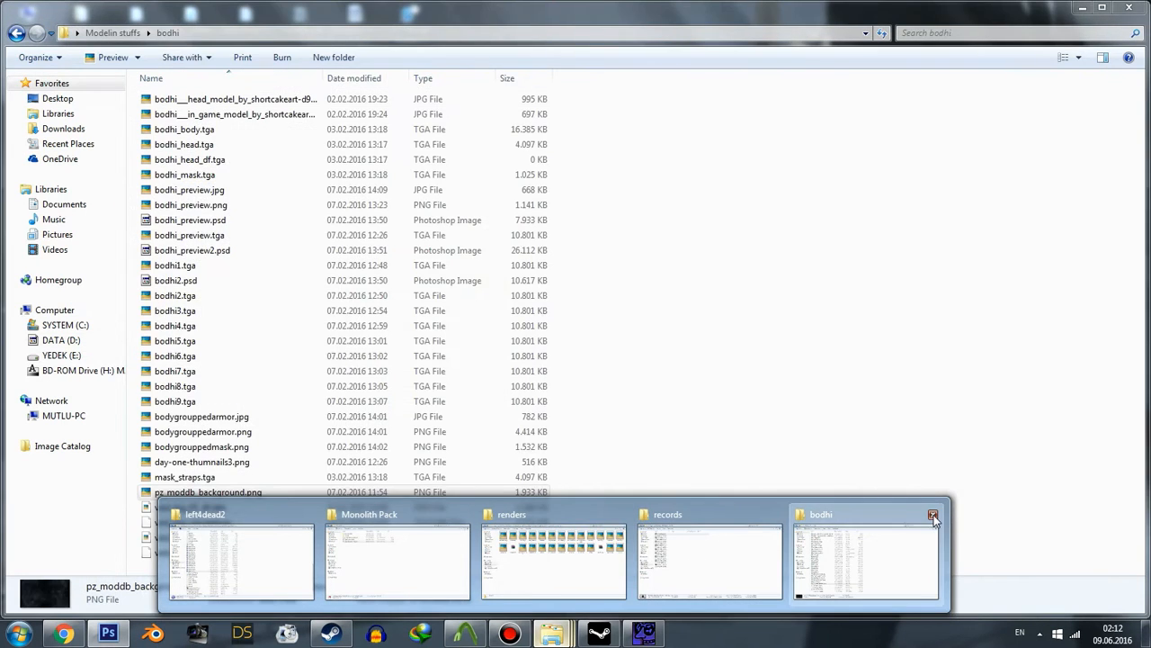
{"action": "left_click", "coordinate": [934, 515]}
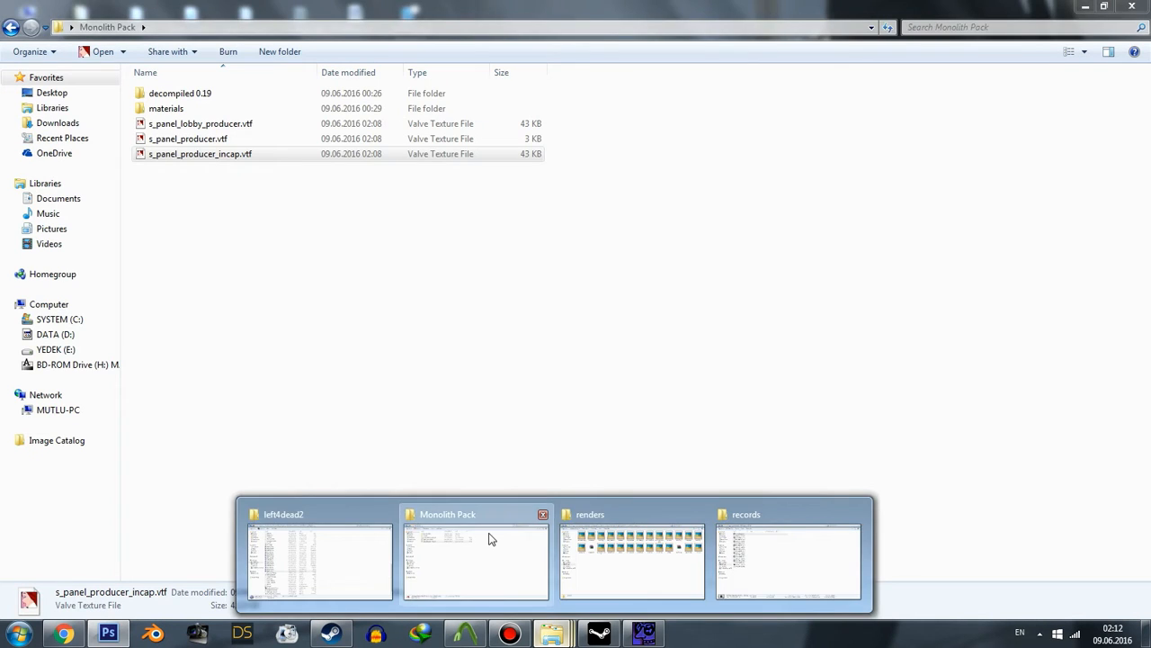
{"action": "left_click", "coordinate": [489, 537]}
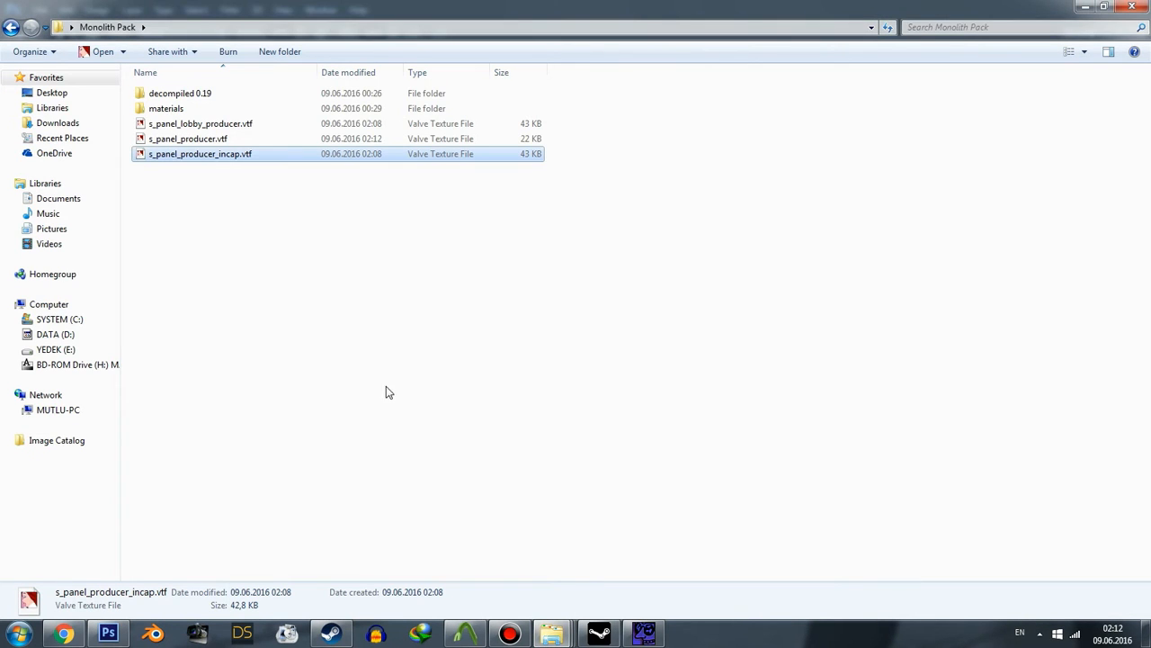
{"action": "left_click", "coordinate": [193, 140]}
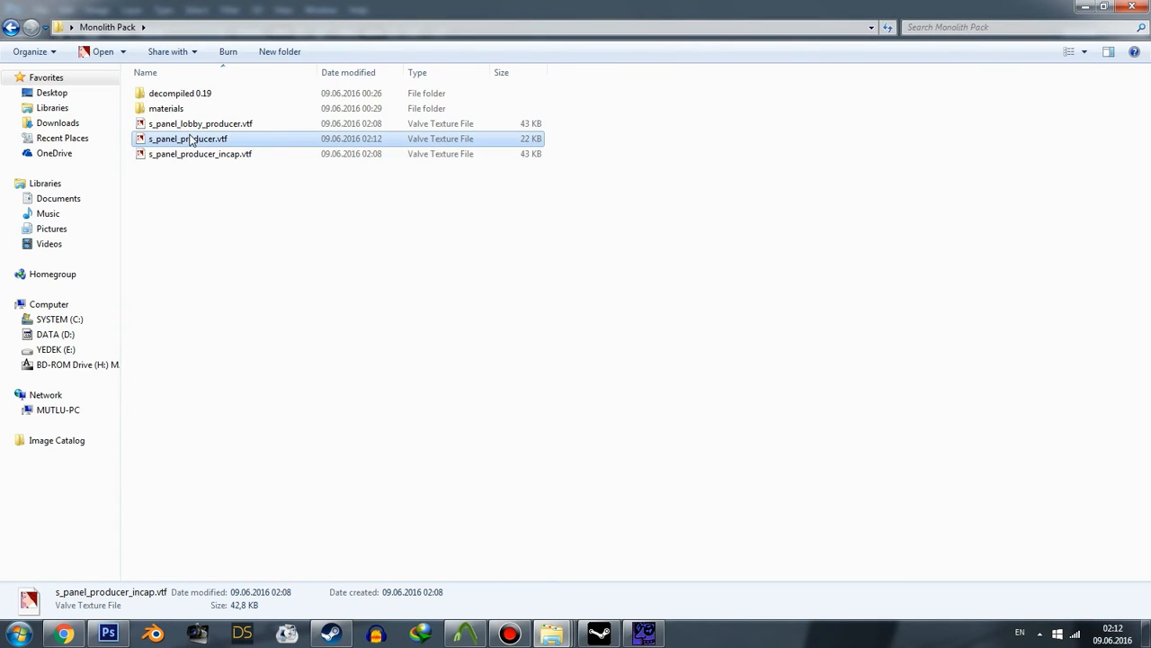
{"action": "left_click", "coordinate": [218, 154]}
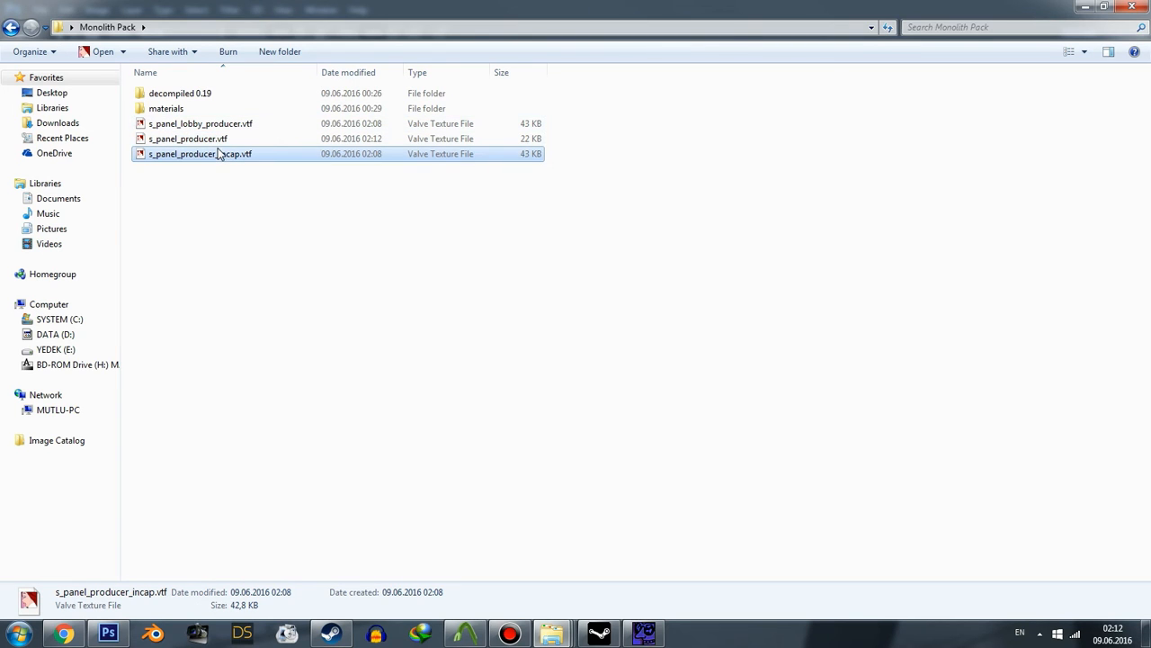
{"action": "left_click_drag", "start_coordinate": [193, 162], "coordinate": [253, 220]}
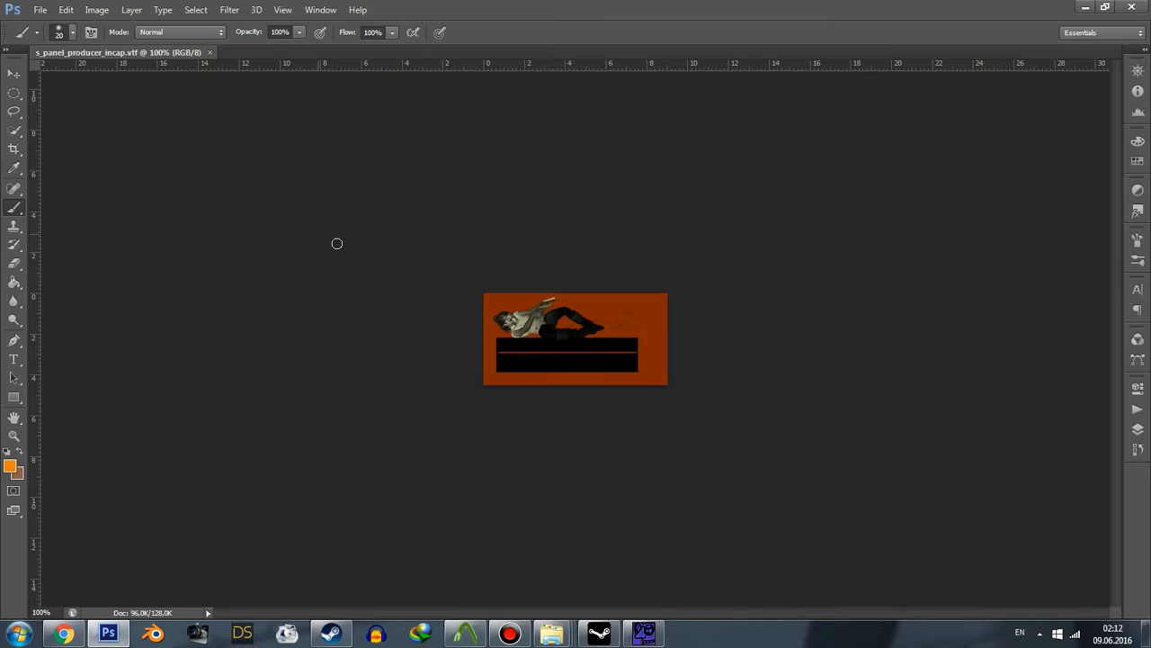
- Open the image incap.png from the desktop as a separate document
{"action": "scroll", "coordinate": [499, 288], "scroll_direction": "up", "scroll_amount": 10, "text": "alt"}
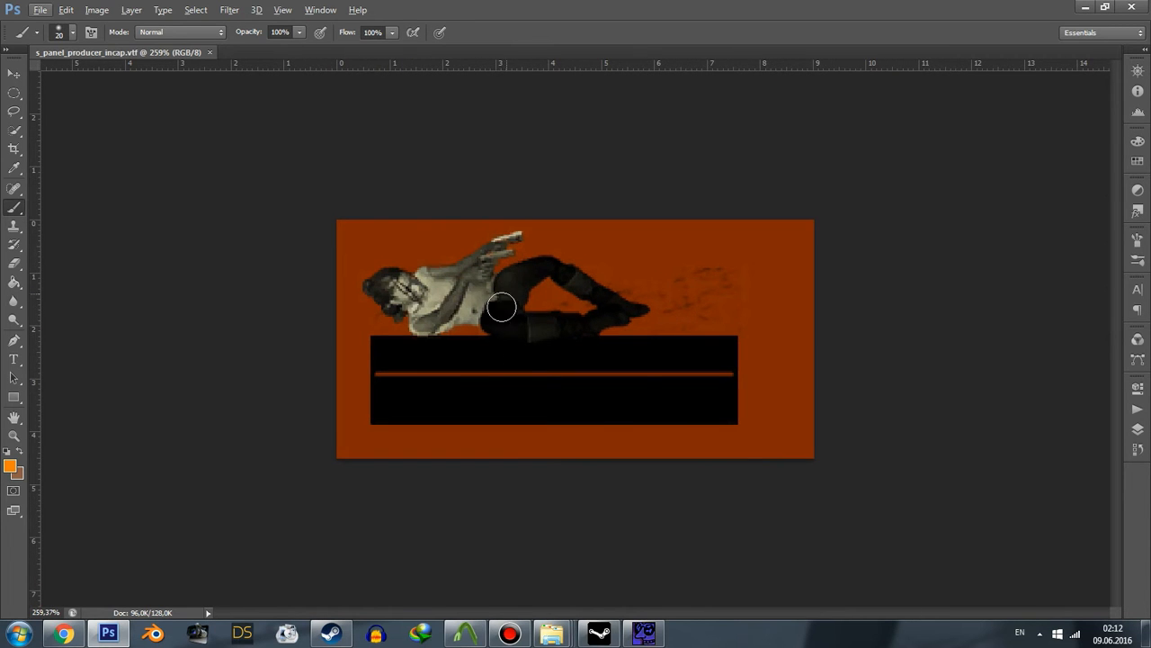
{"action": "left_click", "coordinate": [1147, 633]}
{"action": "left_click", "coordinate": [406, 240]}
{"action": "left_click_drag", "start_coordinate": [409, 189], "coordinate": [429, 86]}
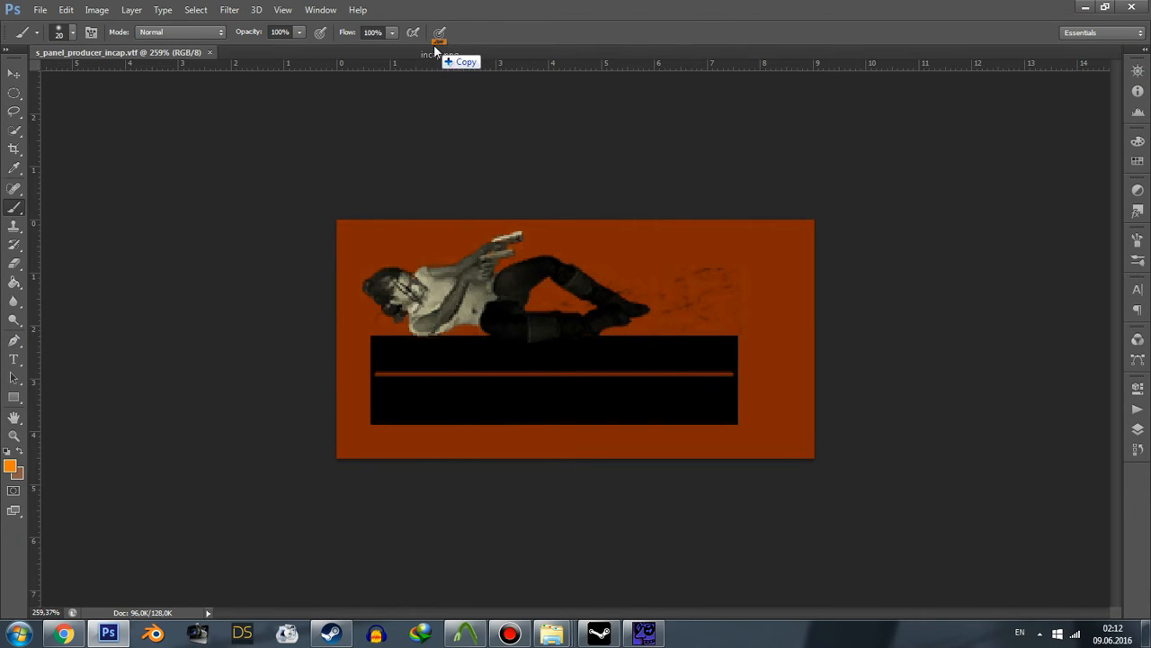
{"action": "scroll", "coordinate": [553, 216], "scroll_direction": "up", "scroll_amount": 1, "text": "alt"}
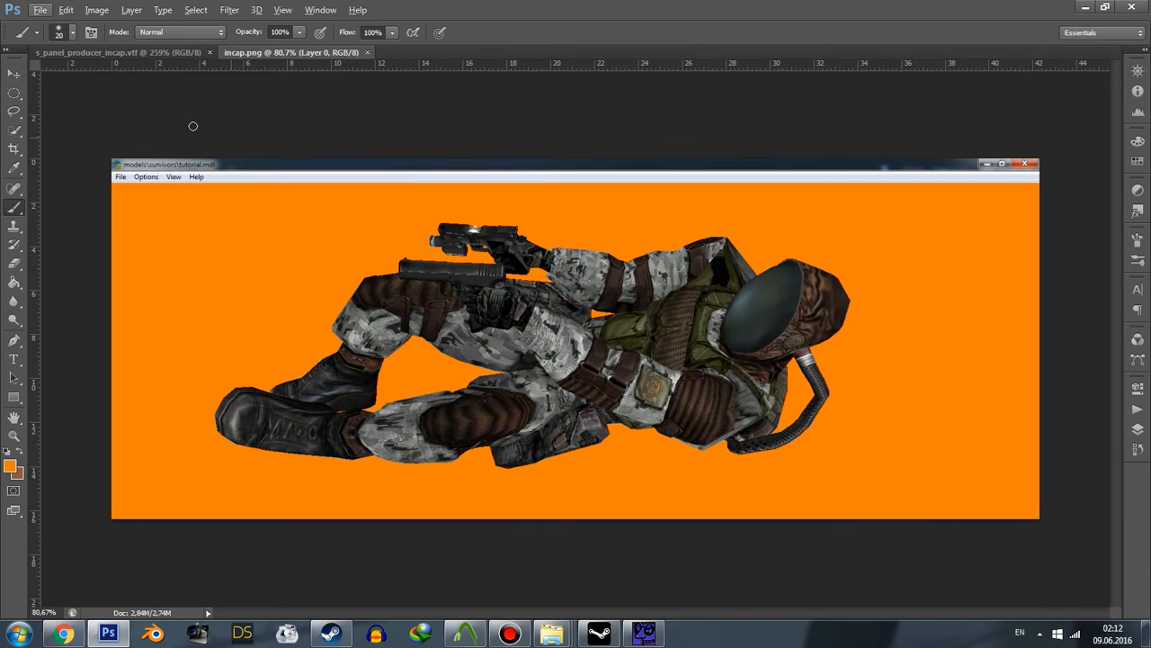
- Select the orange background around the soldier with the Quick Selection tool and delete it
{"action": "left_click", "coordinate": [14, 130]}
{"action": "mouse_move", "coordinate": [111, 196]}
{"action": "left_mouse_down"}
{"action": "mouse_move", "coordinate": [226, 234]}
{"action": "mouse_move", "coordinate": [329, 206]}
{"action": "mouse_move", "coordinate": [784, 201]}
{"action": "mouse_move", "coordinate": [959, 239]}
{"action": "mouse_move", "coordinate": [983, 299]}
{"action": "mouse_move", "coordinate": [972, 423]}
{"action": "mouse_move", "coordinate": [952, 418]}
{"action": "mouse_move", "coordinate": [939, 382]}
{"action": "left_mouse_up"}
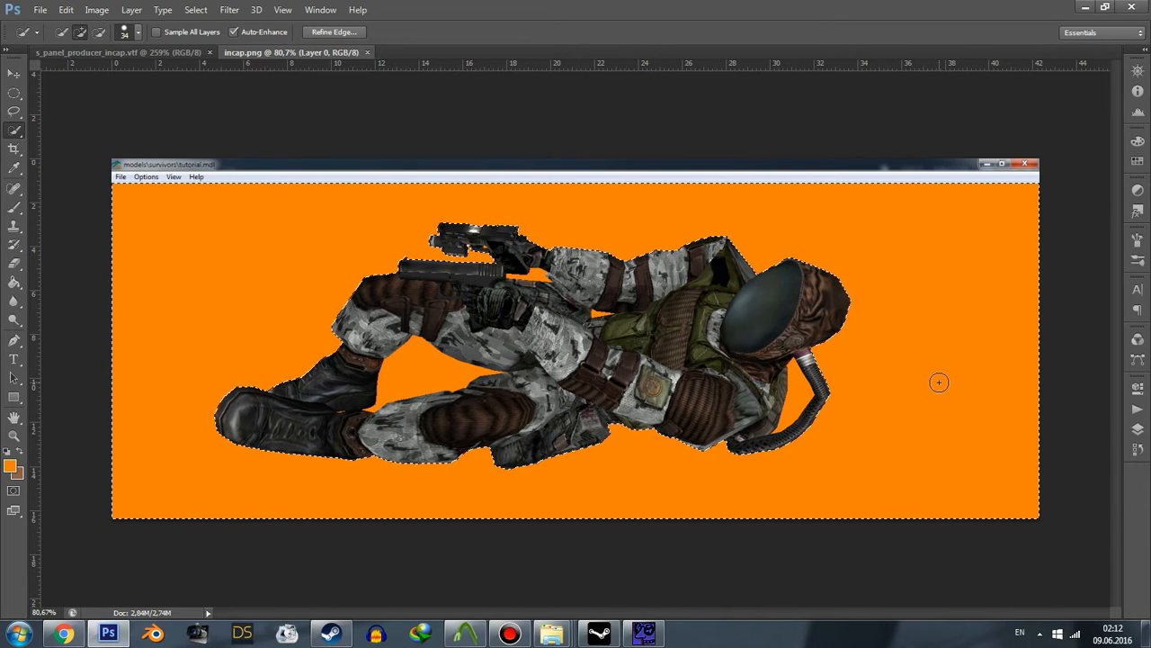
{"action": "key", "text": "Delete"}
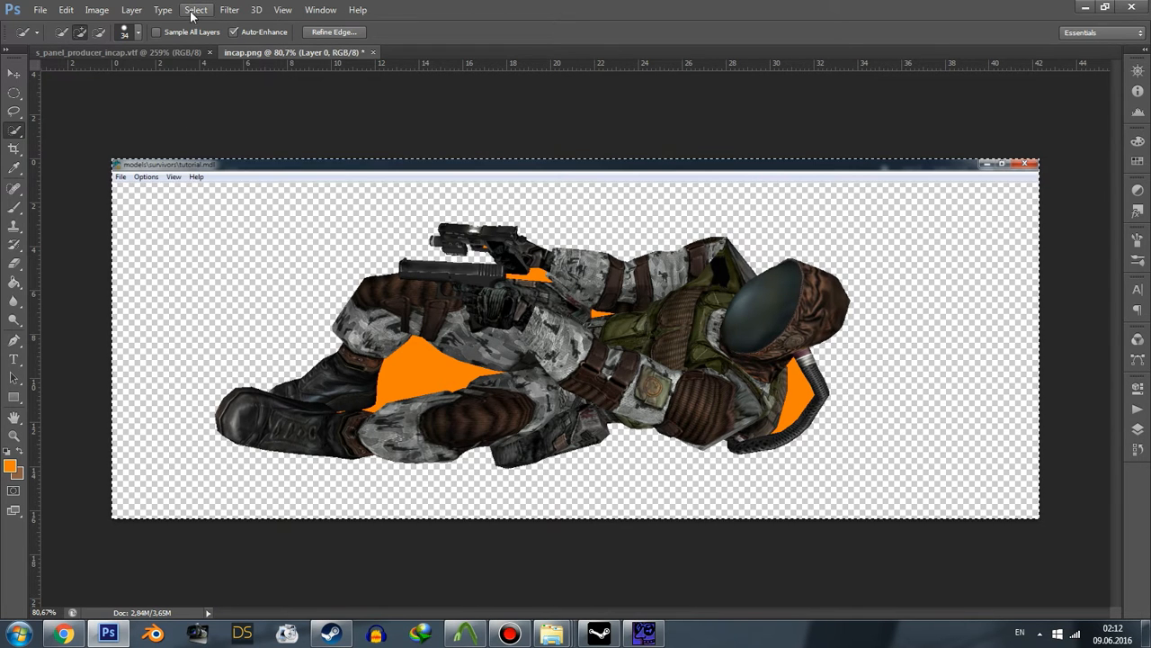
- Select the remaining enclosed orange patches by Color Range with sampled colors at fuzziness 40 and delete them
{"action": "left_click", "coordinate": [196, 10]}
{"action": "left_click", "coordinate": [220, 134]}
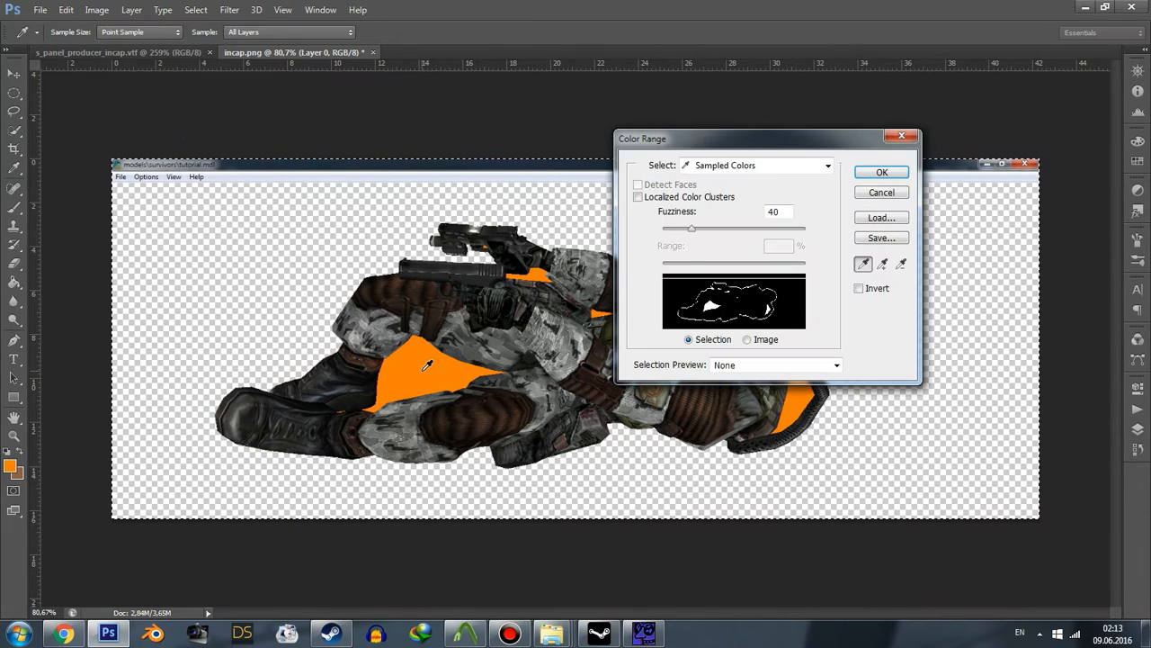
{"action": "left_click", "coordinate": [890, 171]}
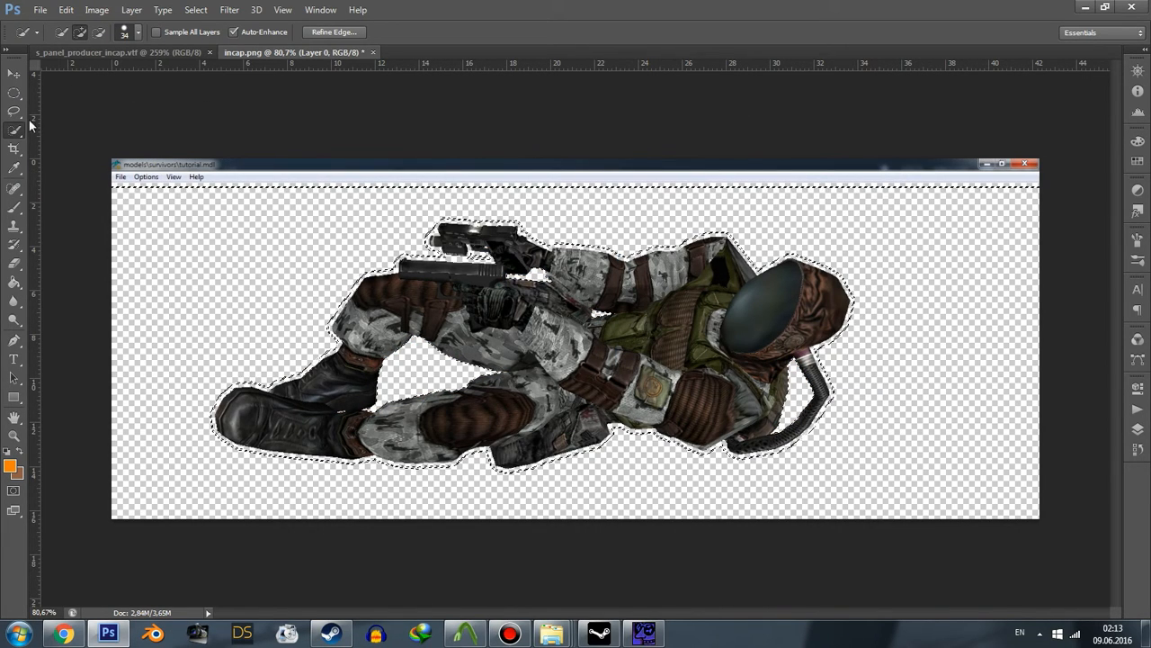
- Clear the current selection and select the whole soldier, including both pistols and the breathing hose, with the Quick Selection tool
{"action": "right_click", "coordinate": [254, 226]}
{"action": "left_click", "coordinate": [281, 237]}
{"action": "mouse_move", "coordinate": [547, 298]}
{"action": "left_mouse_down"}
{"action": "mouse_move", "coordinate": [687, 317]}
{"action": "mouse_move", "coordinate": [557, 404]}
{"action": "mouse_move", "coordinate": [270, 427]}
{"action": "left_mouse_up"}
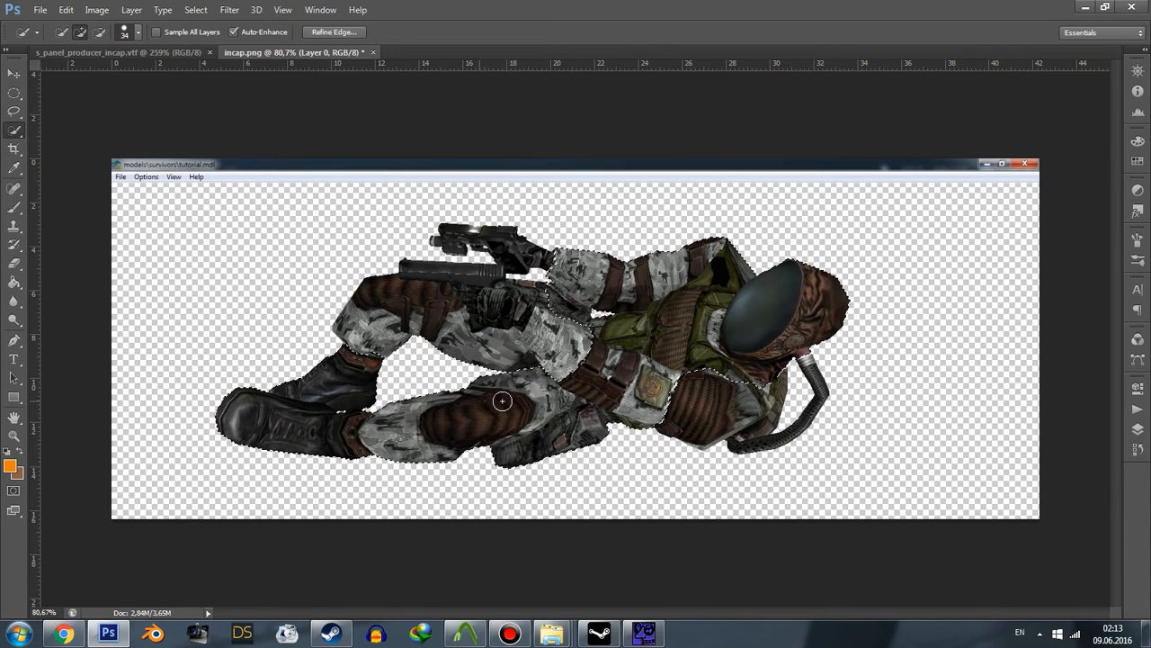
{"action": "mouse_move", "coordinate": [814, 368]}
{"action": "left_mouse_down"}
{"action": "mouse_move", "coordinate": [800, 281]}
{"action": "mouse_move", "coordinate": [455, 239]}
{"action": "mouse_move", "coordinate": [423, 252]}
{"action": "mouse_move", "coordinate": [437, 285]}
{"action": "mouse_move", "coordinate": [391, 293]}
{"action": "mouse_move", "coordinate": [517, 293]}
{"action": "left_mouse_up"}
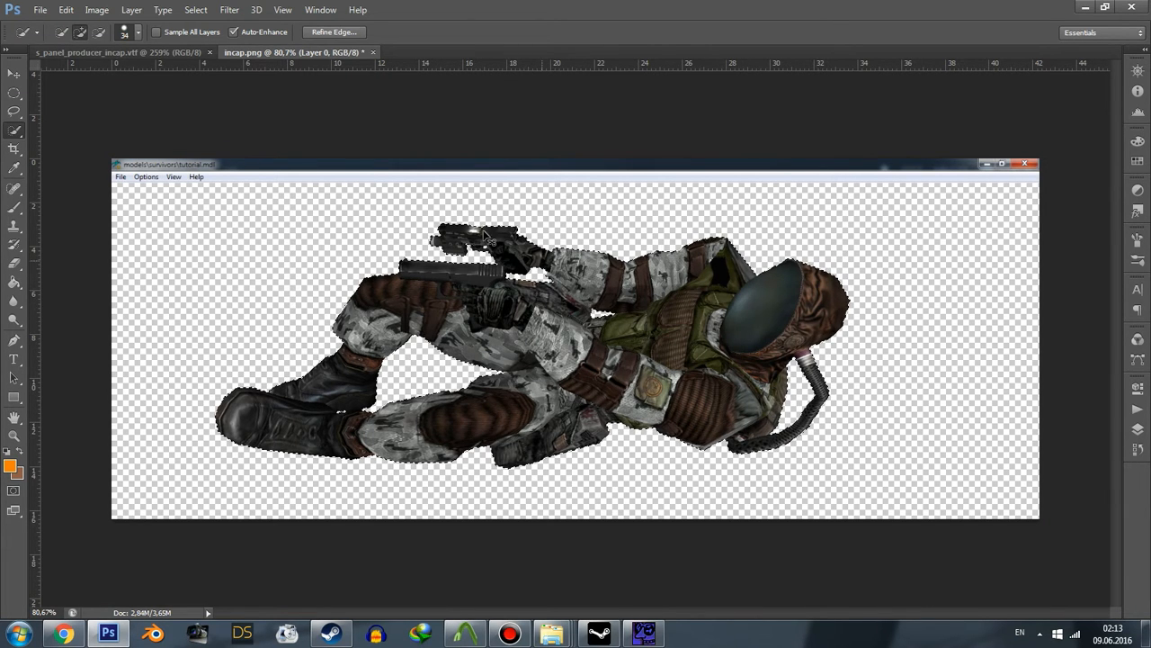
- Put the selected soldier on the clipboard, keep it in incap.png, and paste it into s_panel_producer_incap.vtf
{"action": "key", "text": "ctrl+x"}
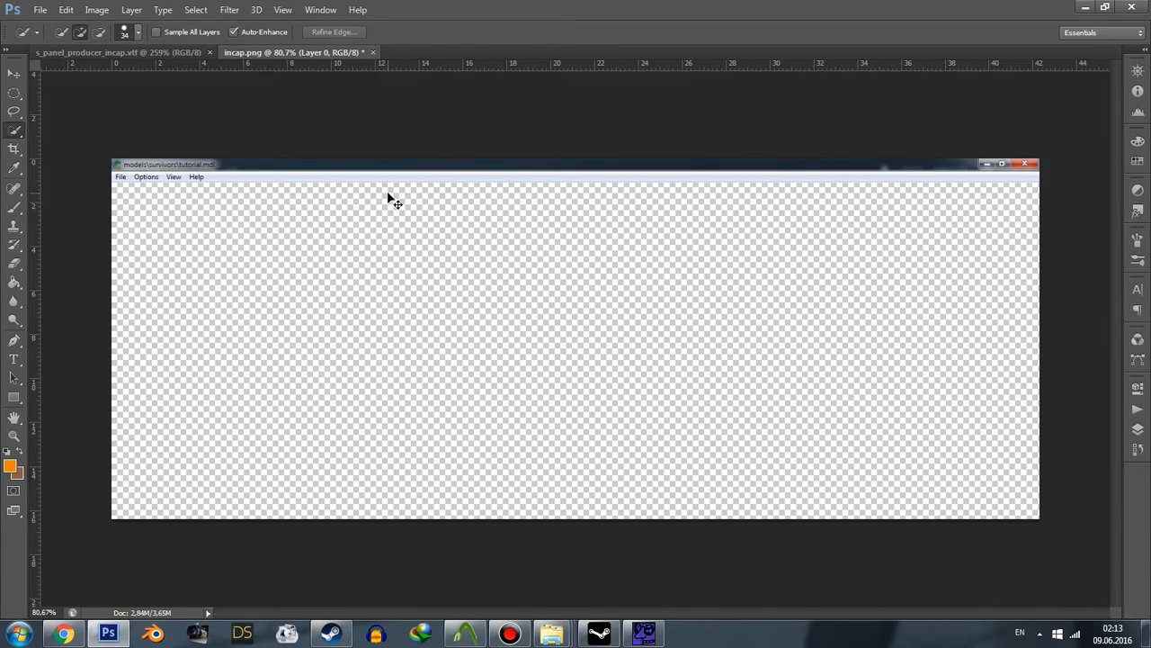
{"action": "key", "text": "ctrl+z"}
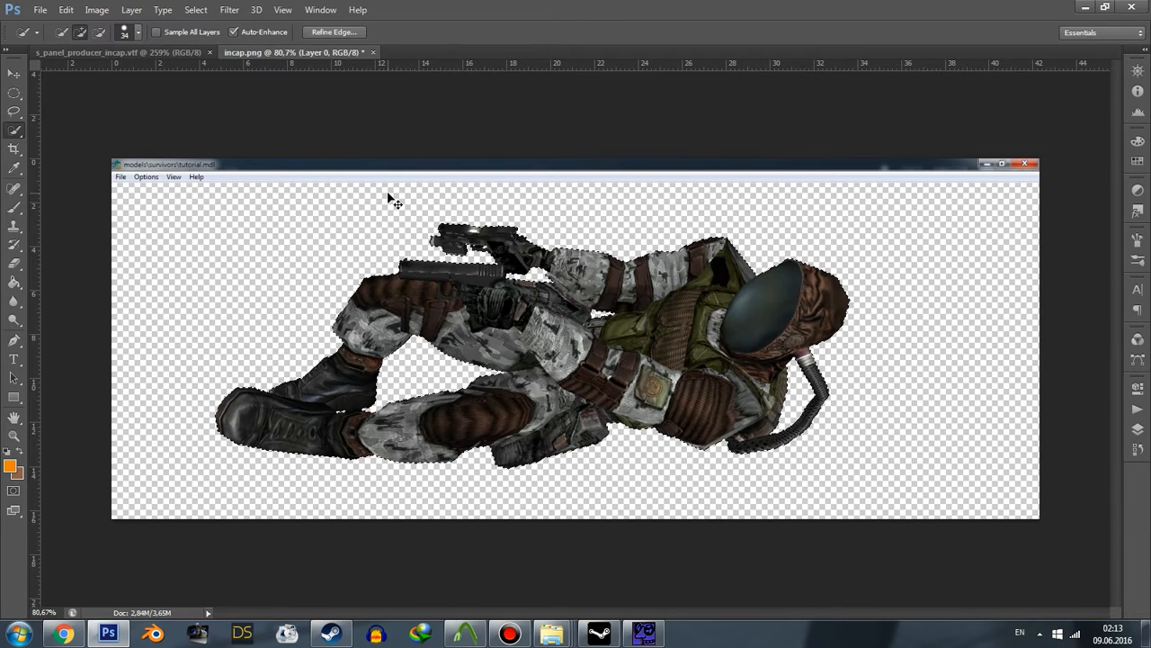
{"action": "left_click", "coordinate": [161, 53]}
{"action": "scroll", "coordinate": [586, 327], "scroll_direction": "down", "scroll_amount": 5, "text": "alt"}
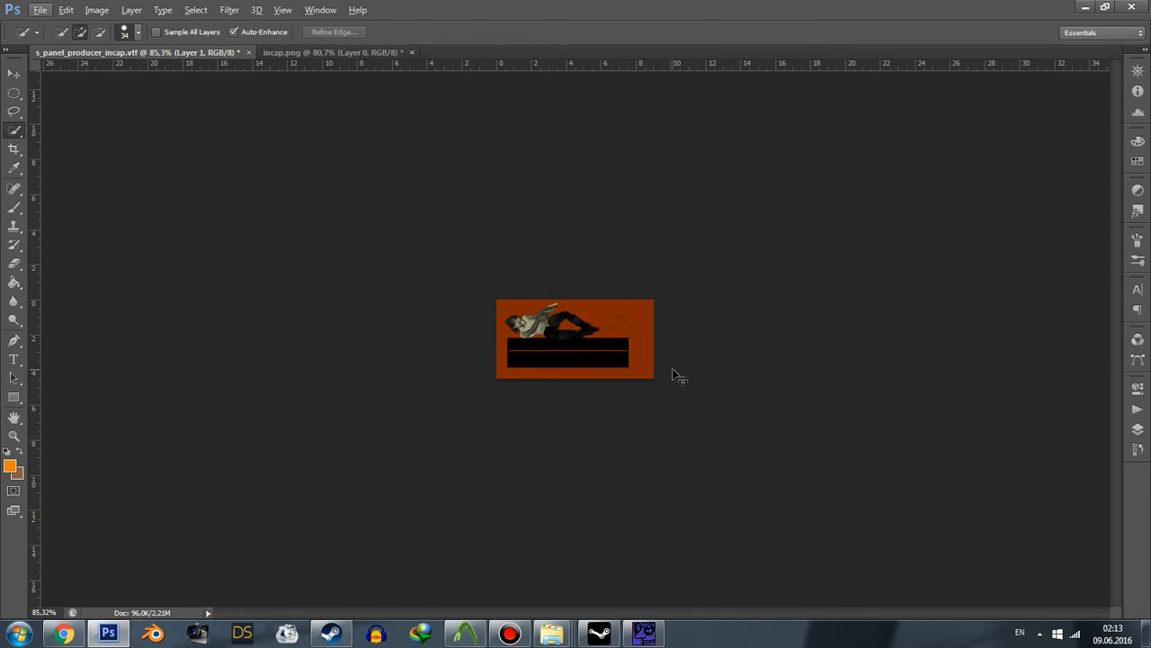
- Scale the pasted soldier to about 12% and place it over the original lying figure, above the black box
{"action": "key", "text": "ctrl+t"}
{"action": "scroll", "coordinate": [700, 372], "scroll_direction": "down", "scroll_amount": 3, "text": "alt"}
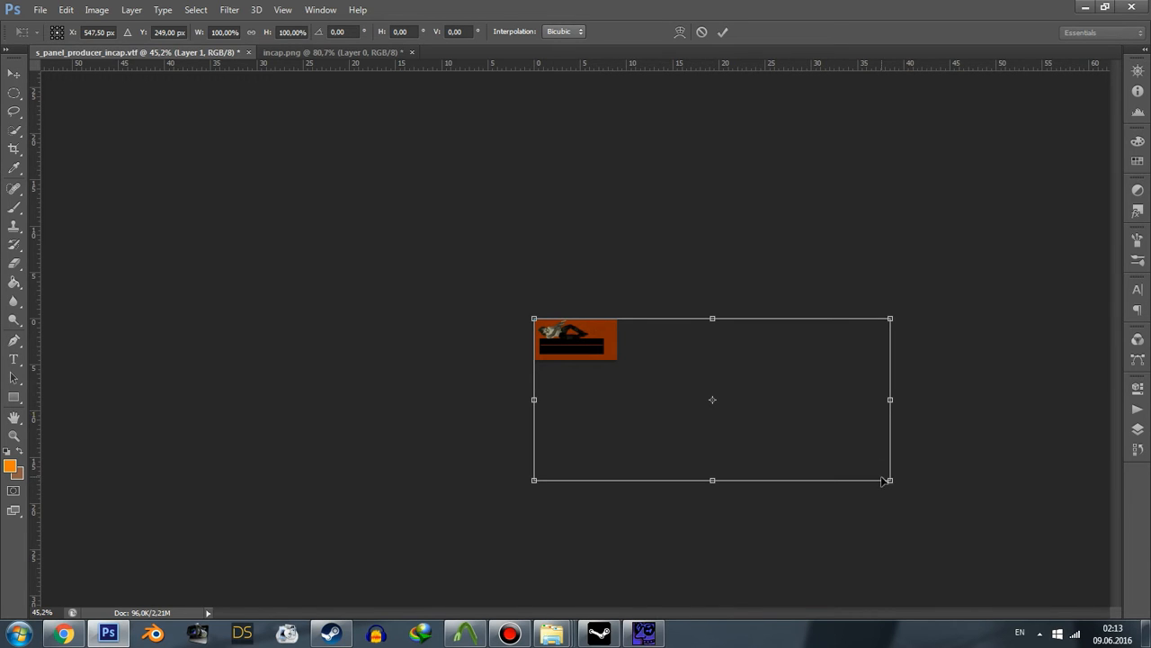
{"action": "left_click_drag", "start_coordinate": [892, 484], "coordinate": [580, 333]}
{"action": "scroll", "coordinate": [585, 334], "scroll_direction": "up", "scroll_amount": 8, "text": "alt"}
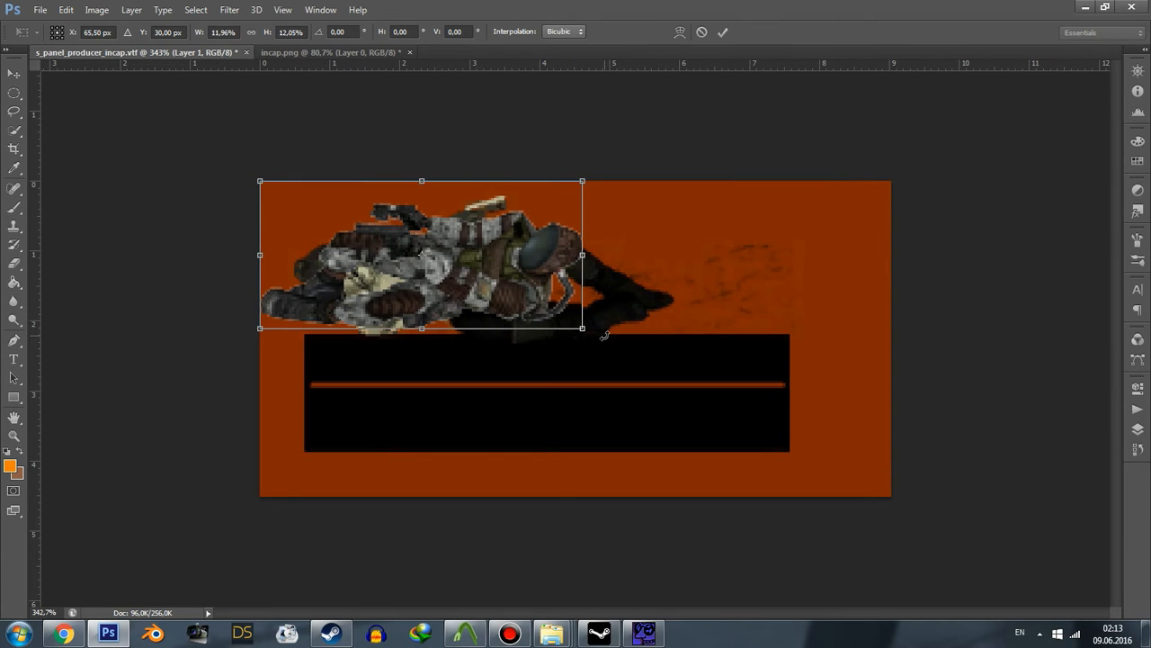
{"action": "left_click_drag", "start_coordinate": [583, 330], "coordinate": [607, 342]}
{"action": "key", "text": "ctrl+z"}
{"action": "left_click_drag", "start_coordinate": [491, 279], "coordinate": [528, 284]}
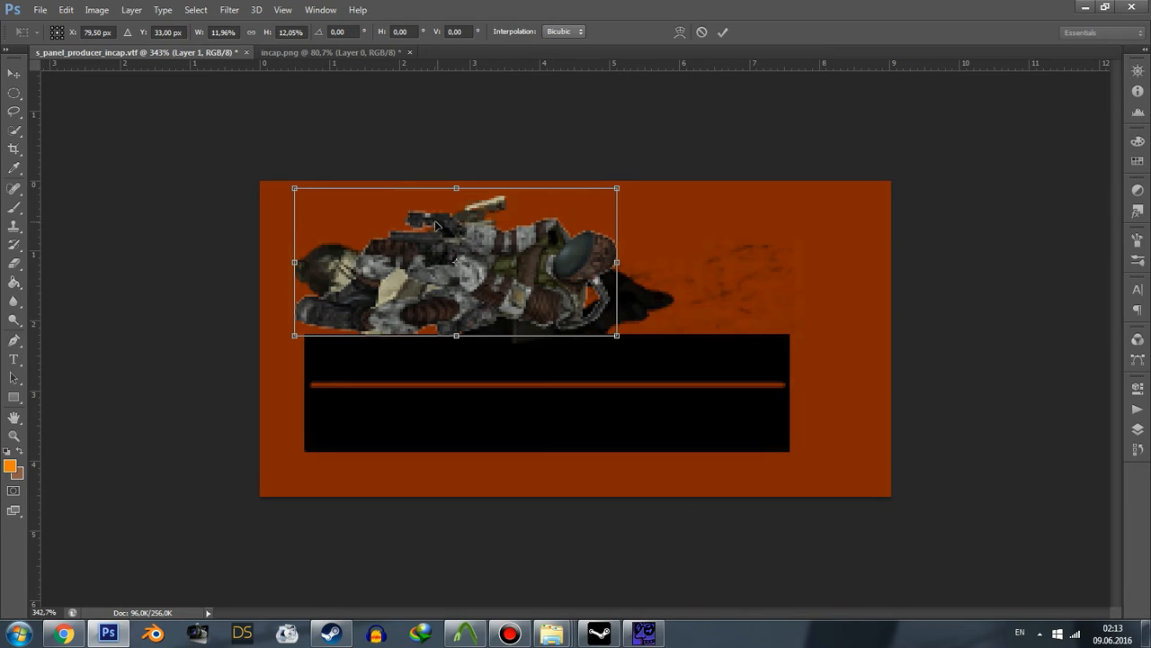
- Flip the soldier horizontally by setting its transform width to -11.96% and apply the transformation
{"action": "left_click", "coordinate": [212, 33]}
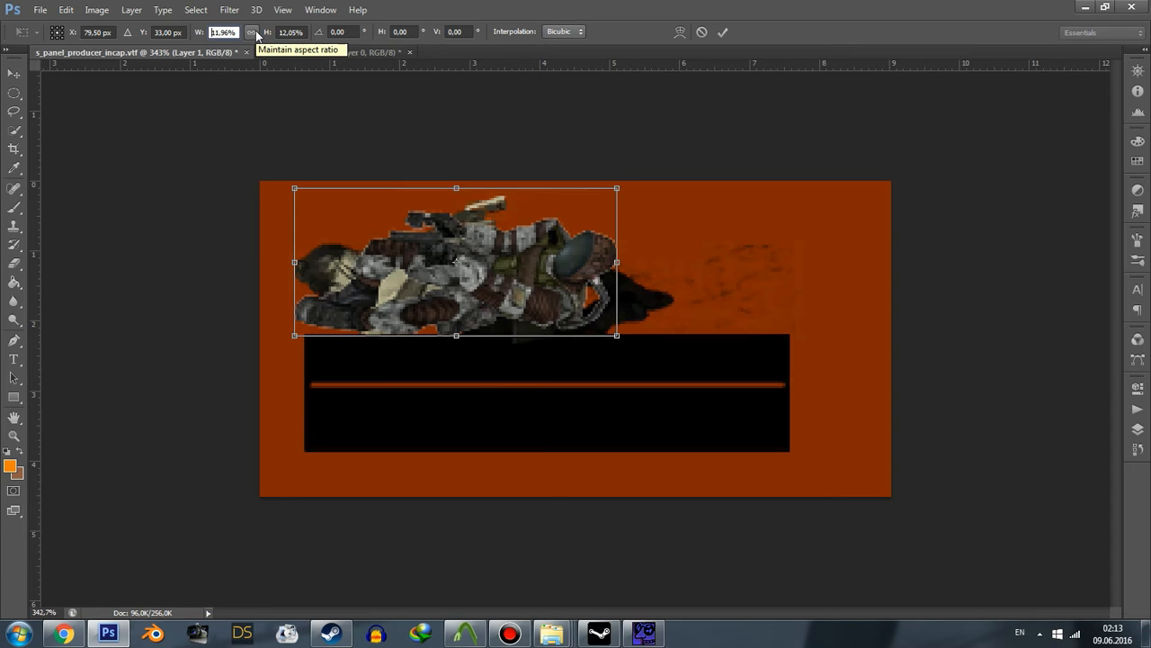
{"action": "key", "text": "Home"}
{"action": "type", "text": "-"}
{"action": "key", "text": "Return"}
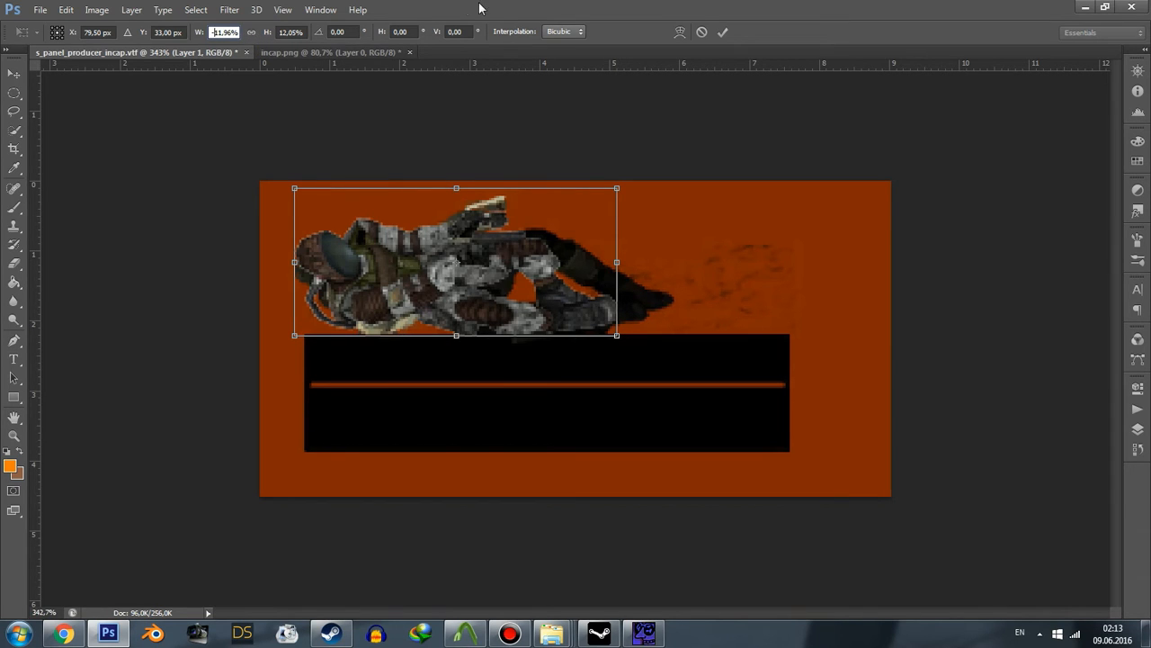
{"action": "left_click", "coordinate": [722, 32]}
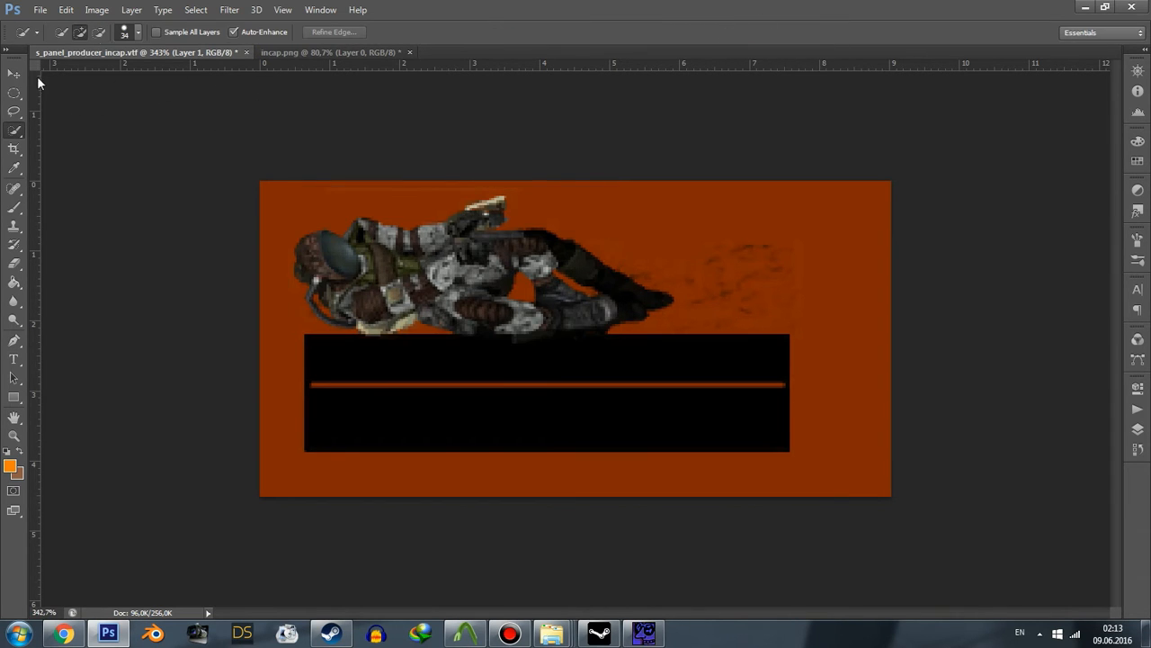
- Move the soldier slightly down and enlarge it to about 116% width and 125% height to cover the original figure
{"action": "left_click", "coordinate": [14, 73]}
{"action": "left_click_drag", "start_coordinate": [356, 258], "coordinate": [356, 271]}
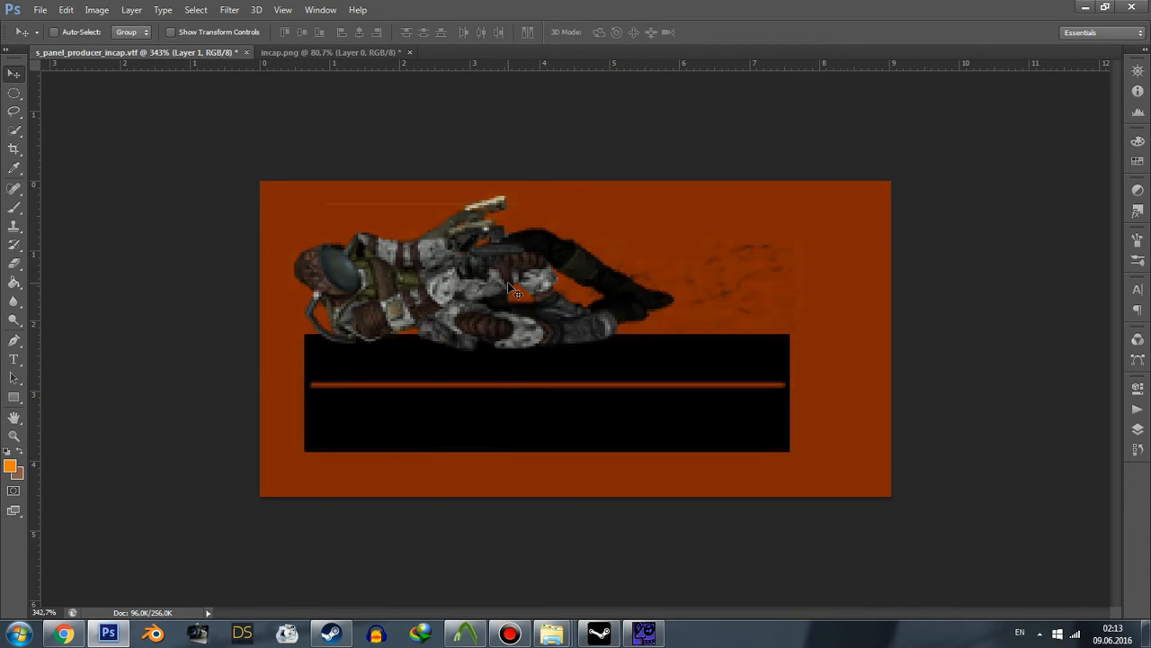
{"action": "key", "text": "ctrl+t"}
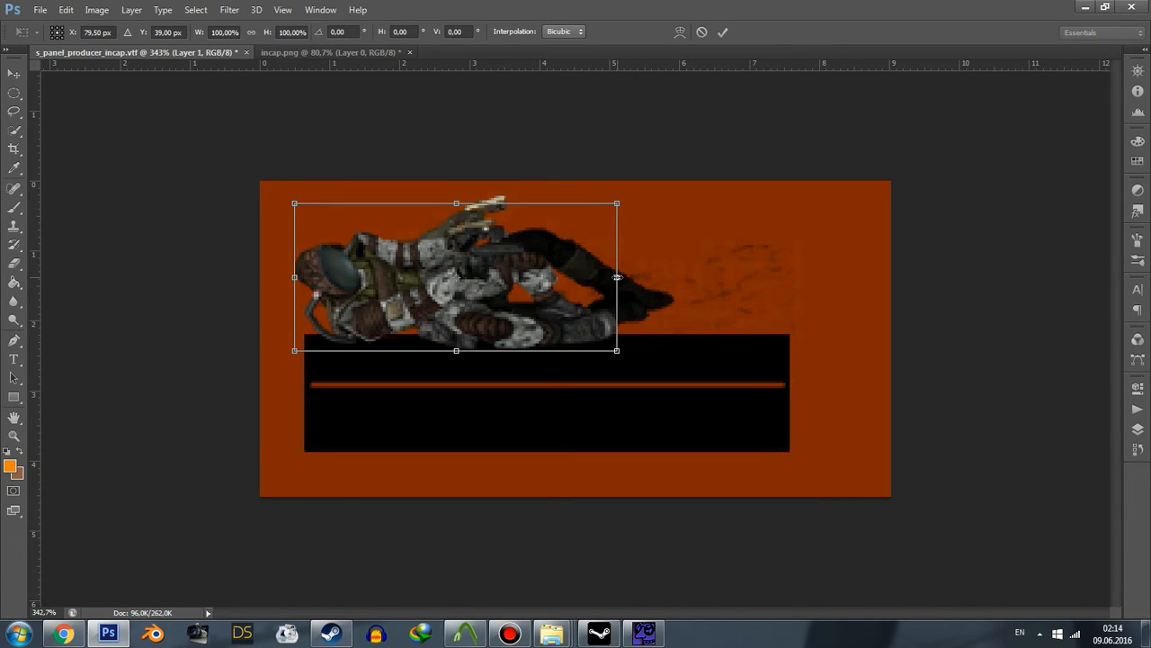
{"action": "left_click_drag", "start_coordinate": [617, 277], "coordinate": [635, 277]}
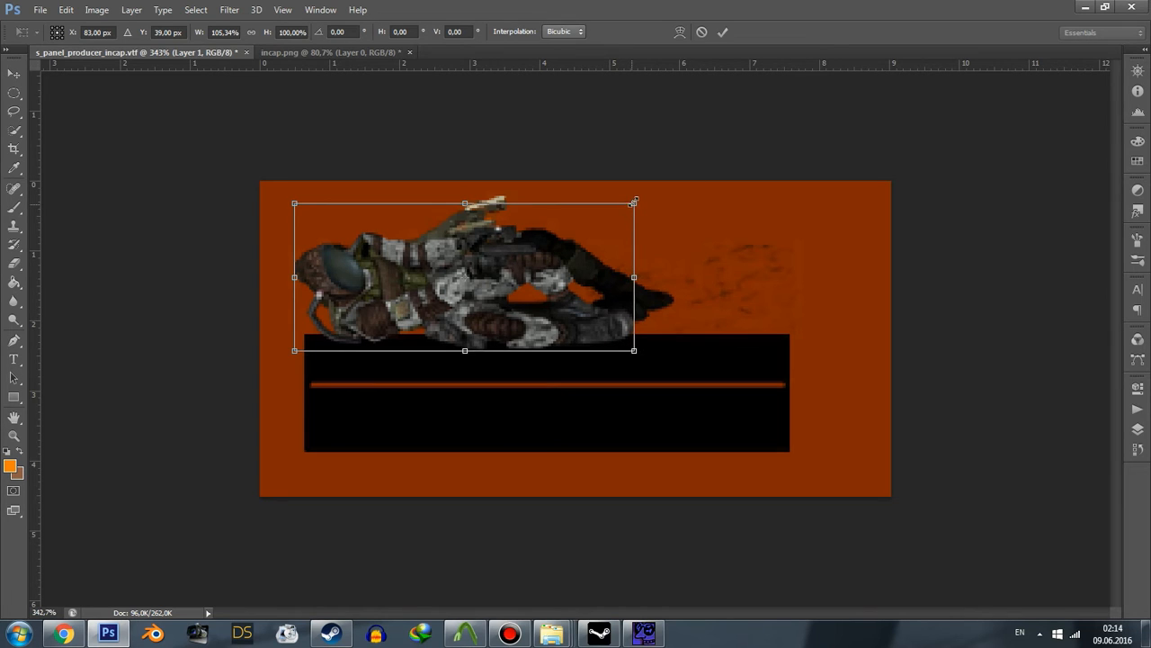
{"action": "left_click_drag", "start_coordinate": [634, 203], "coordinate": [627, 166]}
{"action": "left_click_drag", "start_coordinate": [628, 258], "coordinate": [668, 258]}
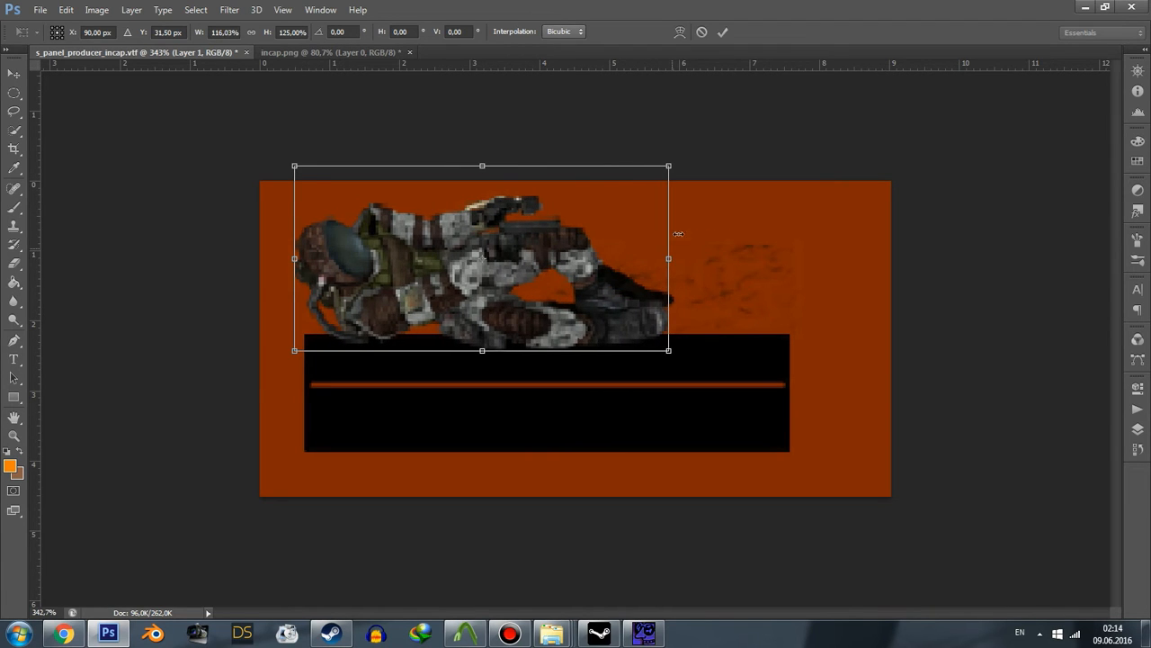
{"action": "left_click", "coordinate": [723, 32]}
- Lower the soldier onto the black box's upper edge and reduce its height to about 83%, keeping the full width
{"action": "scroll", "coordinate": [684, 288], "scroll_direction": "down", "scroll_amount": 3, "text": "alt"}
{"action": "scroll", "coordinate": [630, 297], "scroll_direction": "up", "scroll_amount": 4, "text": "alt"}
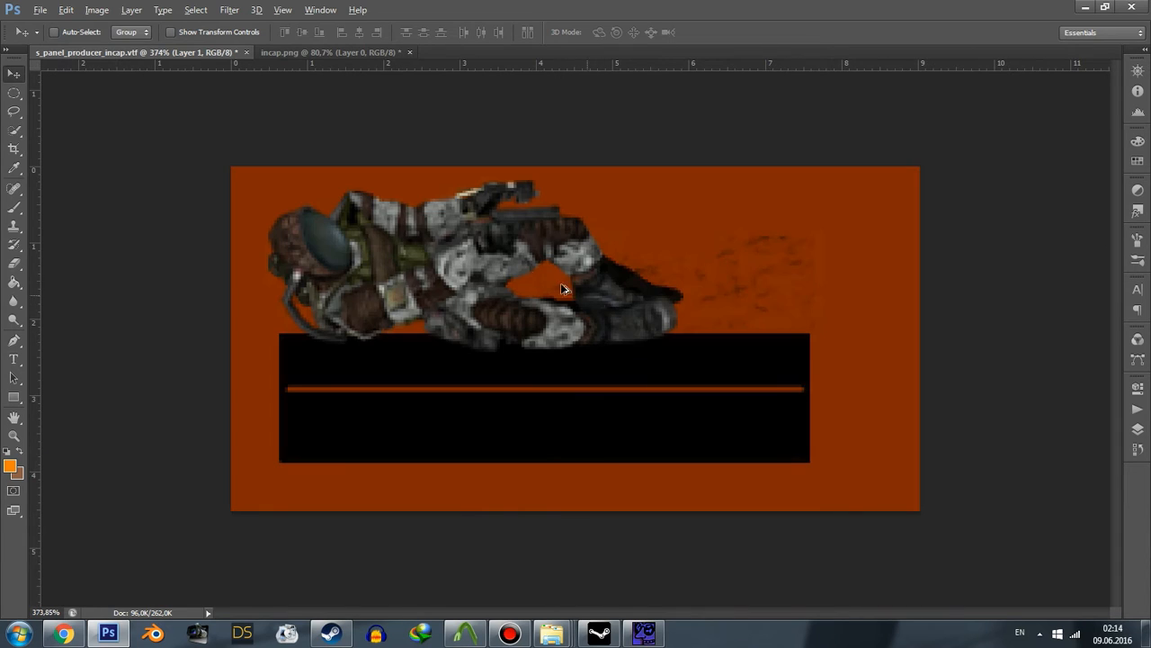
{"action": "left_click_drag", "start_coordinate": [407, 237], "coordinate": [432, 281]}
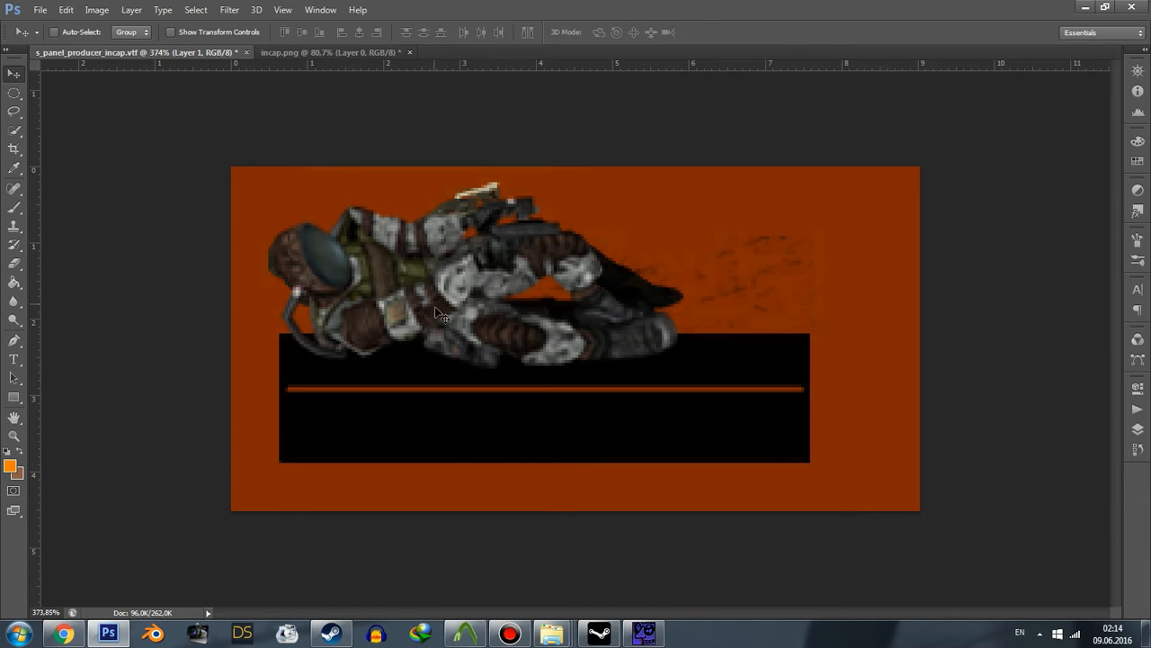
{"action": "key", "text": "ctrl+t"}
{"action": "left_click_drag", "start_coordinate": [474, 375], "coordinate": [475, 351]}
{"action": "left_click_drag", "start_coordinate": [474, 166], "coordinate": [474, 158]}
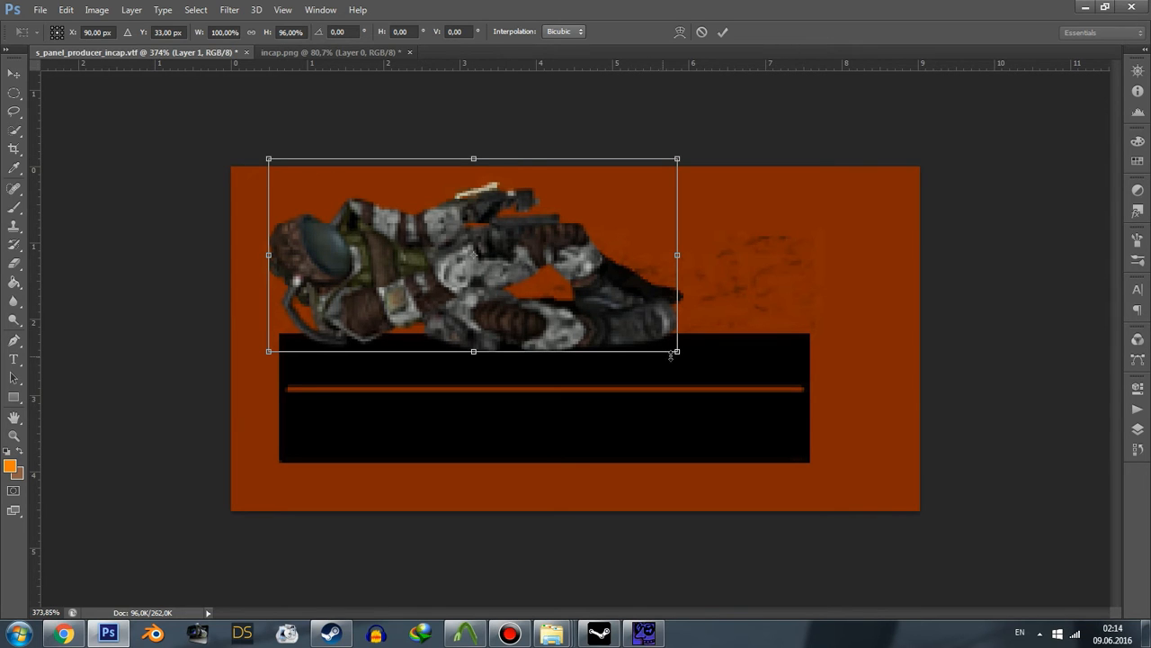
{"action": "left_click_drag", "start_coordinate": [678, 351], "coordinate": [676, 337]}
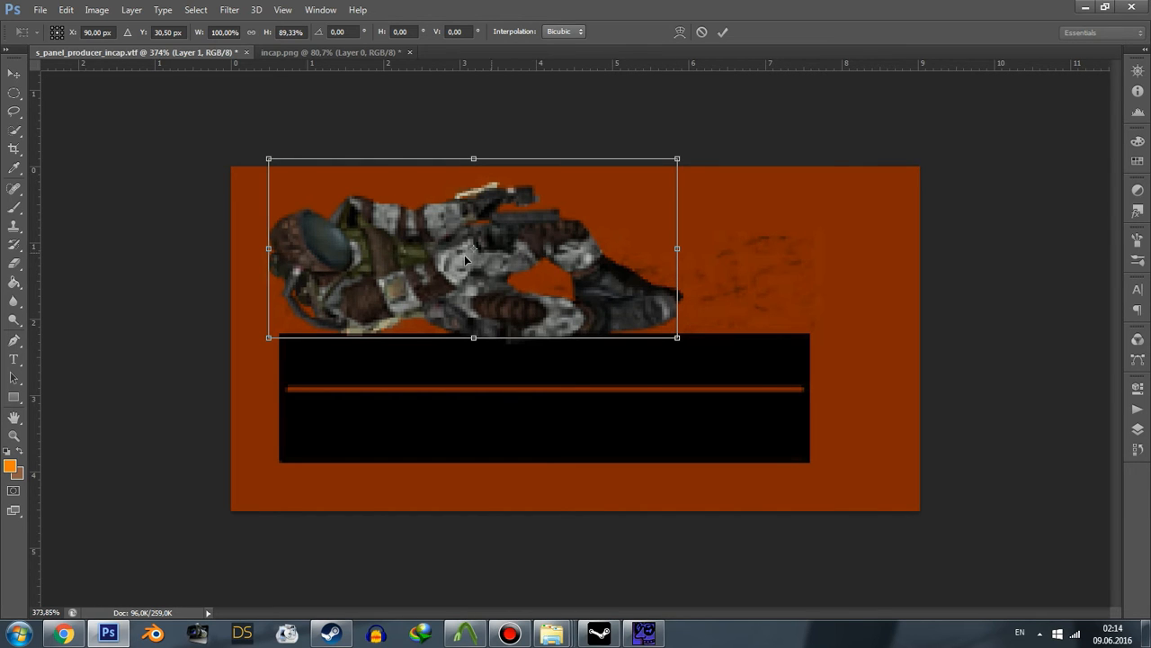
{"action": "left_click_drag", "start_coordinate": [403, 261], "coordinate": [404, 284]}
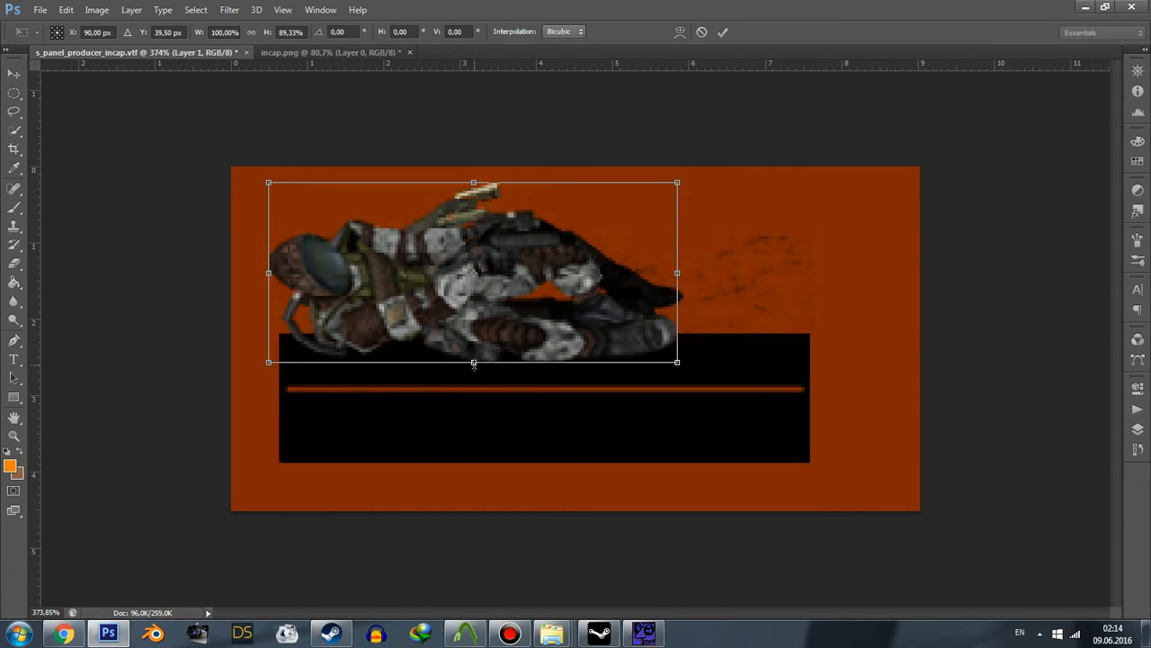
{"action": "left_click_drag", "start_coordinate": [473, 363], "coordinate": [473, 348]}
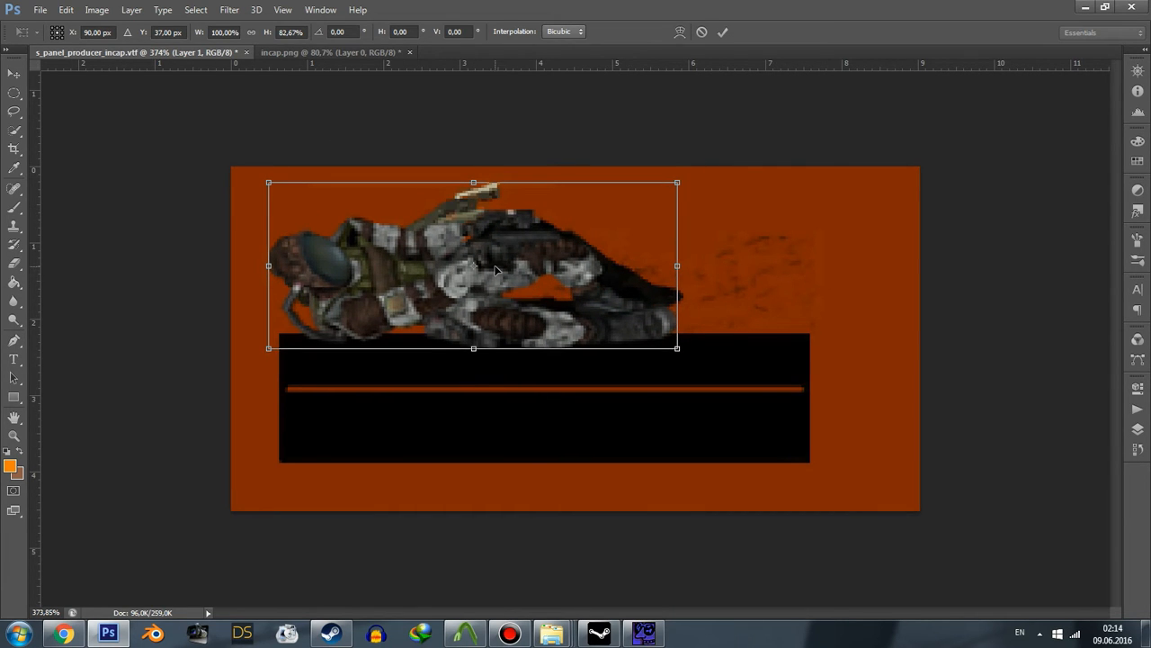
{"action": "left_click_drag", "start_coordinate": [495, 268], "coordinate": [499, 266]}
{"action": "left_click", "coordinate": [724, 35]}
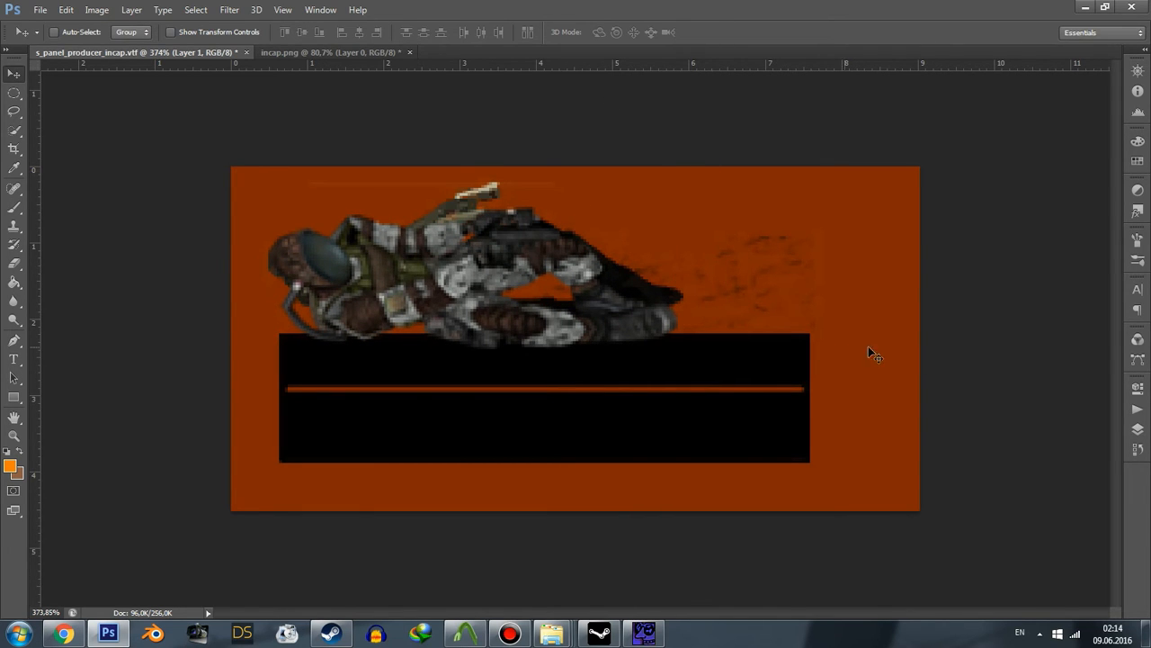
- Hide the soldier's layer, Layer 1, and make the Background layer active
{"action": "left_click", "coordinate": [1138, 429]}
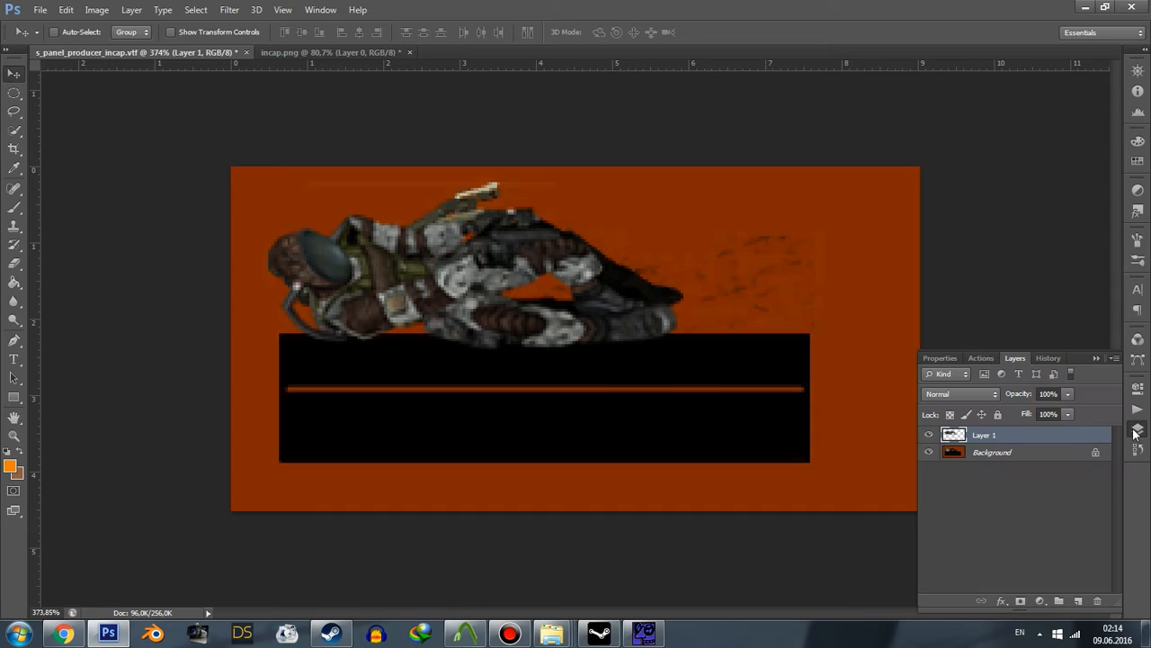
{"action": "left_click", "coordinate": [929, 435]}
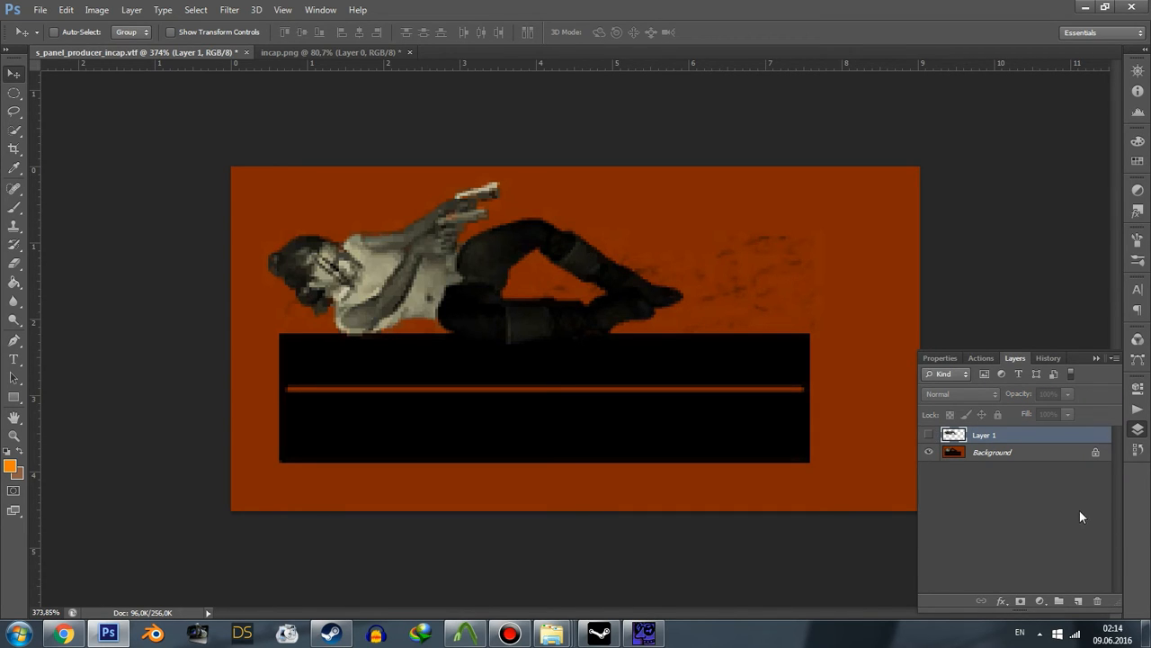
{"action": "left_click", "coordinate": [997, 454]}
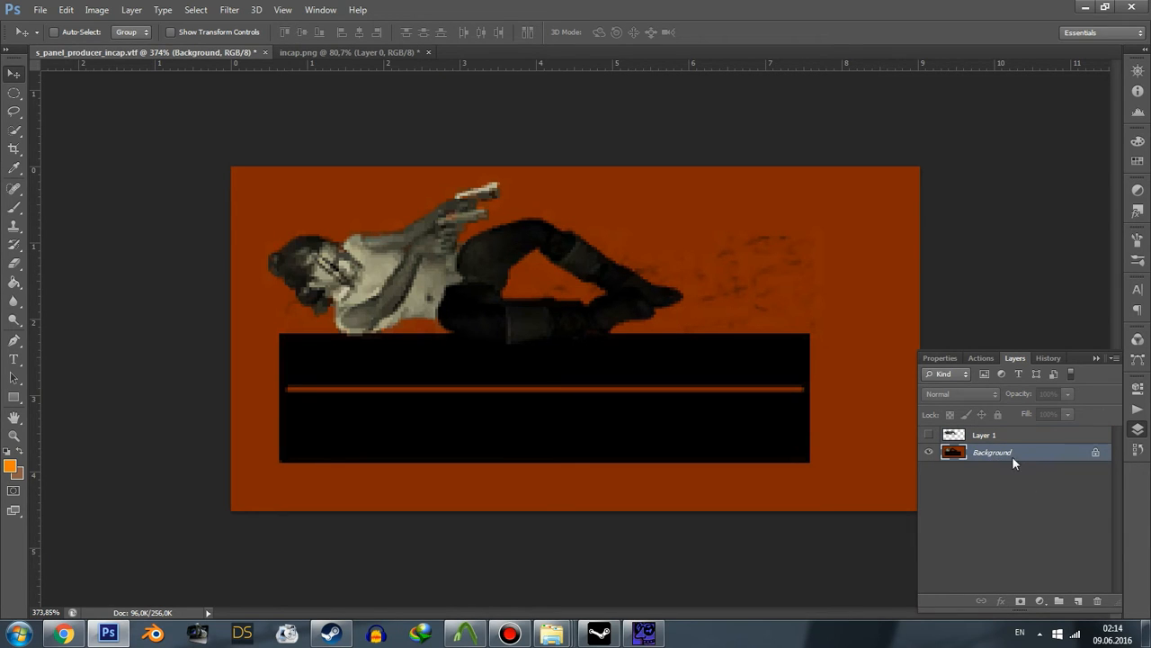
{"action": "right_click", "coordinate": [1014, 460]}
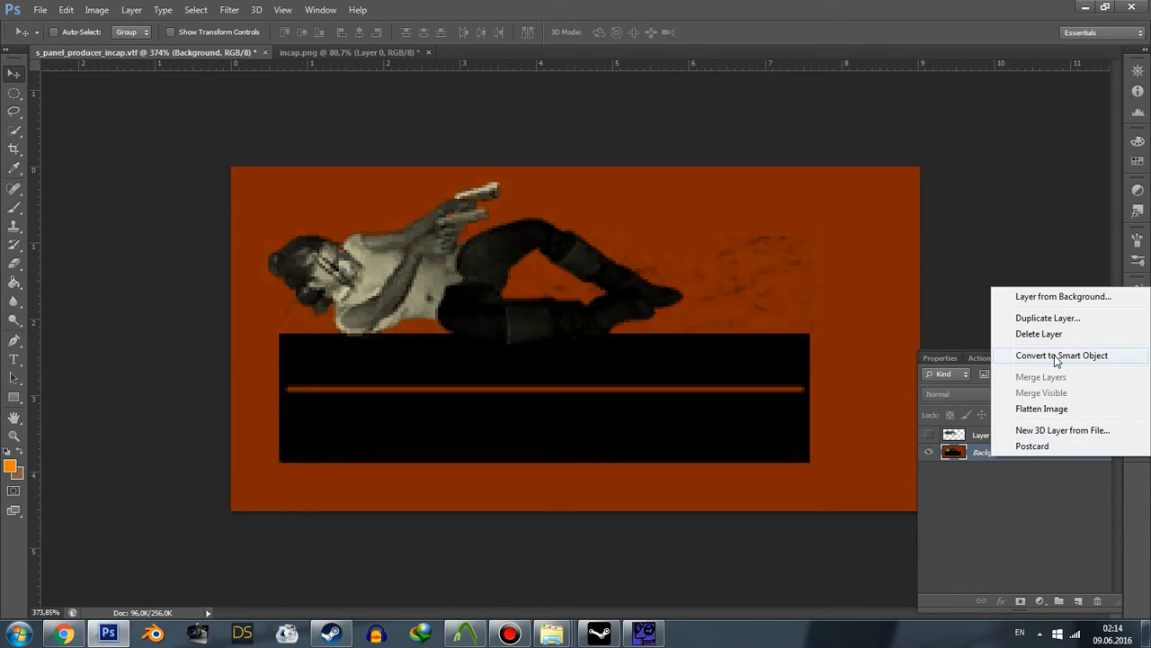
{"action": "left_click", "coordinate": [990, 524]}
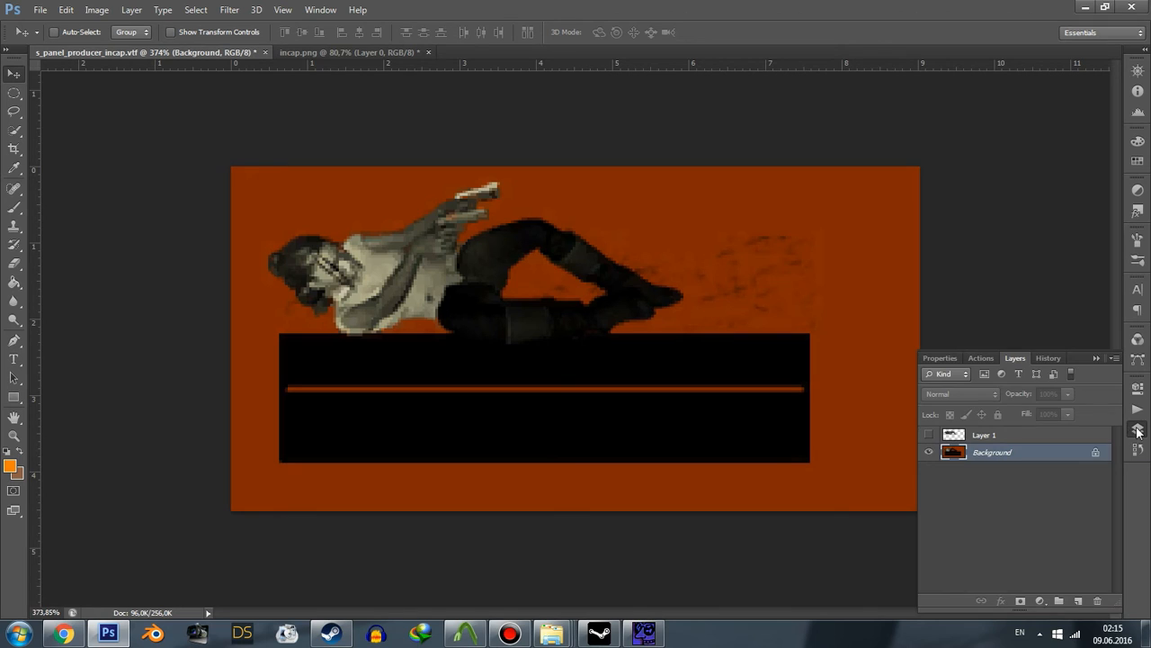
{"action": "left_click", "coordinate": [1137, 431]}
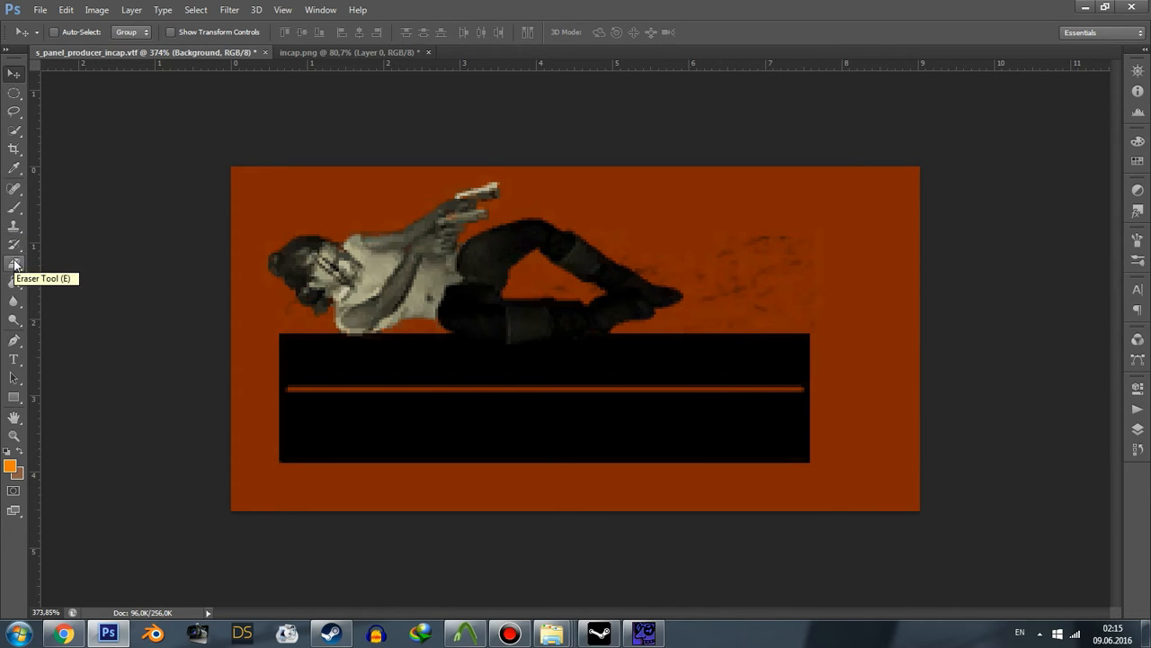
- Select the original lying figure on the Background layer with the Quick Selection tool, leaving out the orange area and black box
{"action": "left_click", "coordinate": [14, 130]}
{"action": "left_click", "coordinate": [1137, 430]}
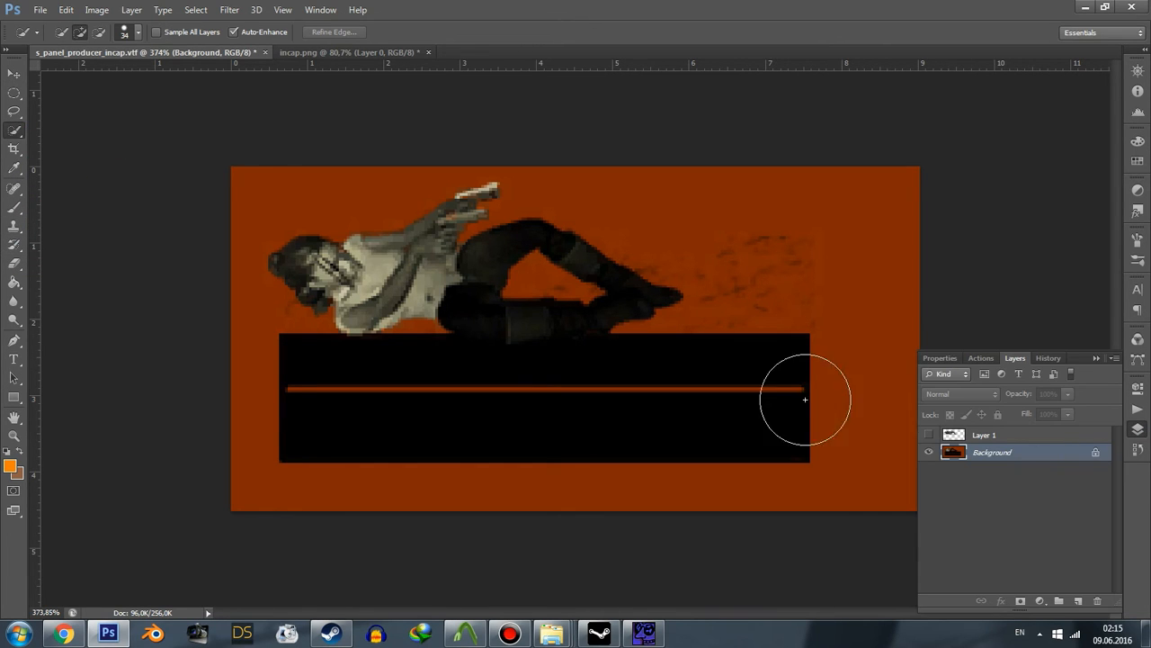
{"action": "left_click", "coordinate": [369, 281]}
{"action": "mouse_move", "coordinate": [368, 281]}
{"action": "left_mouse_down"}
{"action": "mouse_move", "coordinate": [404, 268]}
{"action": "mouse_move", "coordinate": [539, 270]}
{"action": "mouse_move", "coordinate": [488, 262]}
{"action": "mouse_move", "coordinate": [398, 327]}
{"action": "mouse_move", "coordinate": [324, 406]}
{"action": "mouse_move", "coordinate": [645, 428]}
{"action": "mouse_move", "coordinate": [771, 455]}
{"action": "mouse_move", "coordinate": [854, 295]}
{"action": "mouse_move", "coordinate": [783, 212]}
{"action": "left_mouse_up"}
{"action": "mouse_move", "coordinate": [532, 379]}
{"action": "left_mouse_down", "text": "alt"}
{"action": "mouse_move", "coordinate": [368, 480]}
{"action": "mouse_move", "coordinate": [231, 438]}
{"action": "mouse_move", "coordinate": [237, 360]}
{"action": "mouse_move", "coordinate": [207, 288]}
{"action": "mouse_move", "coordinate": [215, 197]}
{"action": "mouse_move", "coordinate": [386, 126]}
{"action": "mouse_move", "coordinate": [462, 189]}
{"action": "left_mouse_up", "text": "alt"}
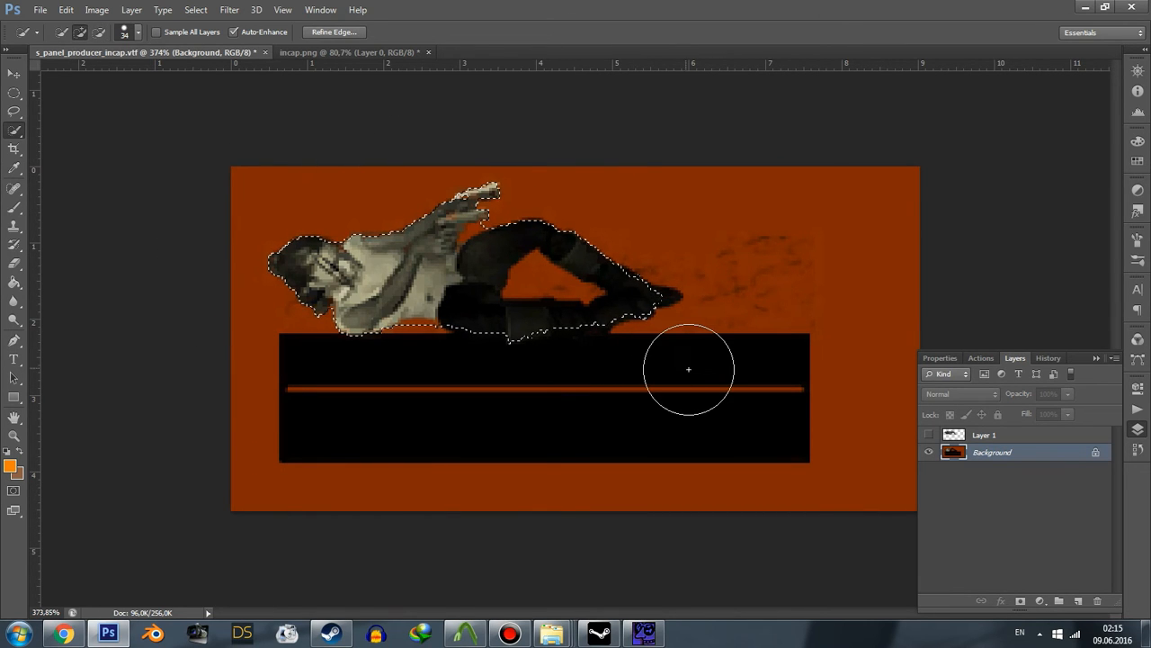
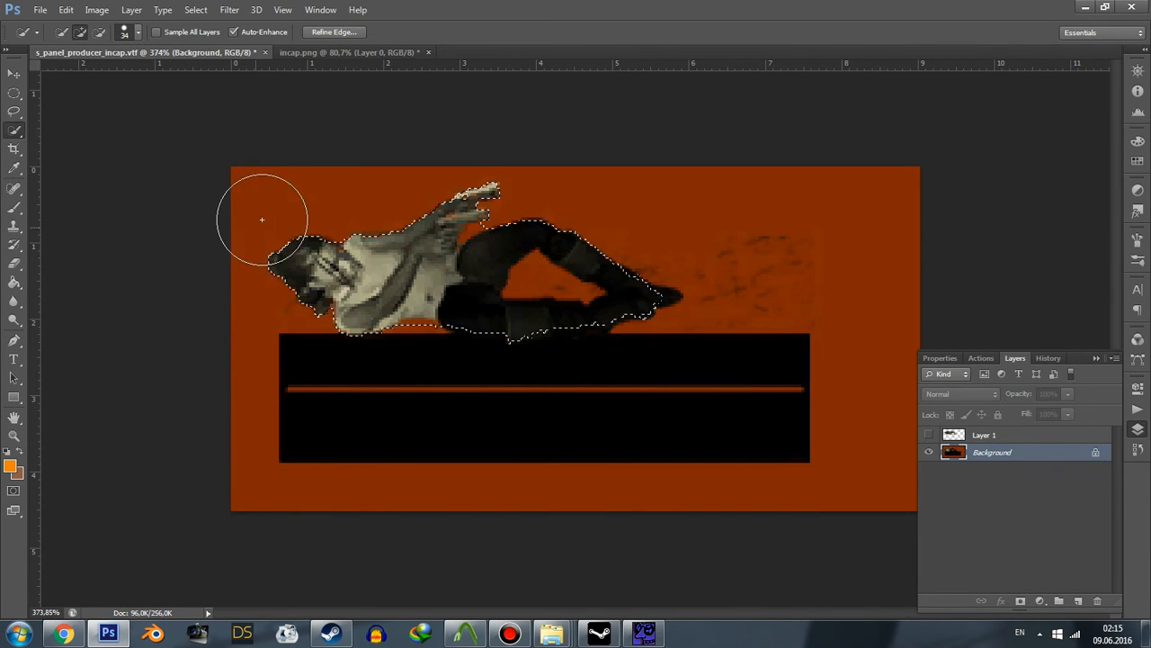
{"action": "key", "text": "alt"}
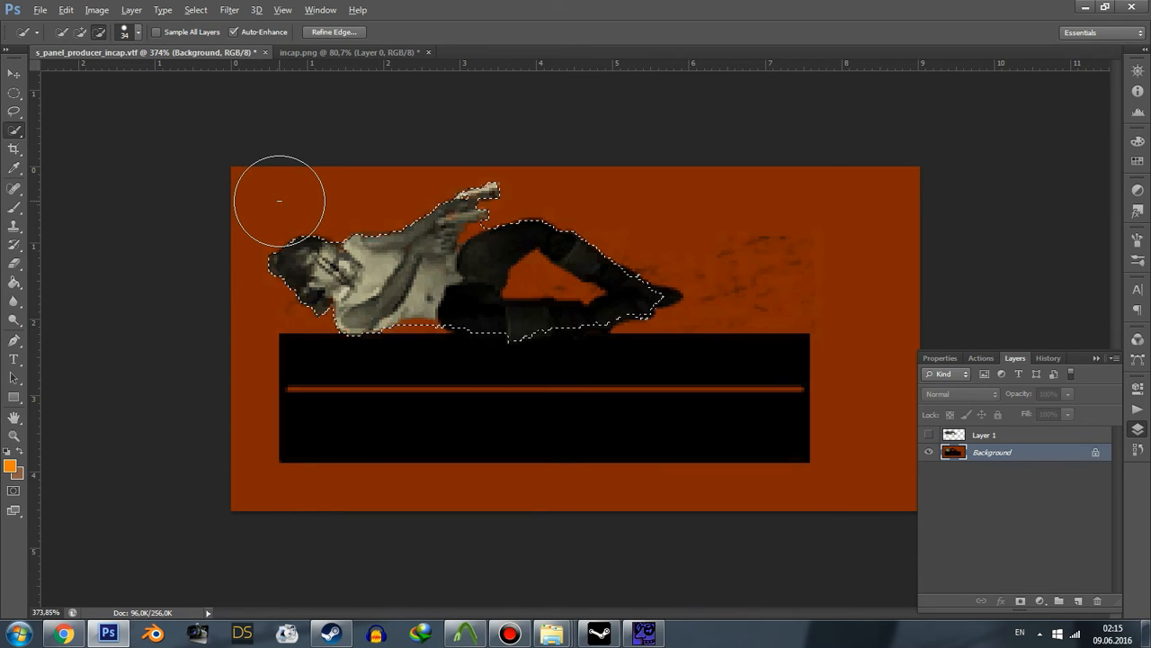
- Paint the selected figure over with the background's orange-brown #832900 using a size 20 brush, and deselect the area
{"action": "left_click", "coordinate": [14, 207]}
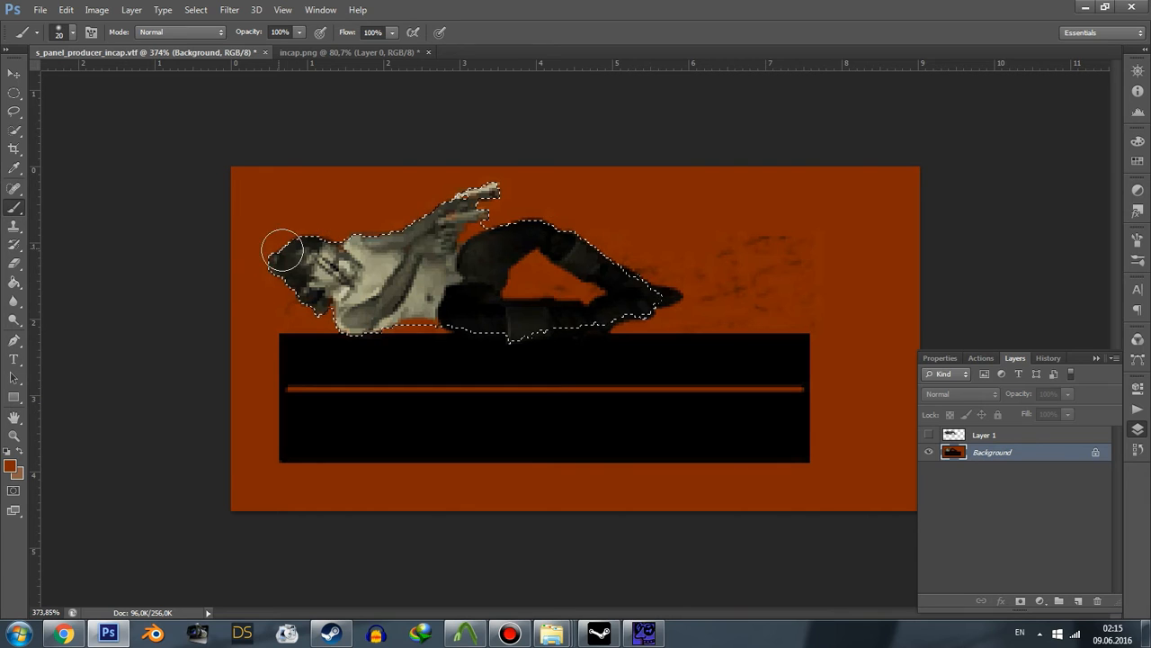
{"action": "left_click", "coordinate": [12, 464]}
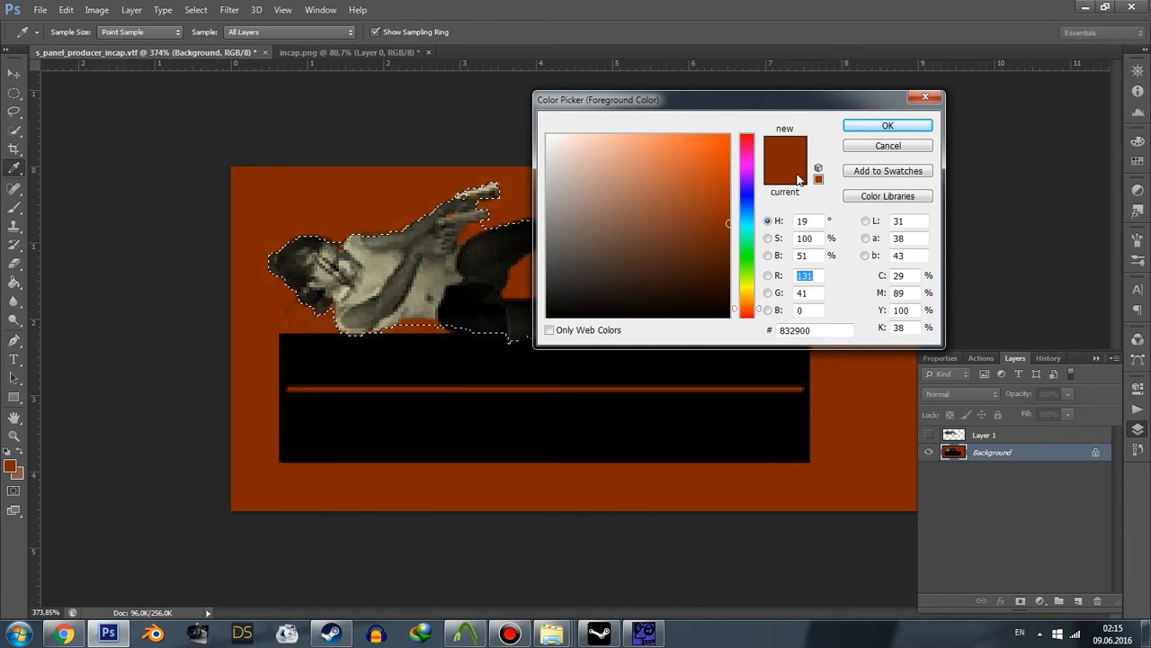
{"action": "left_click", "coordinate": [884, 128]}
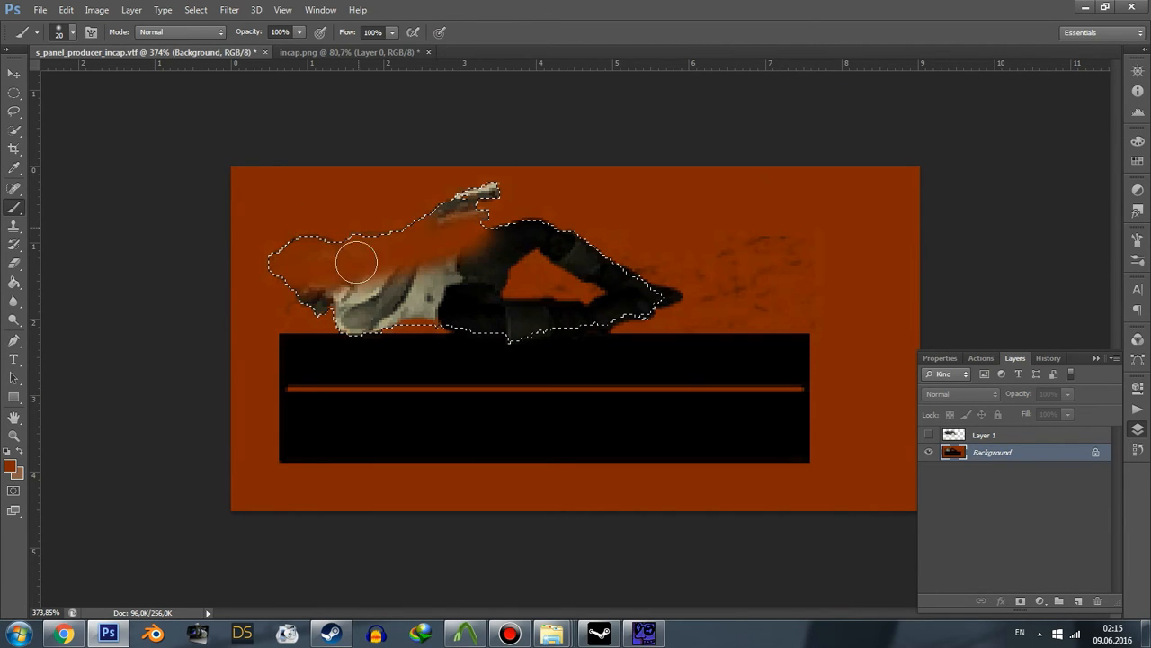
{"action": "mouse_move", "coordinate": [285, 223]}
{"action": "left_mouse_down"}
{"action": "mouse_move", "coordinate": [223, 340]}
{"action": "mouse_move", "coordinate": [818, 270]}
{"action": "left_mouse_up"}
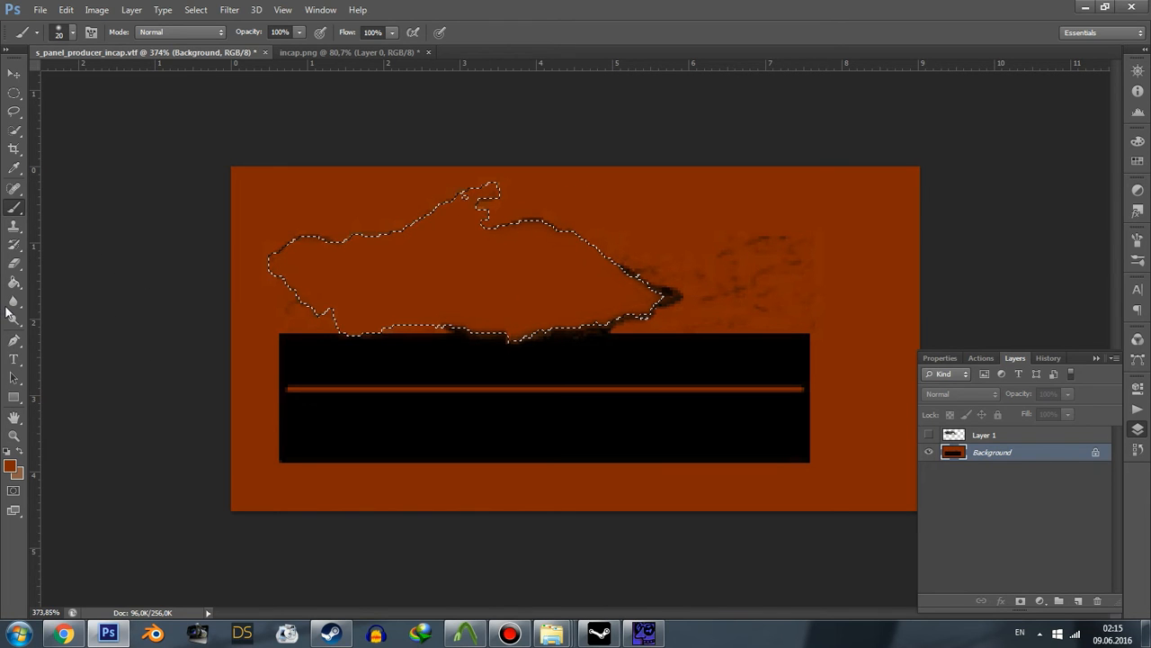
{"action": "left_click", "coordinate": [13, 130]}
{"action": "right_click", "coordinate": [370, 244]}
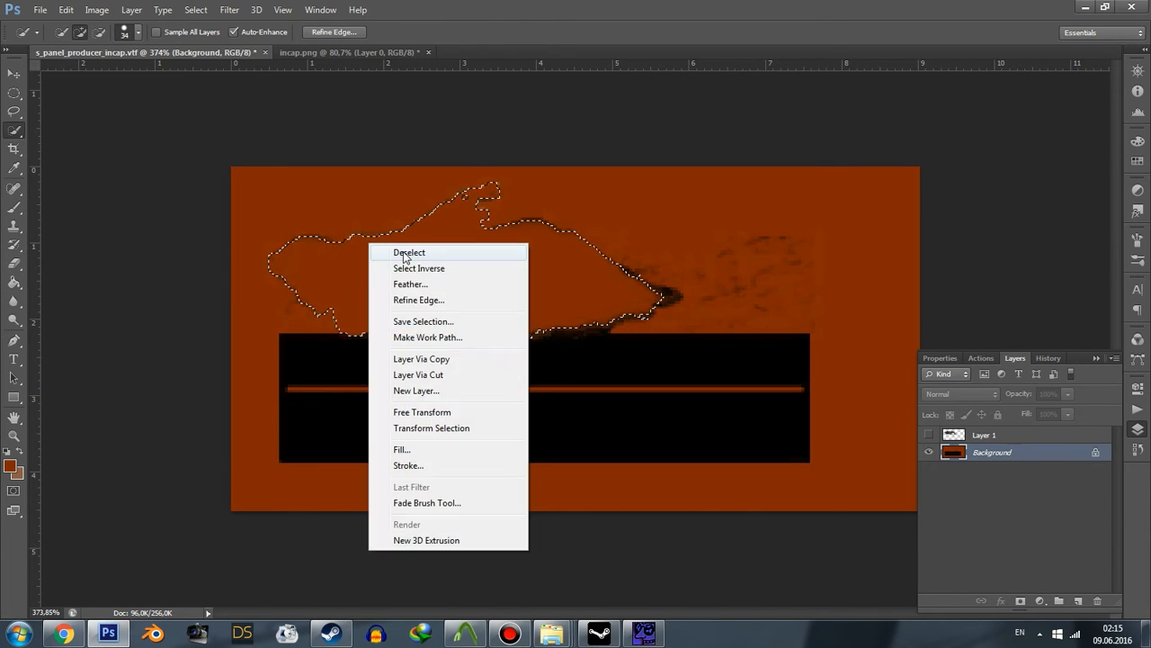
{"action": "left_click", "coordinate": [406, 253]}
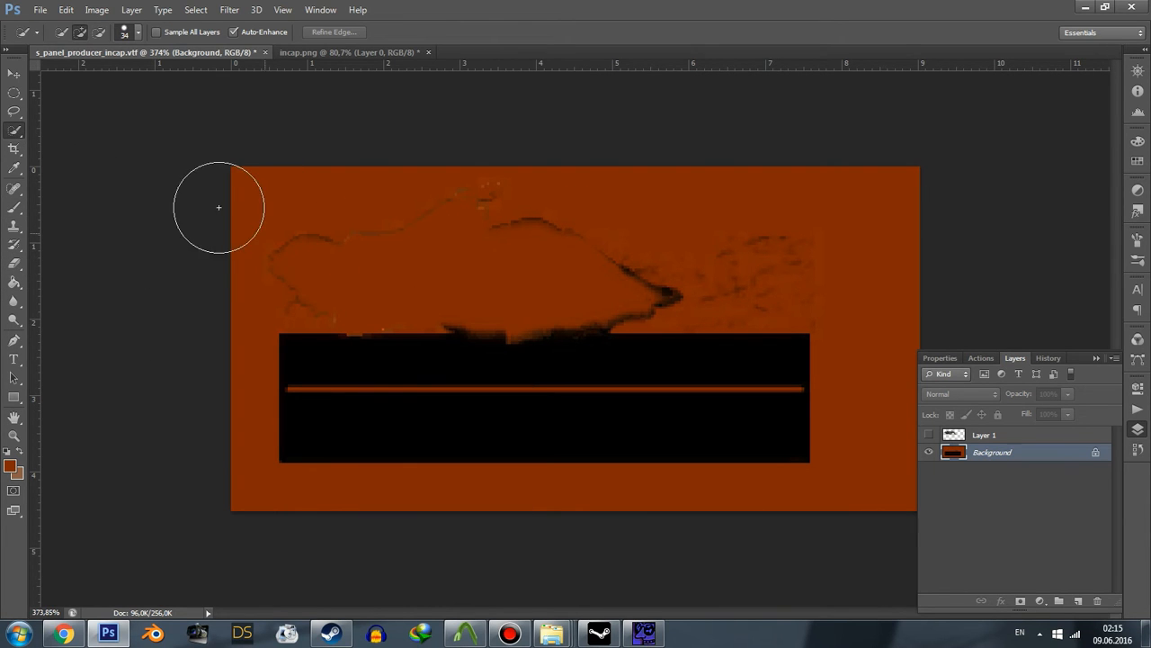
- Brush the same orange-brown over the leftover figure outline and dark specks above the black box
{"action": "left_click", "coordinate": [14, 208]}
{"action": "mouse_move", "coordinate": [524, 208]}
{"action": "left_mouse_down"}
{"action": "mouse_move", "coordinate": [458, 200]}
{"action": "mouse_move", "coordinate": [325, 243]}
{"action": "mouse_move", "coordinate": [280, 275]}
{"action": "mouse_move", "coordinate": [303, 303]}
{"action": "mouse_move", "coordinate": [501, 221]}
{"action": "mouse_move", "coordinate": [564, 229]}
{"action": "mouse_move", "coordinate": [671, 291]}
{"action": "mouse_move", "coordinate": [564, 318]}
{"action": "mouse_move", "coordinate": [321, 311]}
{"action": "mouse_move", "coordinate": [591, 290]}
{"action": "mouse_move", "coordinate": [812, 245]}
{"action": "mouse_move", "coordinate": [761, 288]}
{"action": "mouse_move", "coordinate": [815, 291]}
{"action": "mouse_move", "coordinate": [563, 293]}
{"action": "mouse_move", "coordinate": [527, 207]}
{"action": "mouse_move", "coordinate": [284, 262]}
{"action": "left_mouse_up"}
{"action": "key", "text": "ctrl+z"}
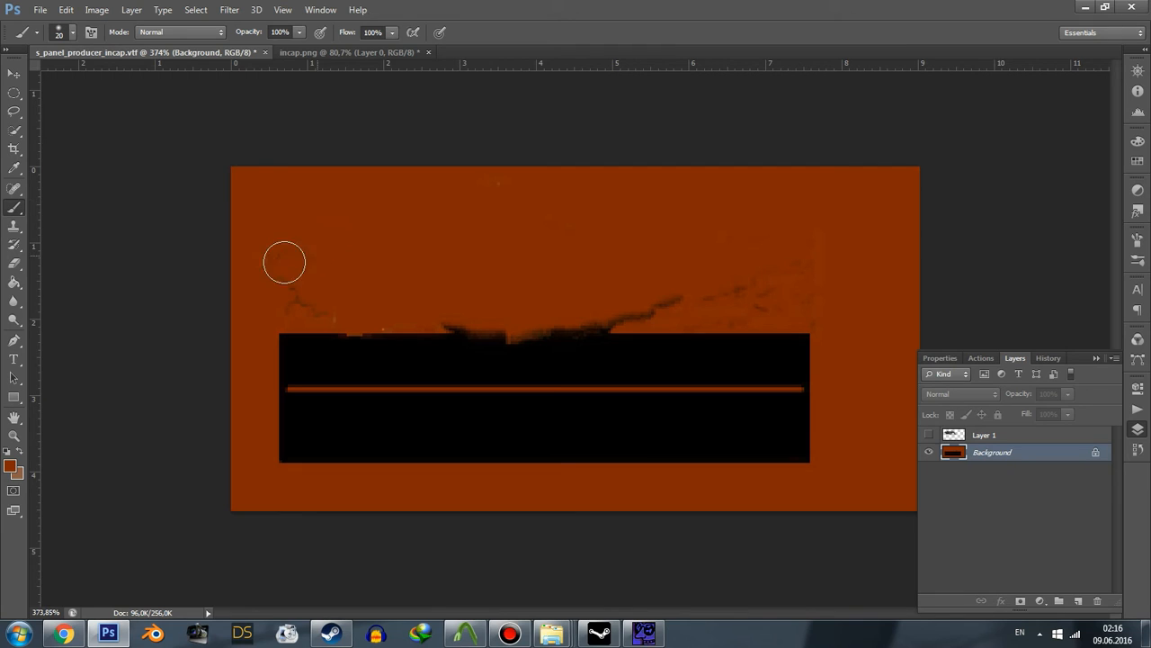
{"action": "mouse_move", "coordinate": [322, 304]}
{"action": "left_mouse_down"}
{"action": "mouse_move", "coordinate": [566, 314]}
{"action": "mouse_move", "coordinate": [789, 258]}
{"action": "left_mouse_up"}
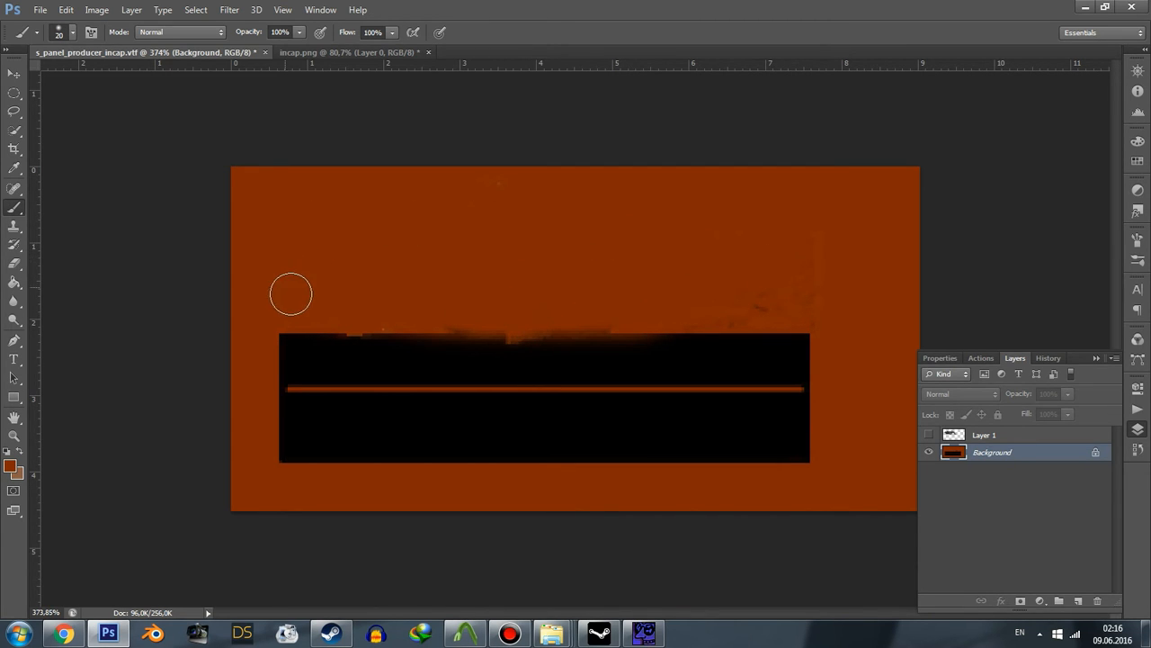
{"action": "left_click_drag", "start_coordinate": [345, 316], "coordinate": [627, 311]}
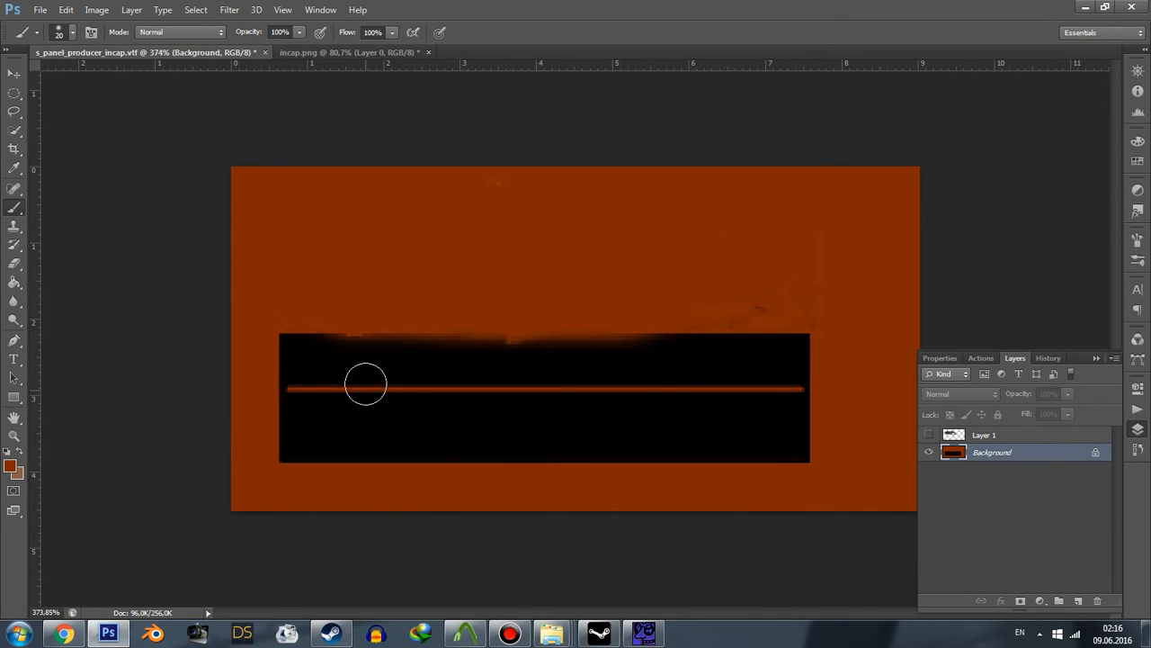
- Repaint the black box's smeared upper edge with black sampled from the box, and resample the orange-brown background colour
{"action": "left_click", "coordinate": [367, 365], "text": "alt"}
{"action": "left_click_drag", "start_coordinate": [648, 361], "coordinate": [327, 360]}
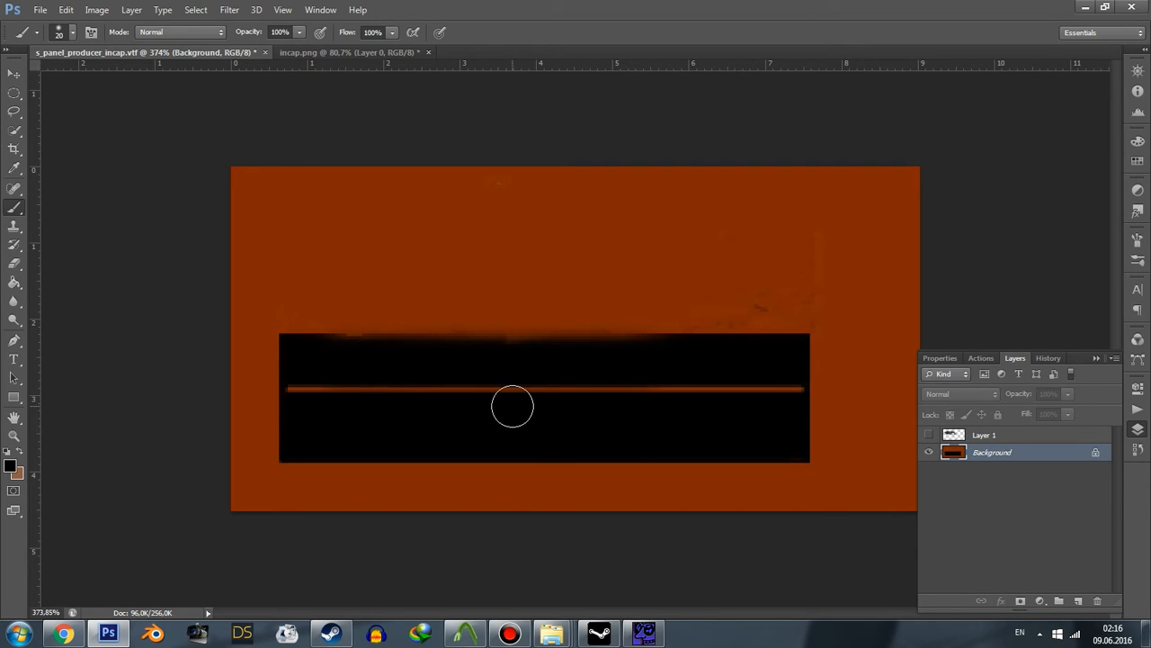
{"action": "left_click", "coordinate": [364, 258], "text": "alt"}
- Show Layer 1 again and erase the faint streak above the soldier on that layer with the Eraser
{"action": "left_click", "coordinate": [930, 435]}
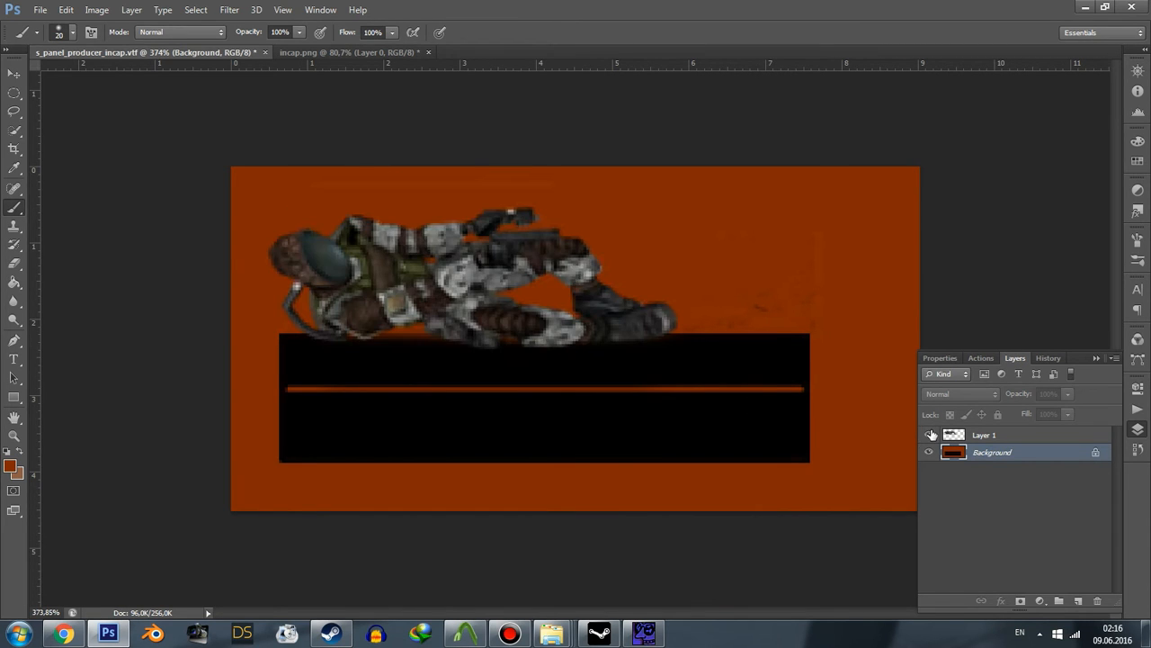
{"action": "left_click", "coordinate": [930, 434]}
{"action": "left_click", "coordinate": [930, 434]}
{"action": "left_click", "coordinate": [14, 263]}
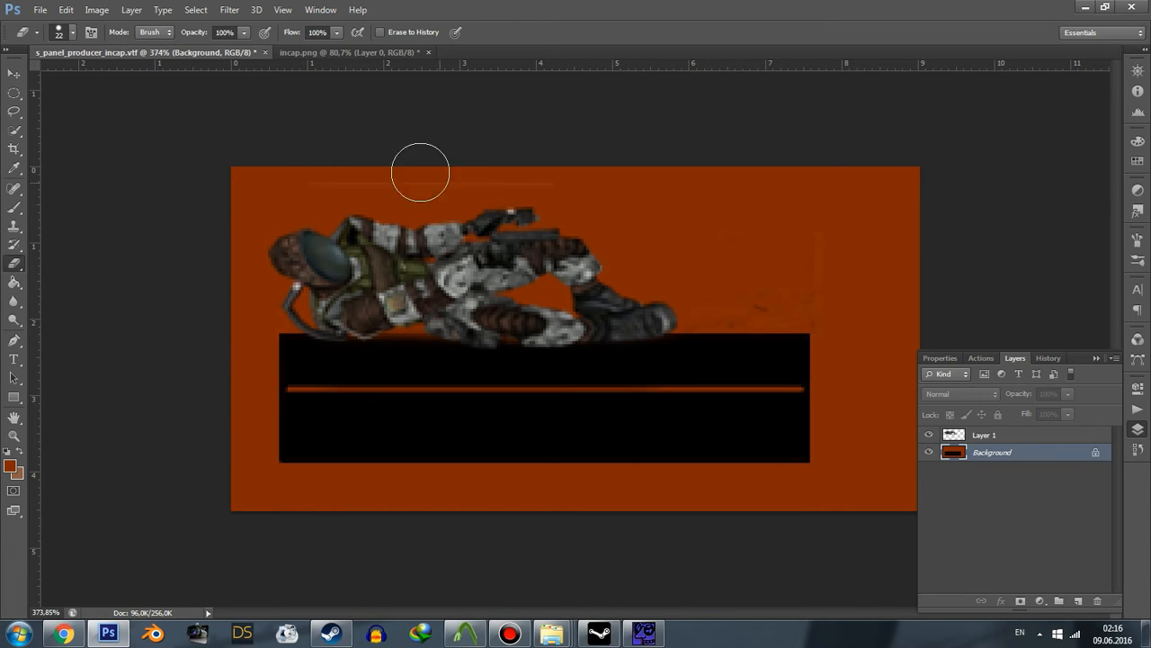
{"action": "left_click", "coordinate": [304, 186]}
{"action": "key", "text": "ctrl+z"}
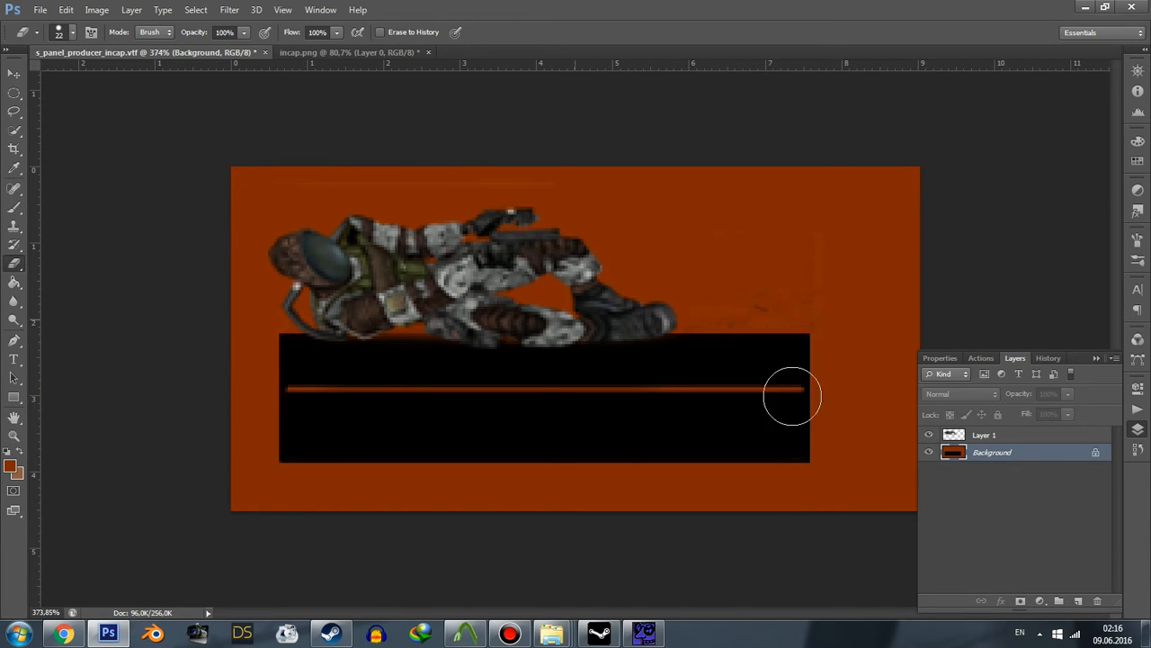
{"action": "left_click", "coordinate": [962, 438]}
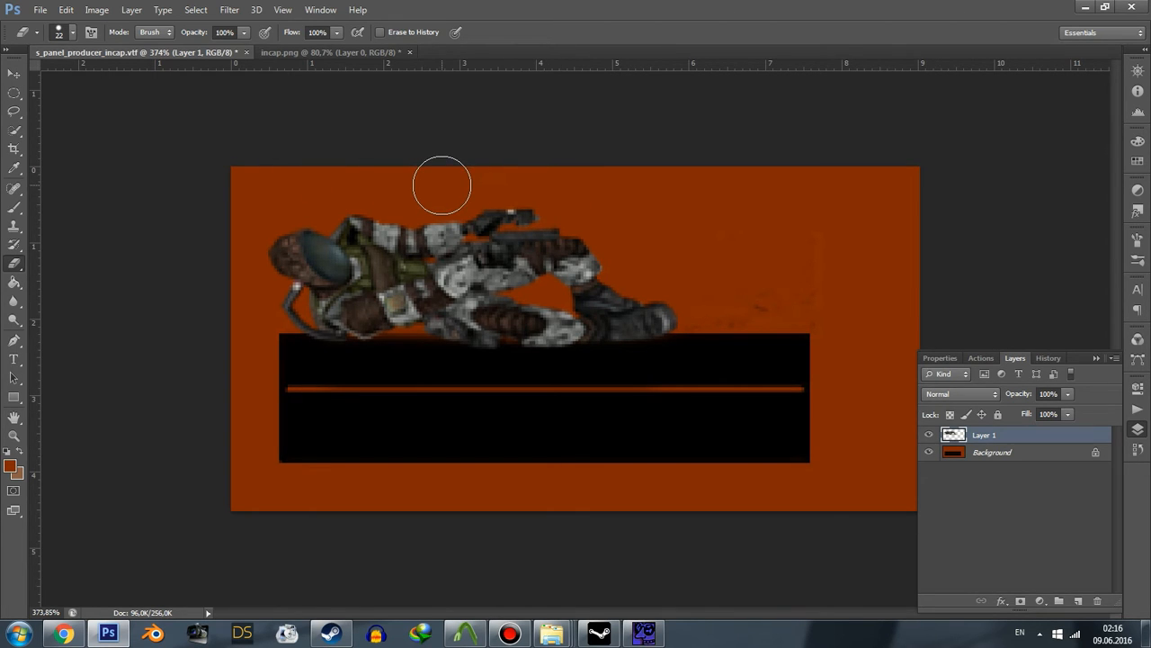
- Save the panel in VTF format over s_panel_producer_incap.vtf in the Monolith Pack folder, accepting the VTF export options
{"action": "scroll", "coordinate": [569, 276], "scroll_direction": "down", "scroll_amount": 3, "text": "alt"}
{"action": "scroll", "coordinate": [568, 278], "scroll_direction": "up", "scroll_amount": 1, "text": "alt"}
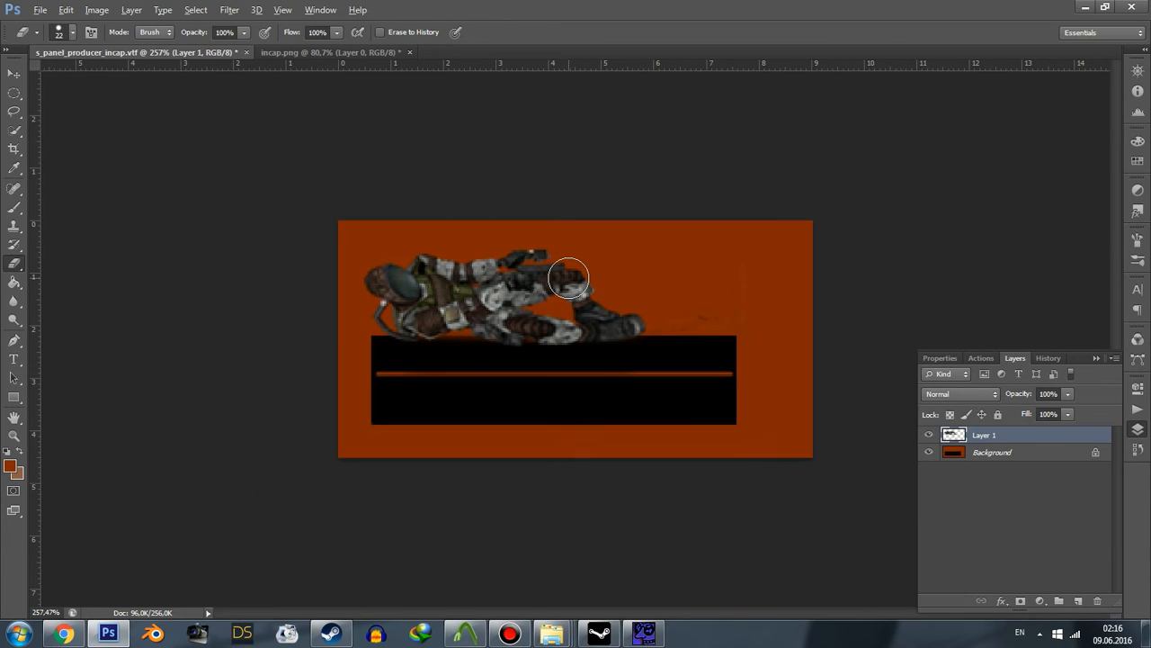
{"action": "left_click", "coordinate": [40, 11]}
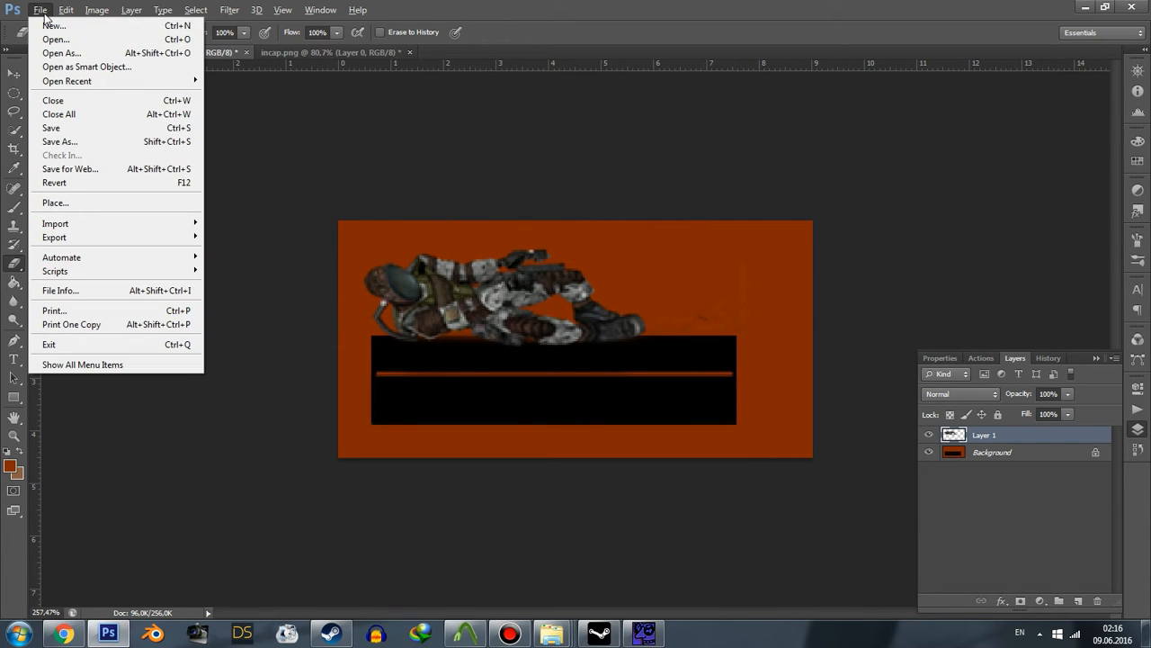
{"action": "left_click", "coordinate": [74, 142]}
{"action": "left_click", "coordinate": [543, 414]}
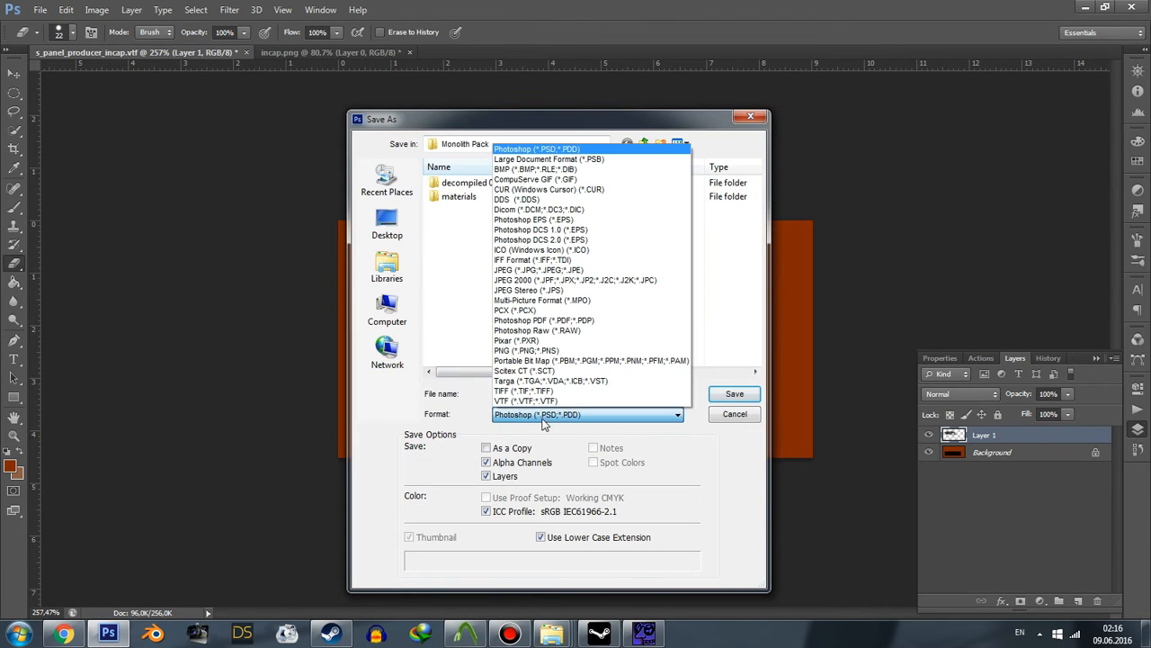
{"action": "left_click", "coordinate": [540, 404]}
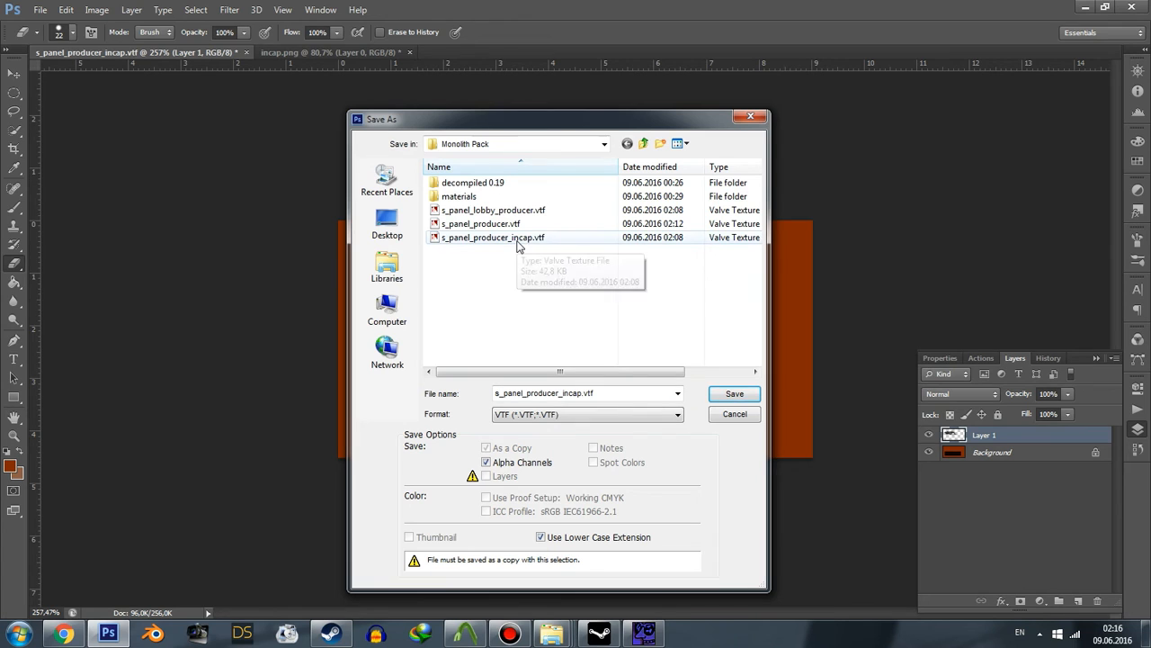
{"action": "left_click", "coordinate": [518, 241]}
{"action": "left_click", "coordinate": [736, 400]}
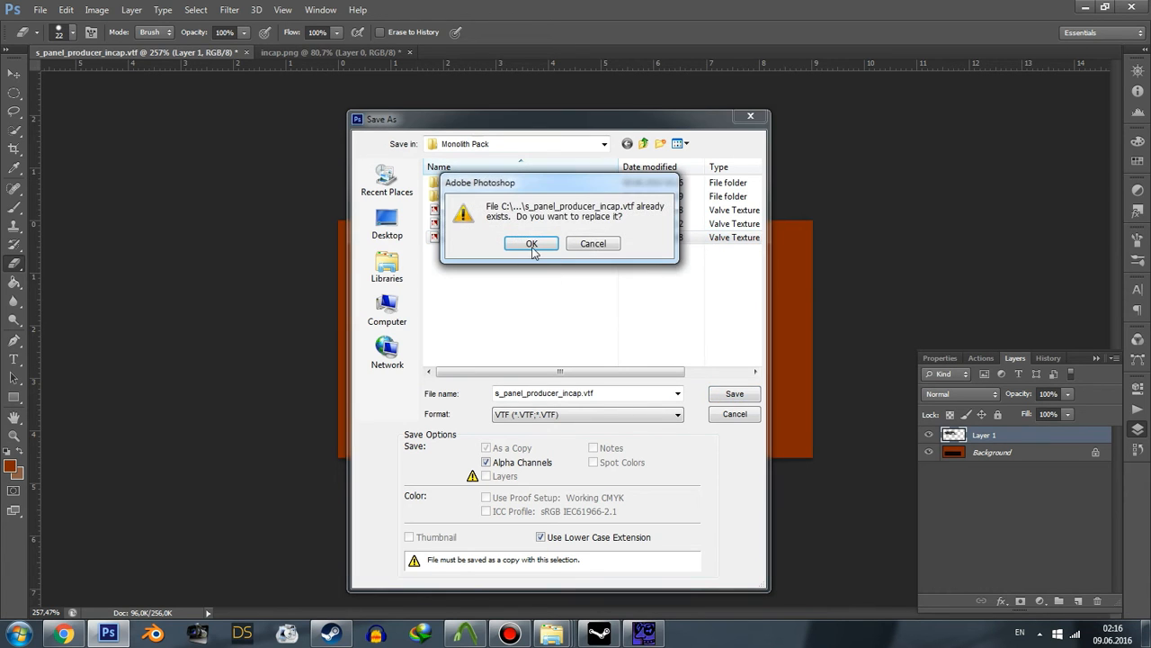
{"action": "left_click", "coordinate": [533, 245]}
{"action": "left_click", "coordinate": [583, 460]}
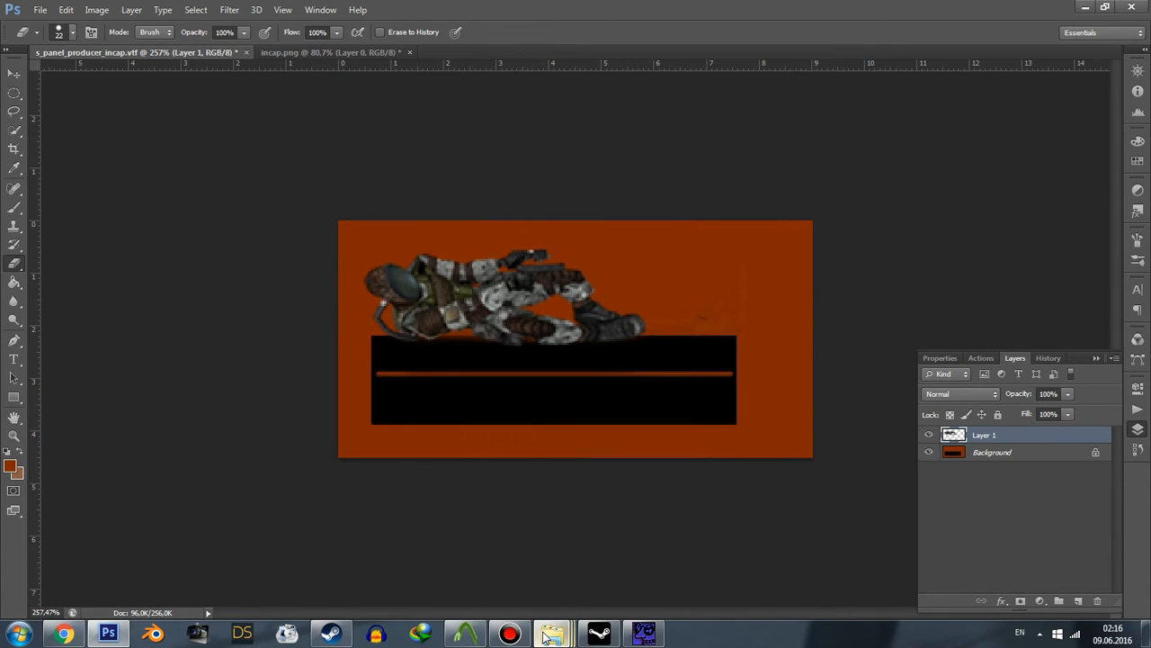
- Switch to the Monolith Pack folder and open s_panel_producer.vtf and s_panel_producer_incap.vtf in VTFEdit
{"action": "mouse_move", "coordinate": [552, 634]}
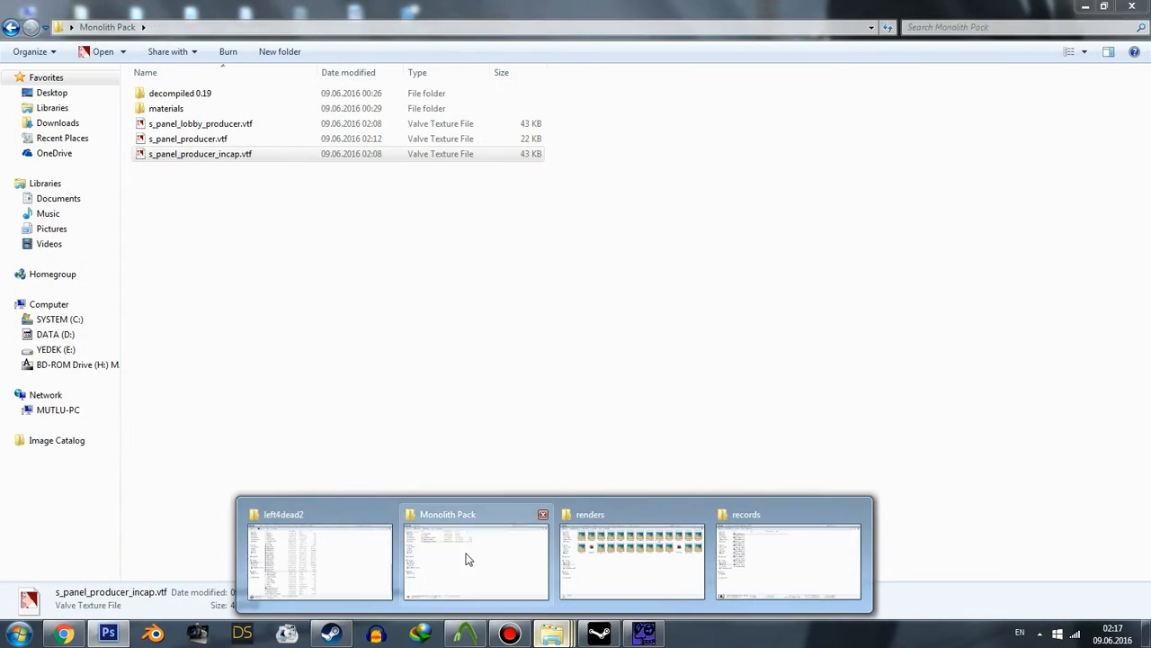
{"action": "left_click", "coordinate": [466, 560]}
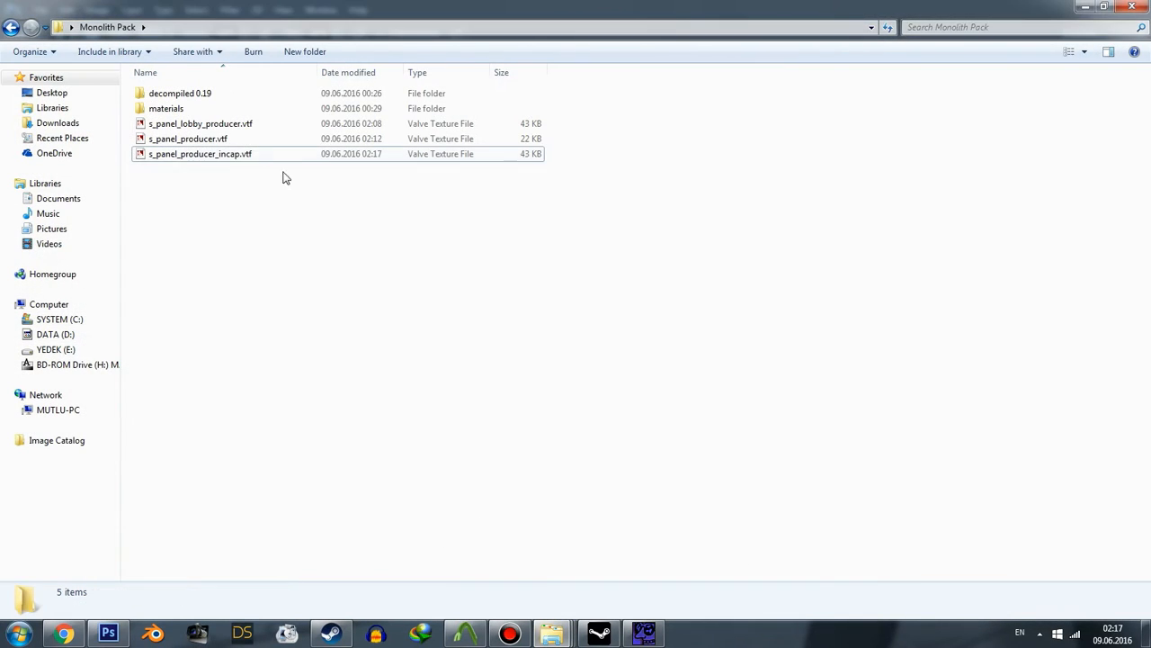
{"action": "left_click", "coordinate": [229, 144]}
{"action": "double_click", "coordinate": [229, 141]}
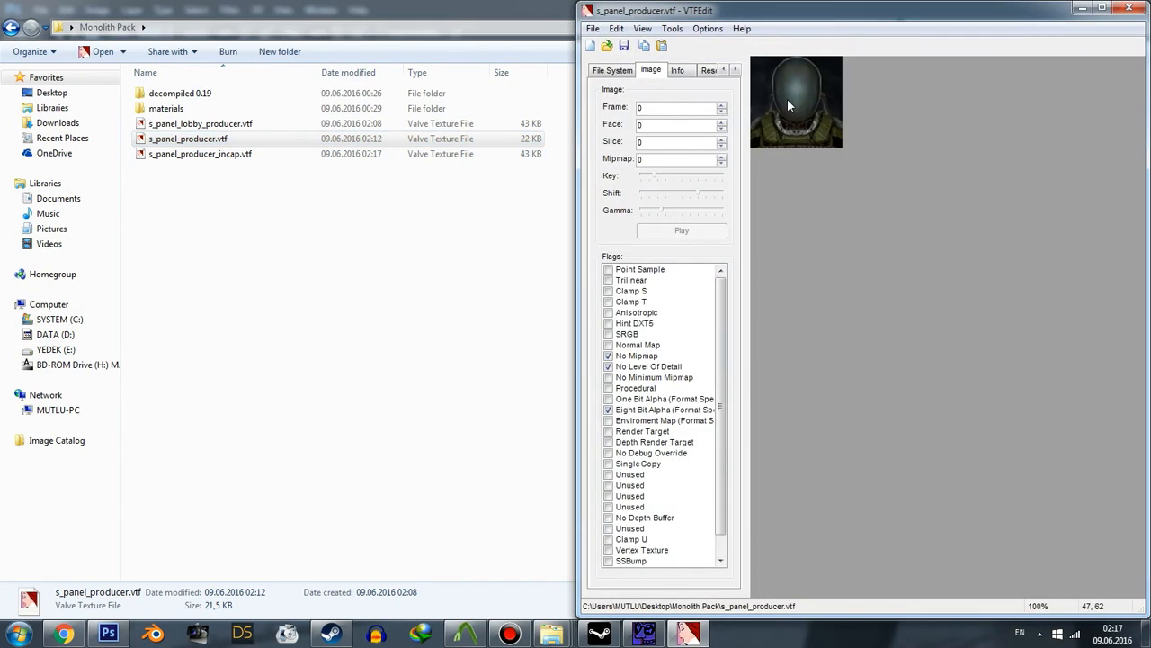
{"action": "left_click", "coordinate": [225, 153]}
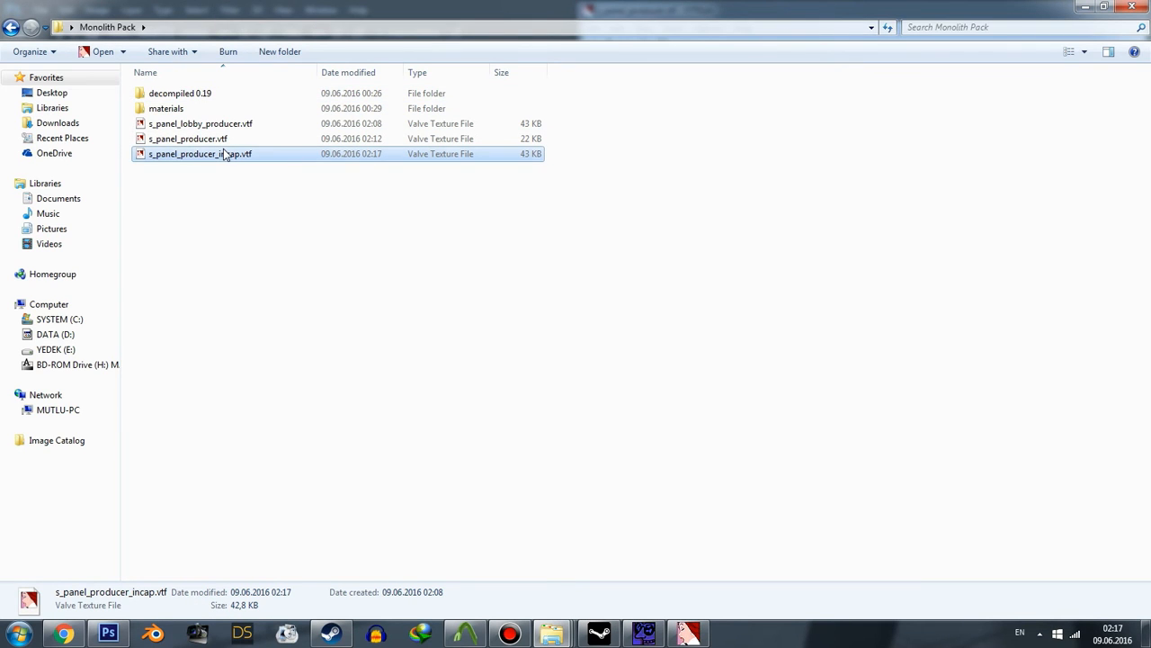
{"action": "left_click", "coordinate": [225, 154]}
{"action": "double_click", "coordinate": [288, 154]}
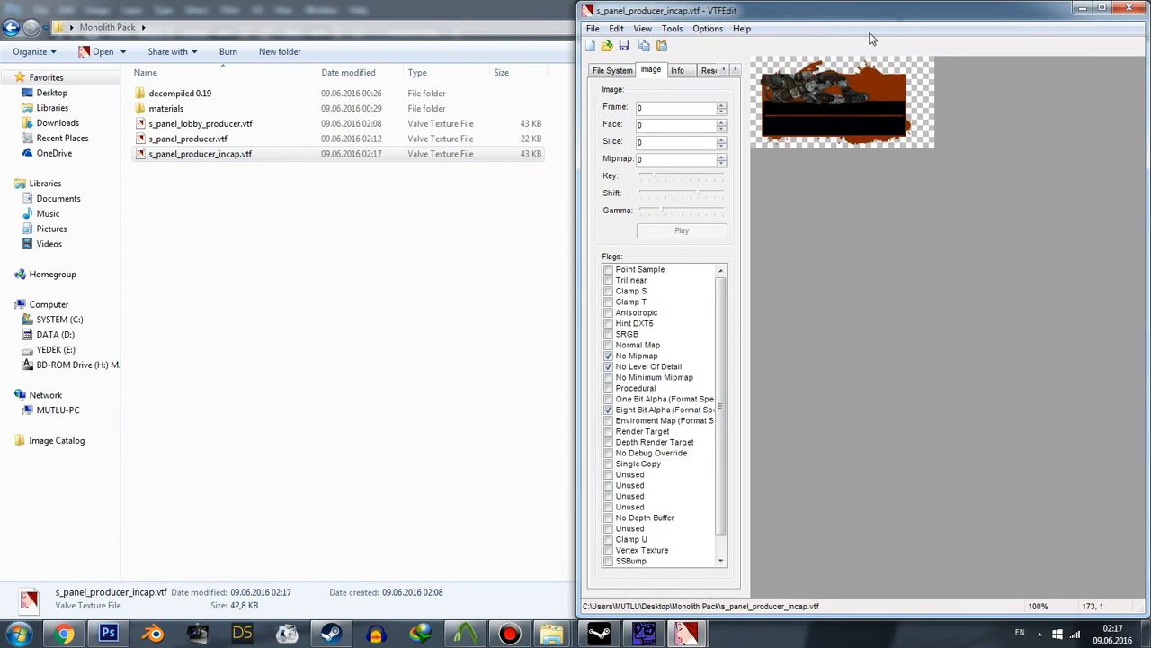
- View the incap texture without its transparency mask beside s_panel_producer.vtf, and close both VTFEdit windows
{"action": "left_click", "coordinate": [672, 28]}
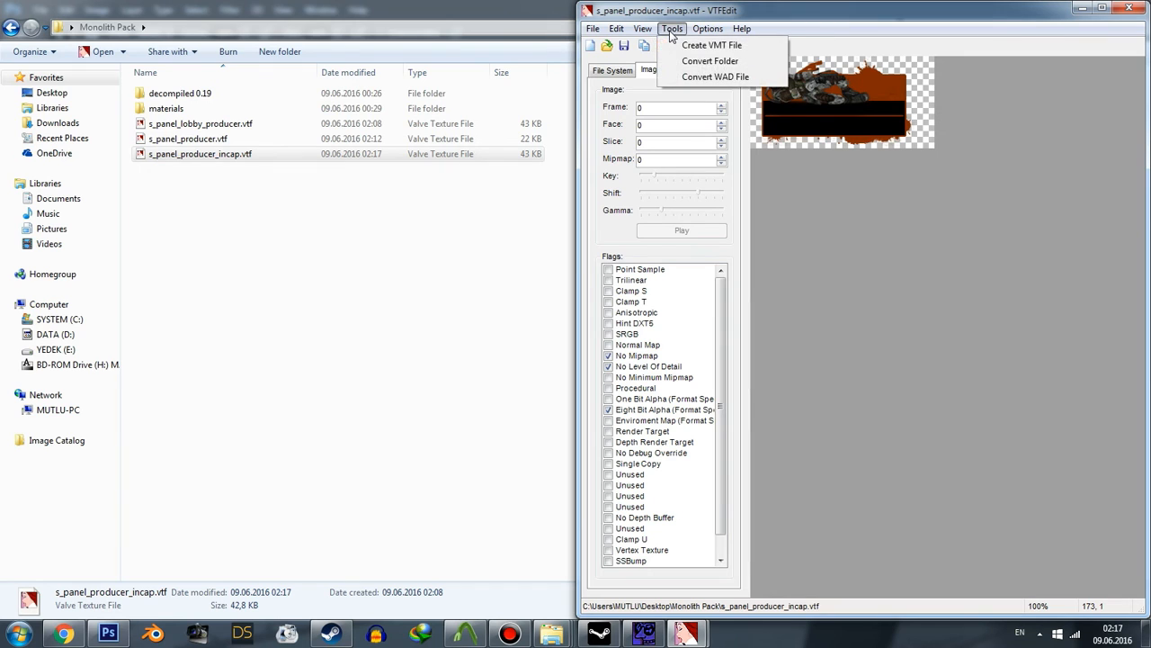
{"action": "mouse_move", "coordinate": [644, 32]}
{"action": "left_click", "coordinate": [648, 61]}
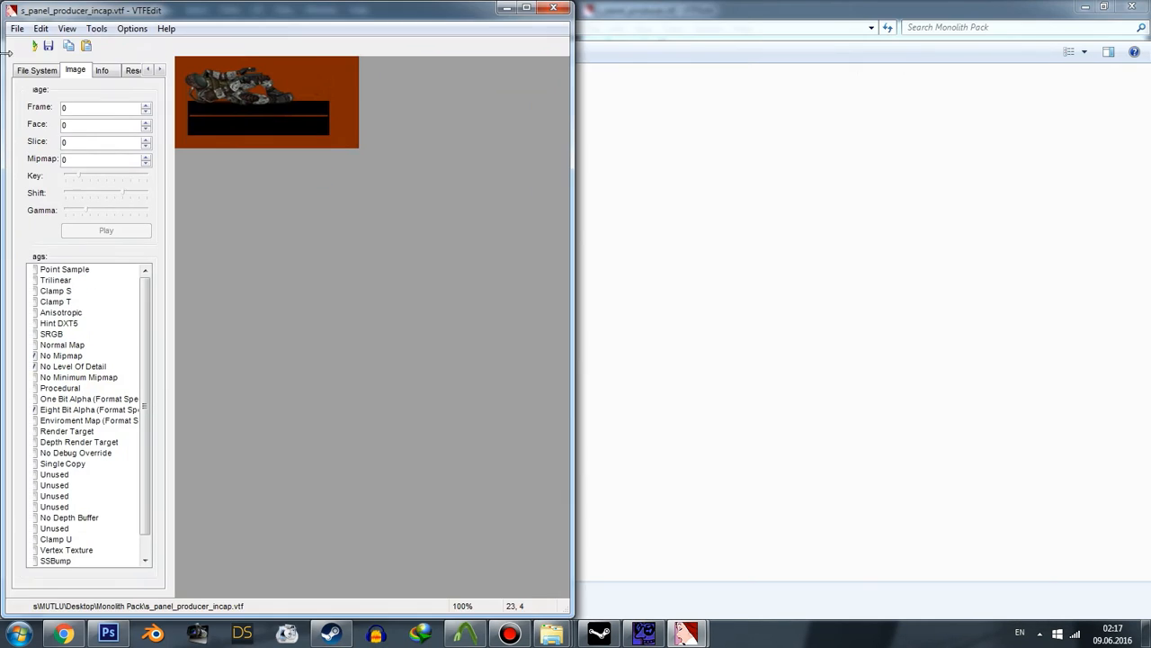
{"action": "mouse_move", "coordinate": [686, 635]}
{"action": "left_click", "coordinate": [656, 537]}
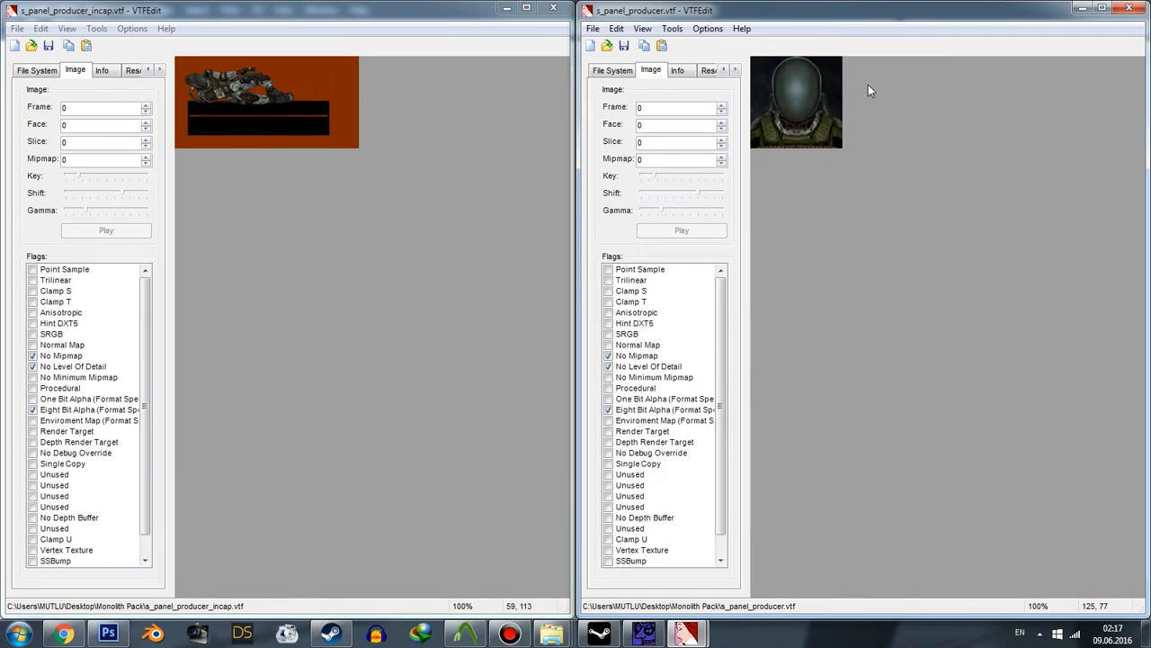
{"action": "left_click", "coordinate": [1132, 7]}
{"action": "left_click", "coordinate": [553, 7]}
{"action": "left_click", "coordinate": [373, 289]}
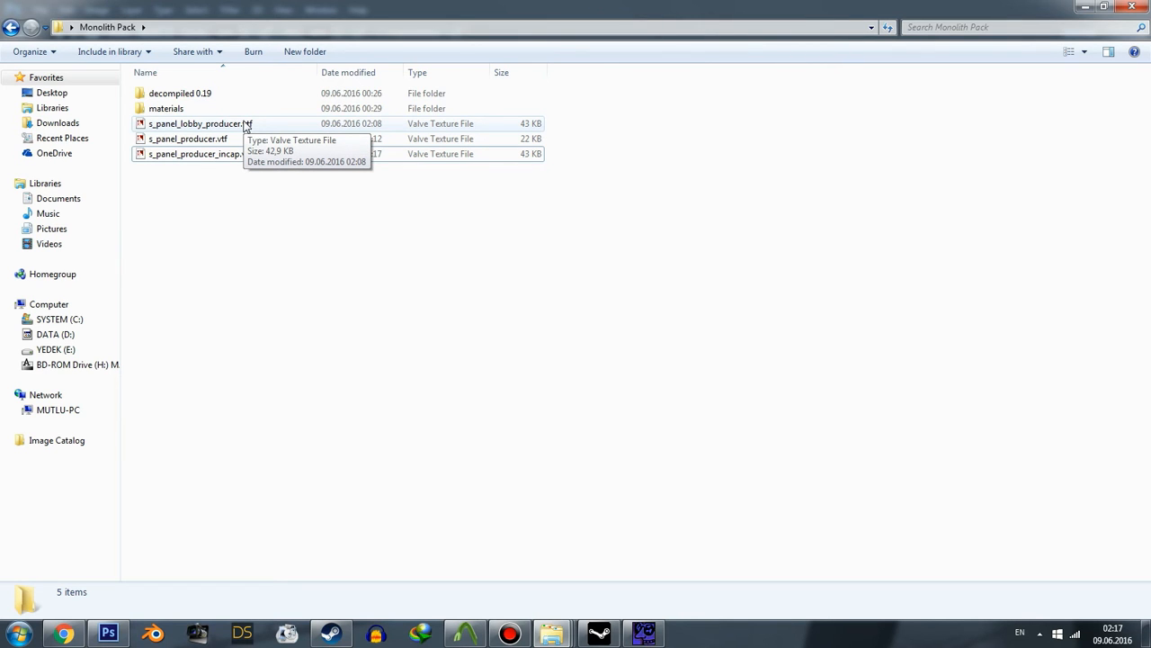
- Open s_panel_lobby_producer.vtf in VTFEdit and examine its image dimensions and format information
{"action": "double_click", "coordinate": [198, 125]}
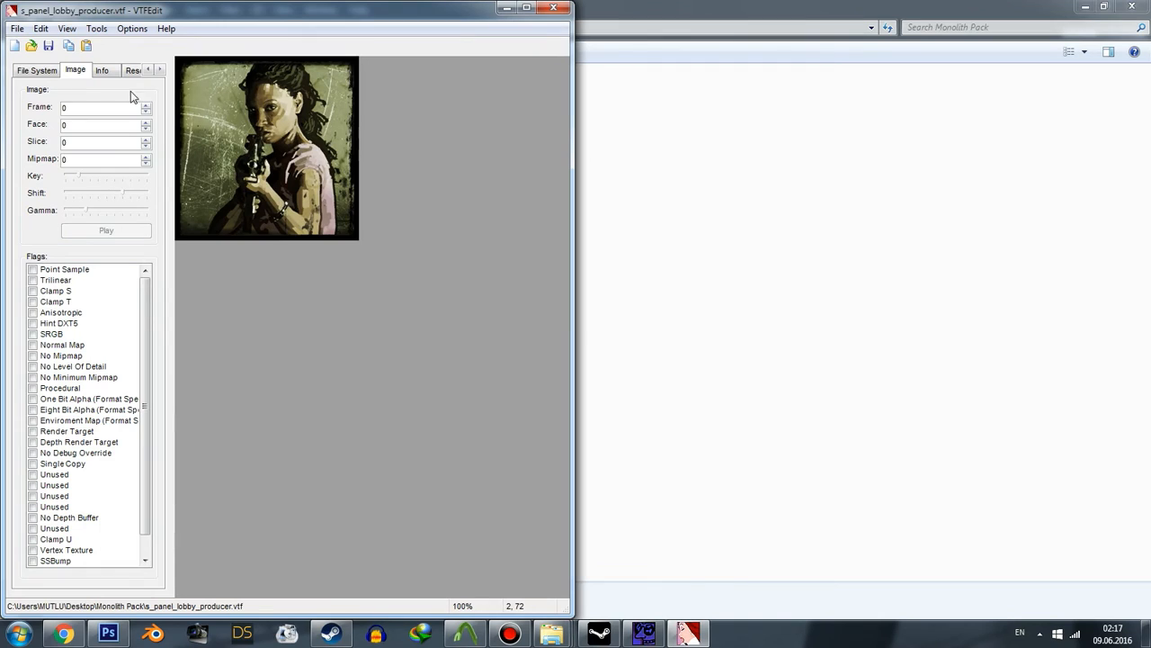
{"action": "left_click", "coordinate": [103, 72]}
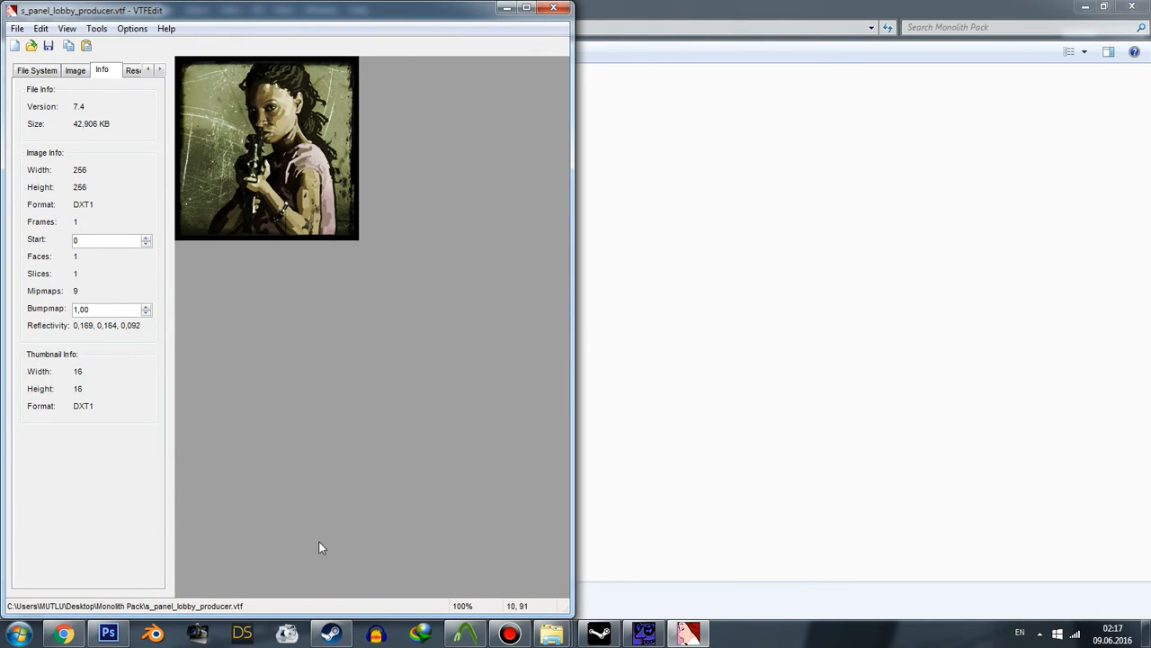
- Switch to Photoshop and create a new document 256 pixels wide and 256 pixels high
{"action": "mouse_move", "coordinate": [552, 632]}
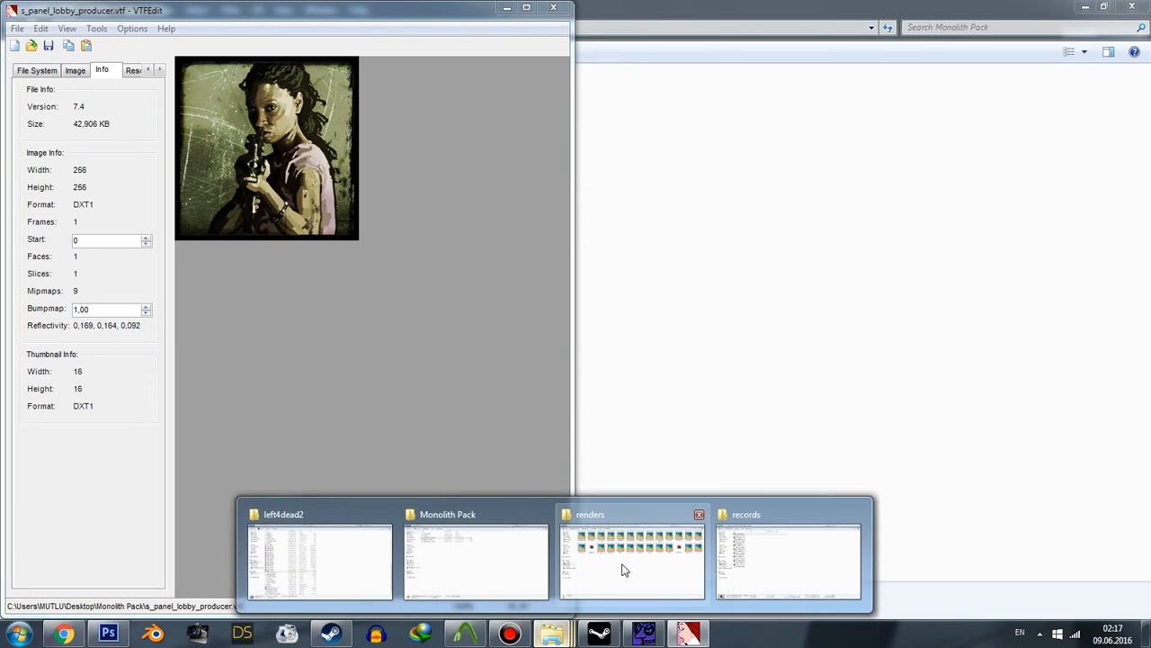
{"action": "mouse_move", "coordinate": [624, 566]}
{"action": "left_click", "coordinate": [108, 633]}
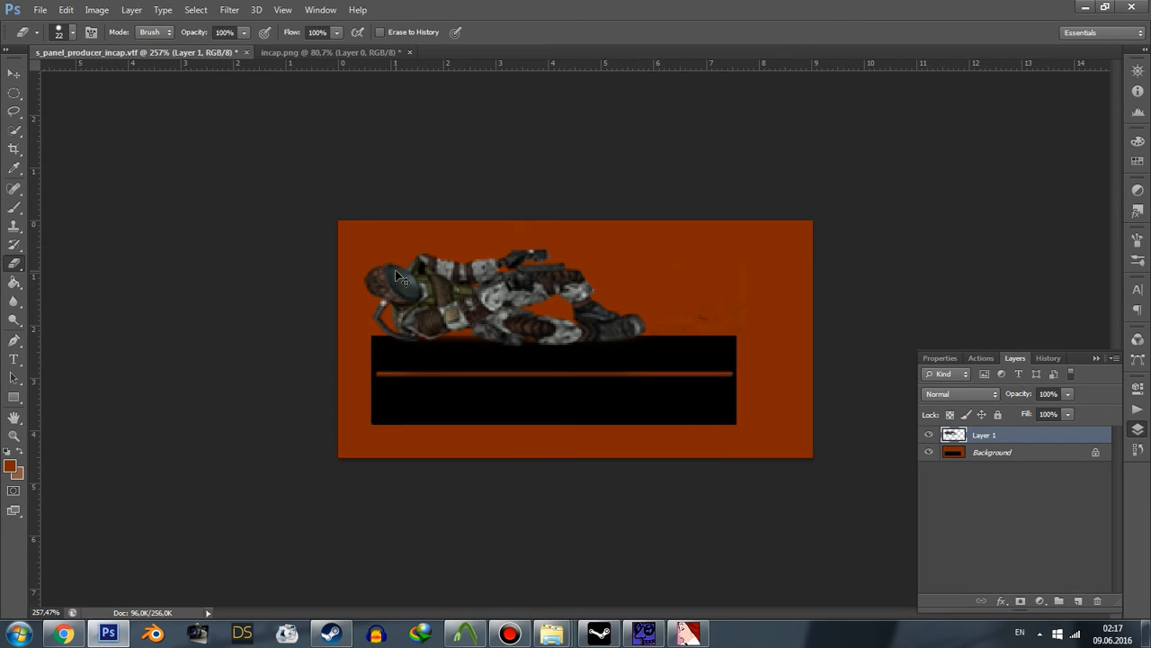
{"action": "key", "text": "ctrl+n"}
{"action": "left_click_drag", "start_coordinate": [546, 219], "coordinate": [352, 205]}
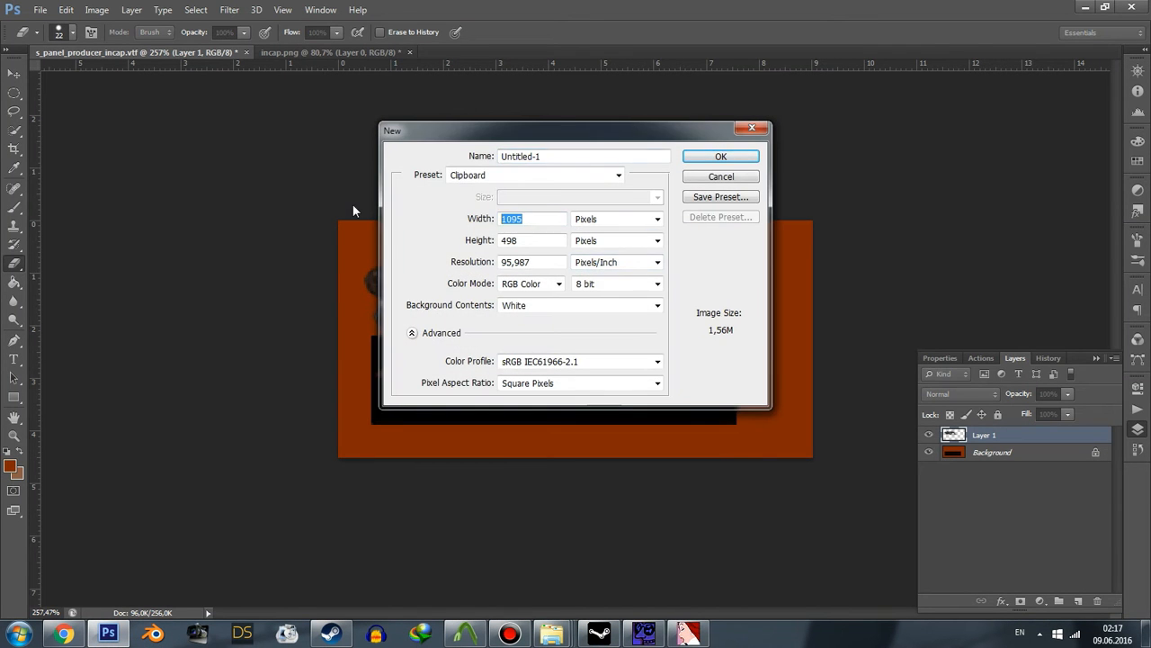
{"action": "type", "text": "256"}
{"action": "key", "text": "Tab"}
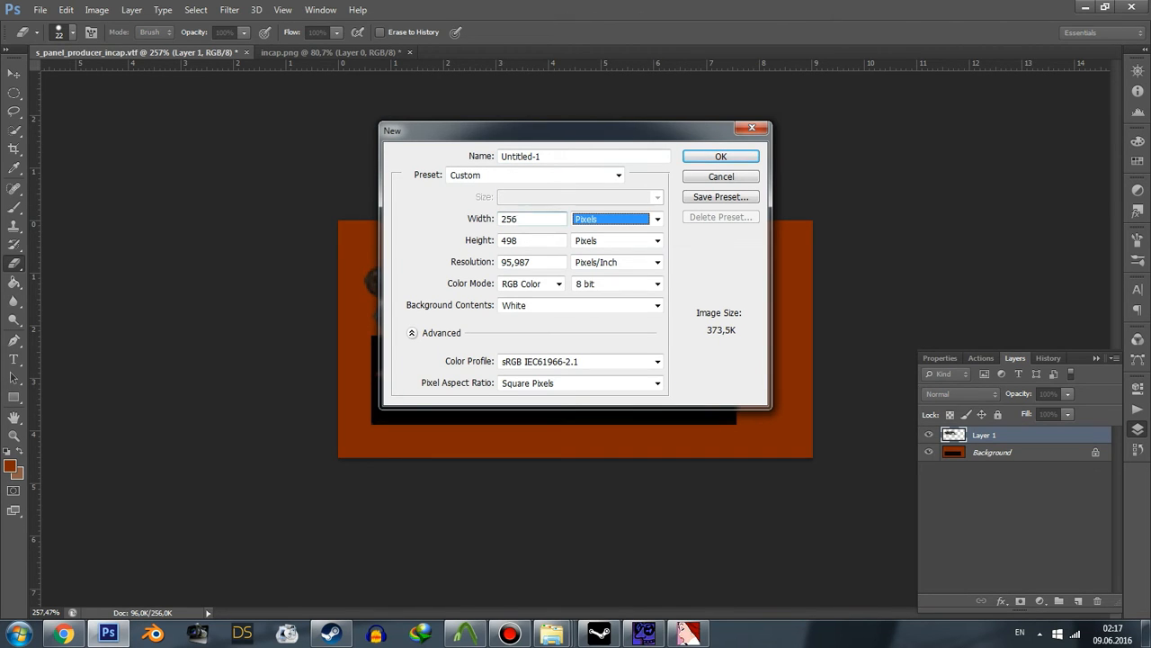
{"action": "key", "text": "Tab"}
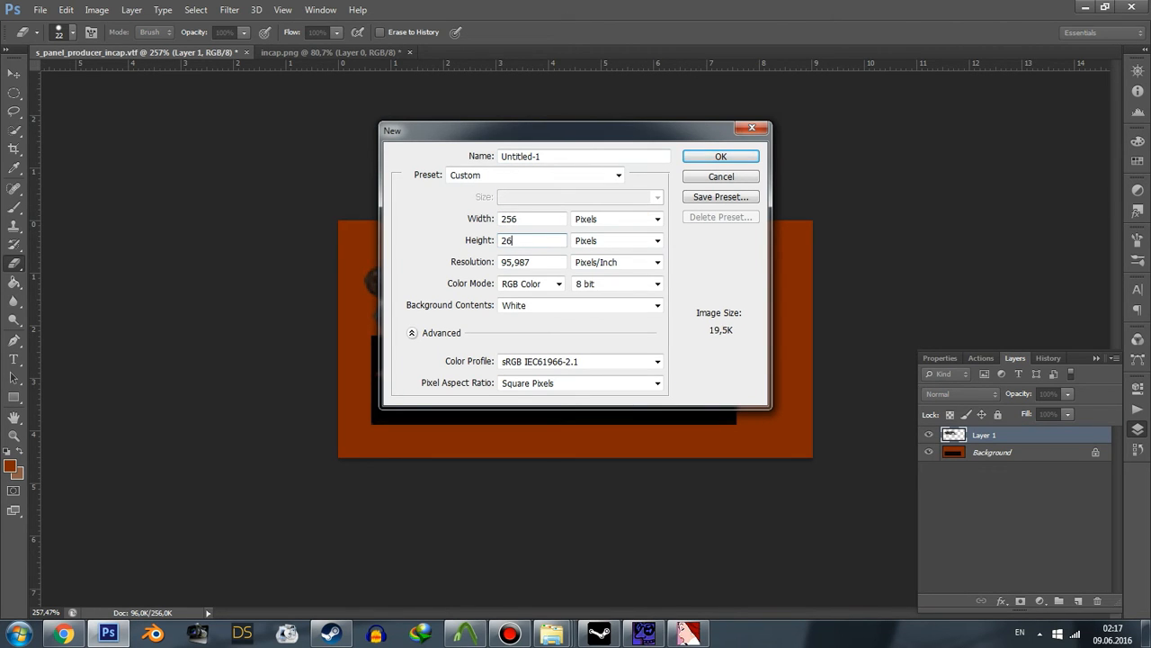
{"action": "type", "text": "256"}
{"action": "key", "text": "Return"}
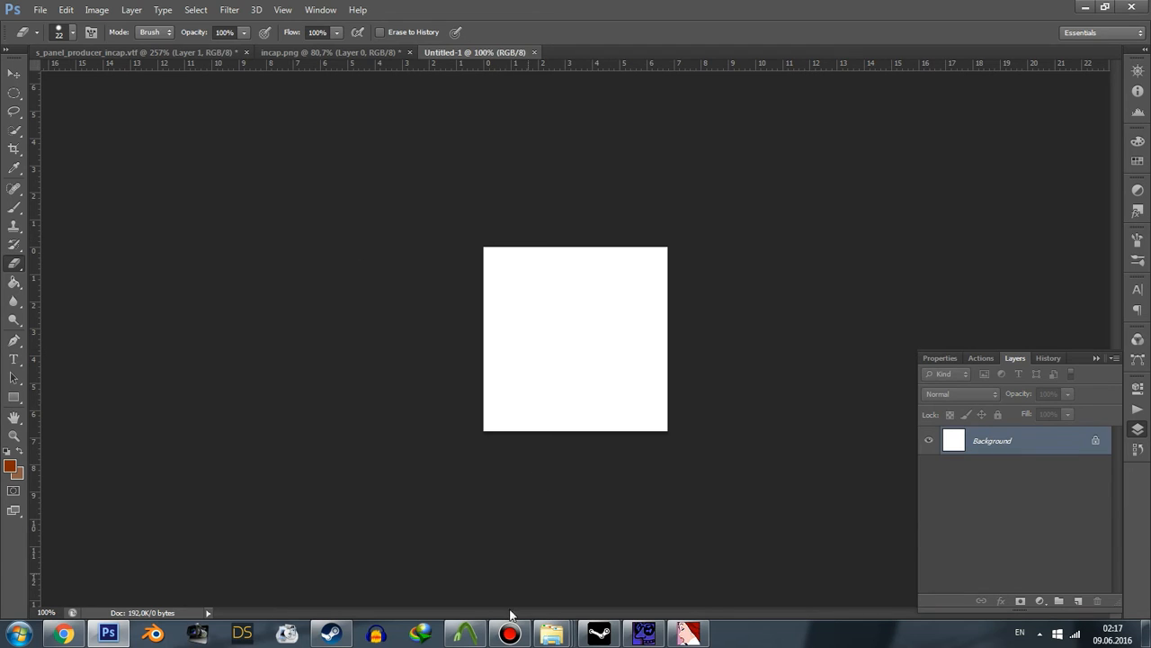
- Place the ro_lobby render from the renders folder into the new document
{"action": "mouse_move", "coordinate": [552, 634]}
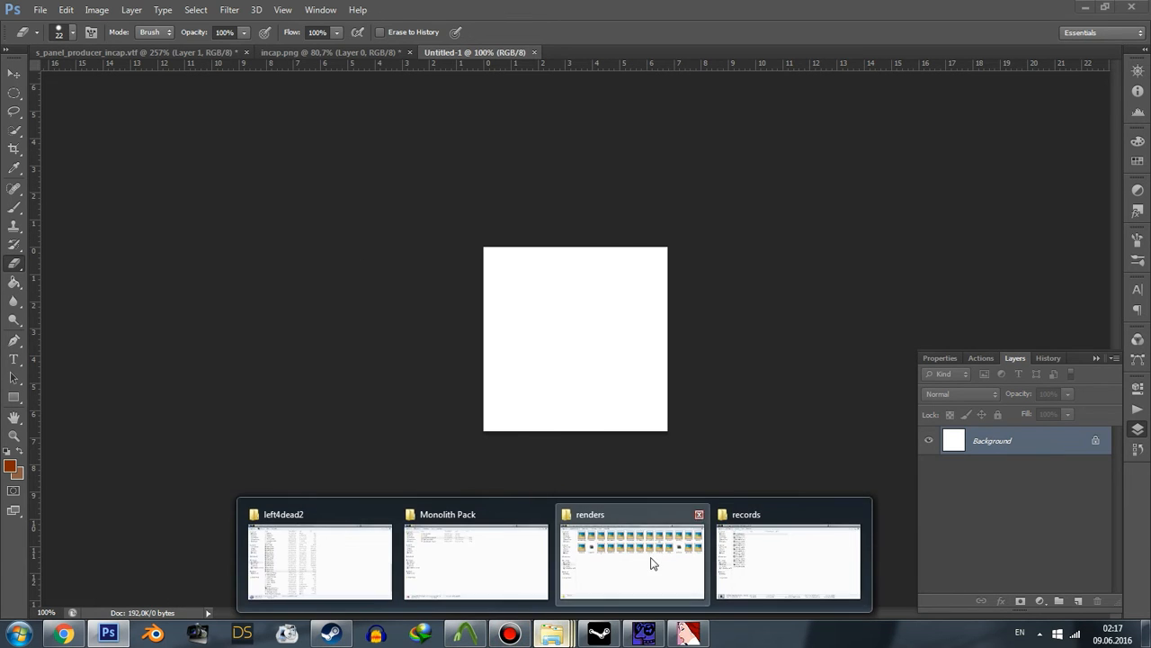
{"action": "left_click", "coordinate": [653, 563]}
{"action": "left_click_drag", "start_coordinate": [1022, 205], "coordinate": [557, 337]}
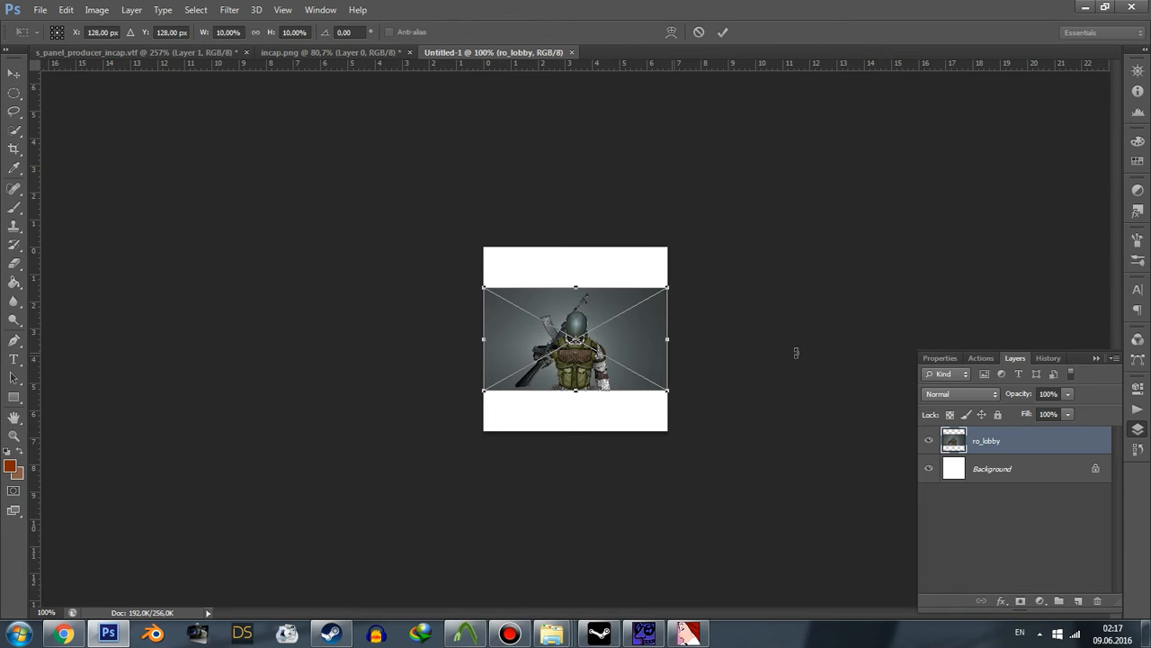
{"action": "key", "text": "e"}
{"action": "left_click", "coordinate": [720, 33]}
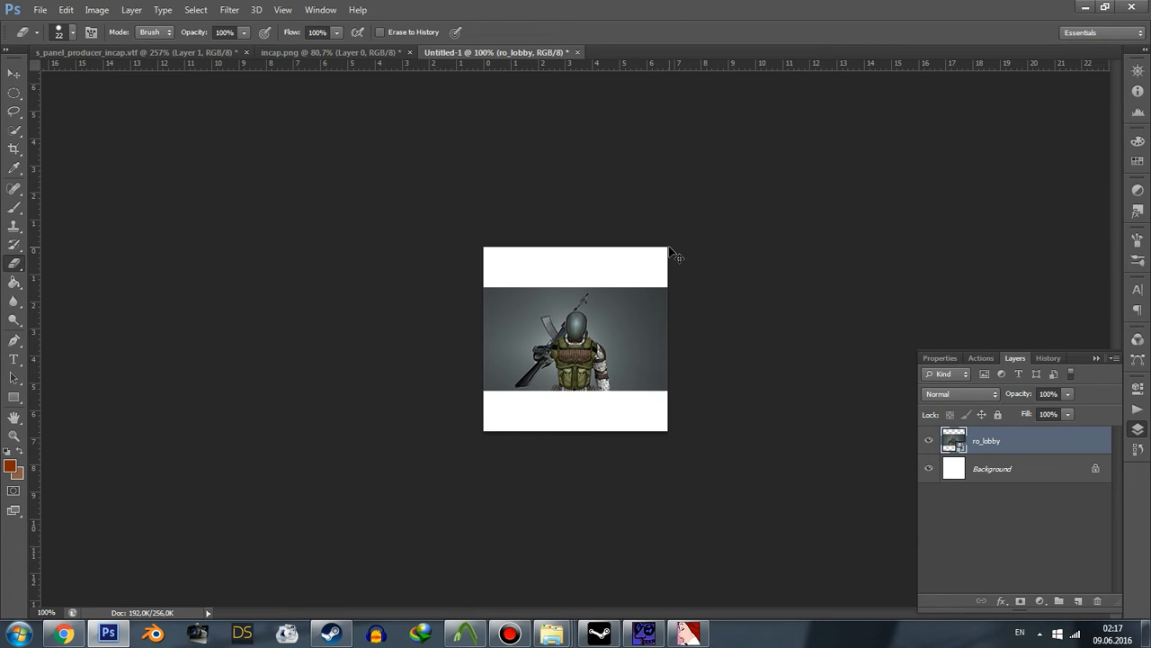
- Scale the ro_lobby layer to about 26% and reposition it so the soldier's head and torso fill the canvas
{"action": "key", "text": "ctrl+t"}
{"action": "left_click_drag", "start_coordinate": [665, 290], "coordinate": [867, 176]}
{"action": "left_click_drag", "start_coordinate": [483, 392], "coordinate": [387, 444], "text": "shift"}
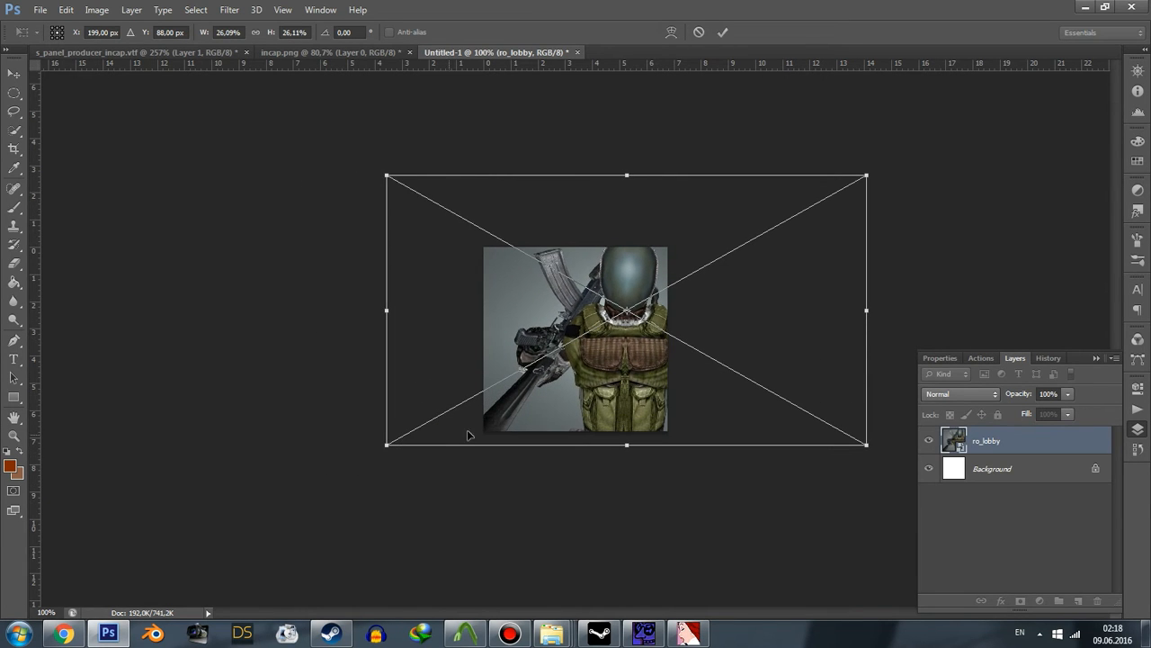
{"action": "mouse_move", "coordinate": [575, 399]}
{"action": "left_mouse_down"}
{"action": "mouse_move", "coordinate": [532, 404]}
{"action": "mouse_move", "coordinate": [538, 427]}
{"action": "left_mouse_up"}
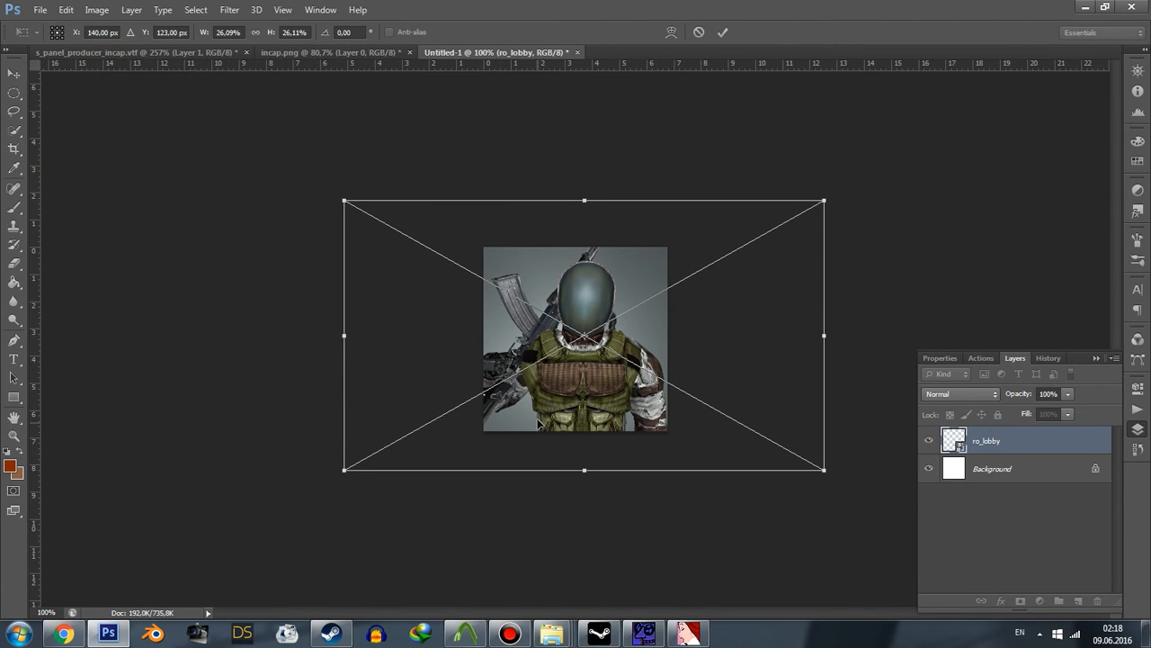
{"action": "left_click", "coordinate": [723, 34]}
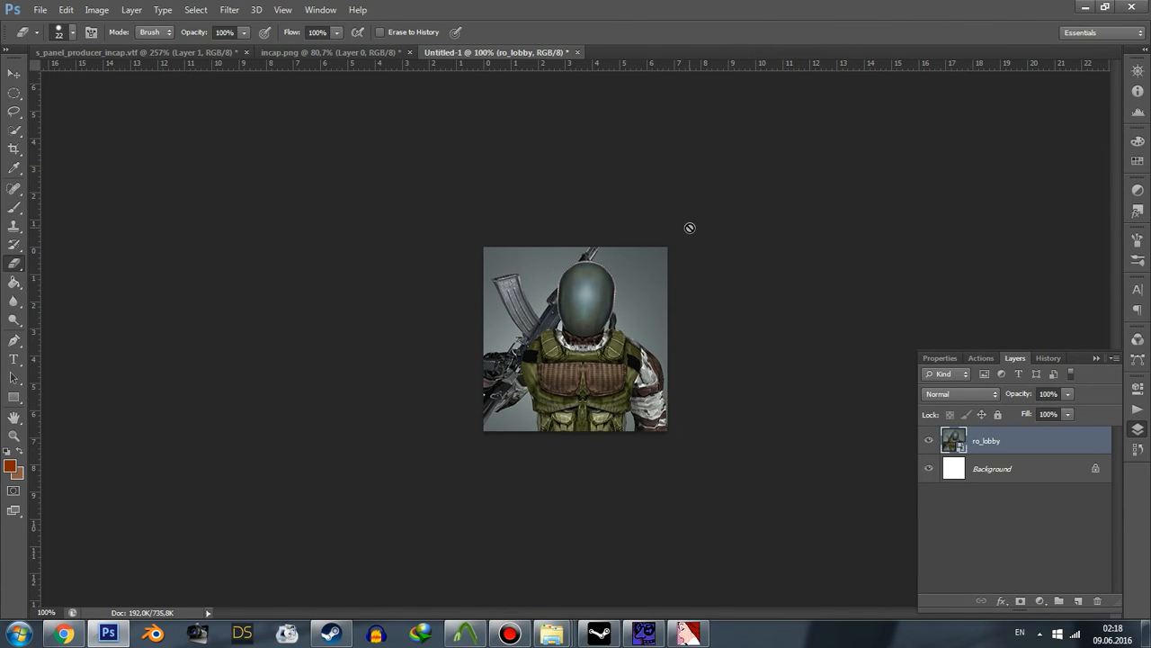
{"action": "scroll", "coordinate": [689, 228], "scroll_direction": "down", "scroll_amount": 2, "text": "alt"}
{"action": "scroll", "coordinate": [689, 230], "scroll_direction": "up", "scroll_amount": 3, "text": "alt"}
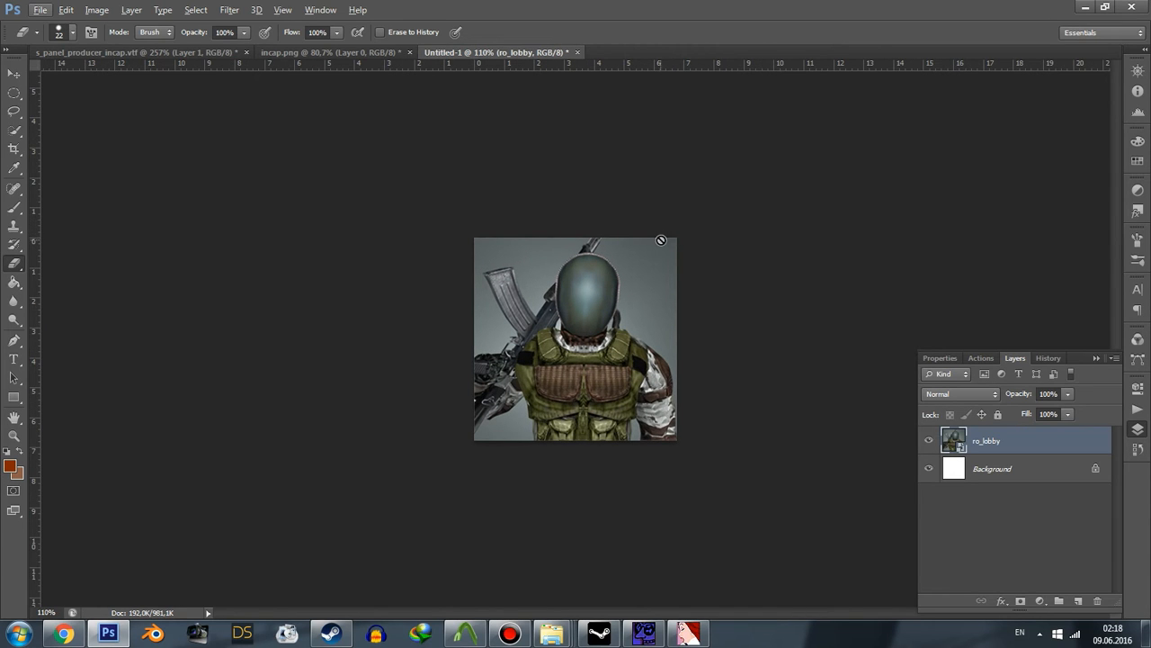
{"action": "left_click", "coordinate": [433, 158]}
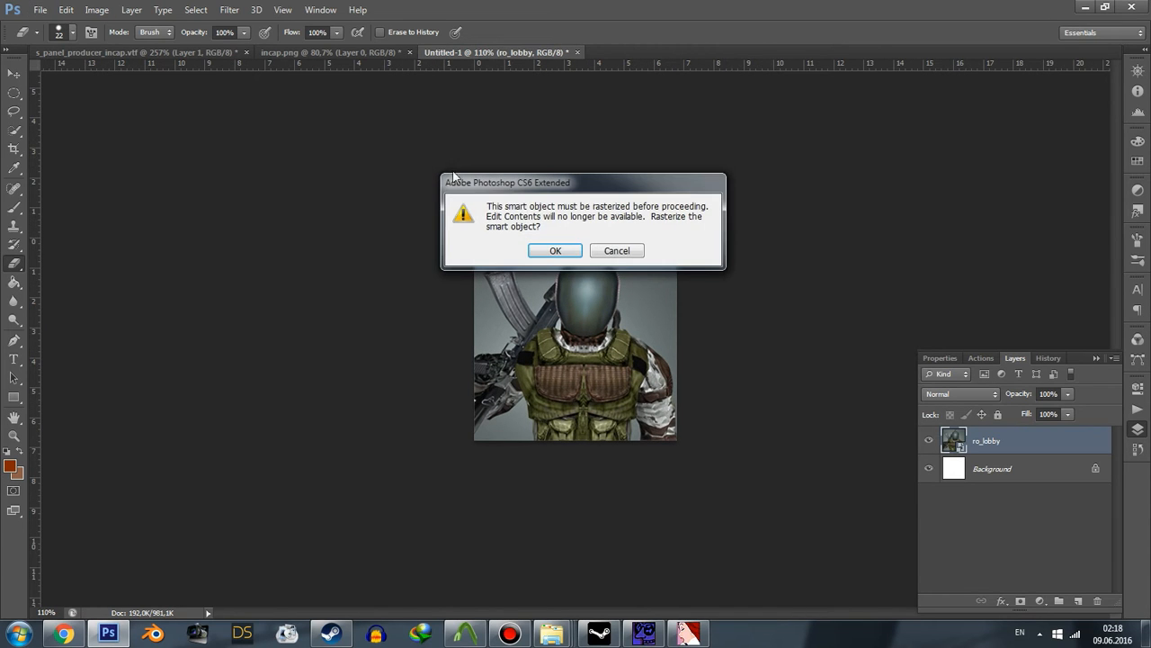
{"action": "left_click", "coordinate": [615, 250]}
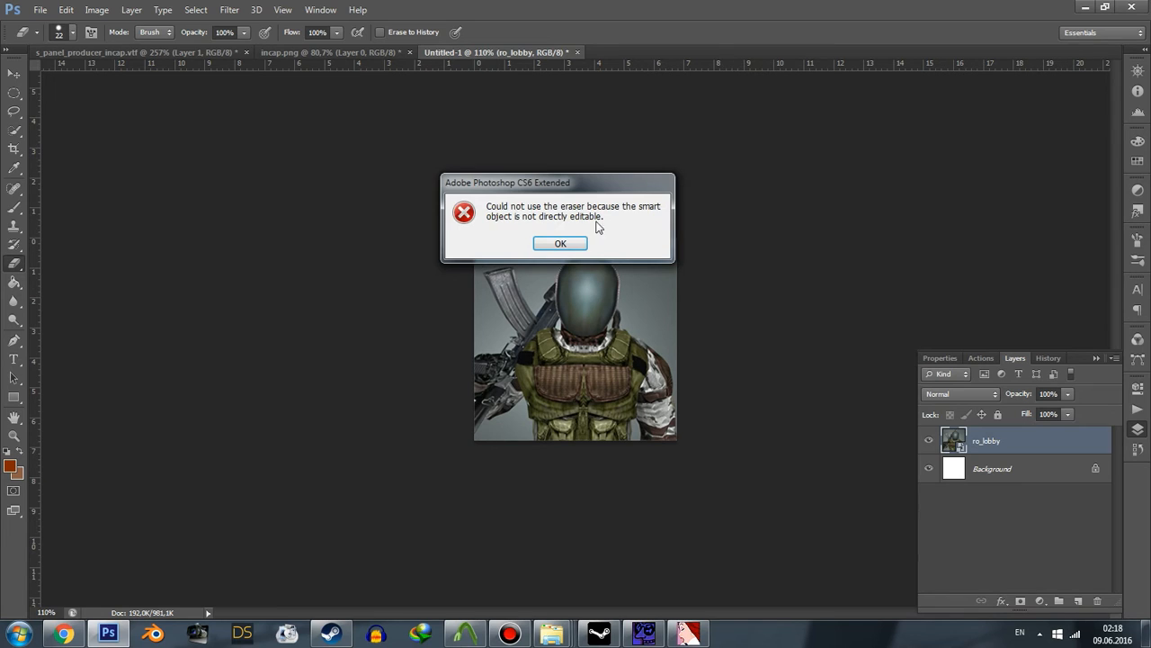
{"action": "left_click", "coordinate": [558, 244]}
- Save the image in VTF format over s_panel_lobby_producer.vtf in the Monolith Pack folder, accepting the VTF export options
{"action": "left_click", "coordinate": [1094, 358]}
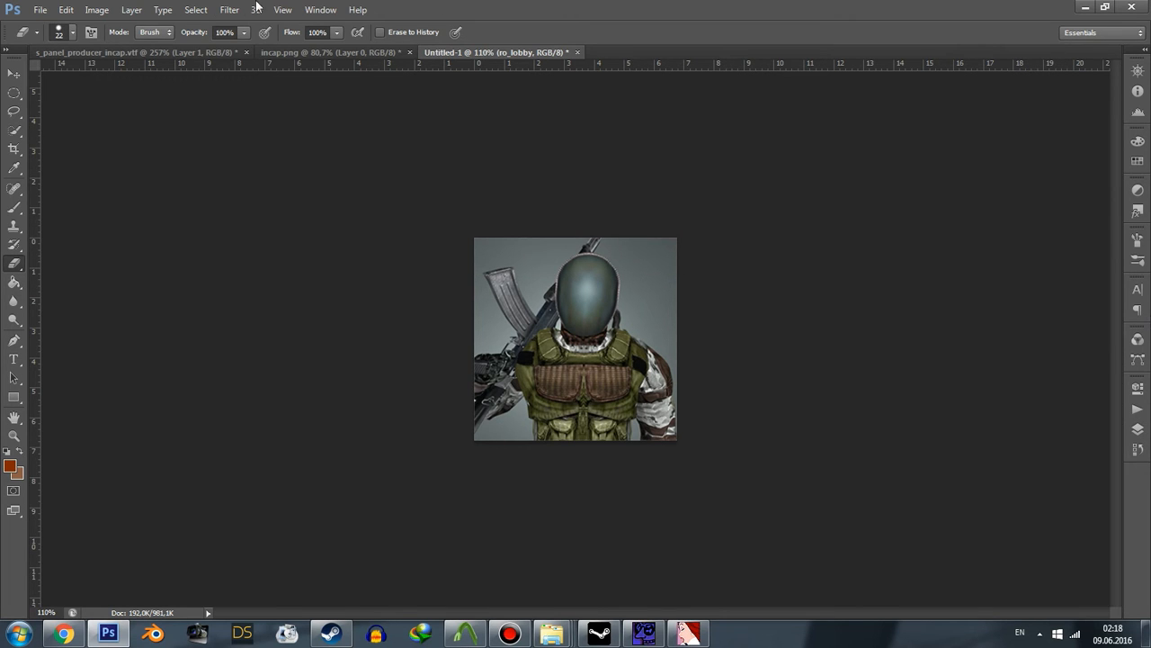
{"action": "left_click", "coordinate": [40, 9]}
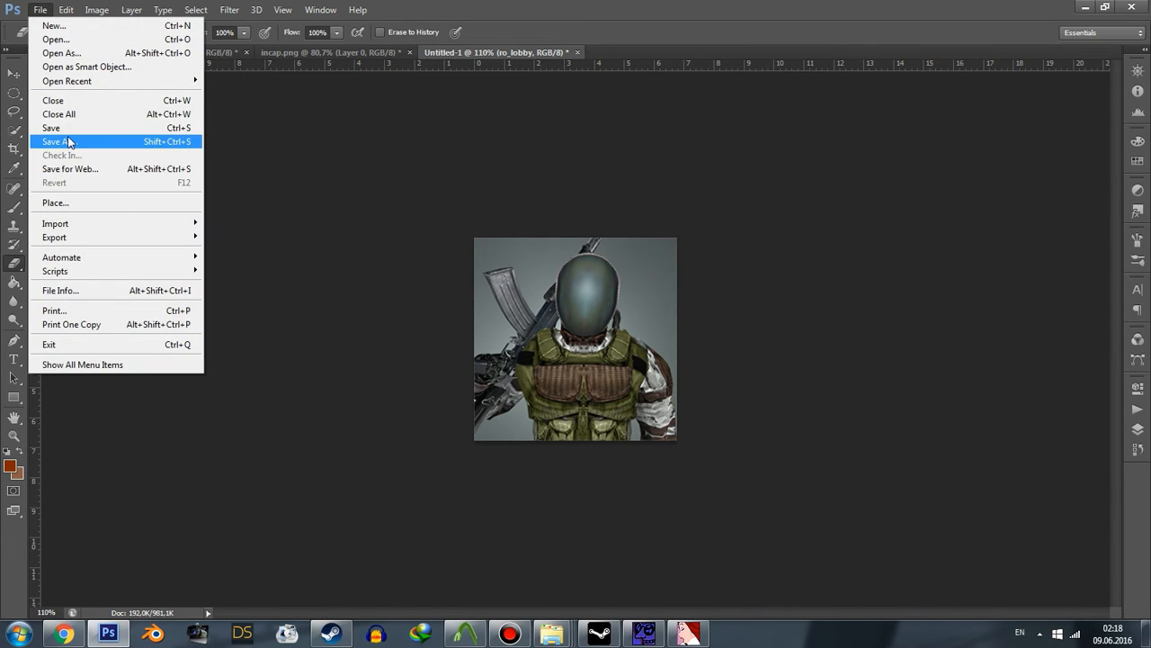
{"action": "left_click", "coordinate": [88, 141]}
{"action": "left_click", "coordinate": [540, 412]}
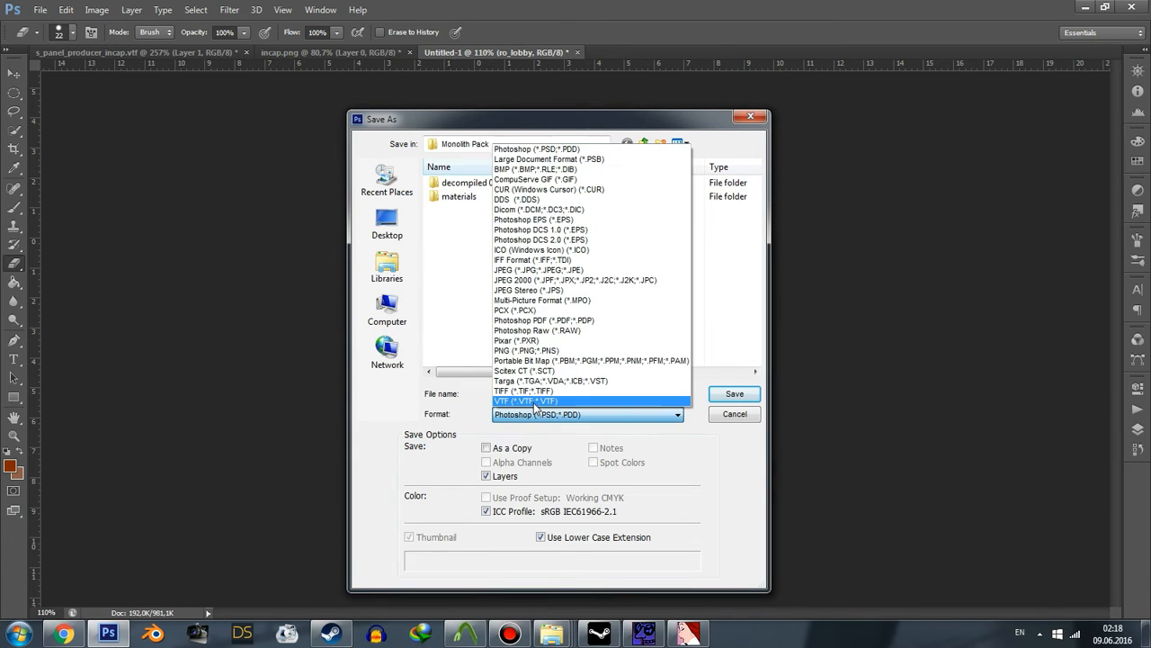
{"action": "left_click", "coordinate": [544, 266]}
{"action": "left_click", "coordinate": [502, 212]}
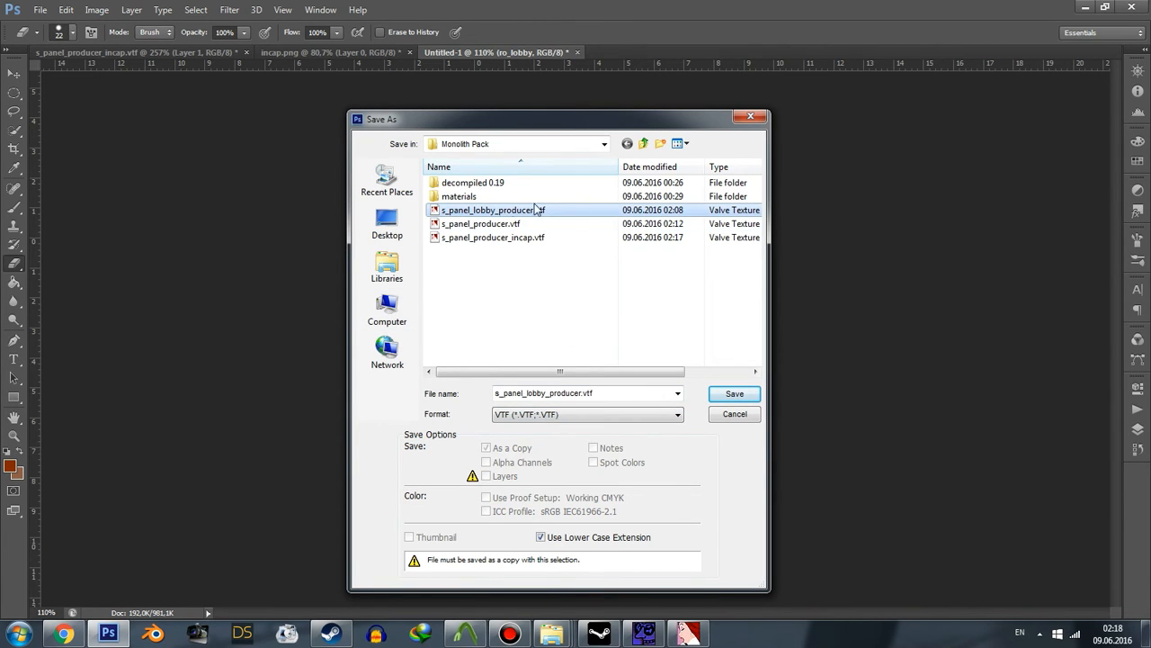
{"action": "left_click", "coordinate": [734, 393]}
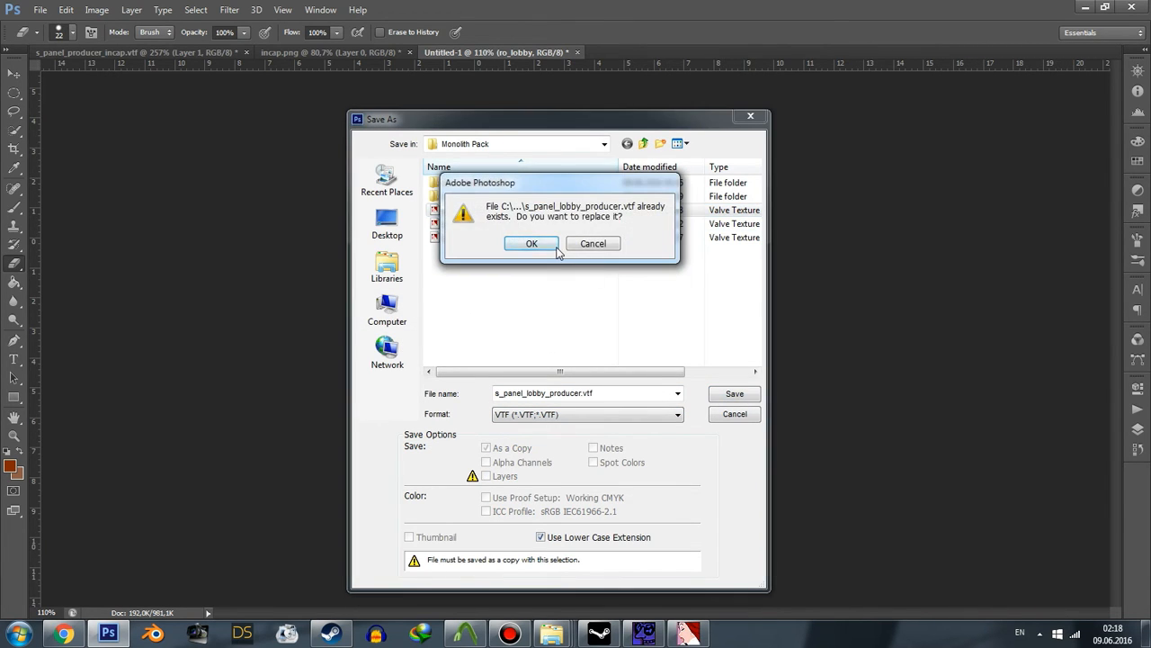
{"action": "left_click", "coordinate": [551, 250]}
{"action": "left_click", "coordinate": [598, 460]}
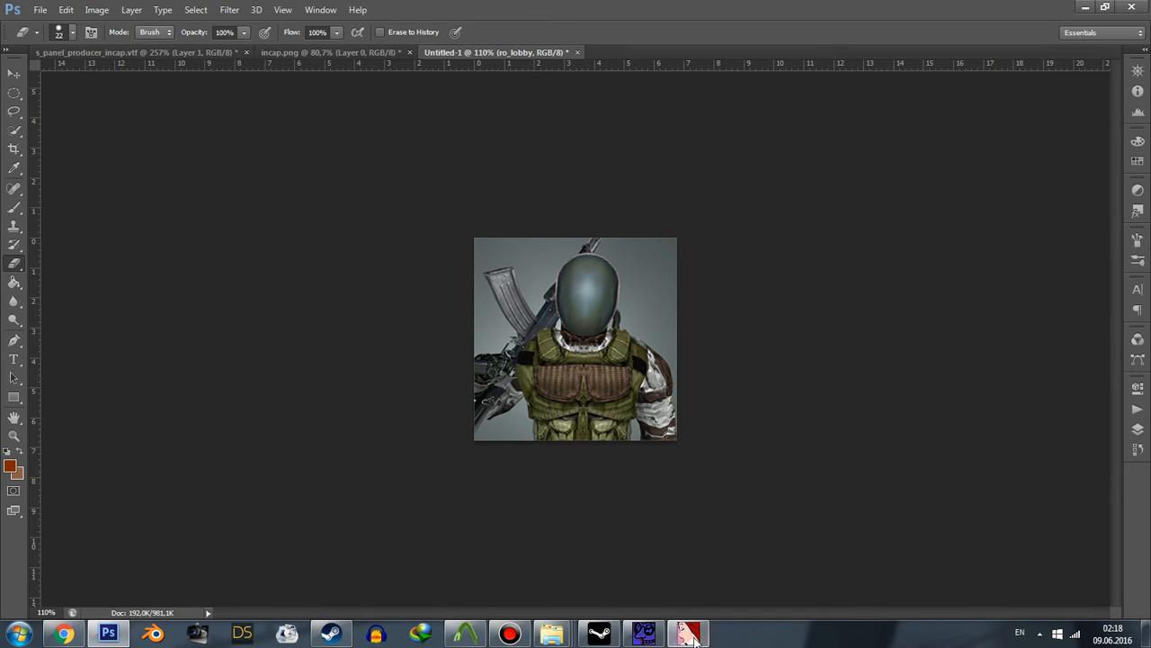
- Open s_panel_lobby_producer.vtf from the Monolith Pack folder in VTFEdit, examine its format information and enlarged image, and close it
{"action": "mouse_move", "coordinate": [552, 634]}
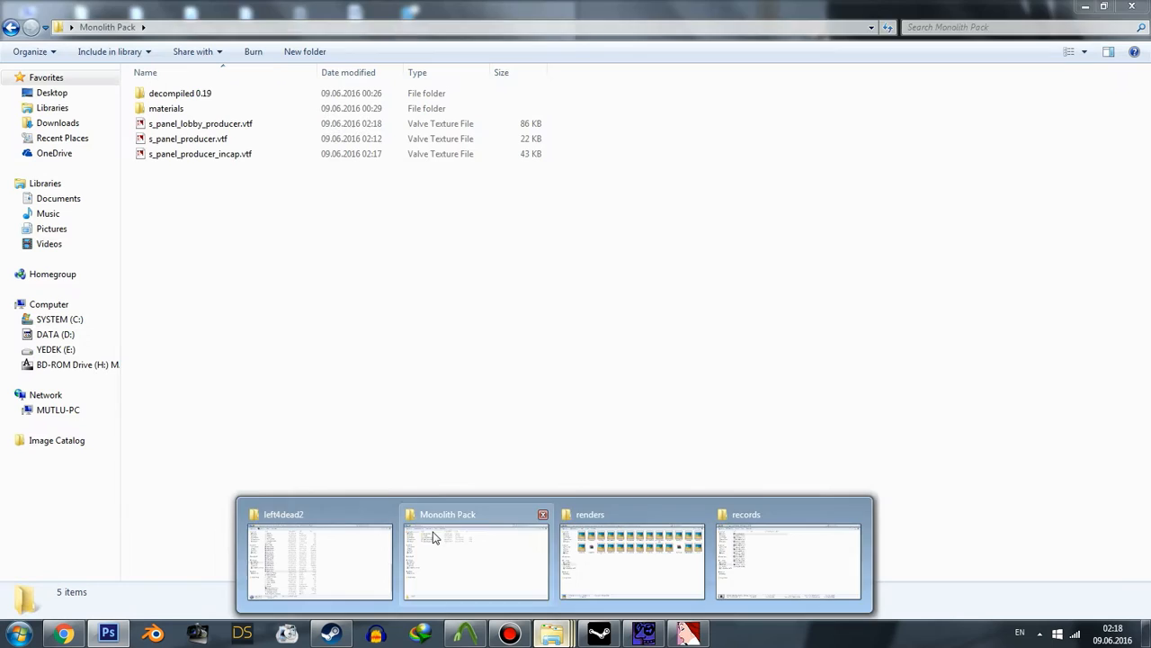
{"action": "left_click", "coordinate": [472, 554]}
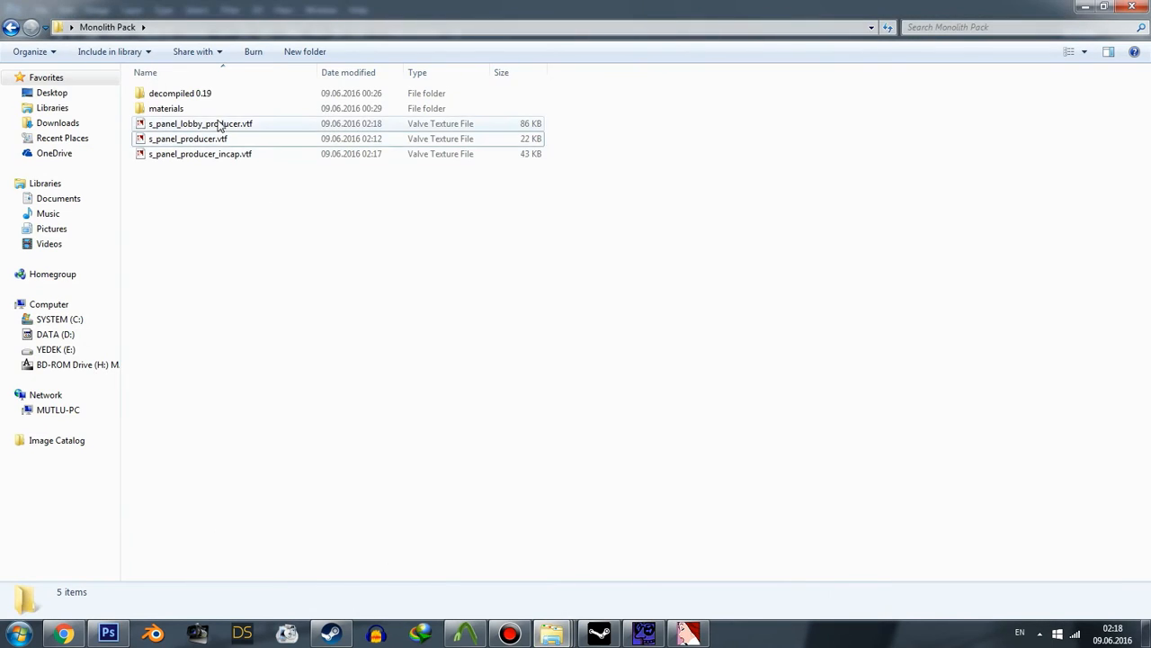
{"action": "left_click", "coordinate": [218, 124]}
{"action": "double_click", "coordinate": [219, 124]}
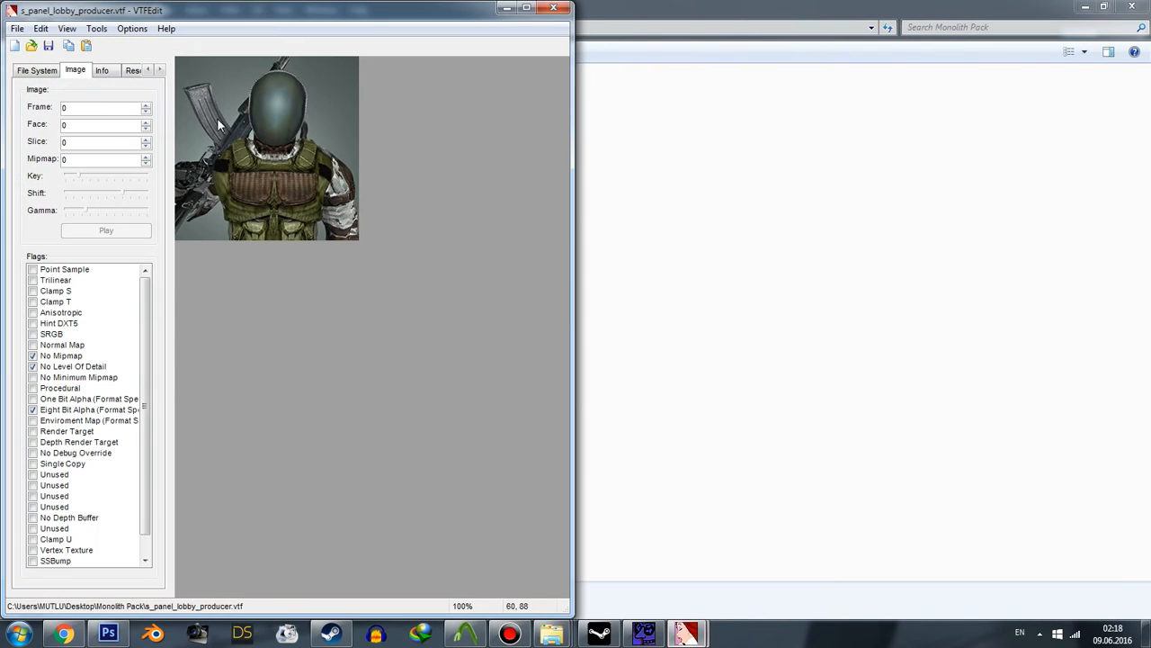
{"action": "left_click", "coordinate": [102, 71]}
{"action": "right_click", "coordinate": [264, 101]}
{"action": "left_click", "coordinate": [297, 114]}
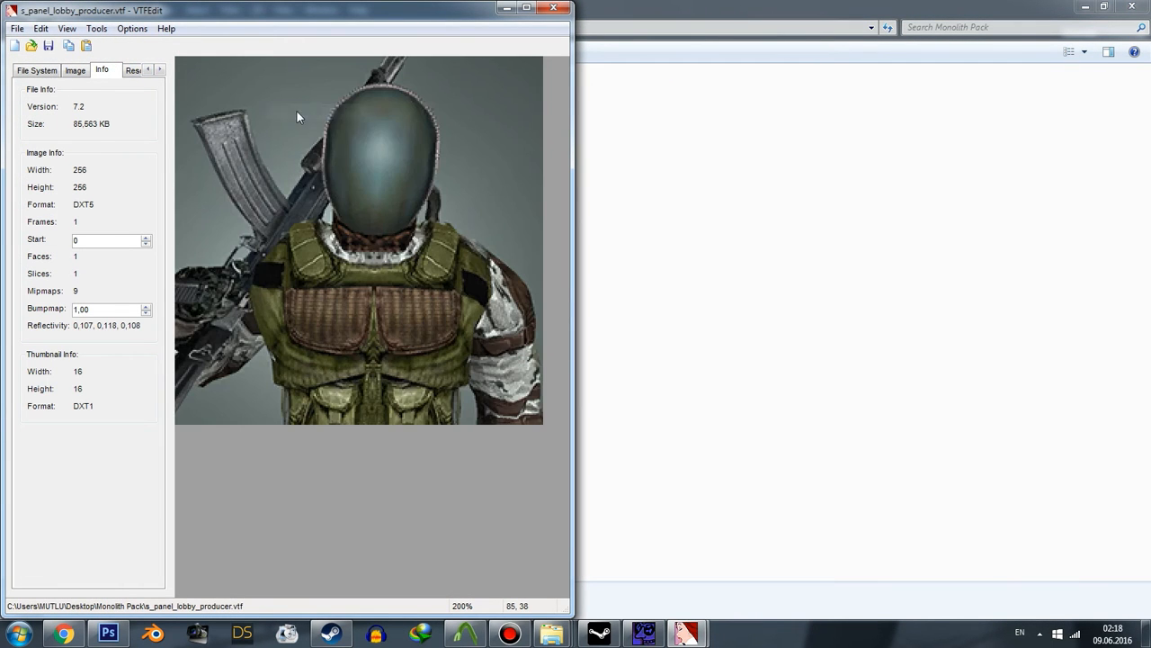
{"action": "right_click", "coordinate": [296, 107]}
{"action": "left_click", "coordinate": [334, 137]}
{"action": "left_click", "coordinate": [553, 8]}
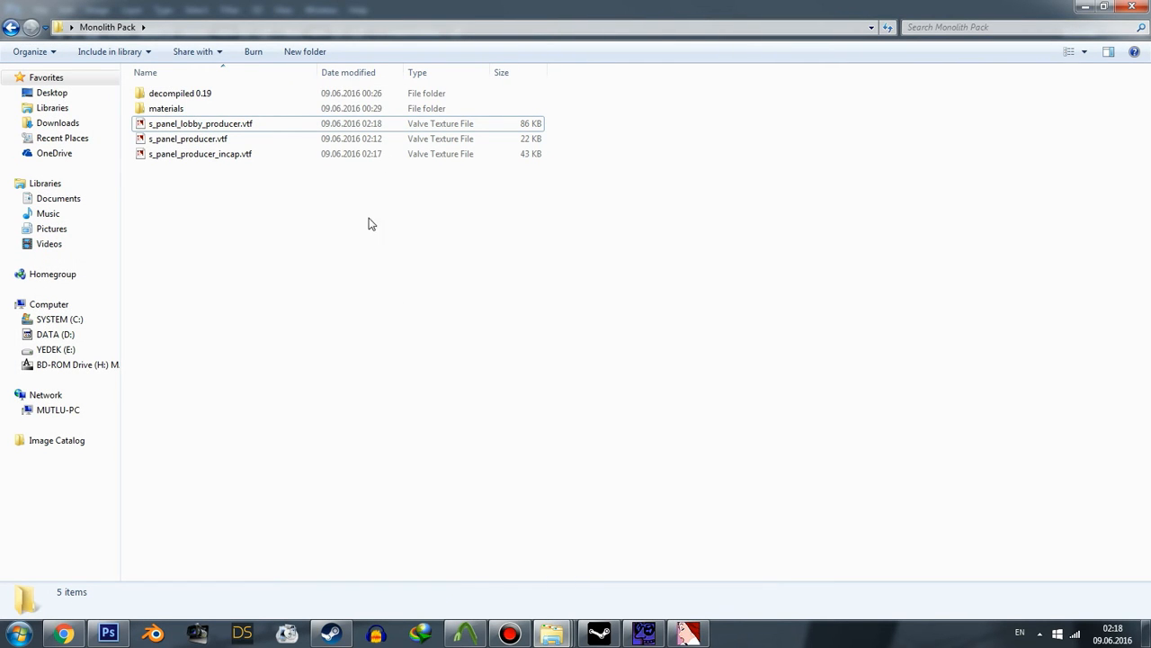
- Create a folder named Tutorial in the Monolith Pack folder and open it
{"action": "left_click", "coordinate": [315, 52]}
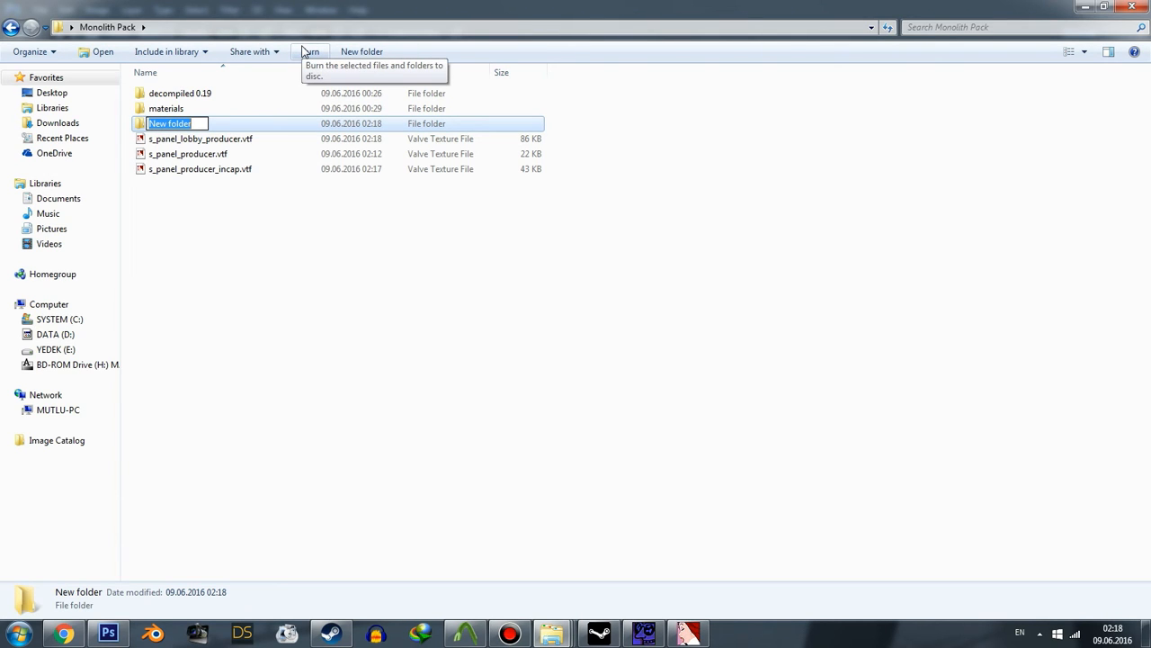
{"action": "type", "text": "Tutoria"}
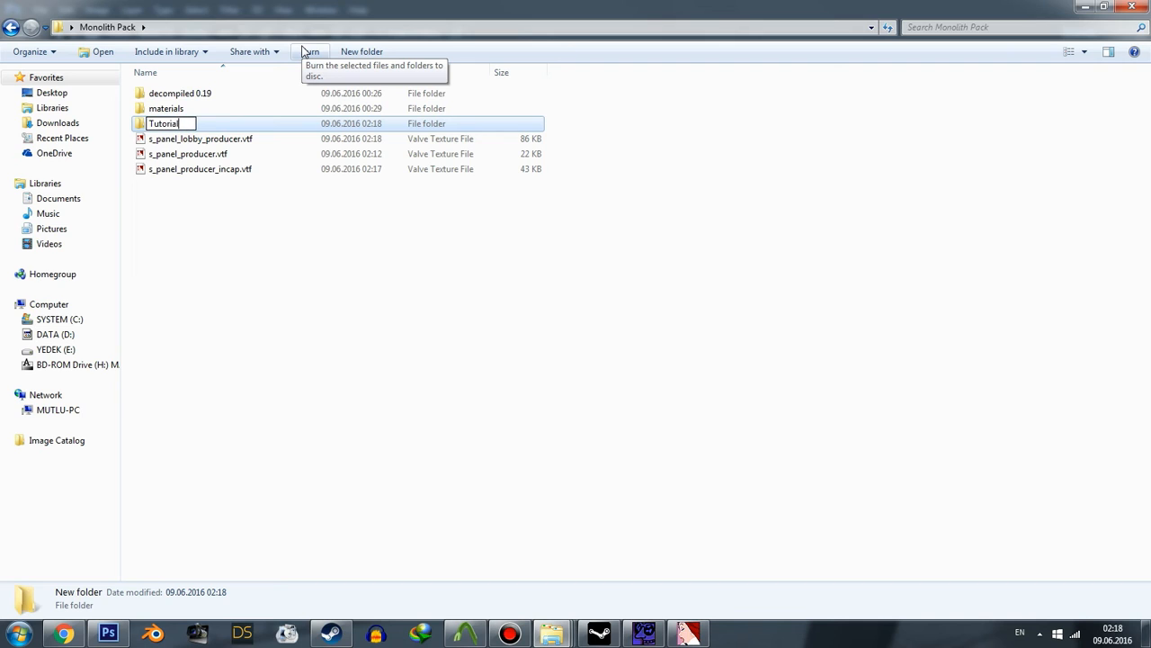
{"action": "type", "text": "l"}
{"action": "key", "text": "Return"}
{"action": "key", "text": "Return"}
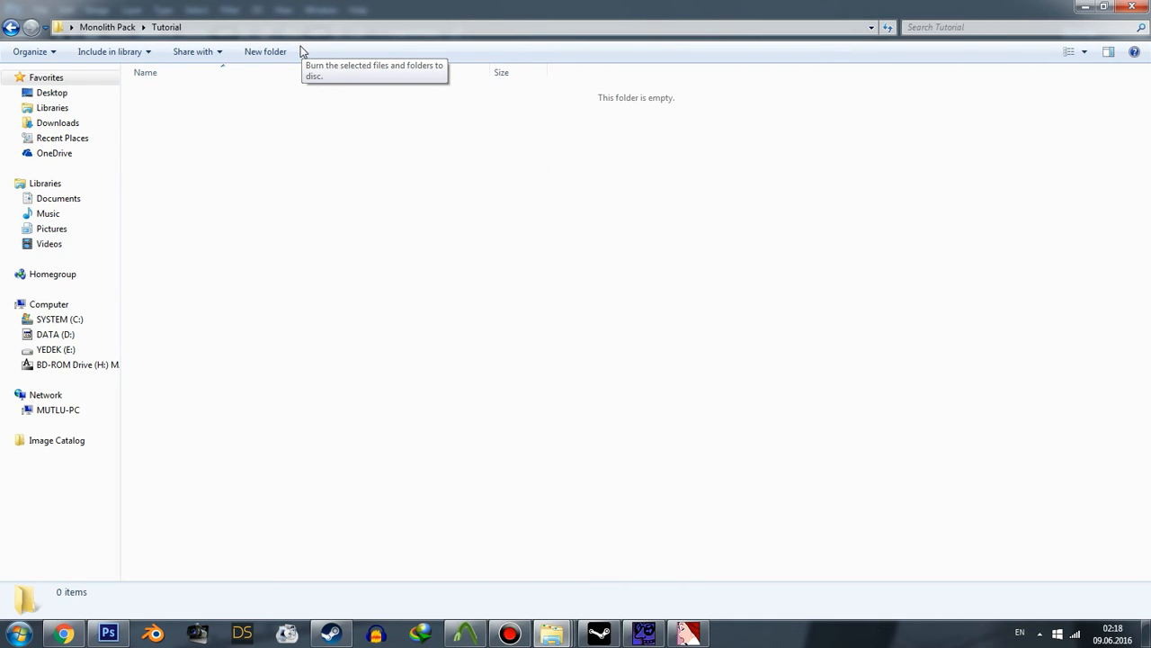
- Create a folder named materials inside the Tutorial folder and open it
{"action": "left_click", "coordinate": [274, 54]}
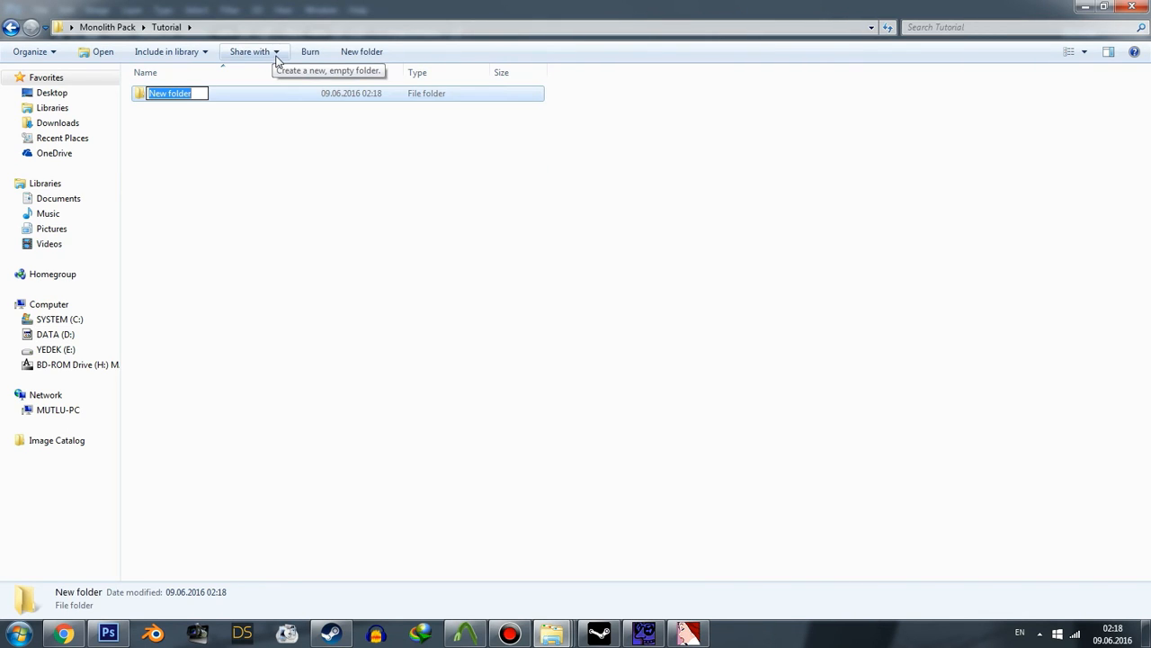
{"action": "type", "text": "mate"}
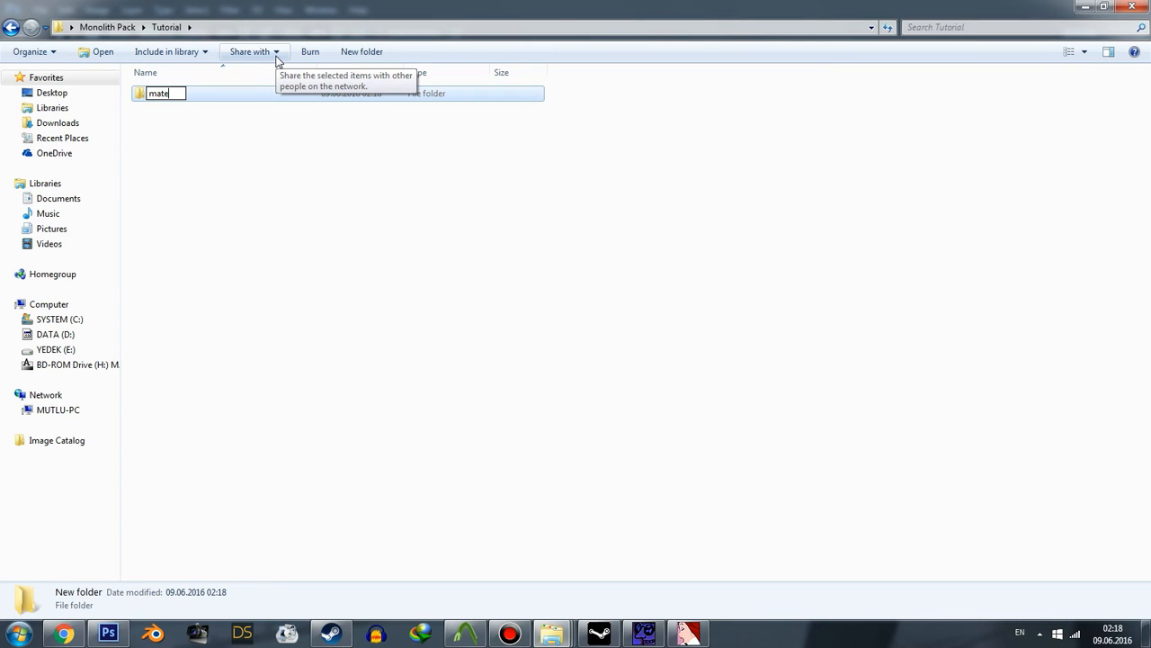
{"action": "type", "text": "rials"}
{"action": "key", "text": "Return"}
{"action": "key", "text": "Return"}
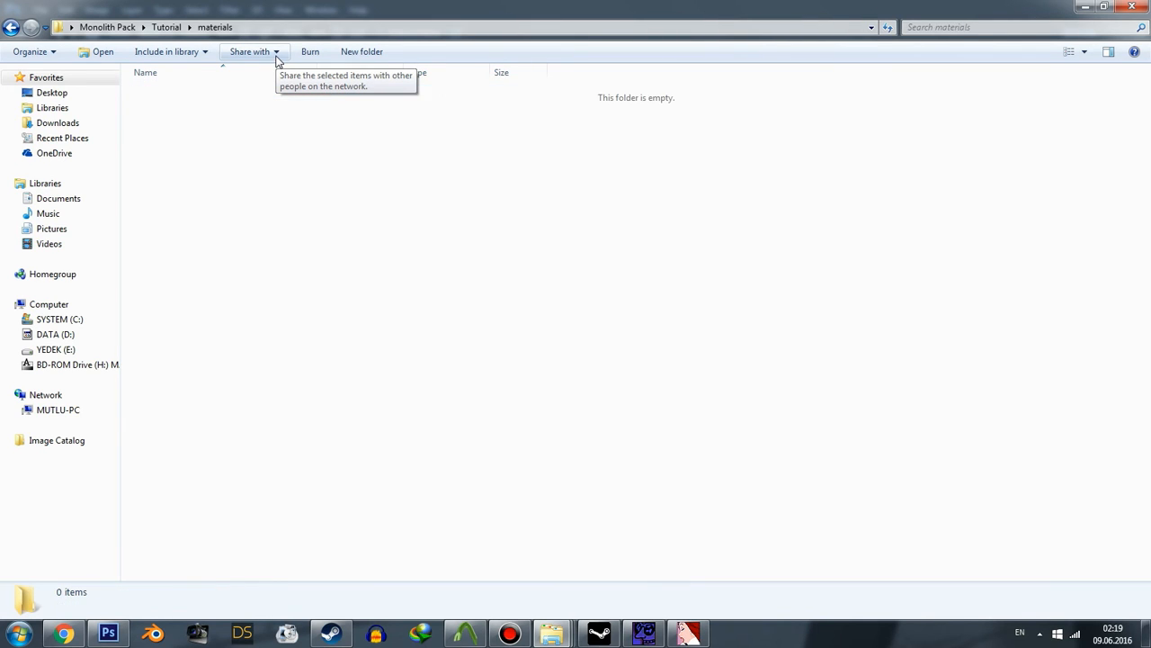
- Create a folder named vgui inside the materials folder
{"action": "left_click", "coordinate": [276, 57]}
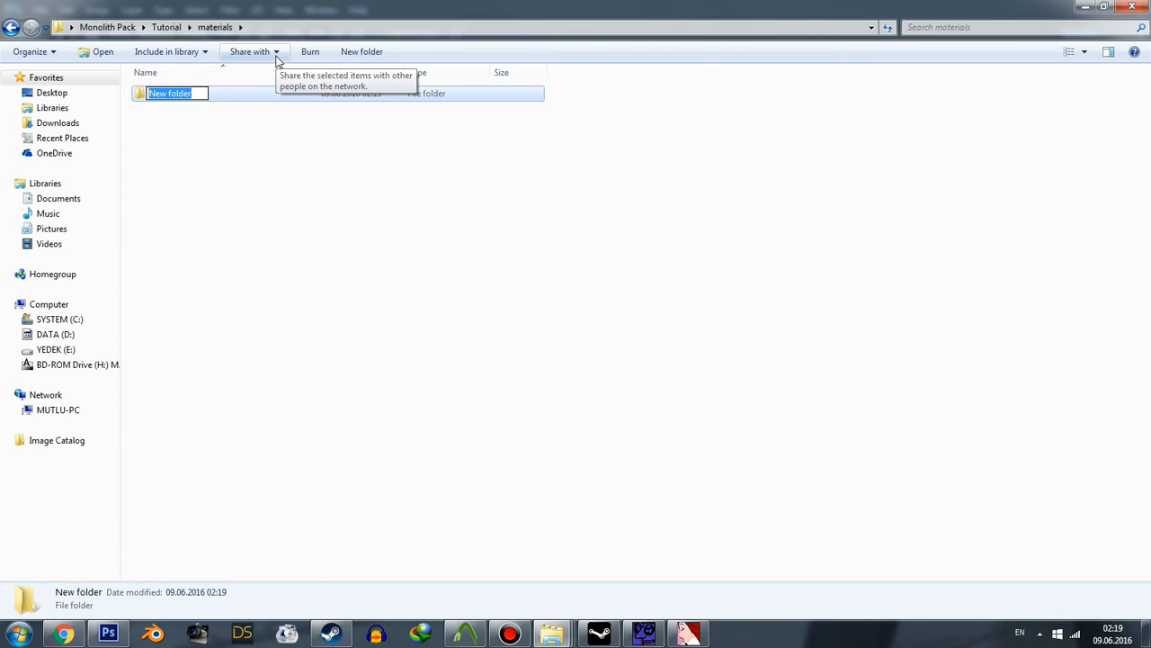
{"action": "type", "text": "vgui"}
{"action": "key", "text": "Return"}
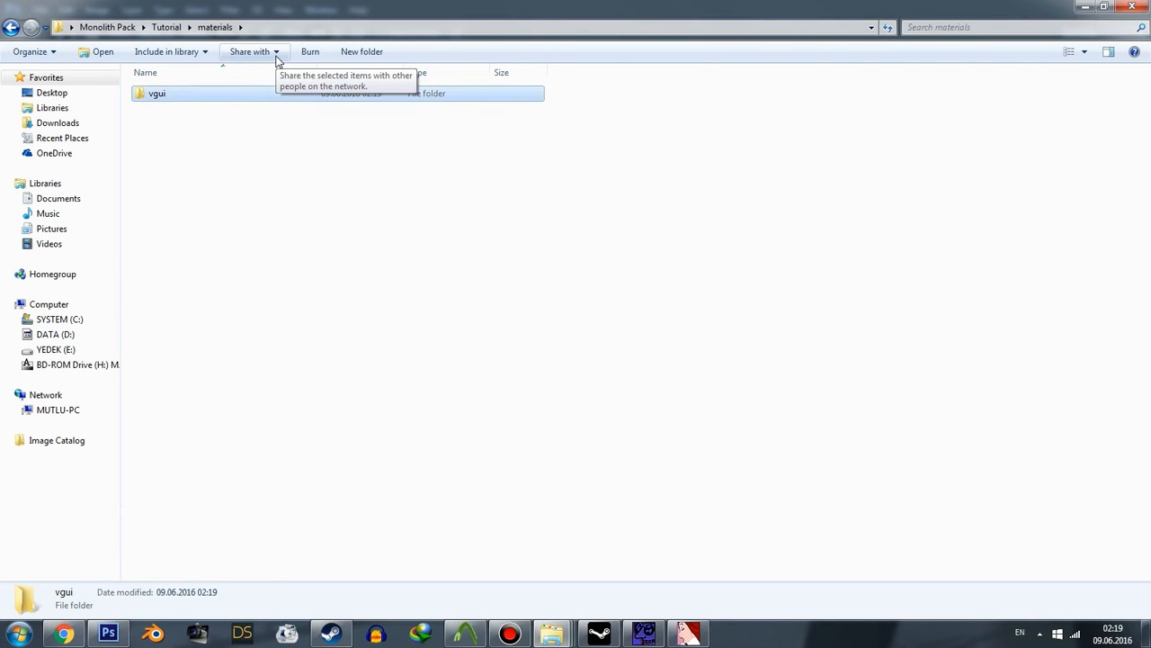
- Move the panel VTF files from the Monolith Pack folder into the Tutorial/materials/vgui folder
{"action": "left_click", "coordinate": [104, 27]}
{"action": "left_click_drag", "start_coordinate": [230, 231], "coordinate": [178, 141]}
{"action": "double_click", "coordinate": [188, 126]}
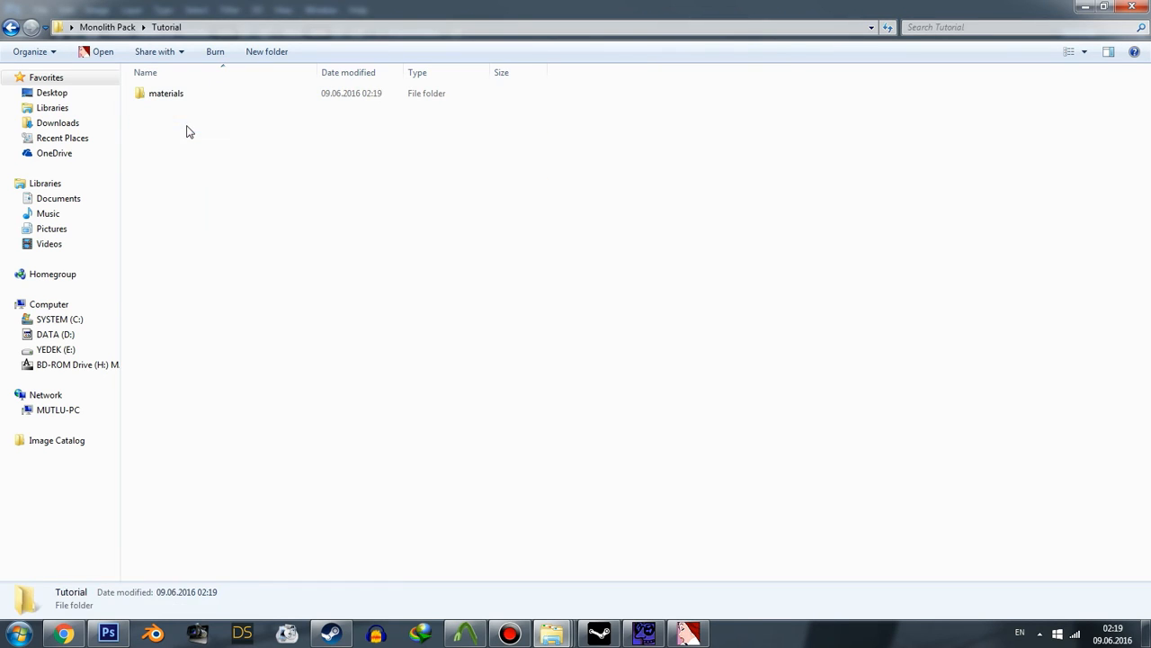
{"action": "double_click", "coordinate": [188, 95]}
{"action": "double_click", "coordinate": [188, 95]}
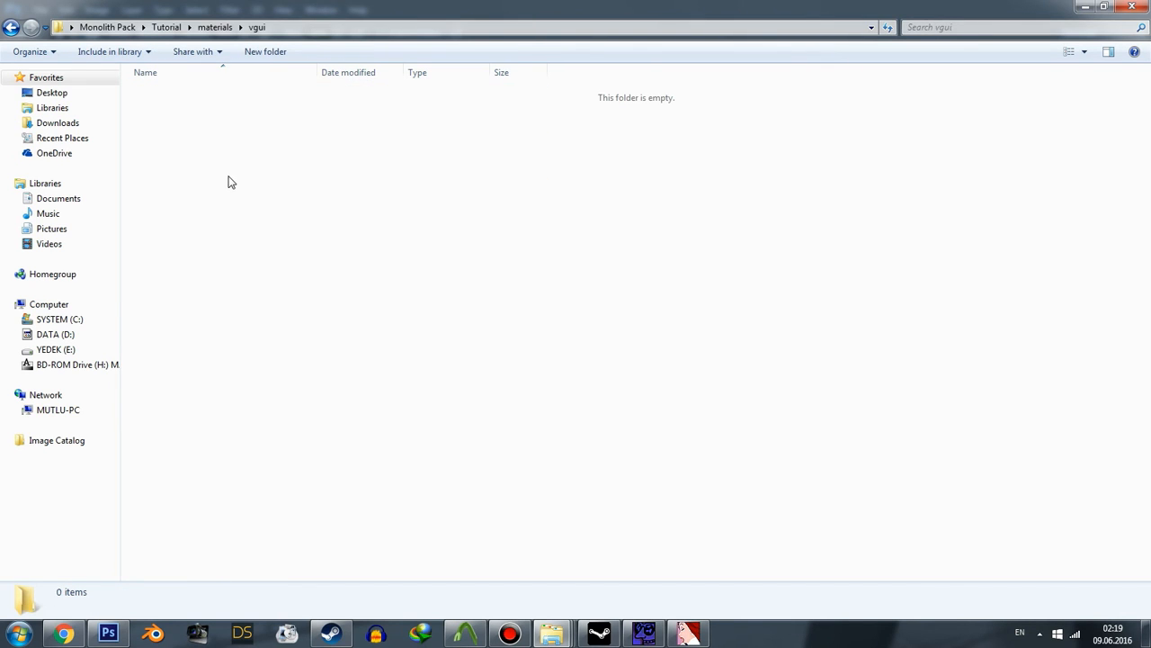
{"action": "key", "text": "ctrl+v"}
- Create a text document named addoninfo.txt in the Tutorial folder and open it for editing
{"action": "left_click", "coordinate": [167, 27]}
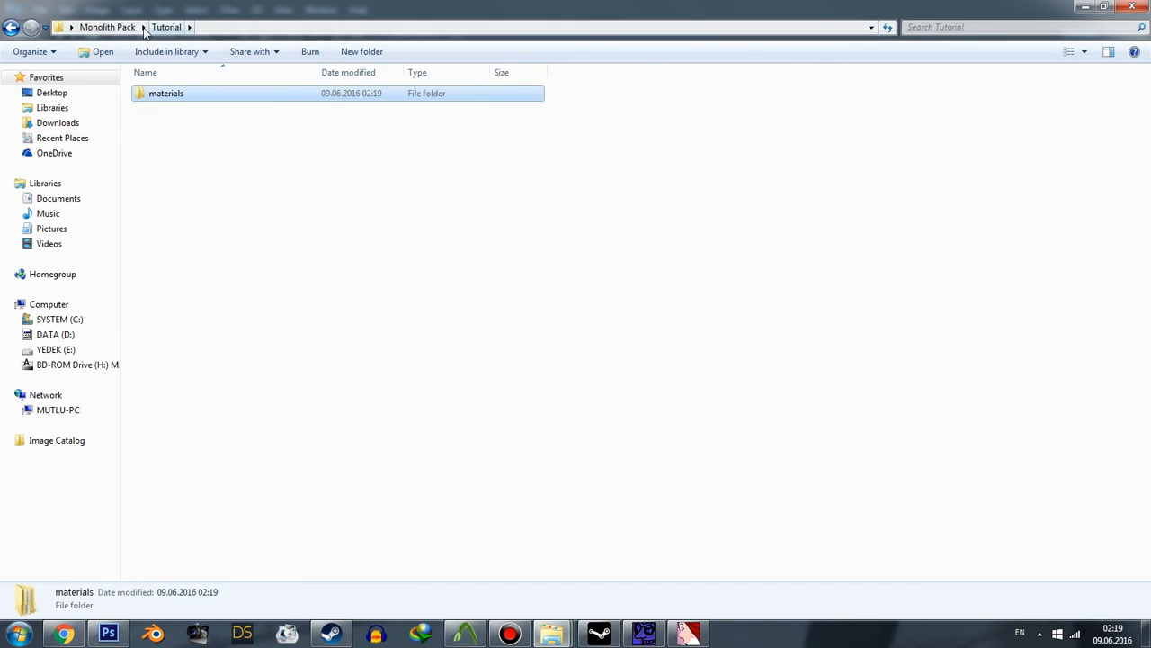
{"action": "left_click", "coordinate": [135, 27]}
{"action": "left_click", "coordinate": [213, 155]}
{"action": "double_click", "coordinate": [198, 123]}
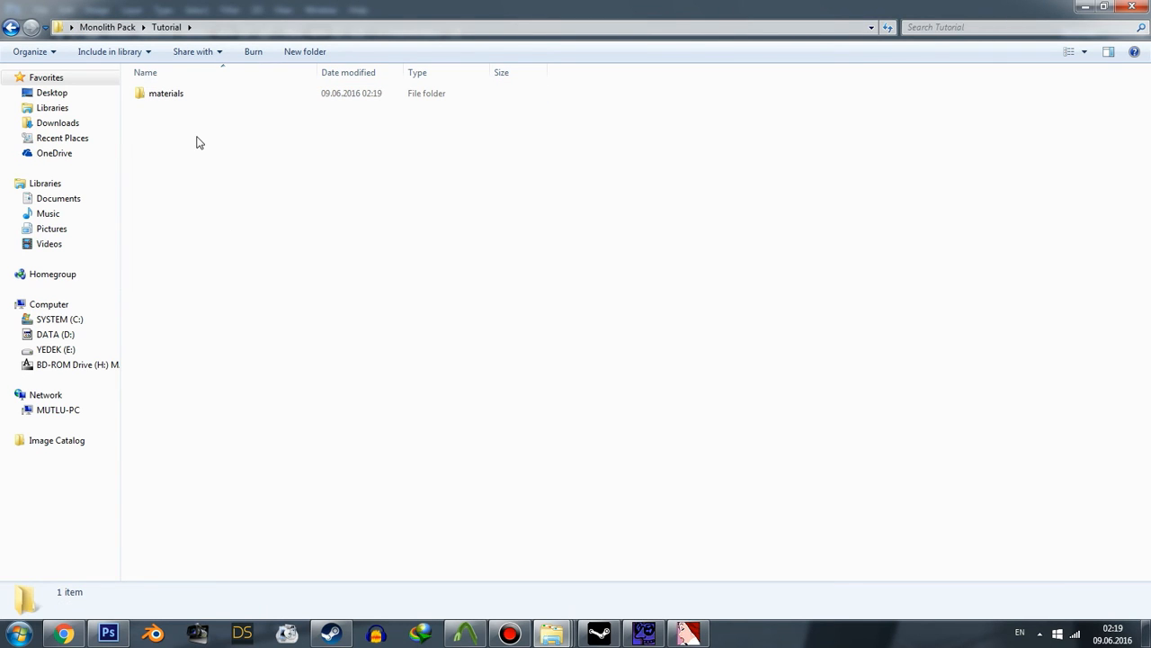
{"action": "right_click", "coordinate": [199, 142]}
{"action": "mouse_move", "coordinate": [232, 329]}
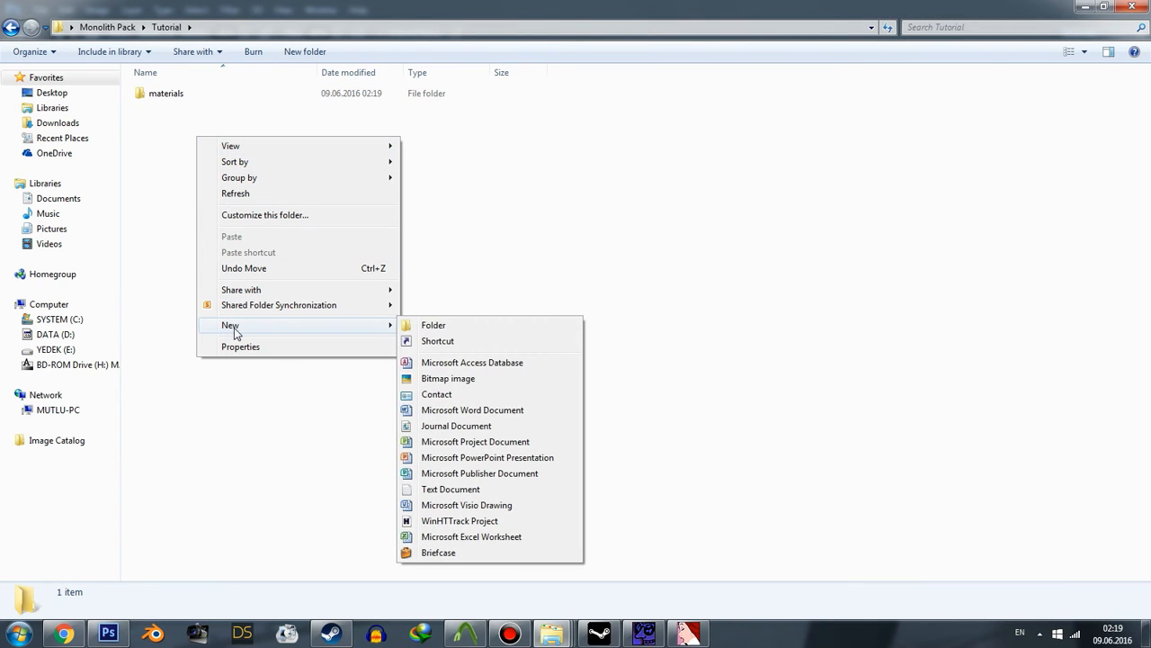
{"action": "left_click", "coordinate": [416, 489]}
{"action": "type", "text": "addoninfo"}
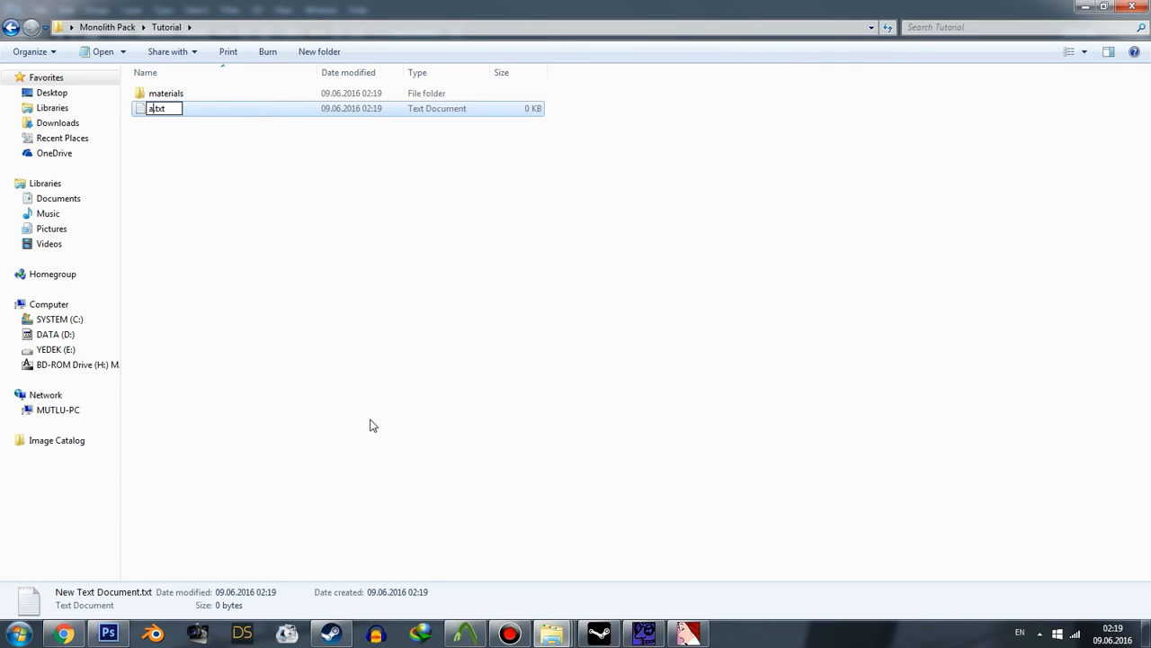
{"action": "key", "text": "Return"}
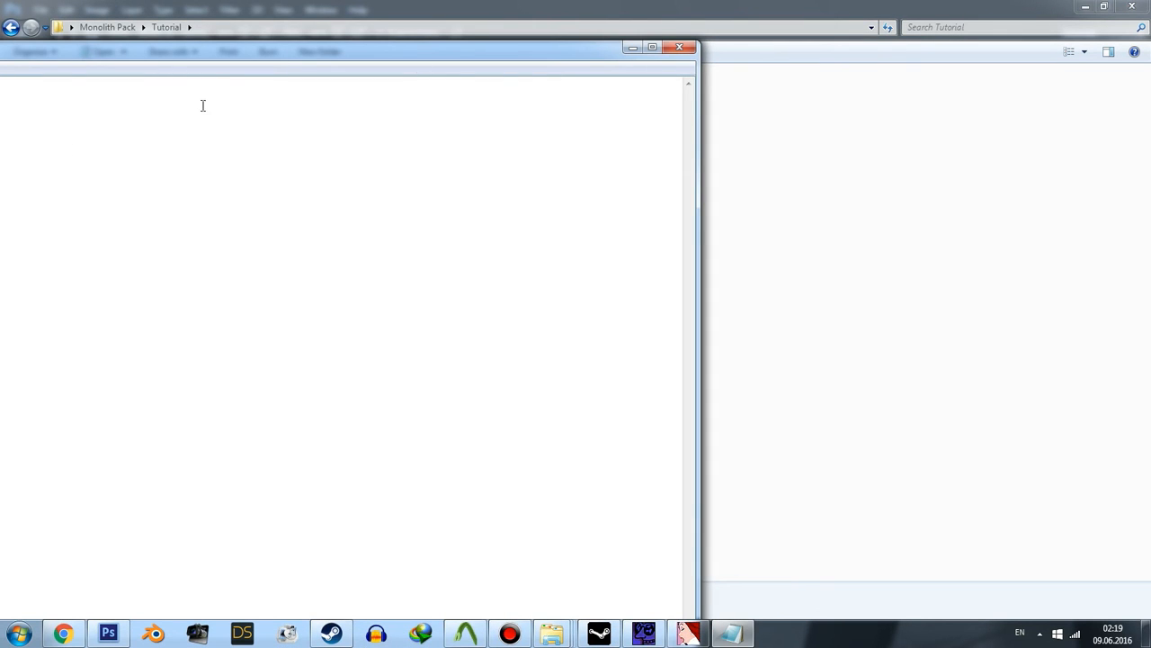
- Switch to Chrome and open ZeqMacaw's "Creating the addoninfo.txt File" tutorial page in a new tab
{"action": "mouse_move", "coordinate": [63, 634]}
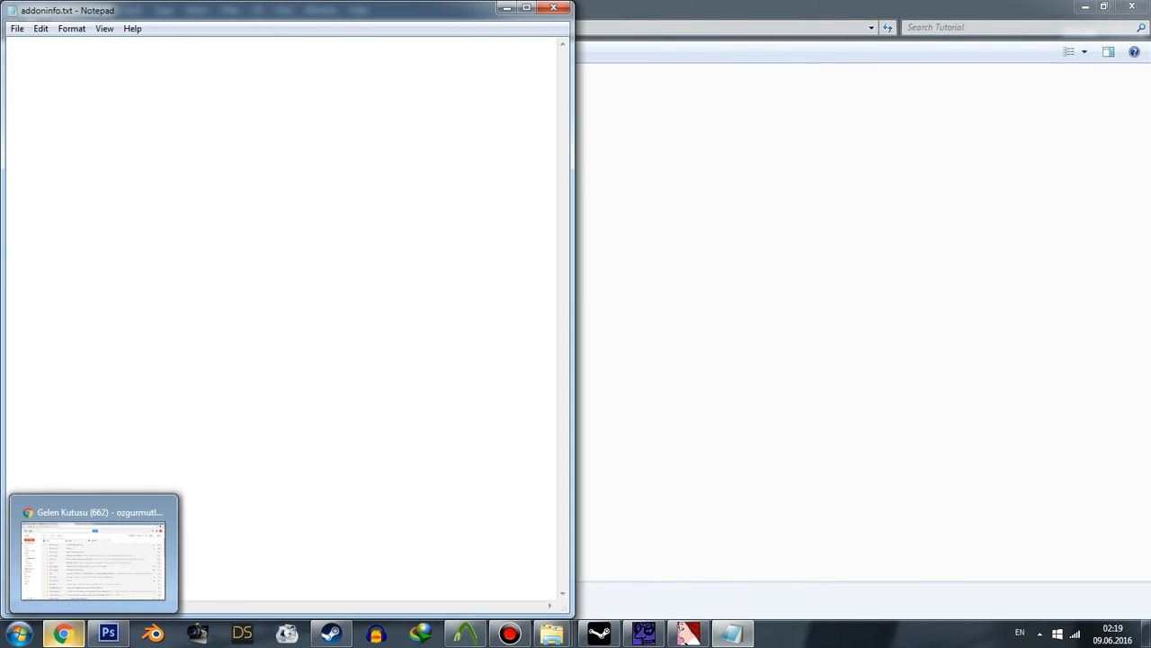
{"action": "left_click", "coordinate": [98, 599]}
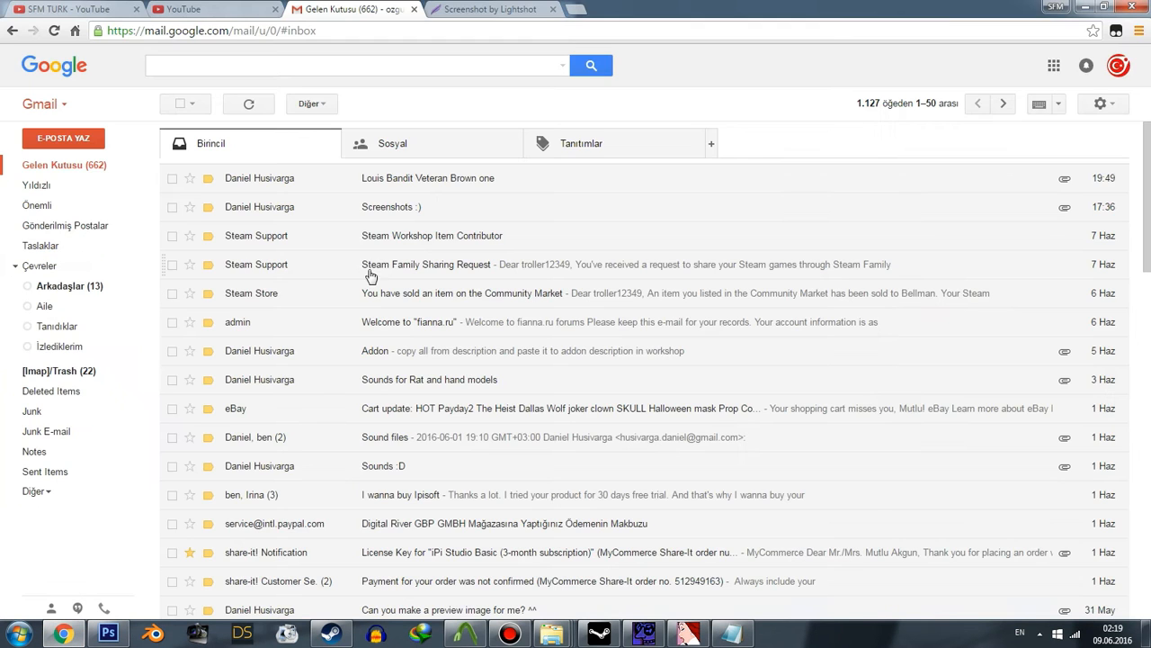
{"action": "left_click", "coordinate": [523, 9]}
{"action": "left_click", "coordinate": [552, 111]}
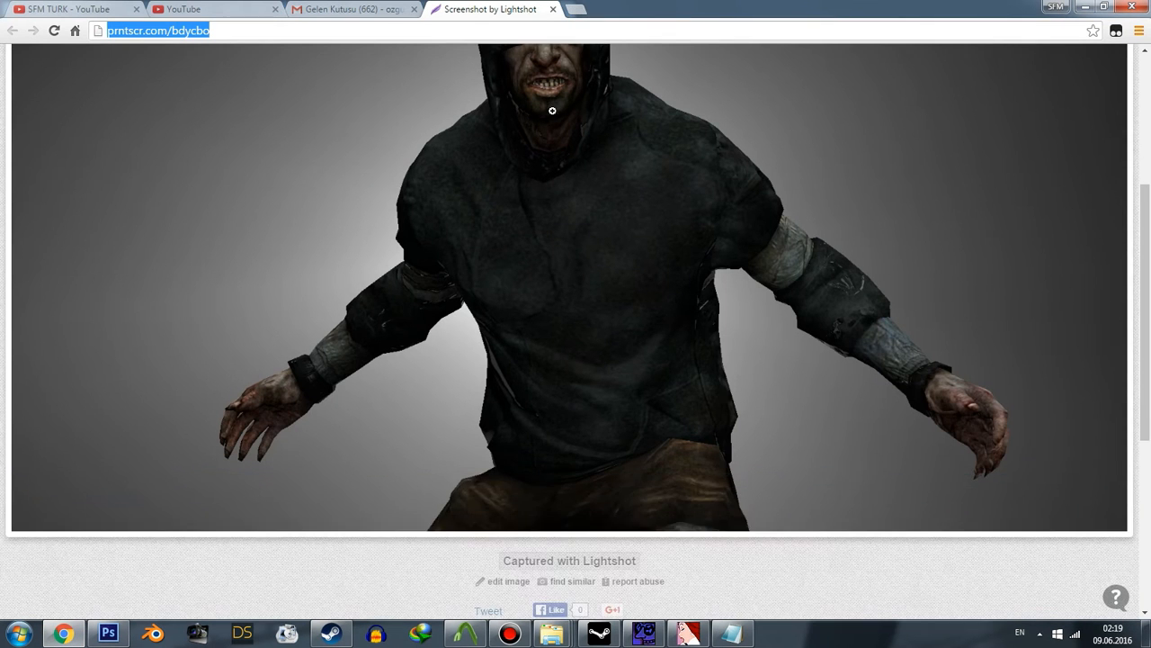
{"action": "scroll", "coordinate": [552, 111], "scroll_direction": "up", "scroll_amount": 3}
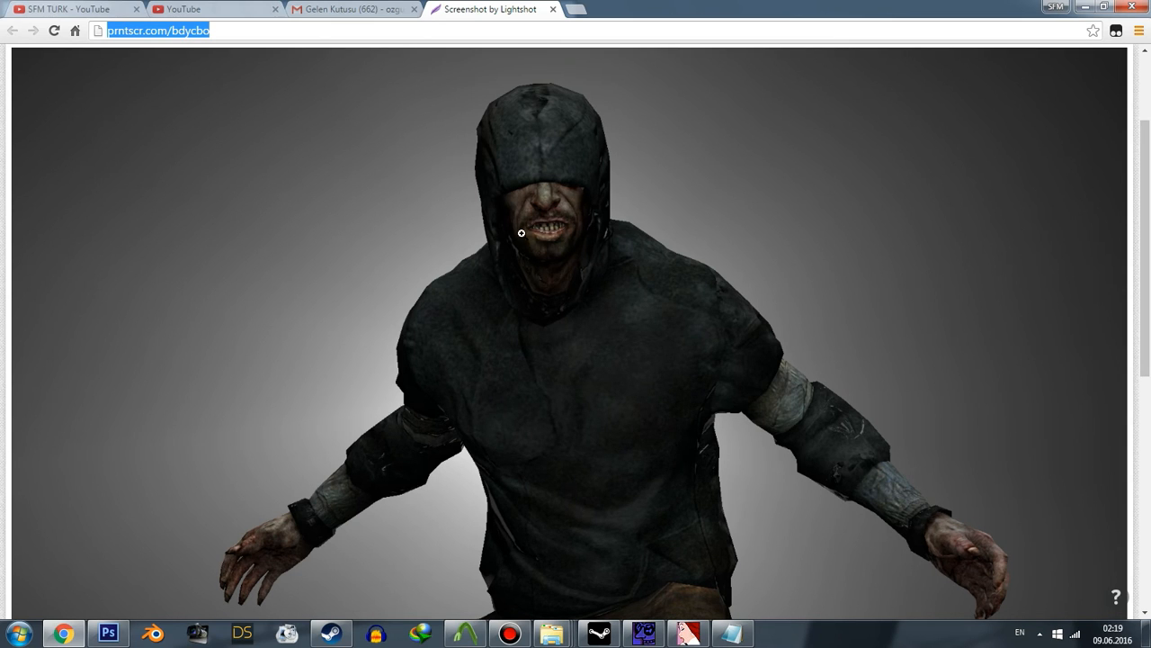
{"action": "left_click", "coordinate": [578, 10]}
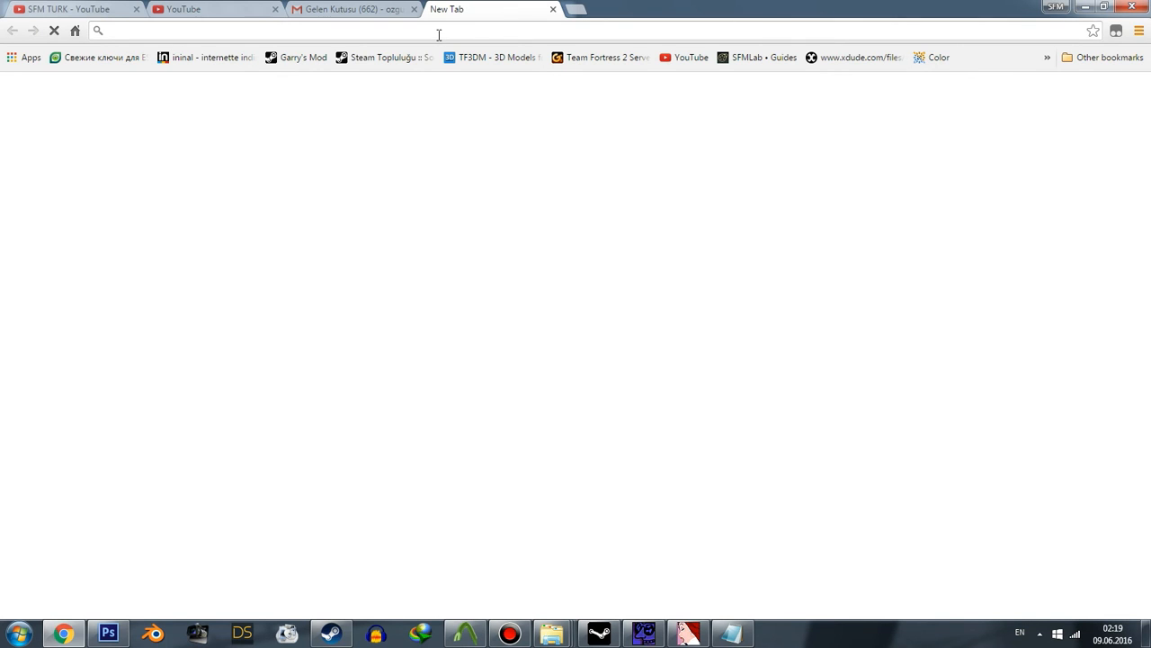
{"action": "type", "text": "addon"}
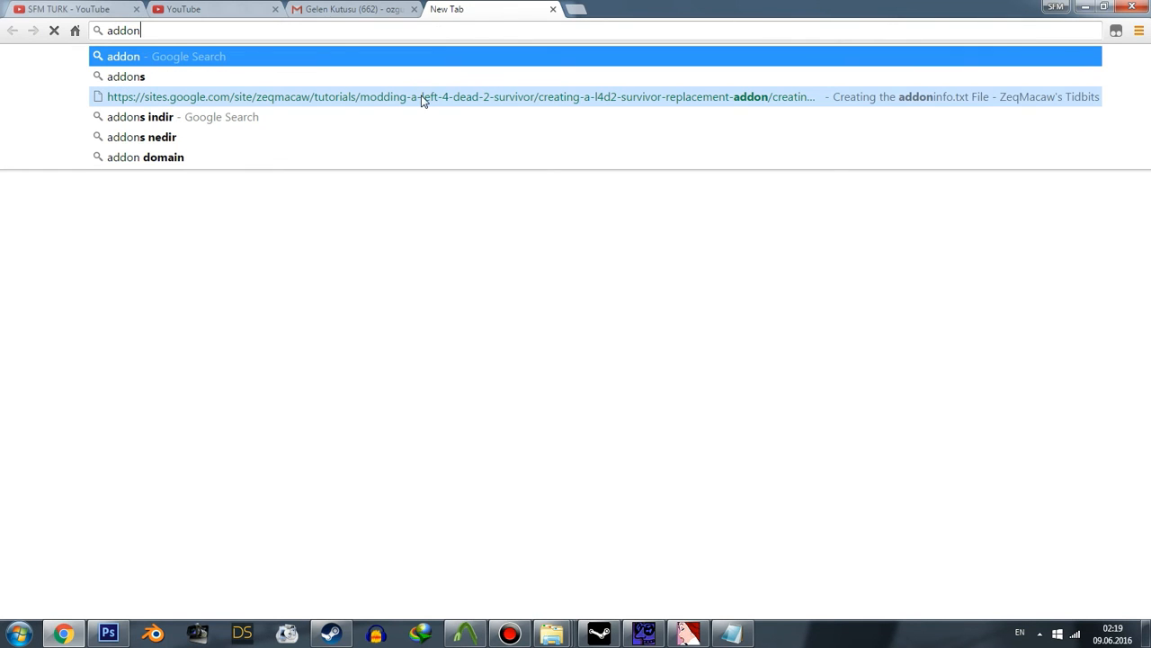
{"action": "left_click", "coordinate": [447, 99]}
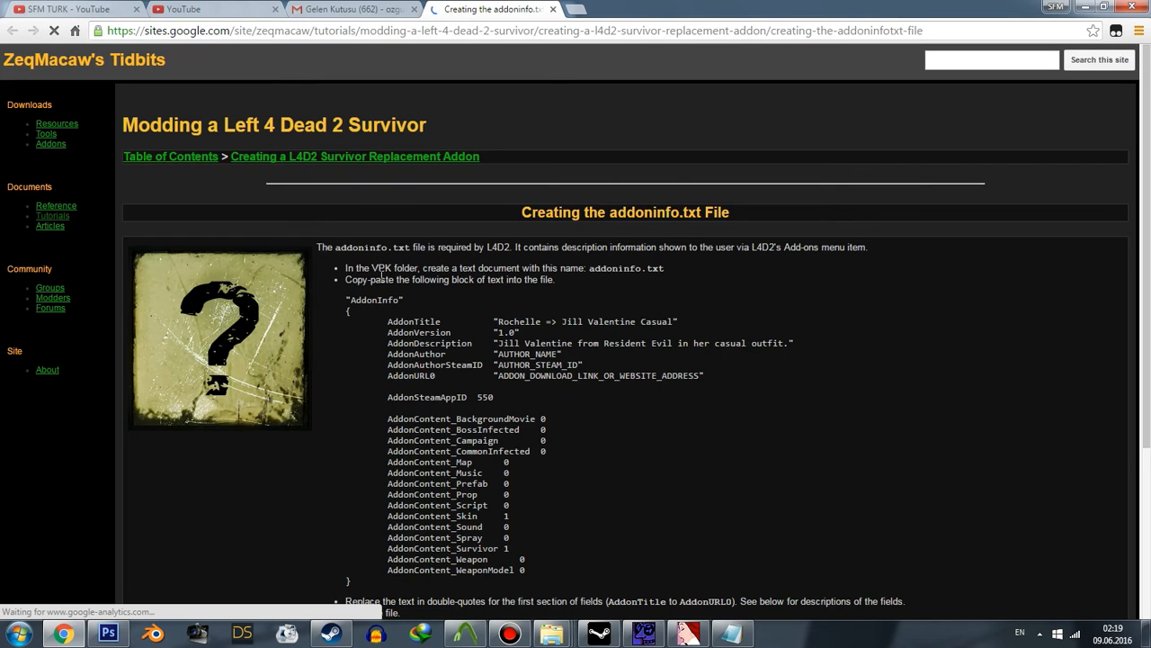
- Copy the whole AddonInfo text block from the tutorial page and paste it into addoninfo.txt in Notepad
{"action": "left_click_drag", "start_coordinate": [347, 300], "coordinate": [393, 581]}
{"action": "key", "text": "ctrl+c"}
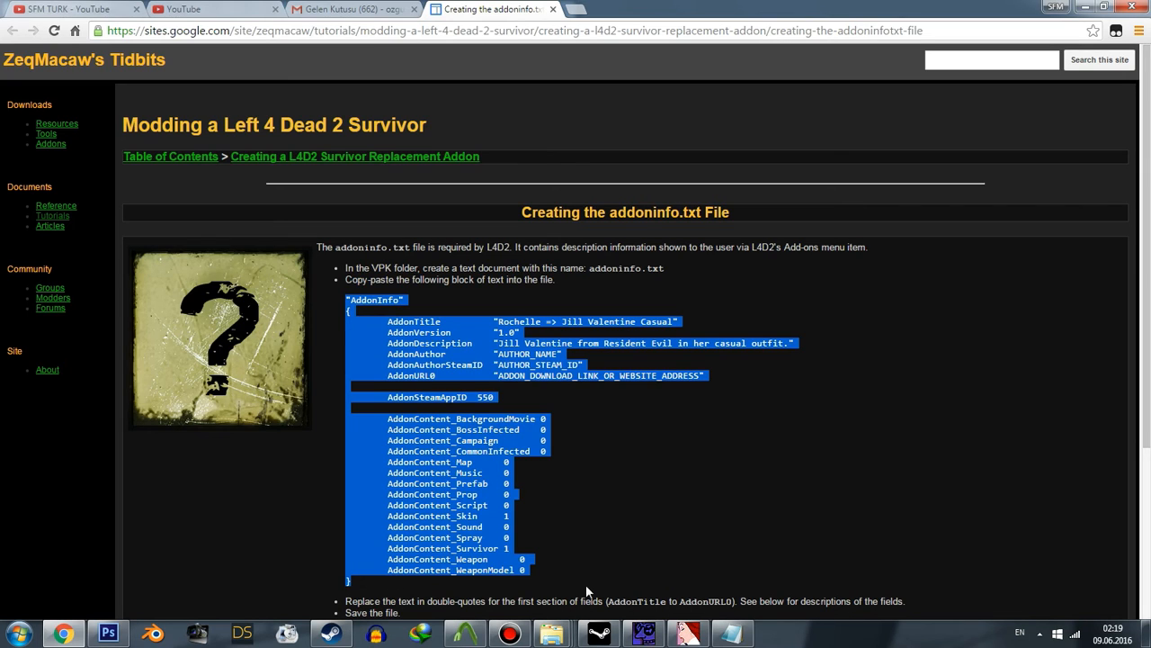
{"action": "left_click", "coordinate": [731, 634]}
{"action": "key", "text": "ctrl+v"}
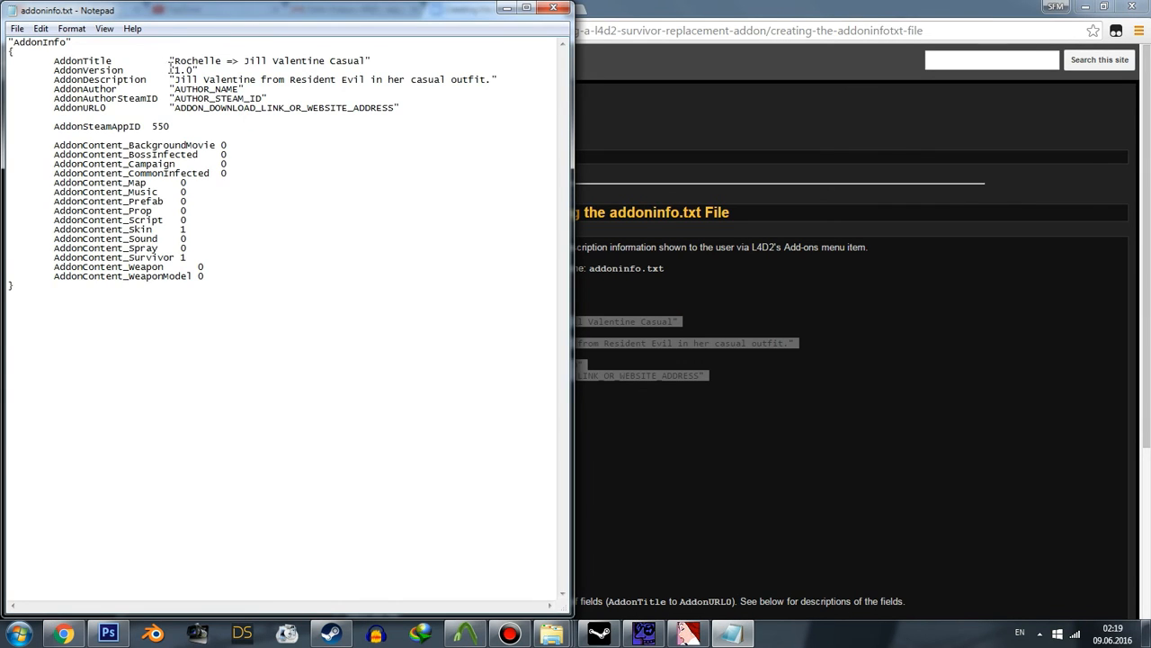
- Enlarge the Notepad window, then set AddonTitle to "Tutorial" and AddonDescription to "Turoial"
{"action": "left_click_drag", "start_coordinate": [173, 60], "coordinate": [362, 61]}
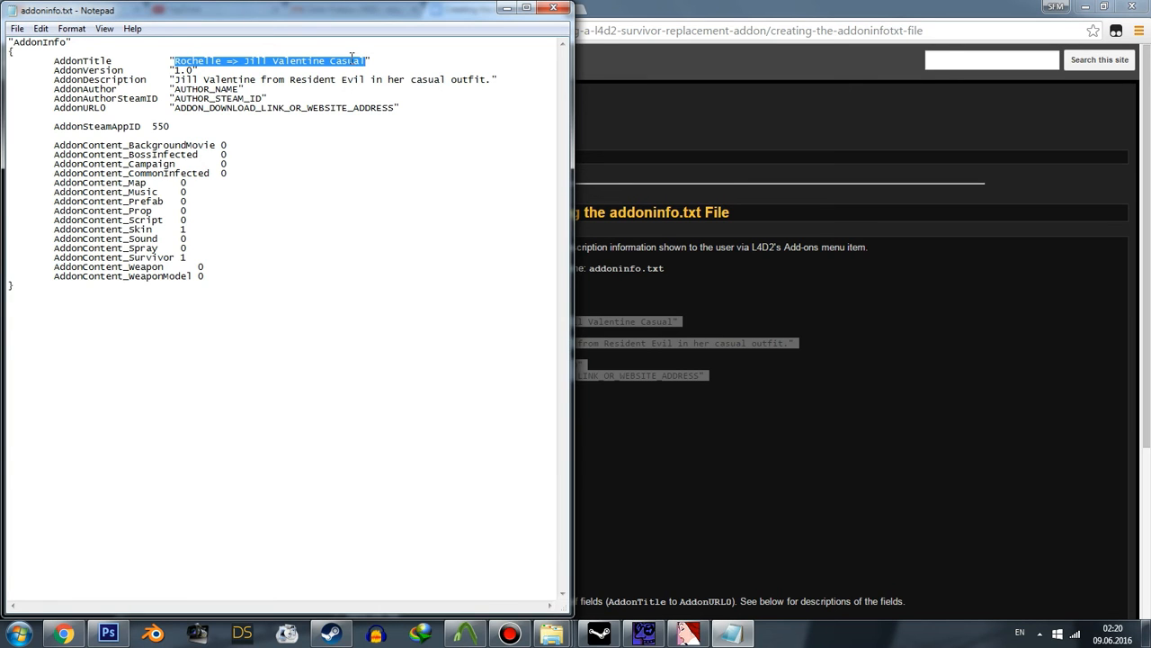
{"action": "double_click", "coordinate": [286, 20]}
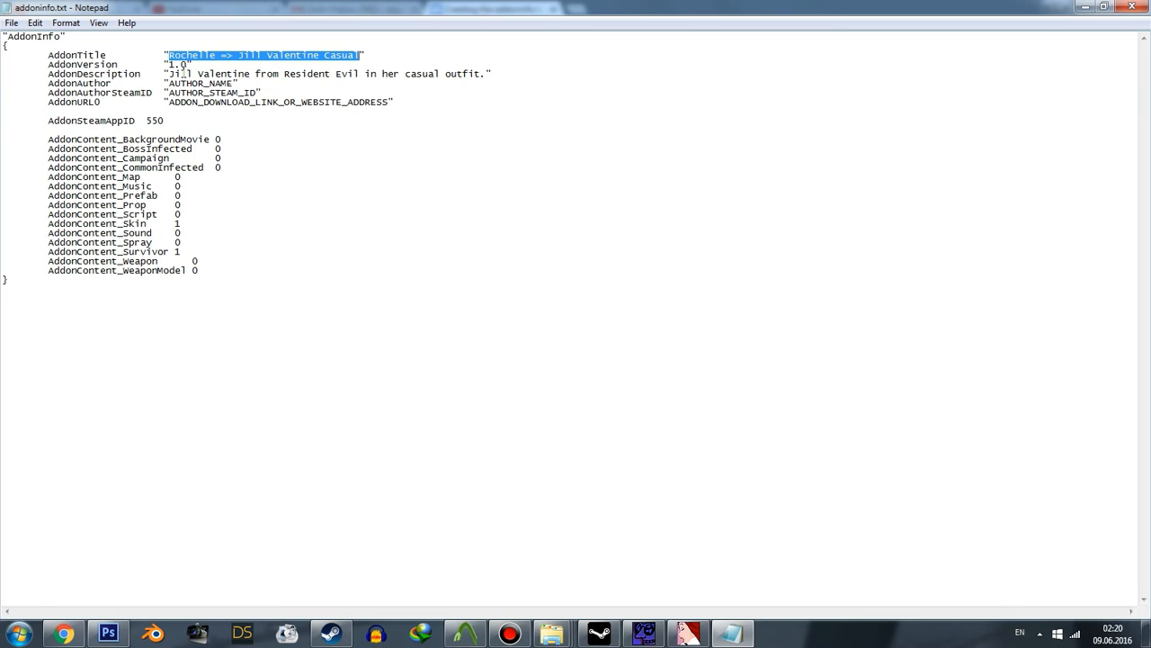
{"action": "type", "text": "Tutorial"}
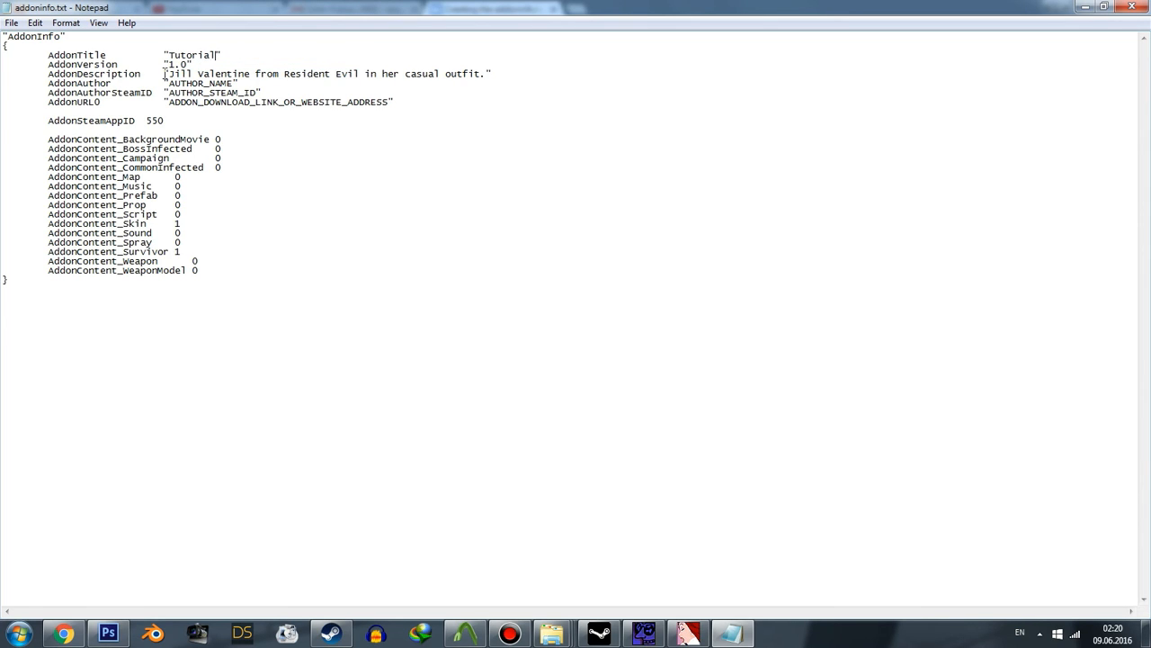
{"action": "left_click_drag", "start_coordinate": [171, 74], "coordinate": [480, 79]}
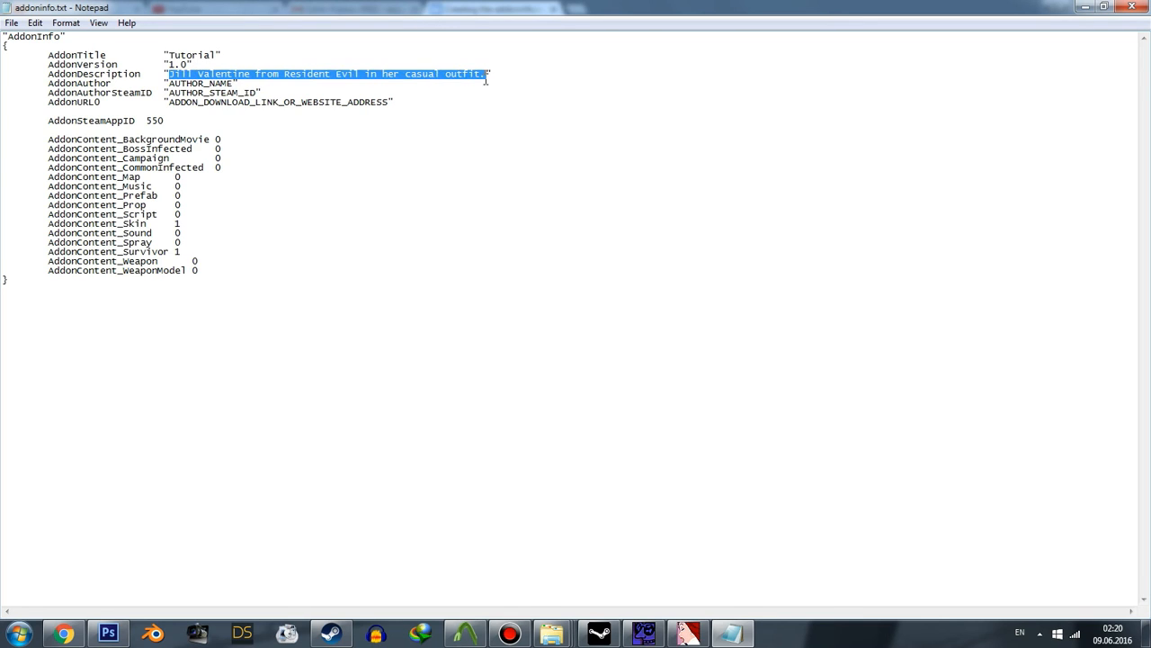
{"action": "type", "text": "Turoial"}
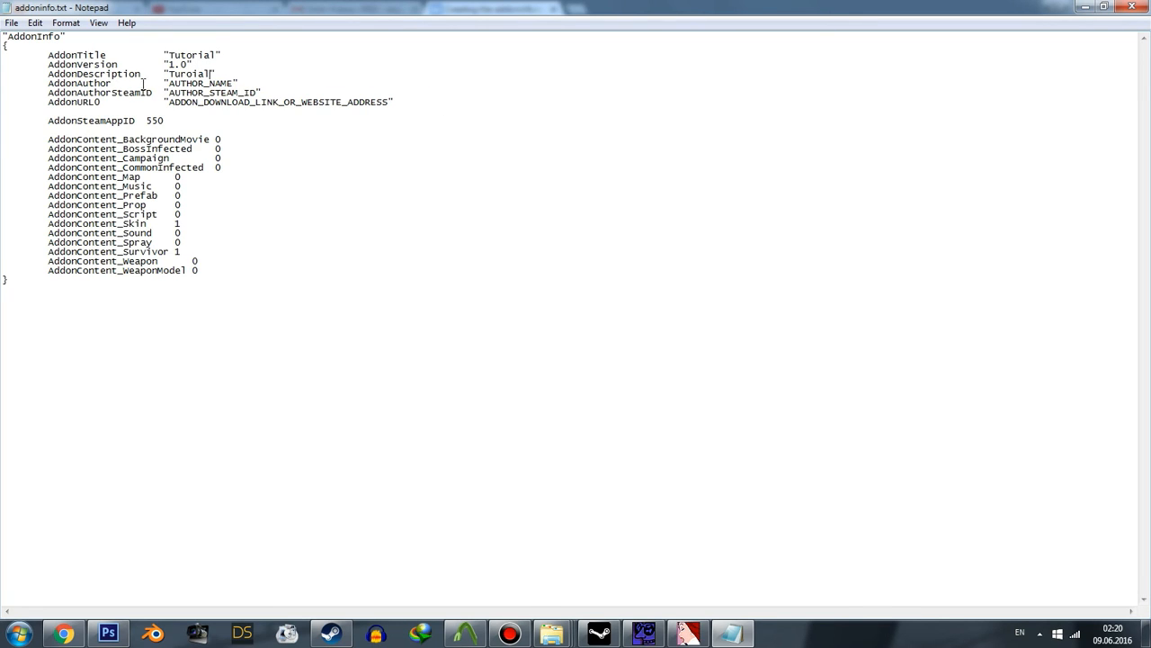
- Set both the AddonAuthor and AddonAuthorSteamID values to "blabla"
{"action": "left_click_drag", "start_coordinate": [170, 82], "coordinate": [234, 80]}
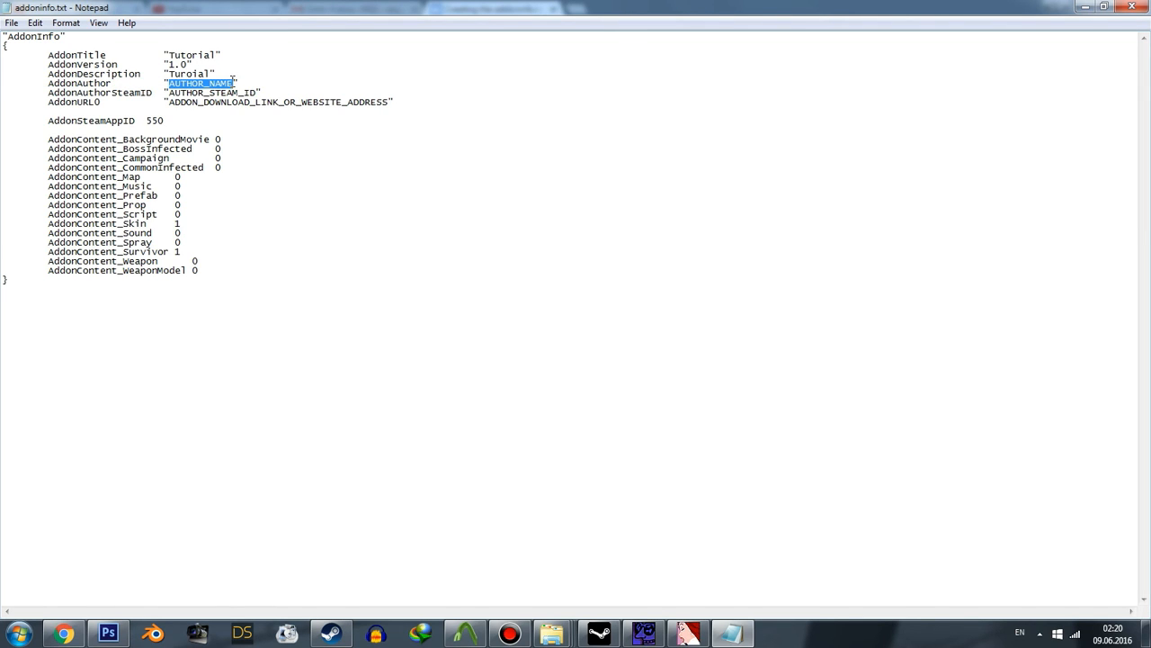
{"action": "type", "text": "blabla"}
{"action": "left_click_drag", "start_coordinate": [170, 93], "coordinate": [258, 91]}
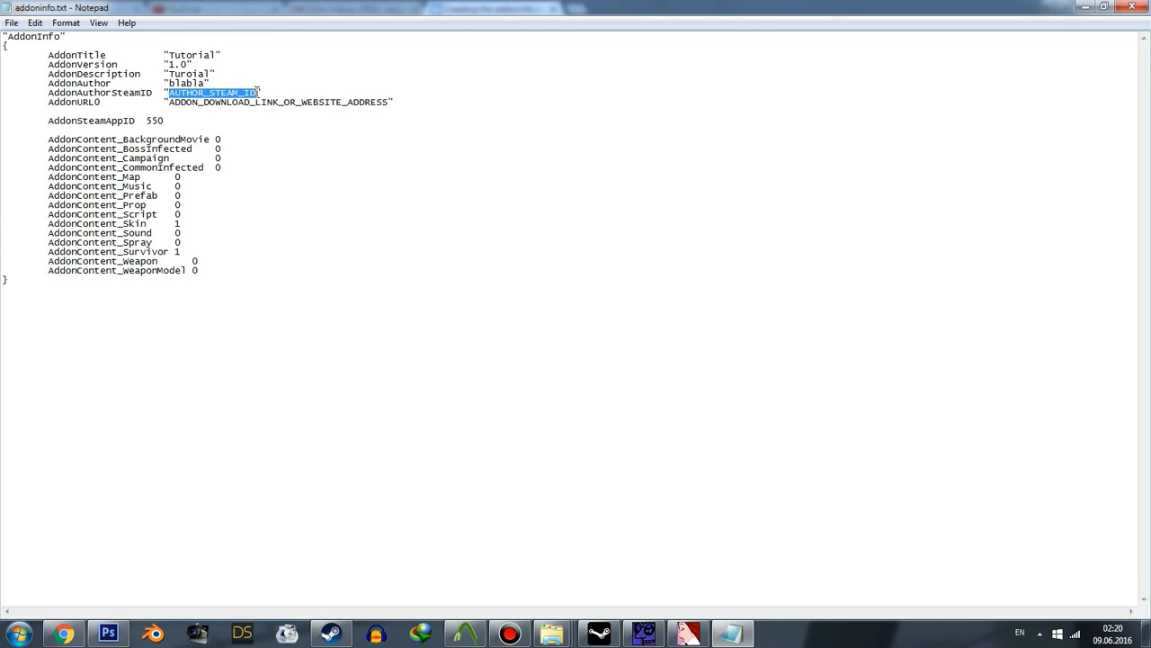
{"action": "type", "text": "blabla"}
- Delete the AddonURL0 line and all AddonContent lines except AddonContent_Survivor, then save and close addoninfo.txt
{"action": "left_click_drag", "start_coordinate": [397, 102], "coordinate": [2, 122]}
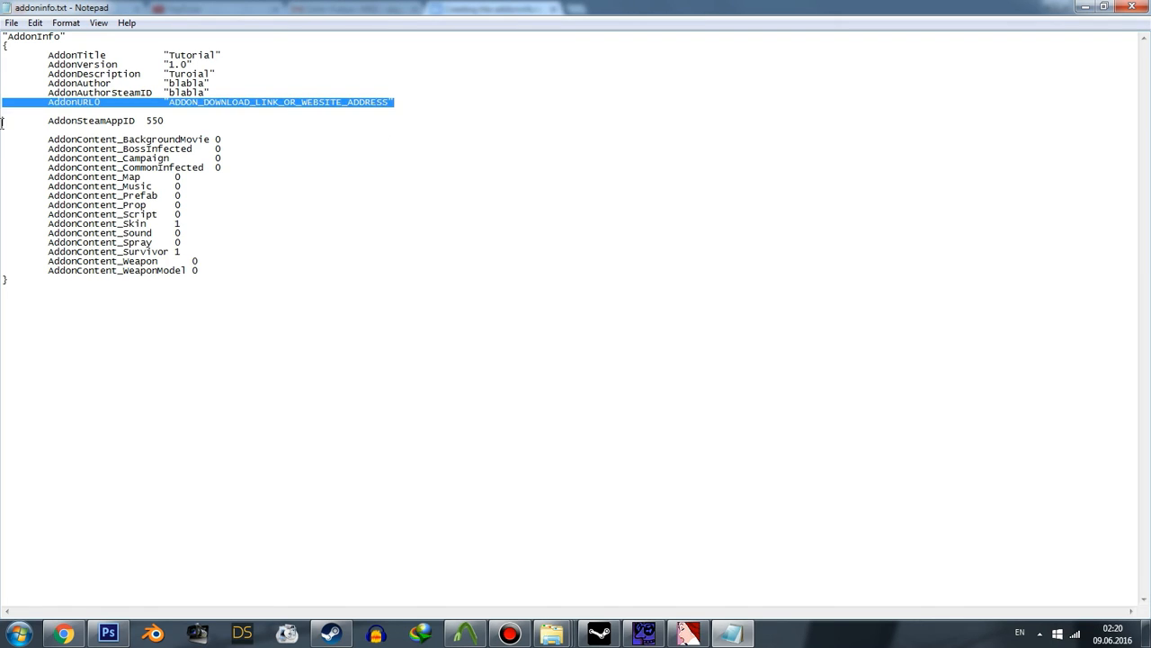
{"action": "key", "text": "Delete"}
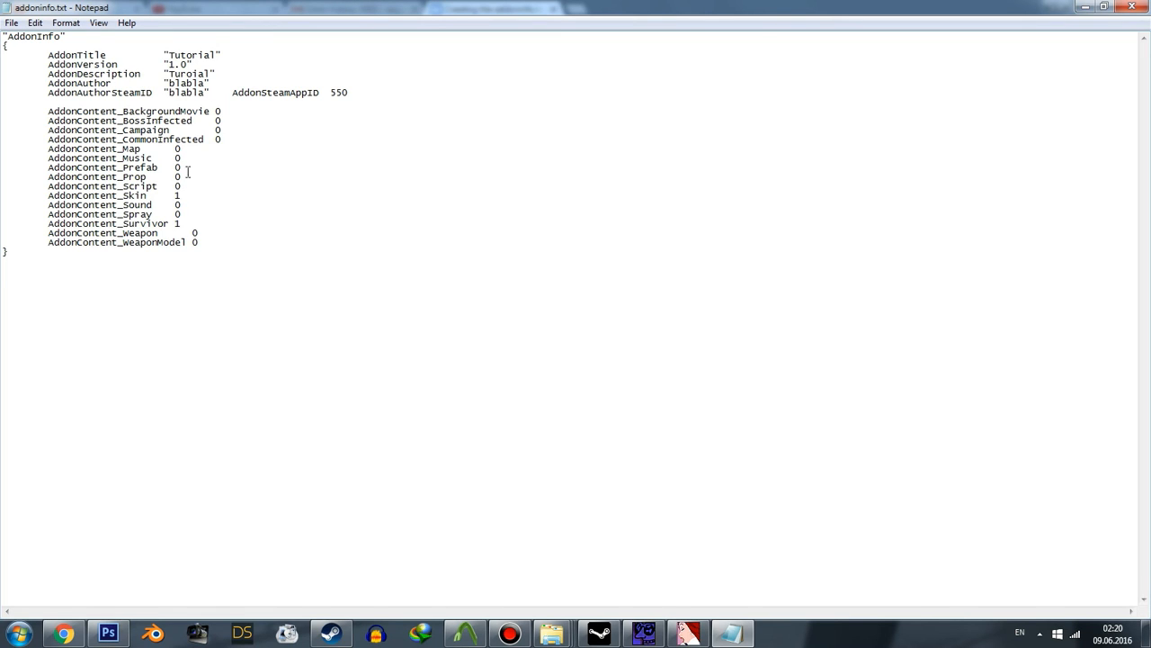
{"action": "left_click_drag", "start_coordinate": [218, 244], "coordinate": [2, 114]}
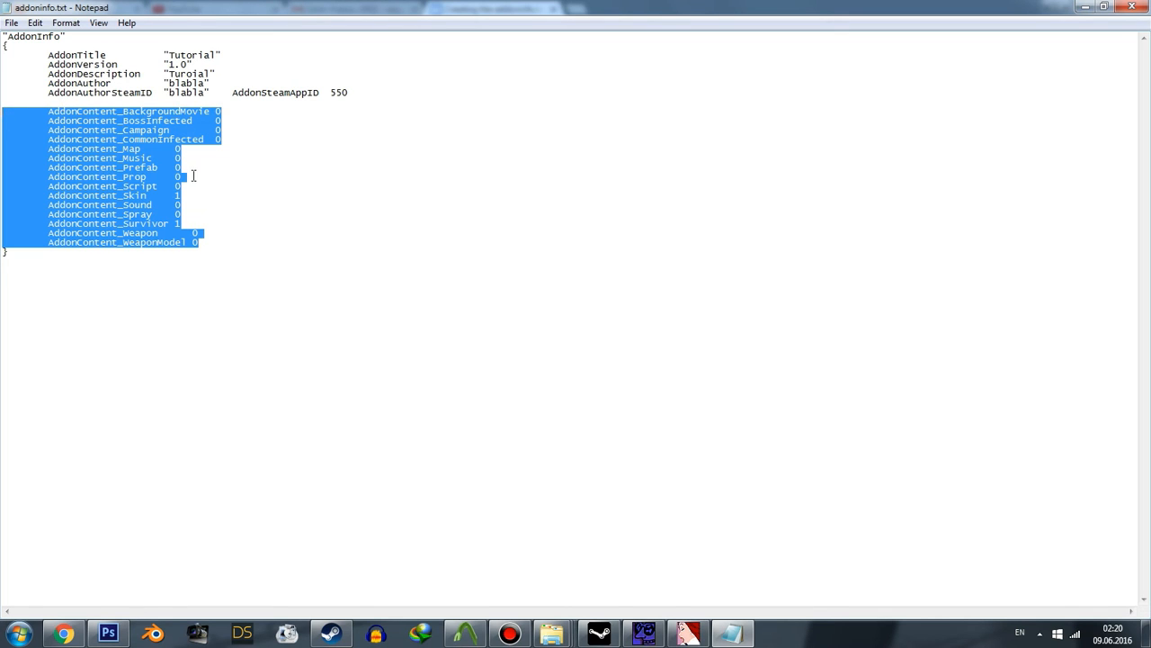
{"action": "mouse_move", "coordinate": [201, 206]}
{"action": "left_mouse_down"}
{"action": "mouse_move", "coordinate": [4, 193]}
{"action": "mouse_move", "coordinate": [2, 113]}
{"action": "left_mouse_up"}
{"action": "key", "text": "Delete"}
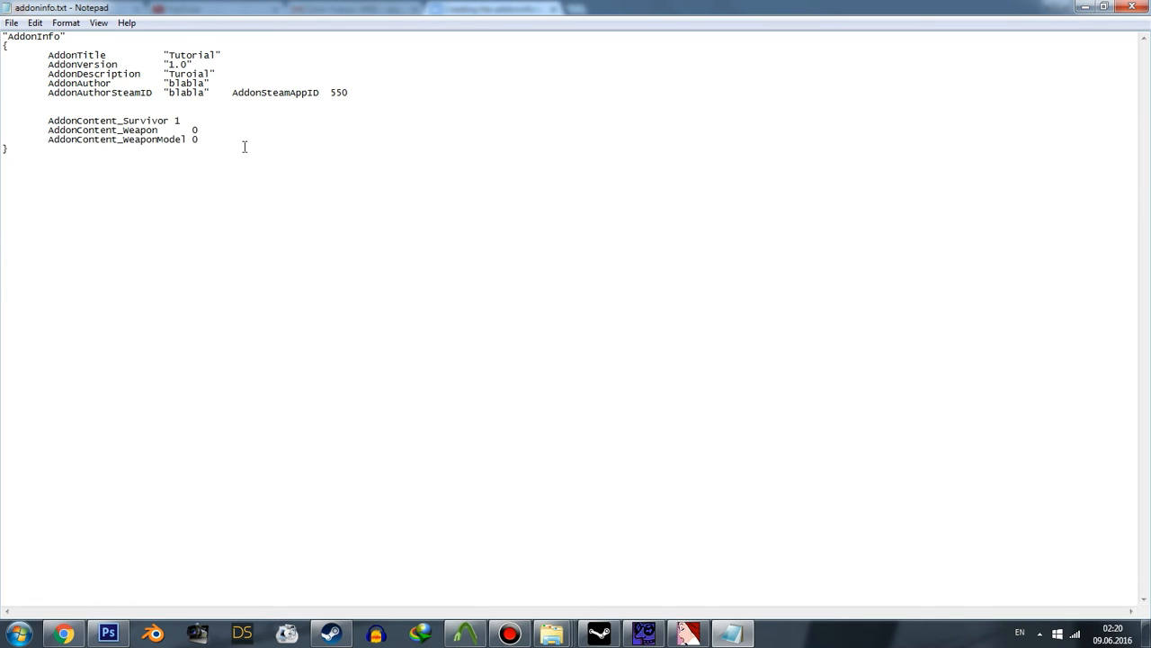
{"action": "key", "text": "Delete"}
{"action": "left_click_drag", "start_coordinate": [213, 134], "coordinate": [2, 123]}
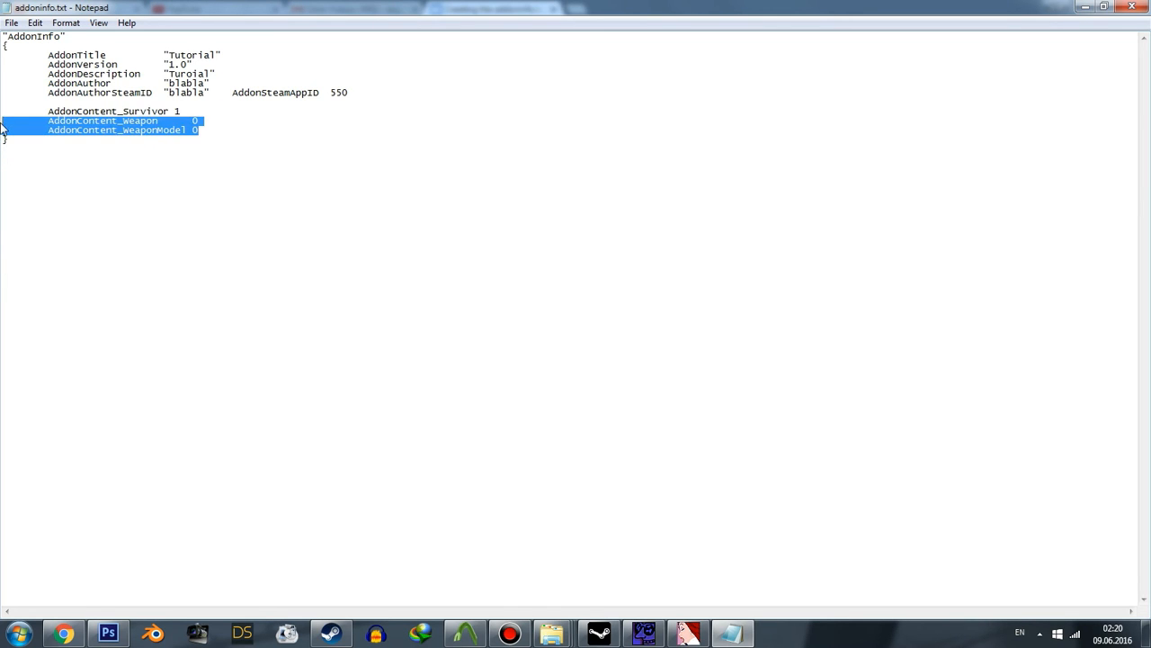
{"action": "key", "text": "Delete"}
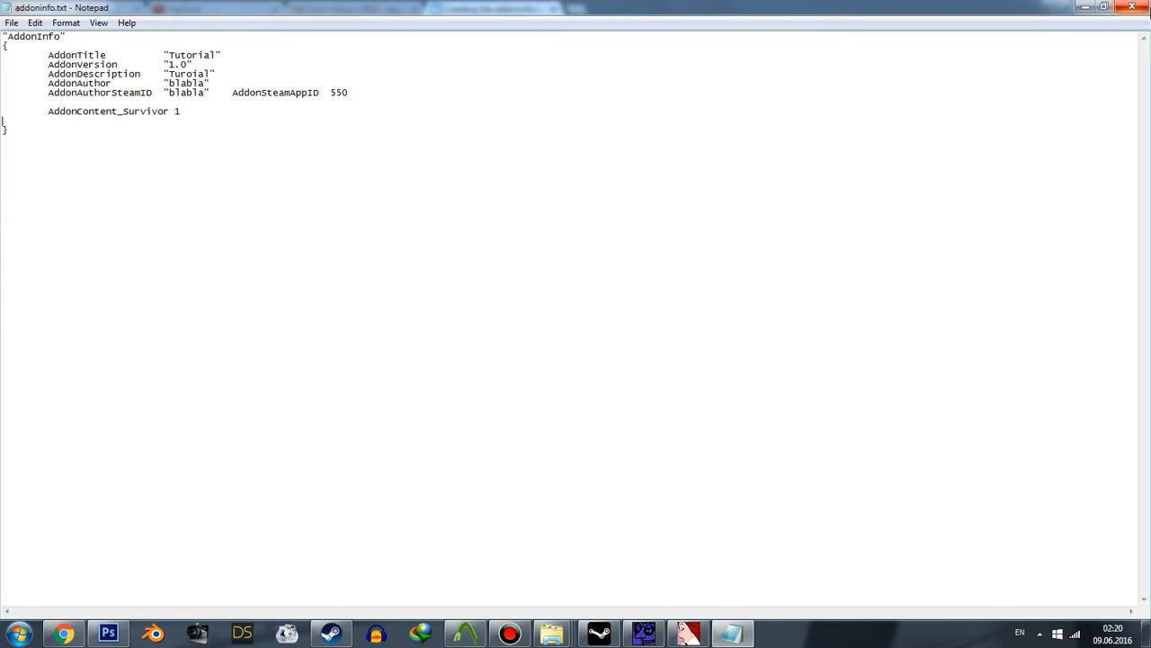
{"action": "left_click", "coordinate": [1132, 6]}
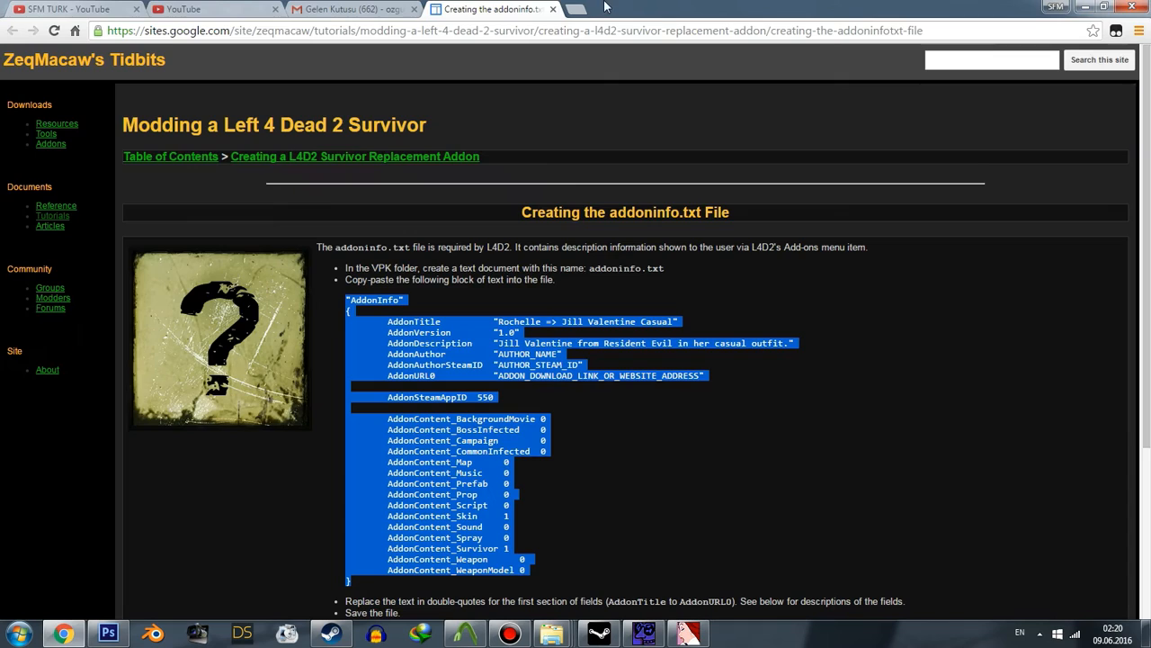
- Minimize the browser and close the three leftover program windows, including VTFEdit, keeping the Tutorial folder open
{"action": "left_click", "coordinate": [1086, 7]}
{"action": "left_click", "coordinate": [589, 468]}
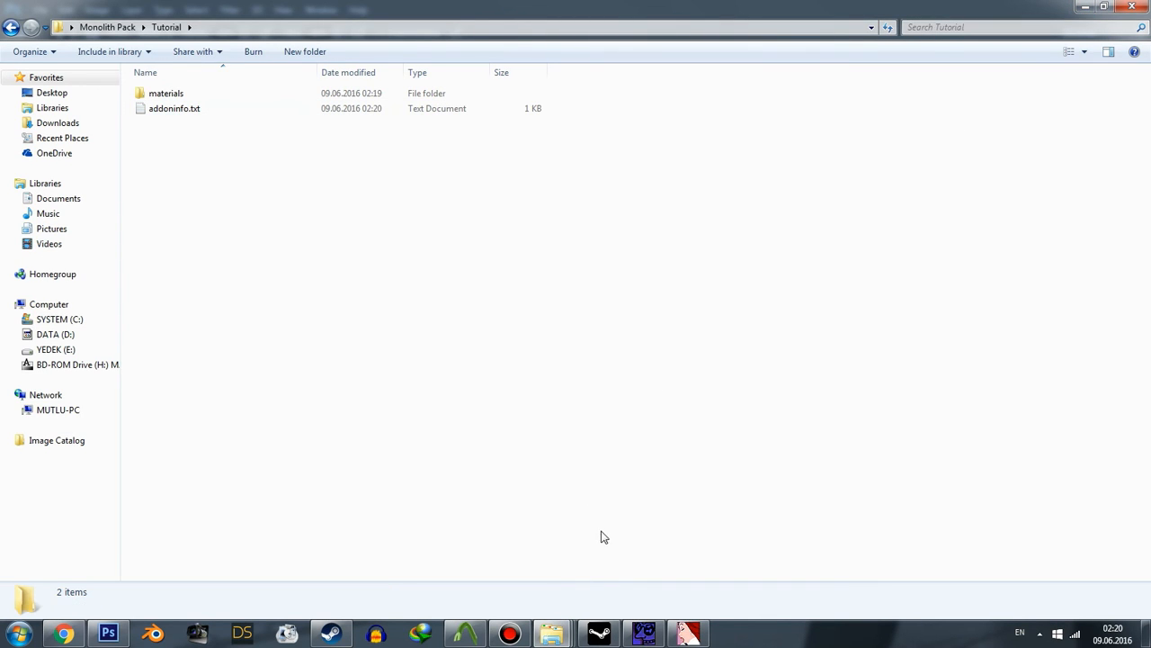
{"action": "right_click", "coordinate": [599, 633]}
{"action": "left_click", "coordinate": [604, 598]}
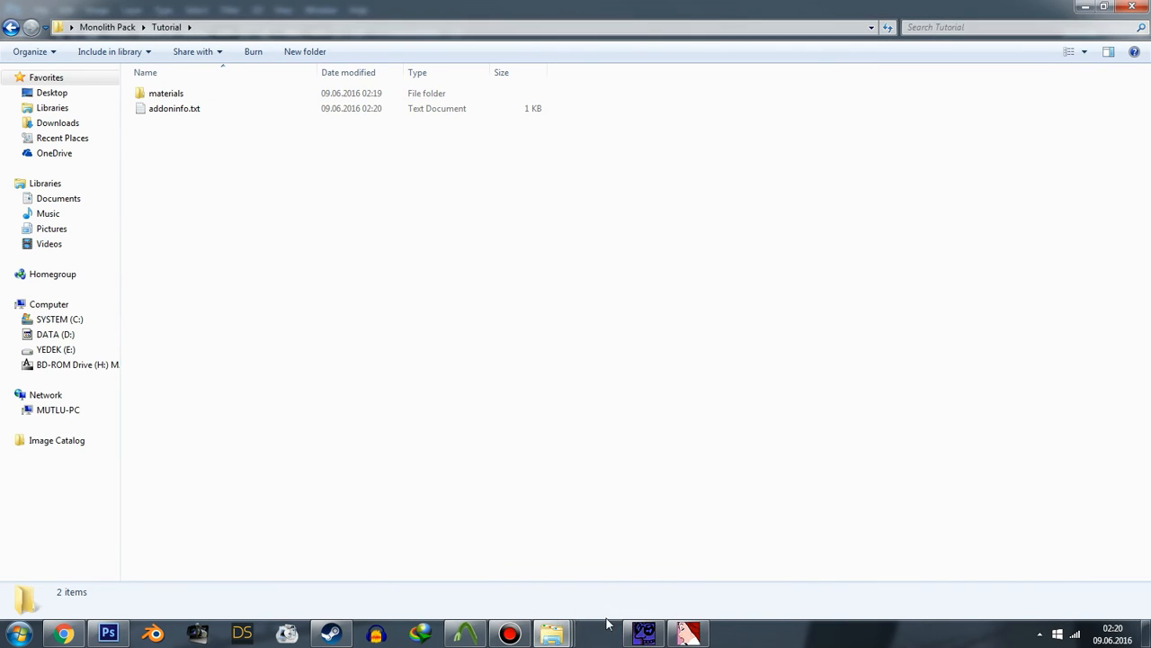
{"action": "right_click", "coordinate": [599, 633]}
{"action": "left_click", "coordinate": [601, 596]}
{"action": "right_click", "coordinate": [613, 629]}
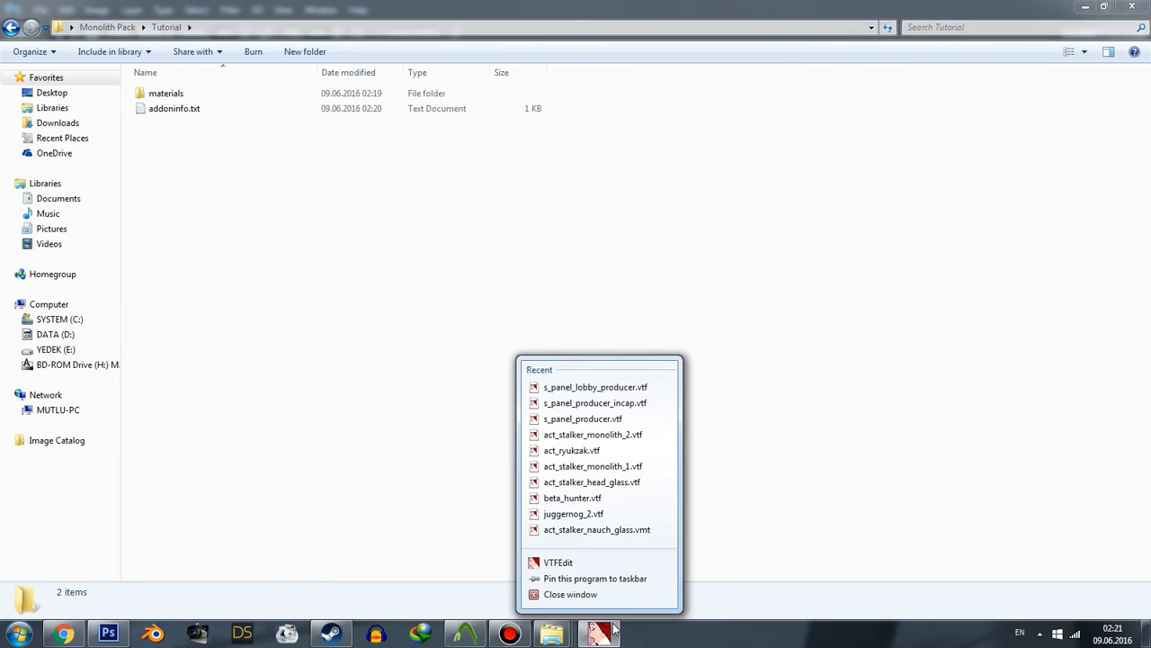
{"action": "left_click", "coordinate": [601, 595]}
- Bring up the left4dead2 folder window and dock it beside the Tutorial folder window
{"action": "mouse_move", "coordinate": [576, 634]}
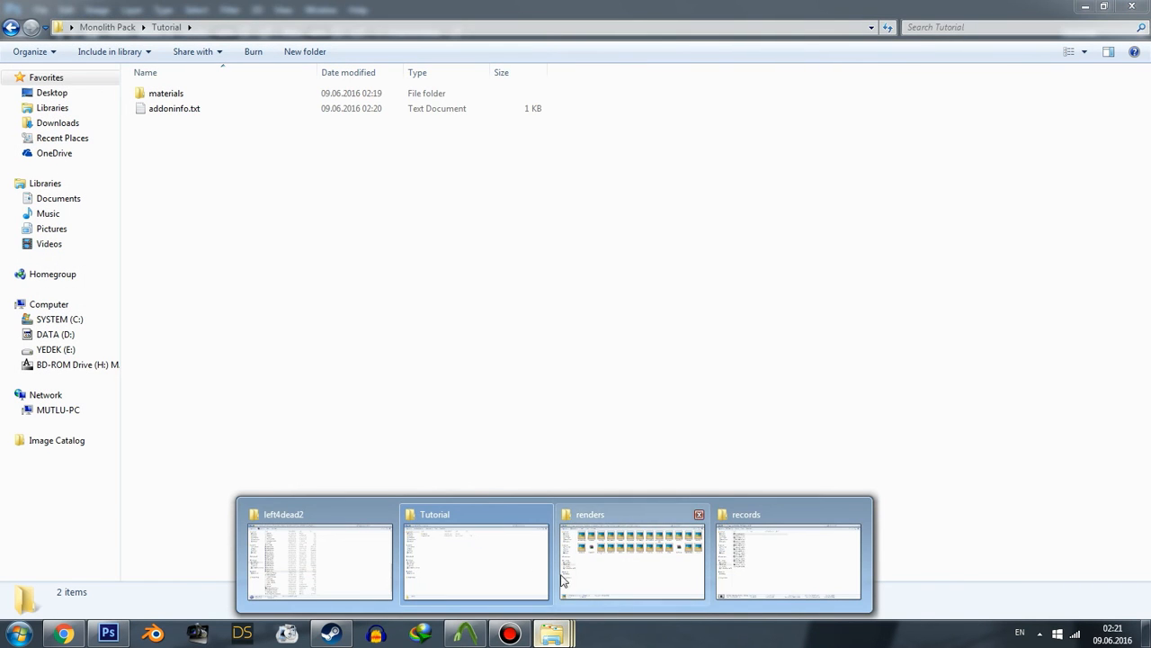
{"action": "left_click", "coordinate": [362, 555]}
{"action": "left_click_drag", "start_coordinate": [639, 11], "coordinate": [1150, 135]}
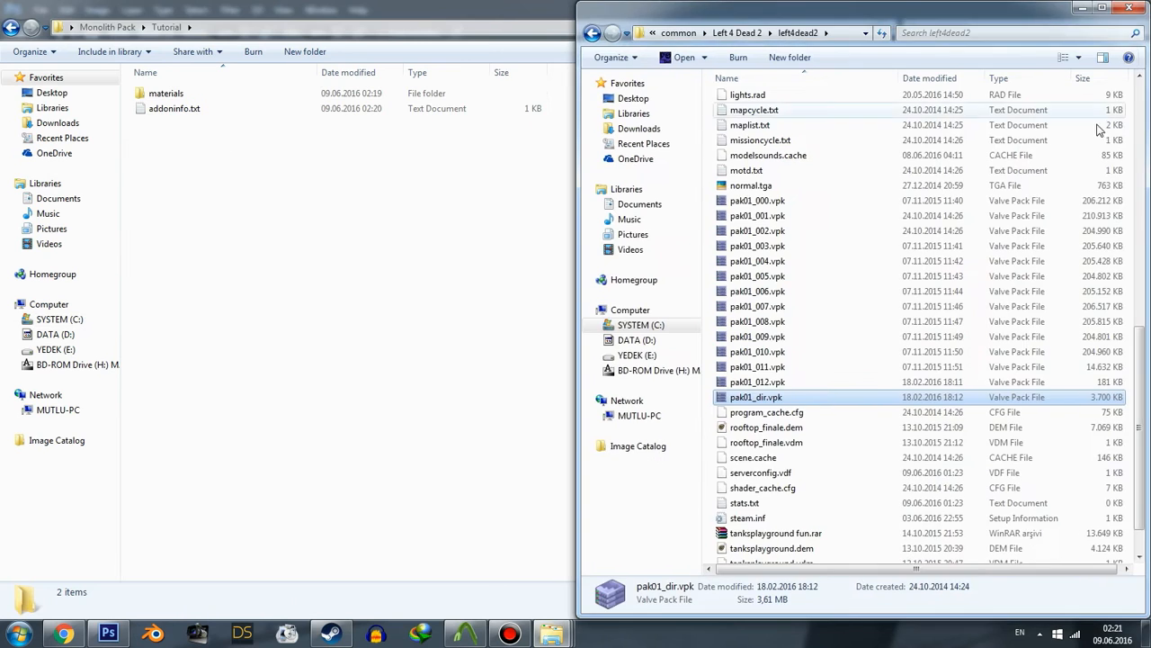
- Open the Left 4 Dead 2 bin folder beside the Monolith Pack folder that contains Tutorial
{"action": "scroll", "coordinate": [1069, 150], "scroll_direction": "up", "scroll_amount": 10}
{"action": "left_click", "coordinate": [740, 34]}
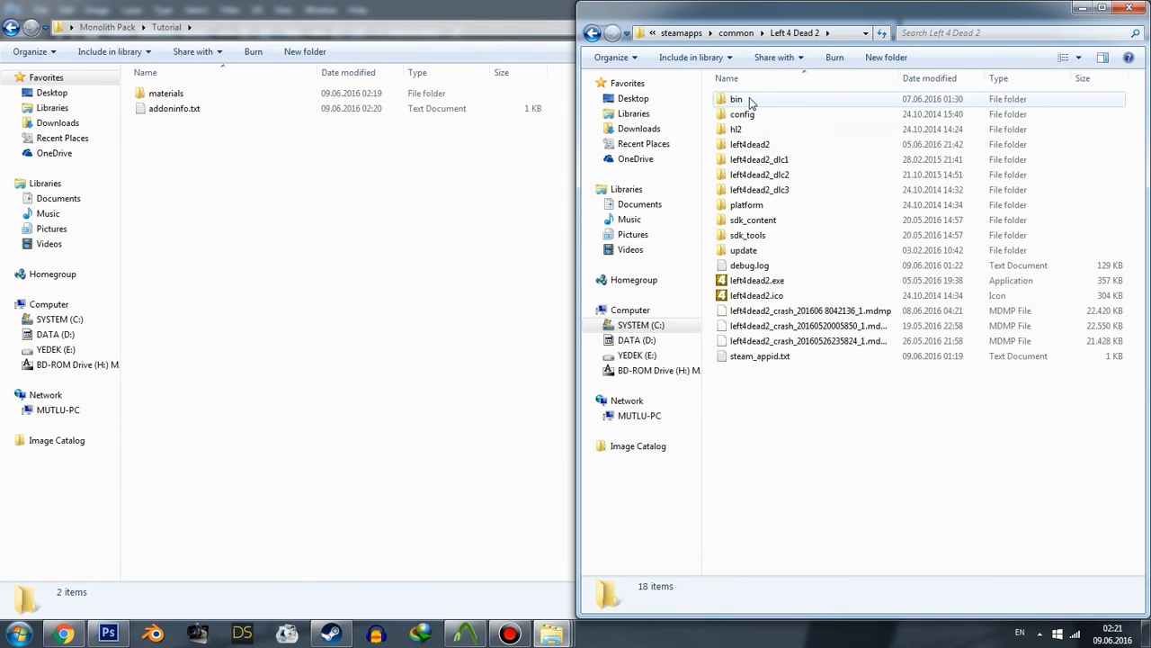
{"action": "double_click", "coordinate": [738, 99]}
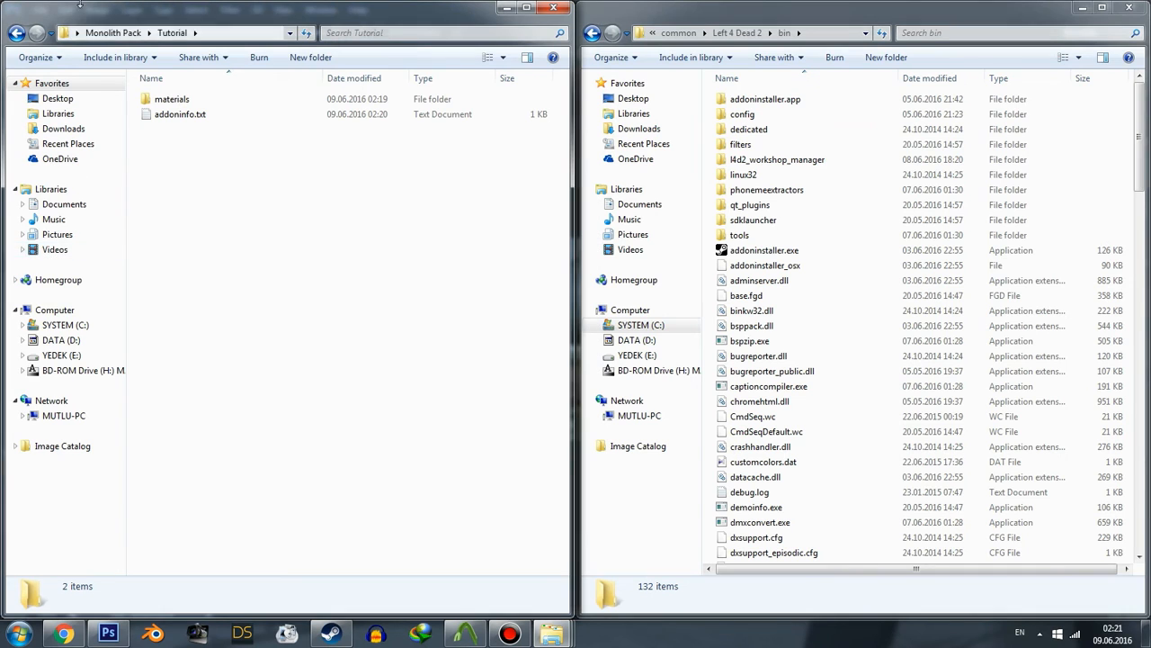
{"action": "left_click", "coordinate": [112, 32]}
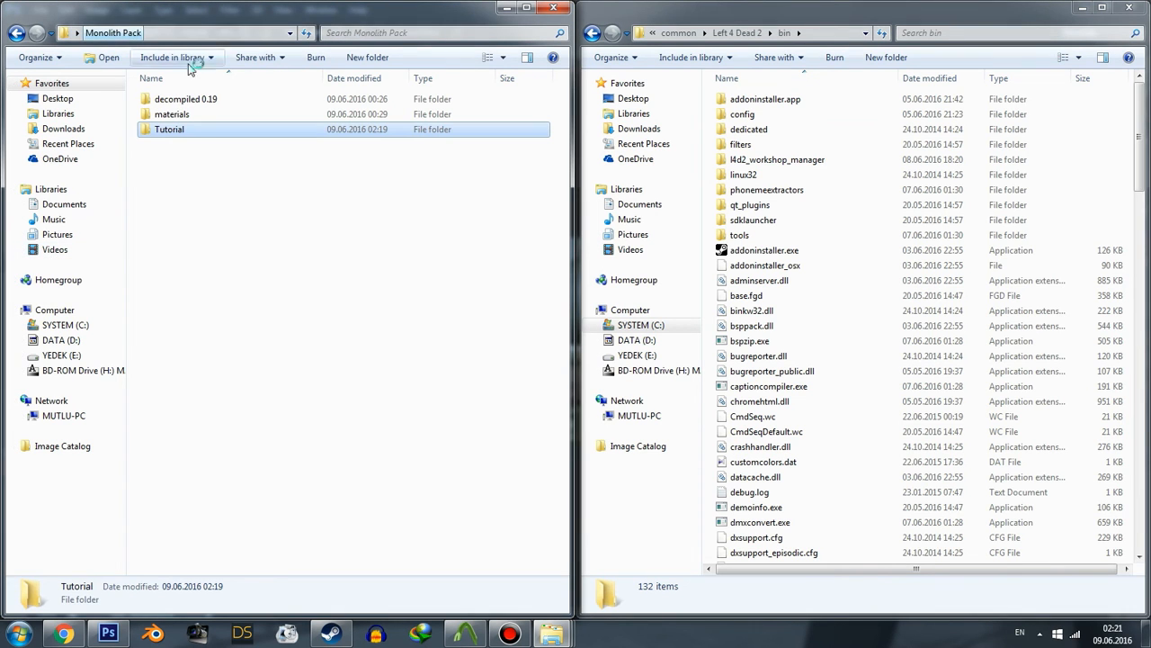
- Pack the Tutorial folder into a VPK file using vpk.exe from the bin folder
{"action": "left_click", "coordinate": [719, 235]}
{"action": "scroll", "coordinate": [750, 222], "scroll_direction": "down", "scroll_amount": 6}
{"action": "scroll", "coordinate": [750, 222], "scroll_direction": "down", "scroll_amount": 20}
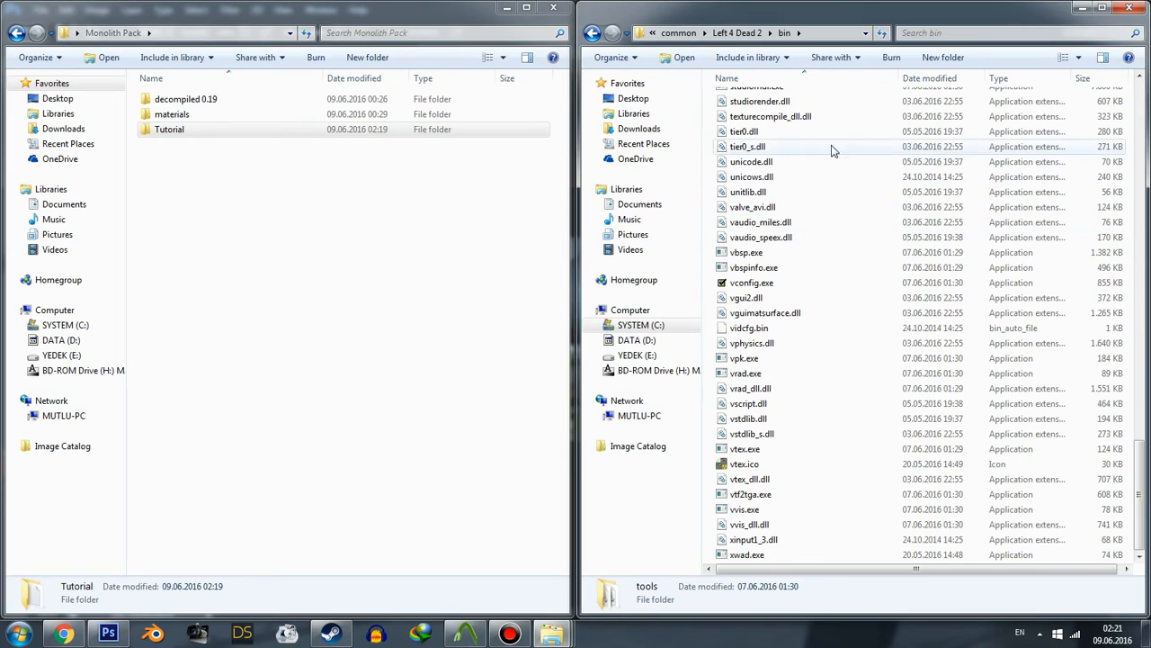
{"action": "left_click", "coordinate": [754, 360]}
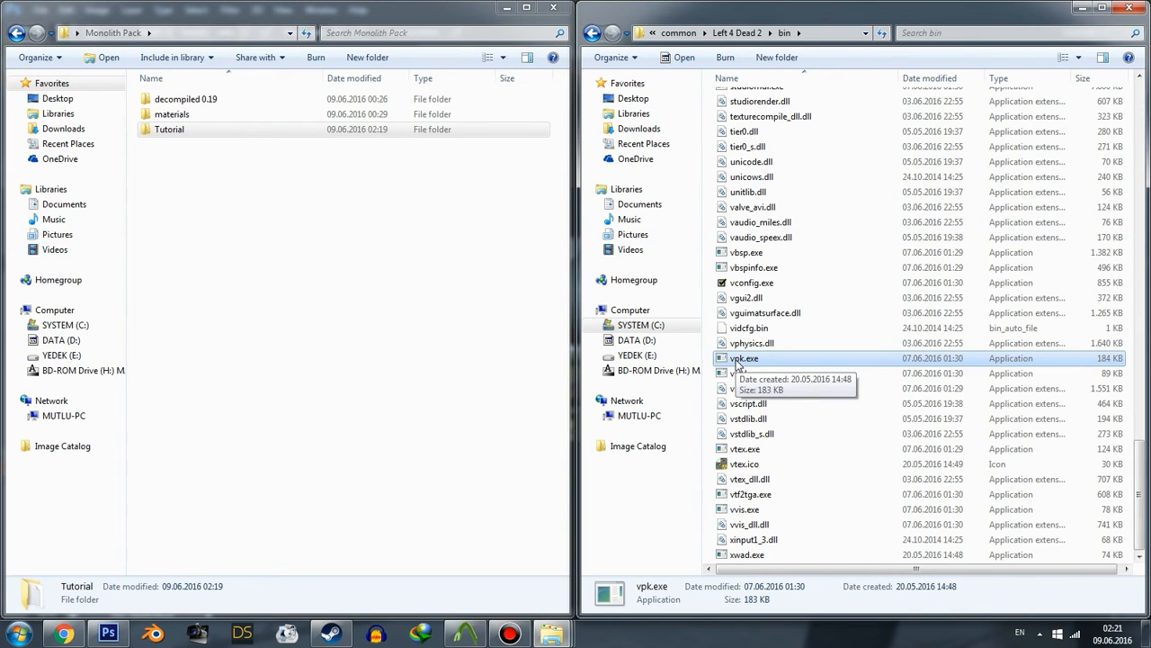
{"action": "left_click", "coordinate": [216, 166]}
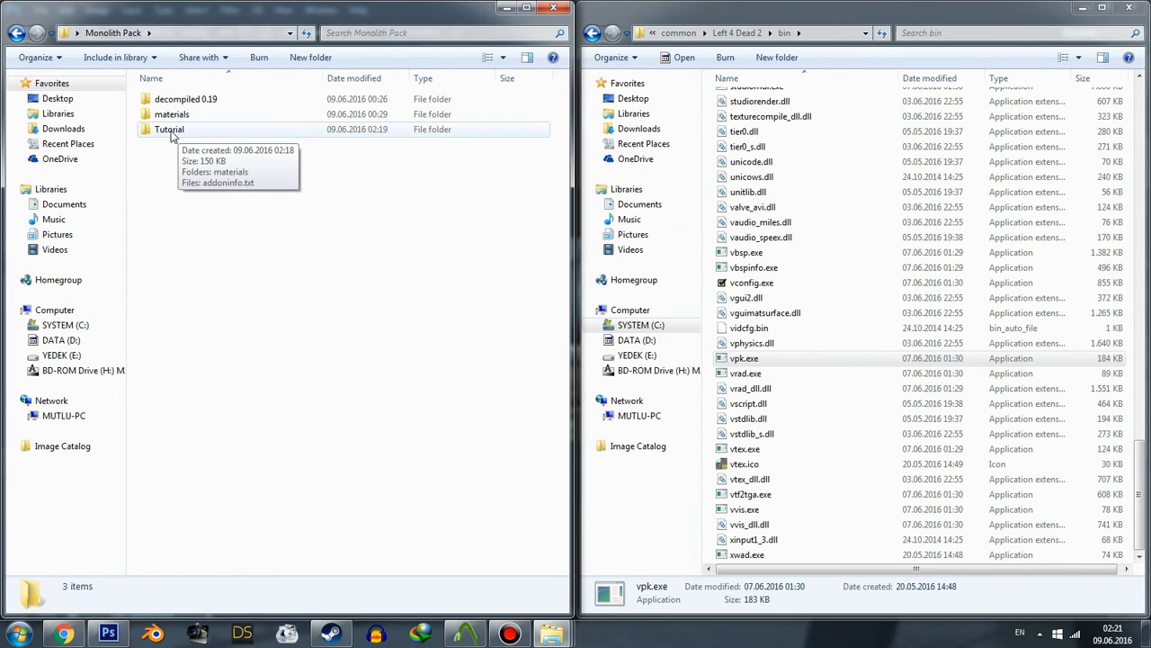
{"action": "left_click_drag", "start_coordinate": [171, 133], "coordinate": [784, 356]}
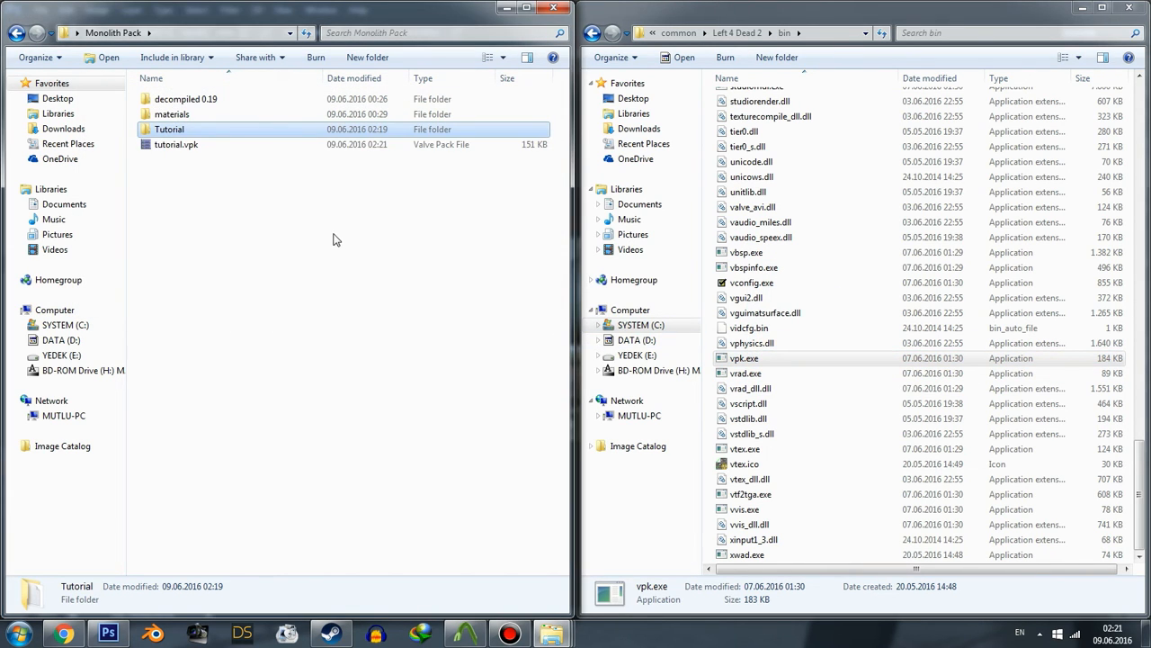
- Move tutorial.vpk from the Monolith Pack folder into the left4dead2 addons folder
{"action": "left_click", "coordinate": [281, 198]}
{"action": "left_click_drag", "start_coordinate": [162, 150], "coordinate": [199, 153]}
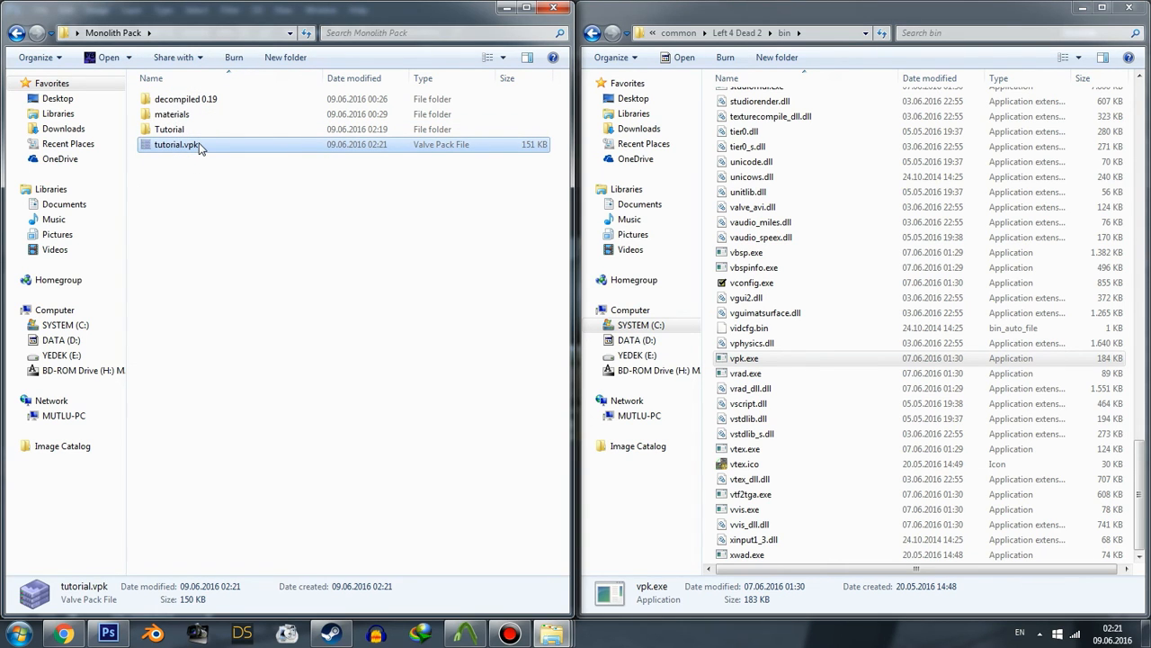
{"action": "left_click", "coordinate": [927, 146]}
{"action": "scroll", "coordinate": [922, 142], "scroll_direction": "up", "scroll_amount": 15}
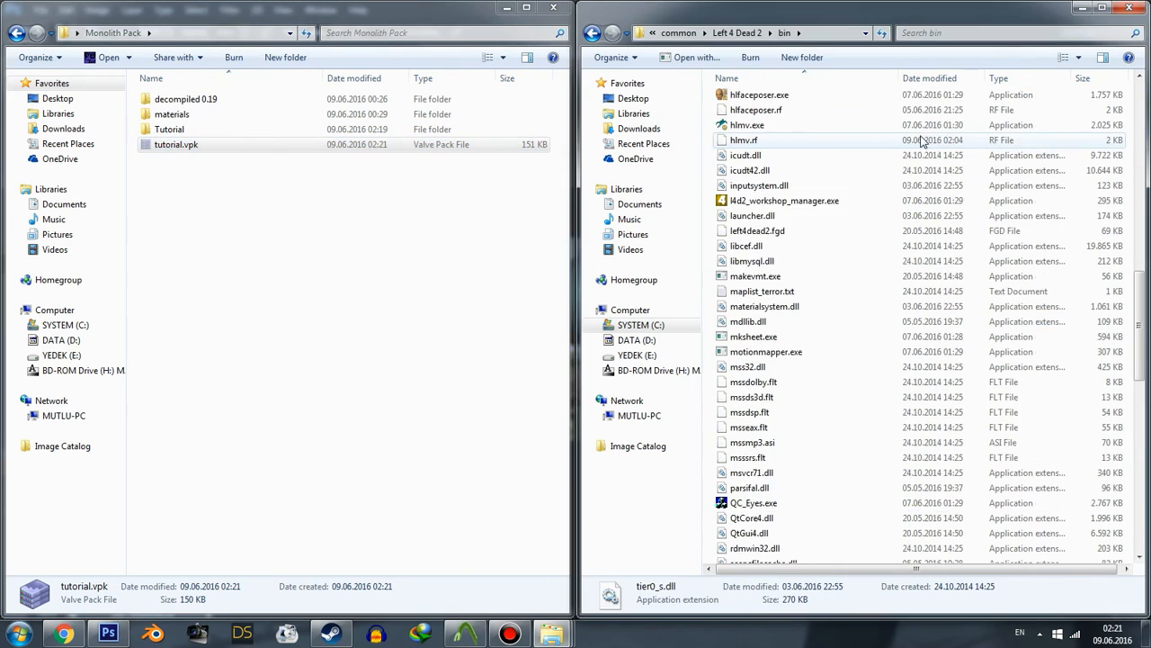
{"action": "scroll", "coordinate": [1138, 304], "scroll_direction": "up", "scroll_amount": 18}
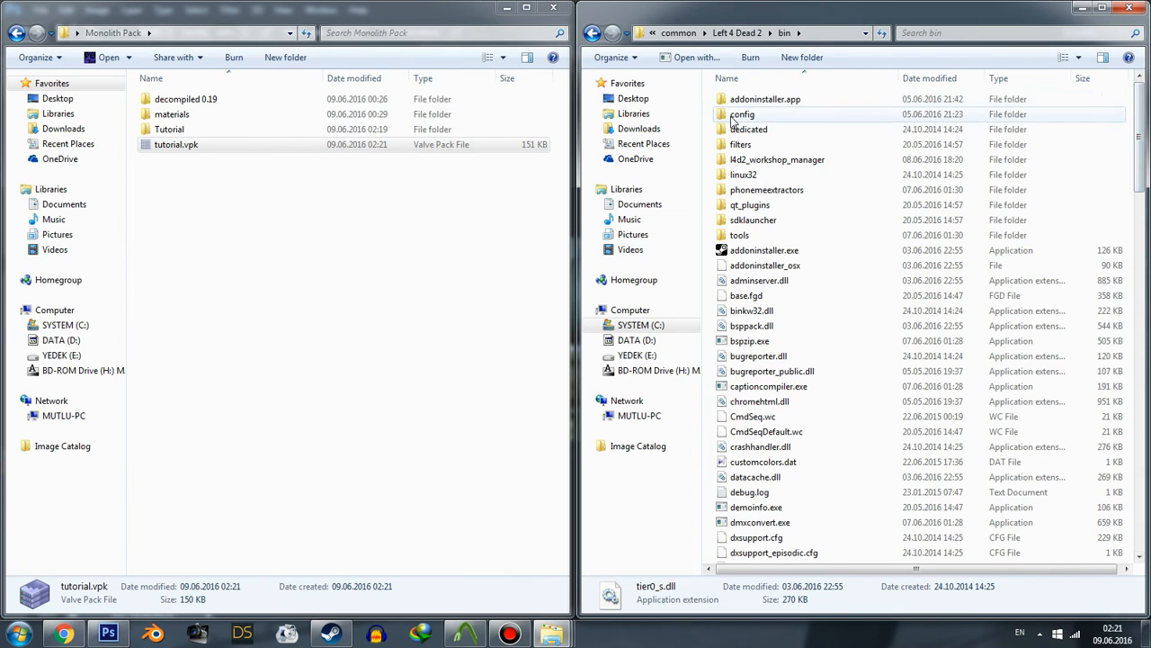
{"action": "left_click", "coordinate": [737, 32]}
{"action": "double_click", "coordinate": [754, 145]}
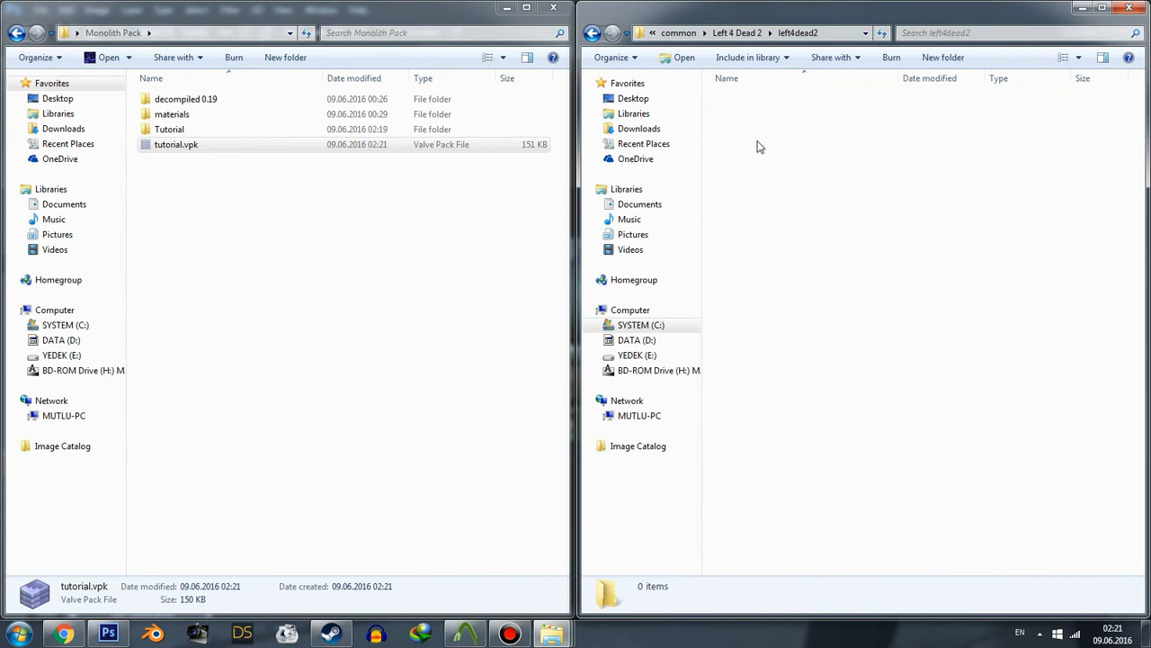
{"action": "double_click", "coordinate": [747, 99]}
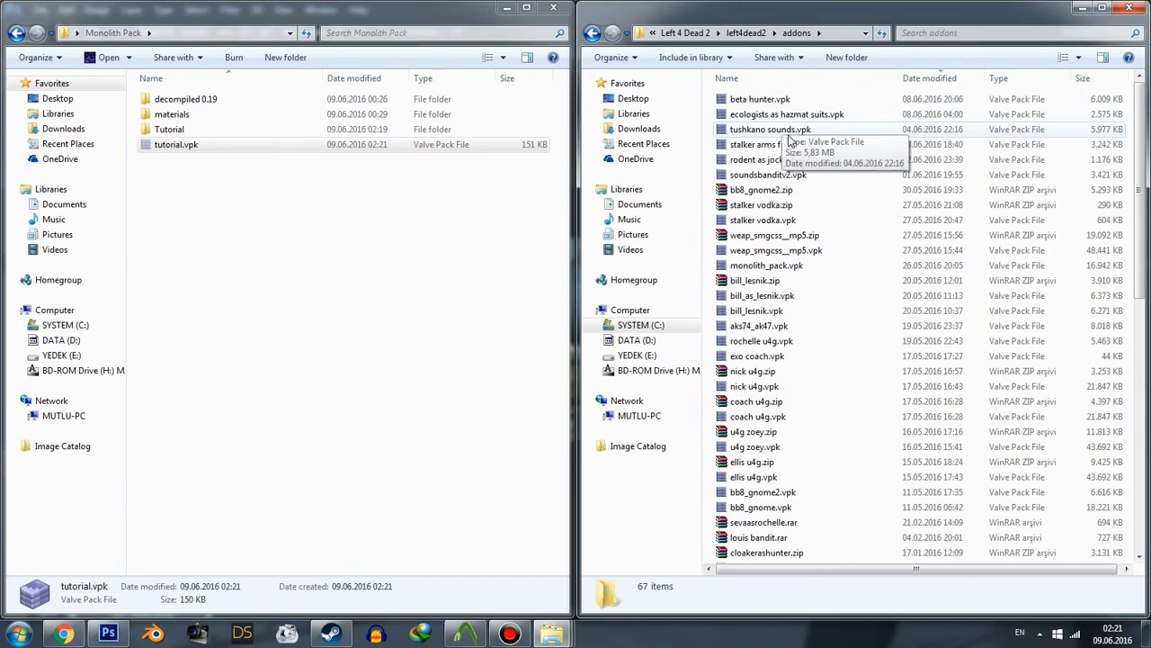
{"action": "key", "text": "ctrl+v"}
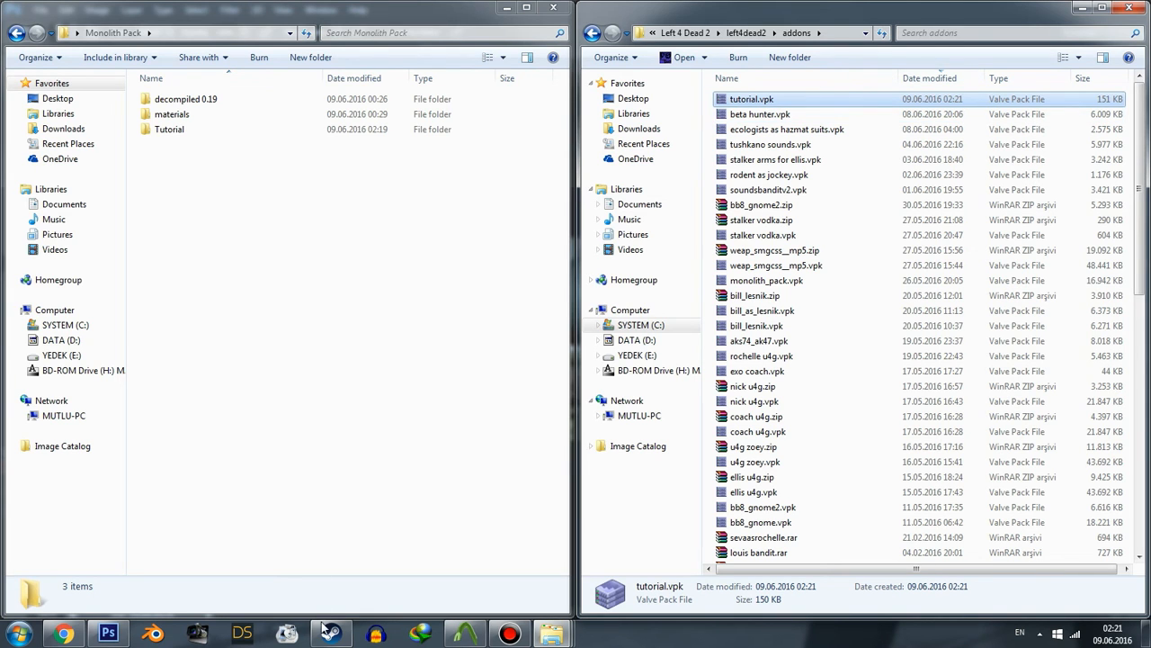
- Switch to Steam and launch Left 4 Dead 2 from the library's list of games
{"action": "left_click", "coordinate": [325, 630]}
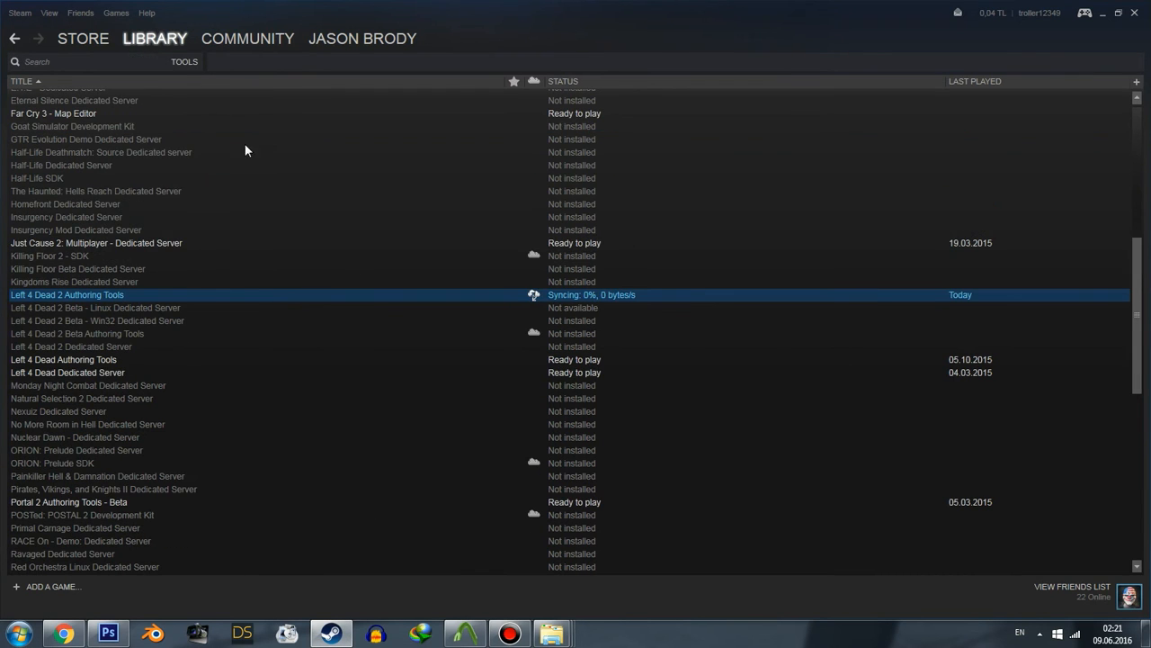
{"action": "left_click", "coordinate": [185, 62]}
{"action": "left_click", "coordinate": [198, 78]}
{"action": "scroll", "coordinate": [114, 187], "scroll_direction": "up", "scroll_amount": 14}
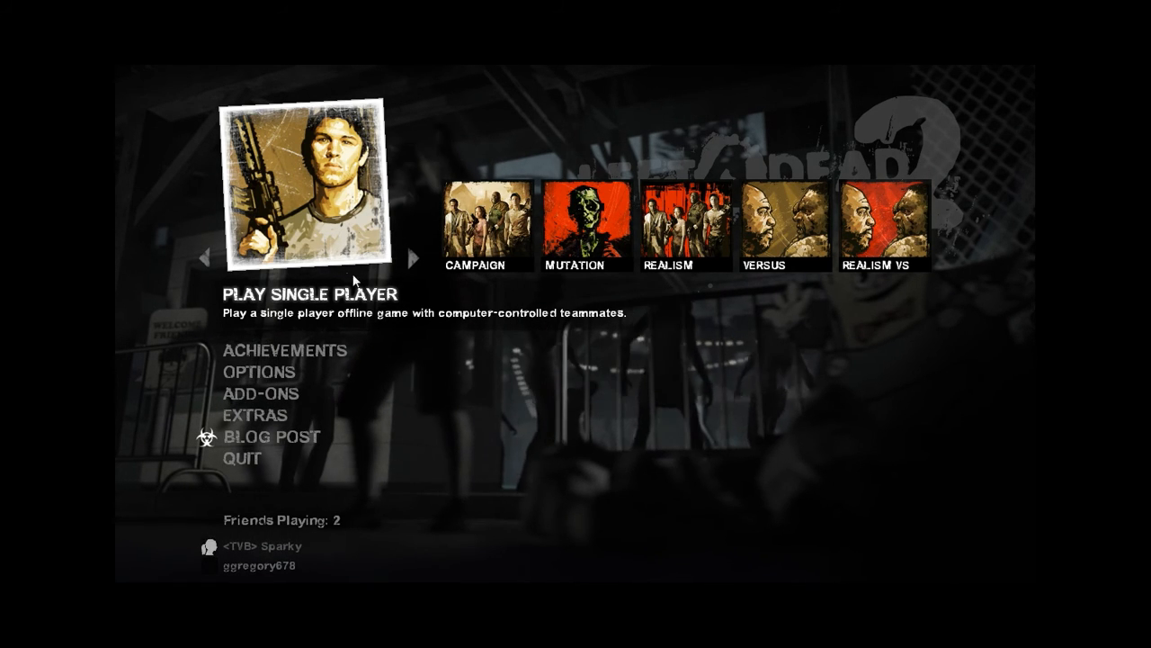
- Start a single player game of Dead Center, chapter 1: Hotel, with Rochelle as the character
{"action": "left_click", "coordinate": [309, 228]}
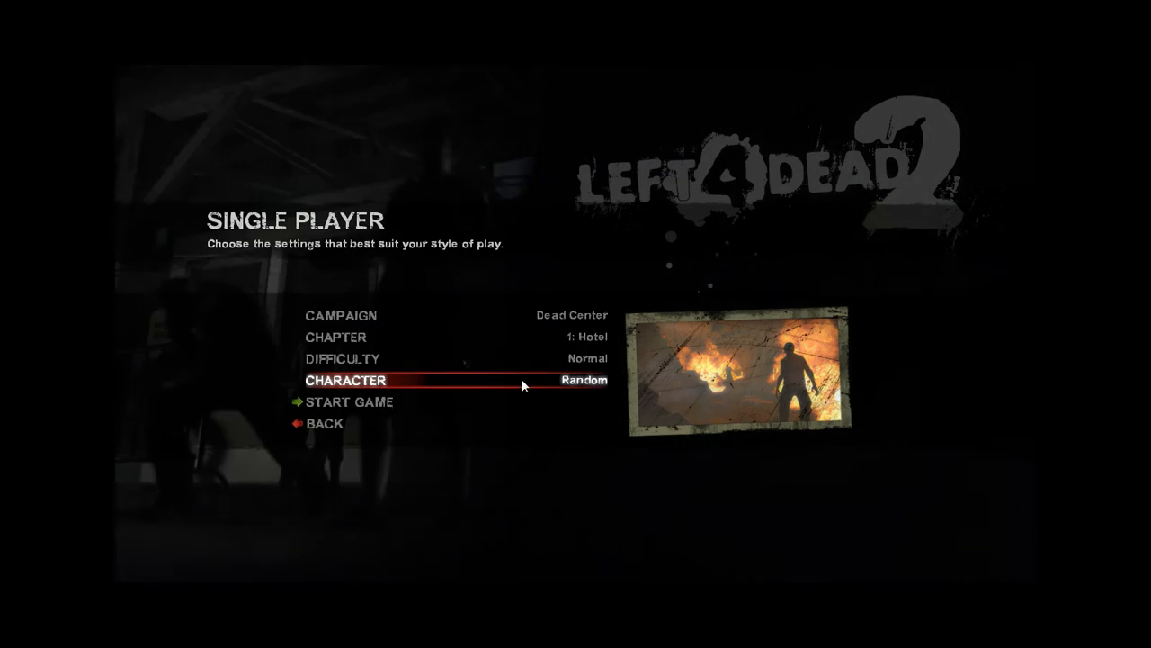
{"action": "left_click", "coordinate": [476, 384]}
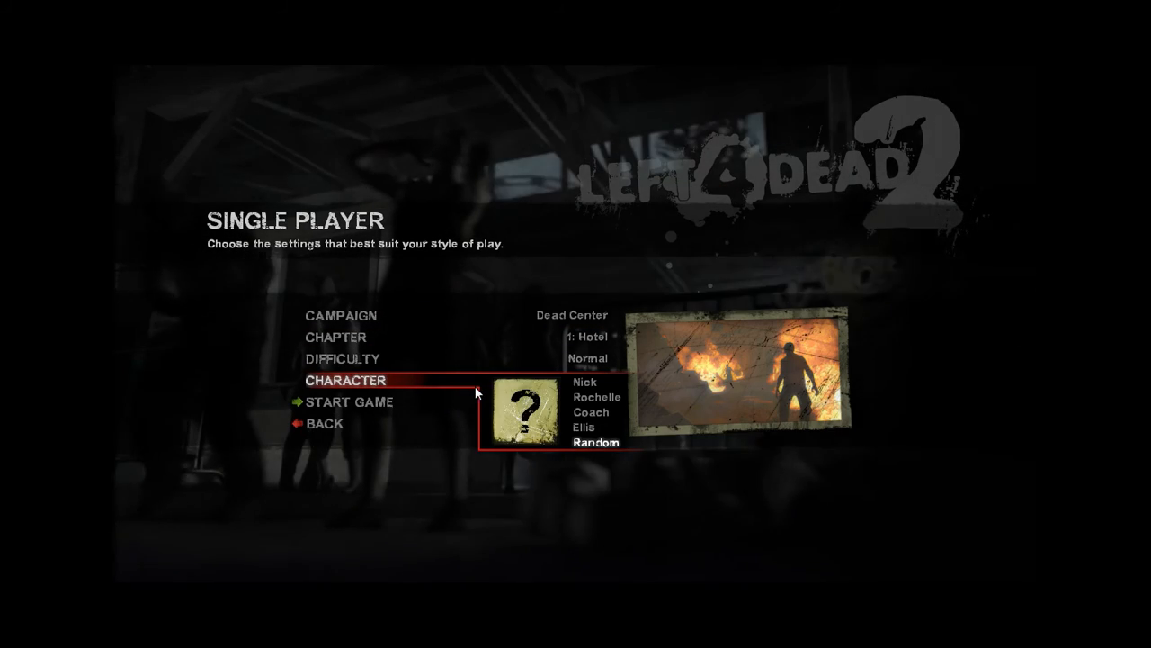
{"action": "left_click", "coordinate": [592, 398]}
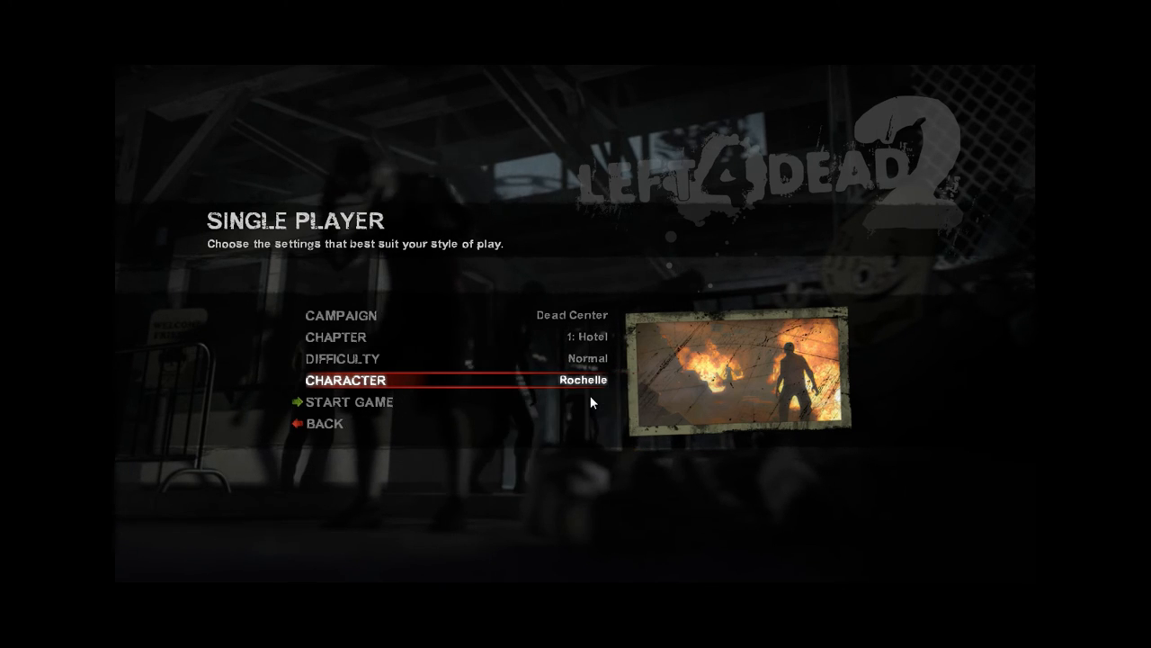
{"action": "left_click", "coordinate": [471, 402]}
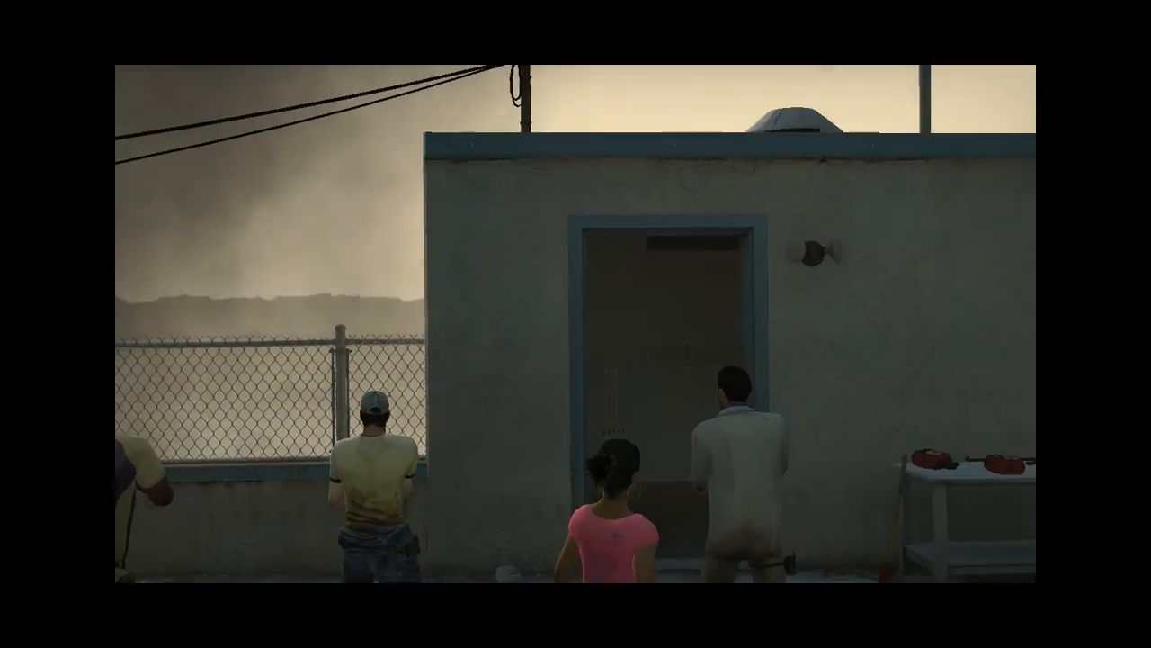
- Pick up the fire axe and roam the rooftop to check the character's full-health panel image
{"action": "key", "text": "w"}
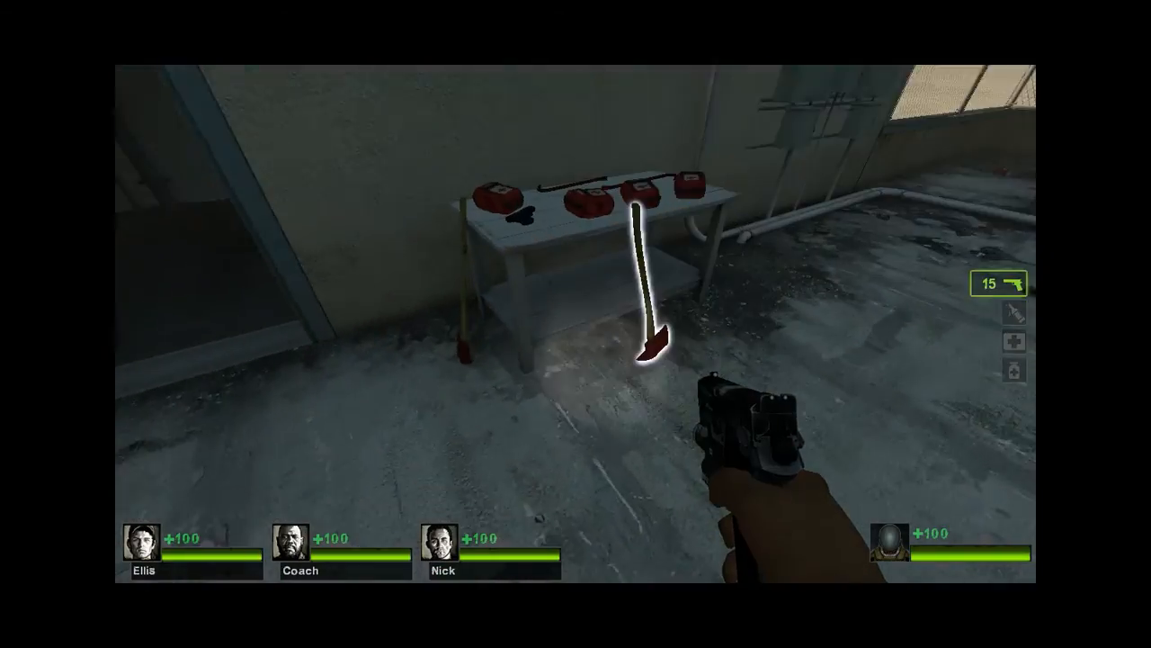
{"action": "key", "text": "e"}
{"action": "left_click", "coordinate": [576, 322]}
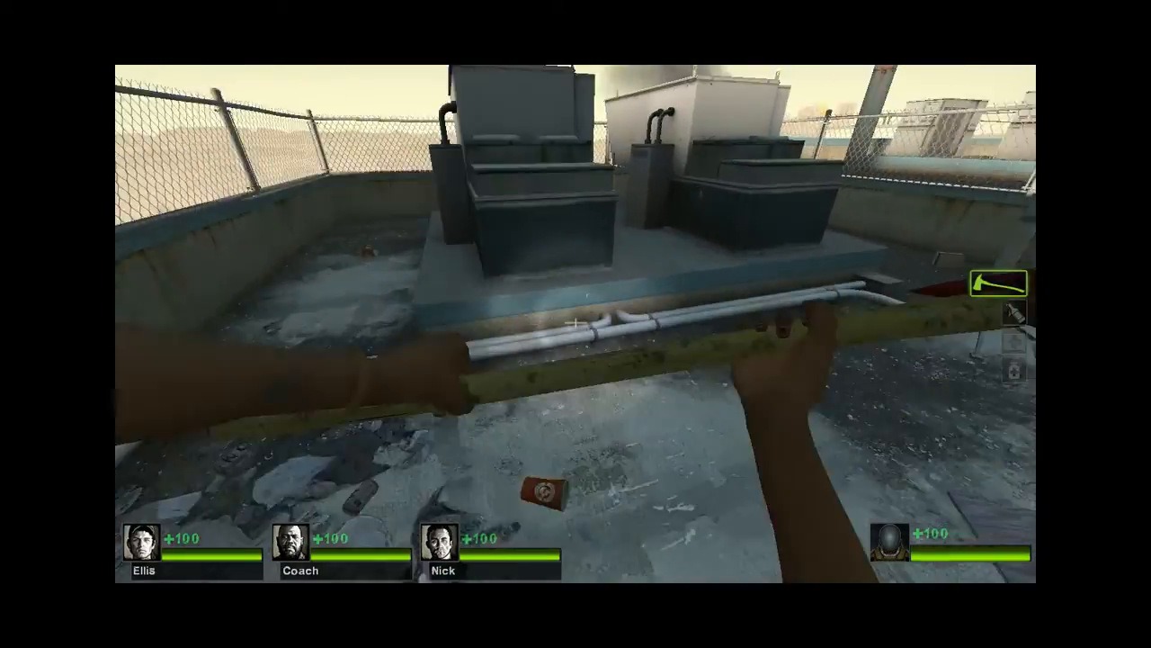
{"action": "left_click", "coordinate": [575, 322]}
{"action": "key", "text": "w"}
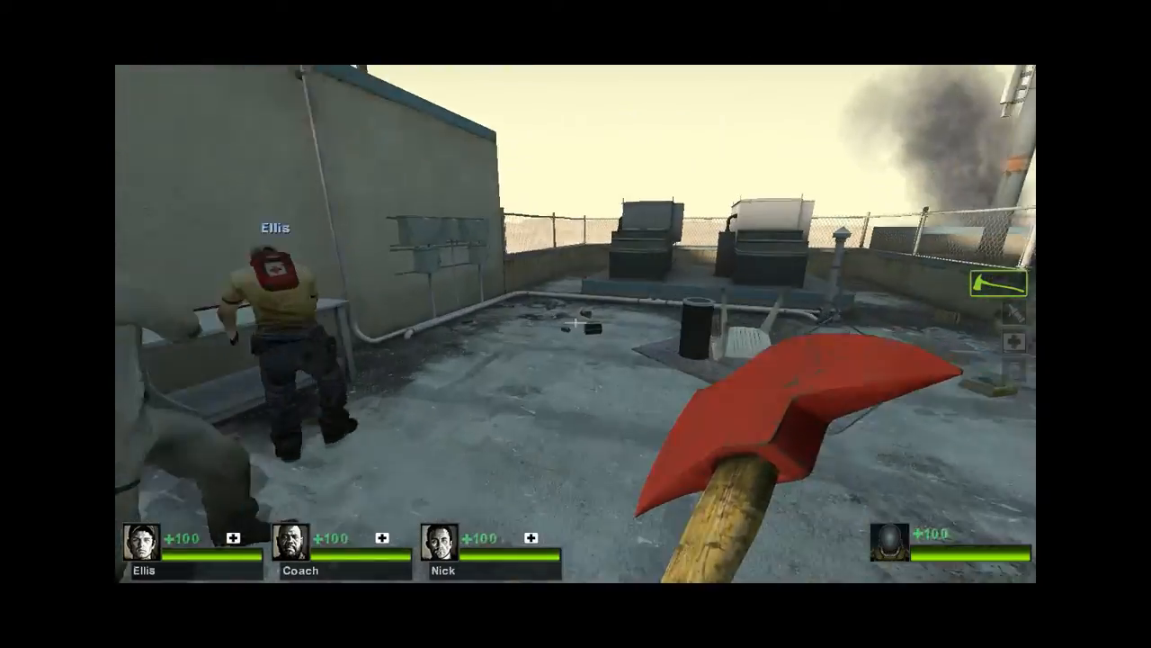
{"action": "key", "text": "w"}
{"action": "left_click", "coordinate": [575, 322]}
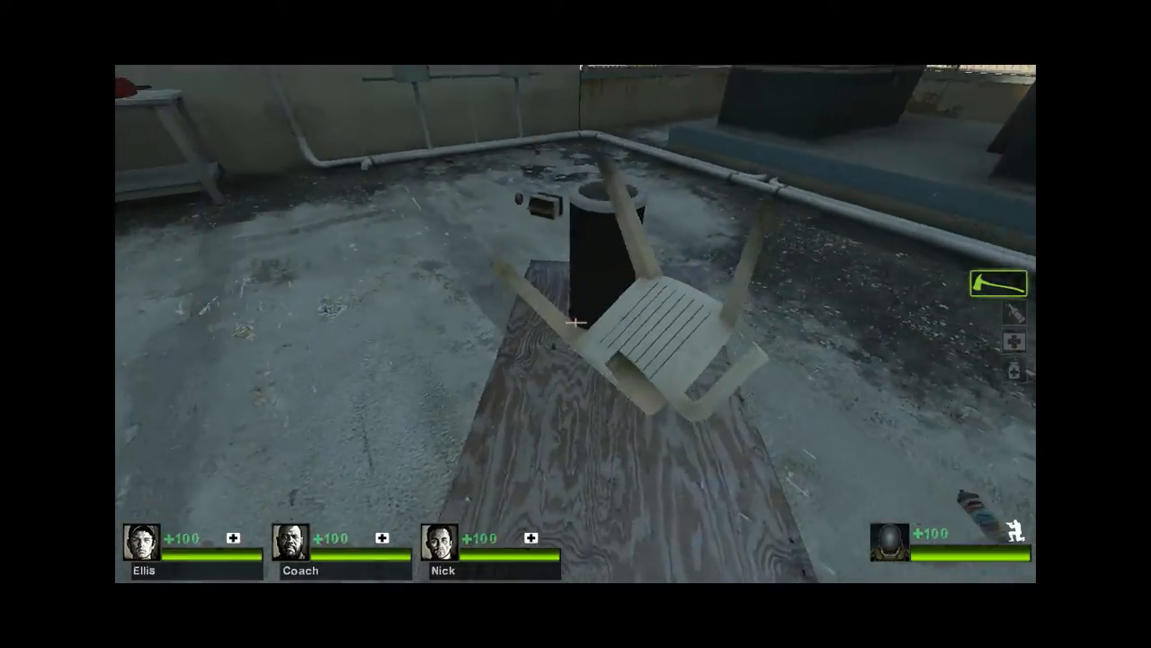
{"action": "left_click", "coordinate": [576, 322]}
{"action": "key", "text": "w"}
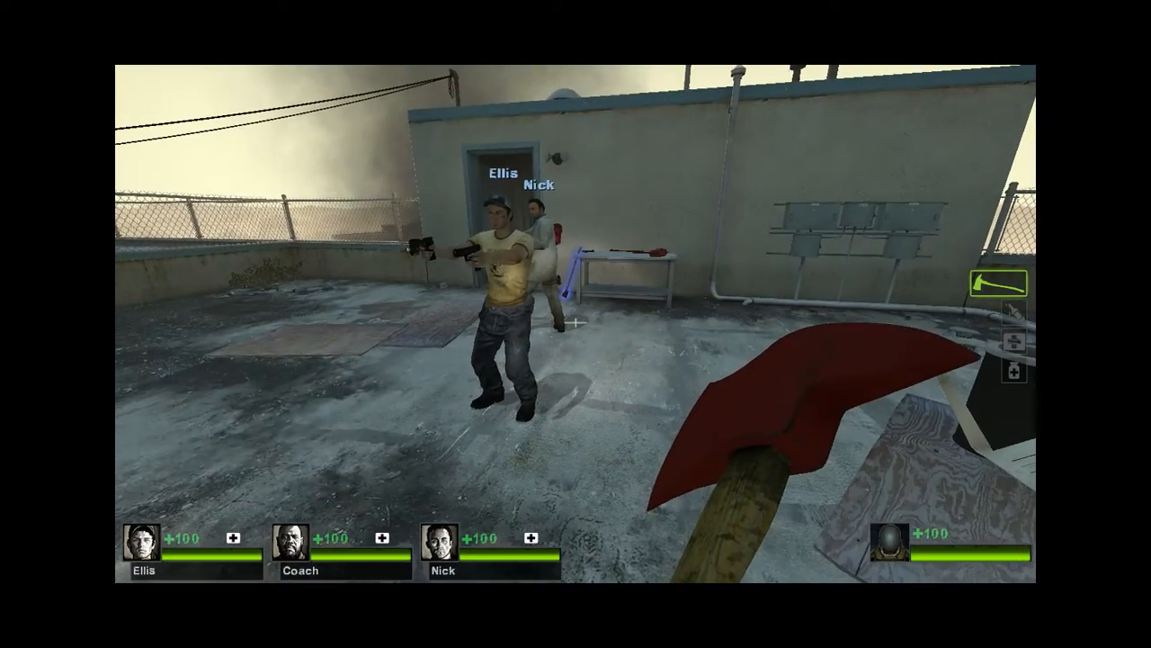
- Enter !incap in the game chat to check the character's incapacitated panel image
{"action": "type", "text": "y : "}
{"action": "type", "text": "!incap"}
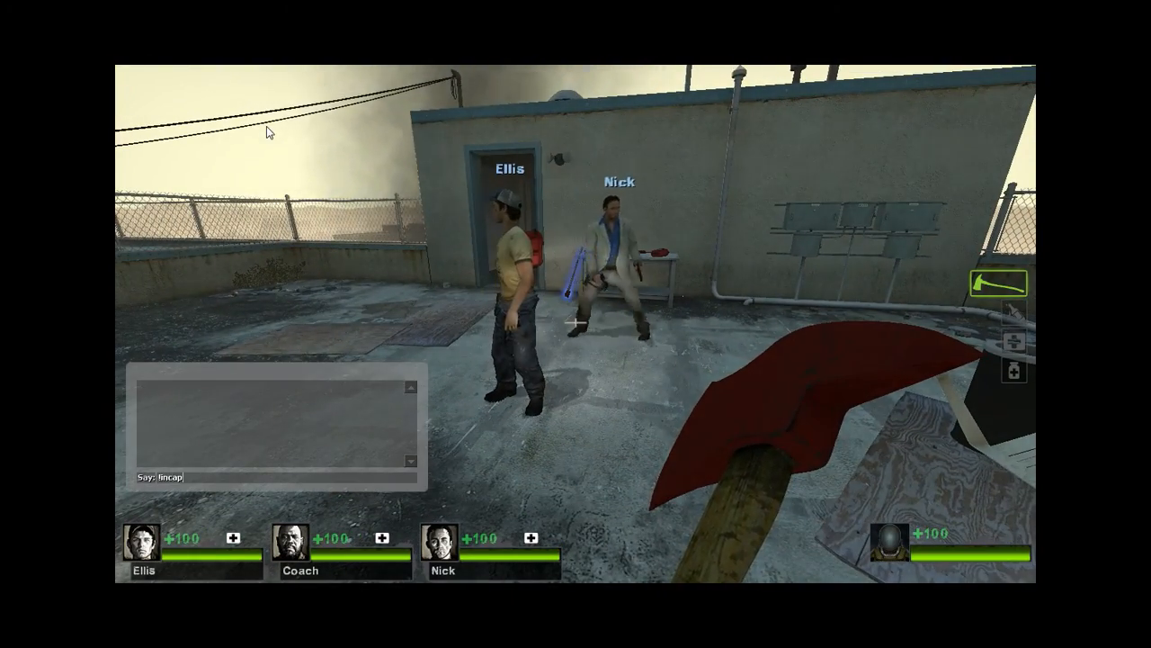
{"action": "key", "text": "Return"}
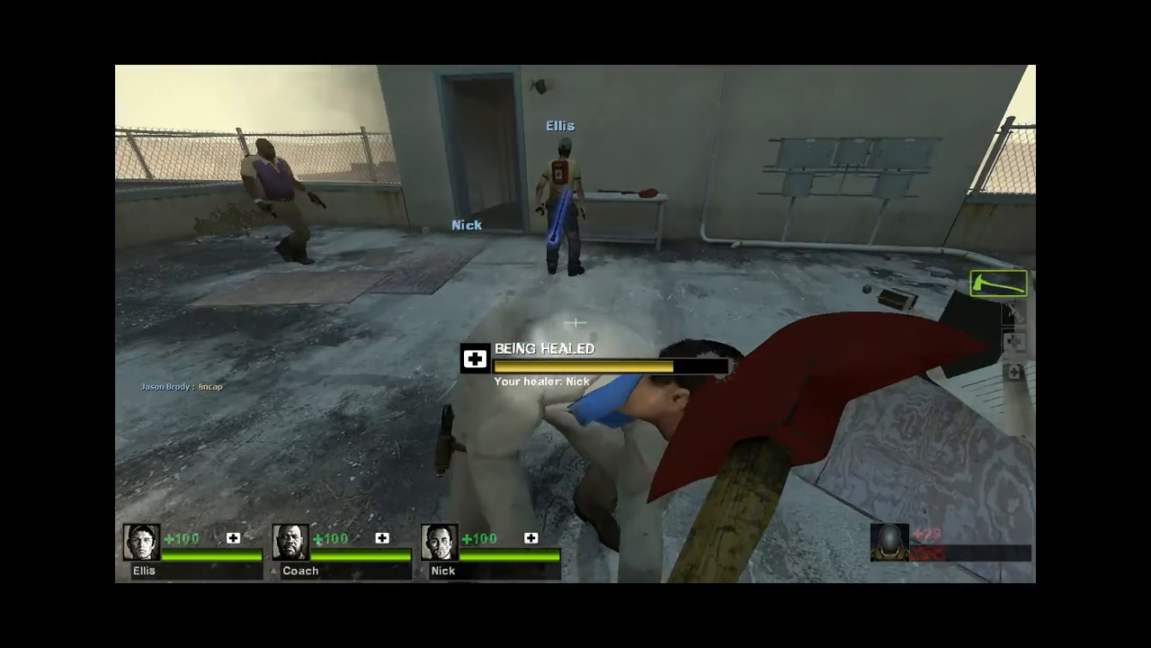
{"action": "key", "text": "w"}
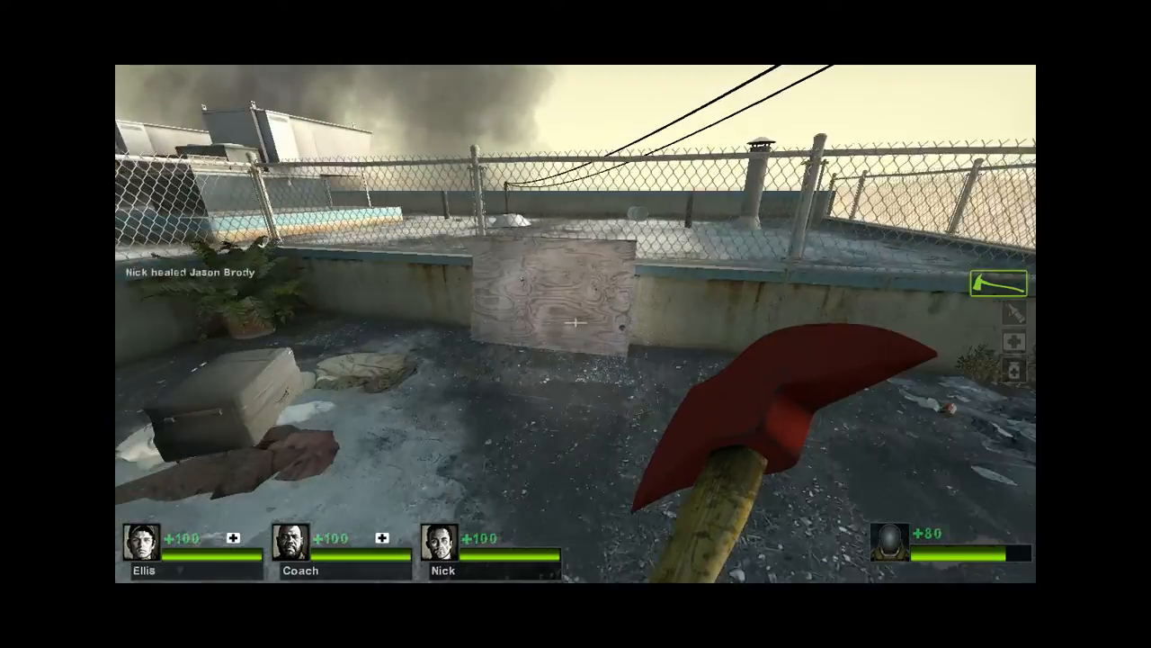
{"action": "key", "text": "space"}
{"action": "left_click", "coordinate": [576, 323]}
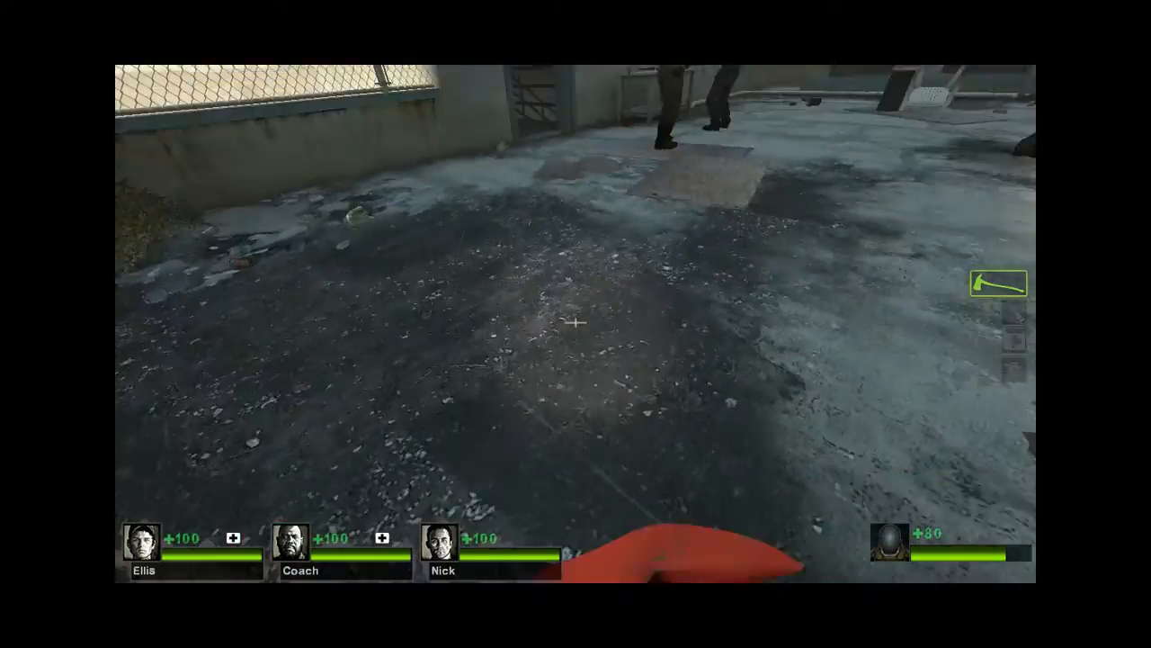
- Repeat the !incap chat command to view the incapacitated panel image once more
{"action": "type", "text": "y : !inca"}
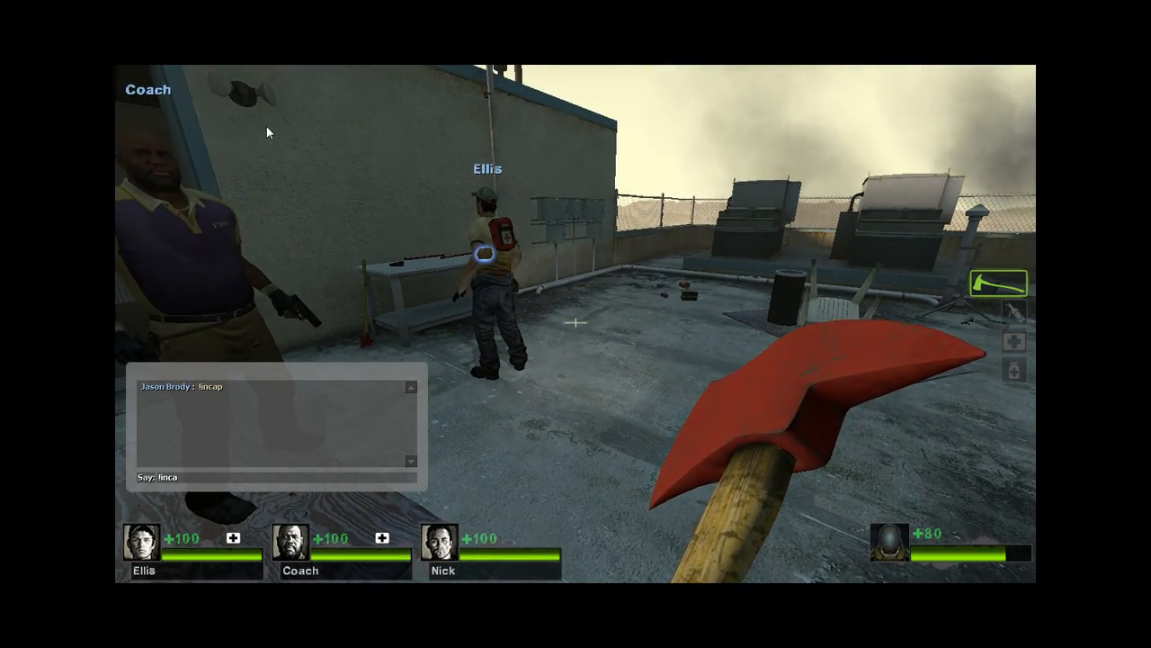
{"action": "type", "text": "p"}
{"action": "key", "text": "Return"}
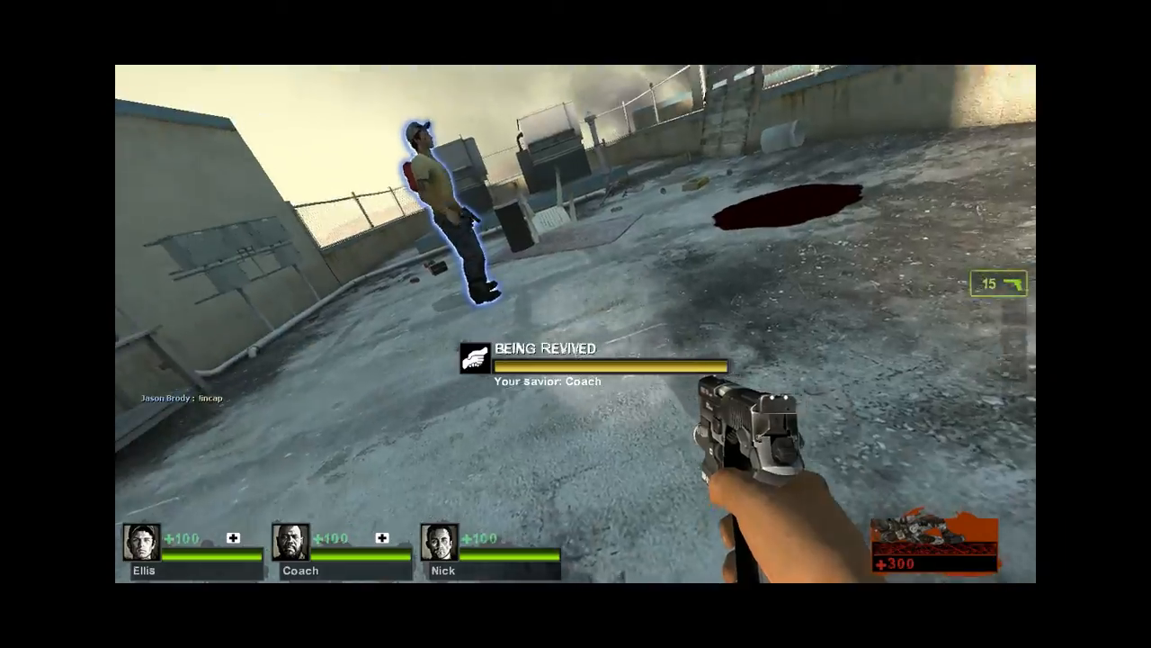
- Take the crowbar and a first aid kit and walk the rooftop to examine the low-health panel
{"action": "key", "text": "w"}
{"action": "key", "text": "e"}
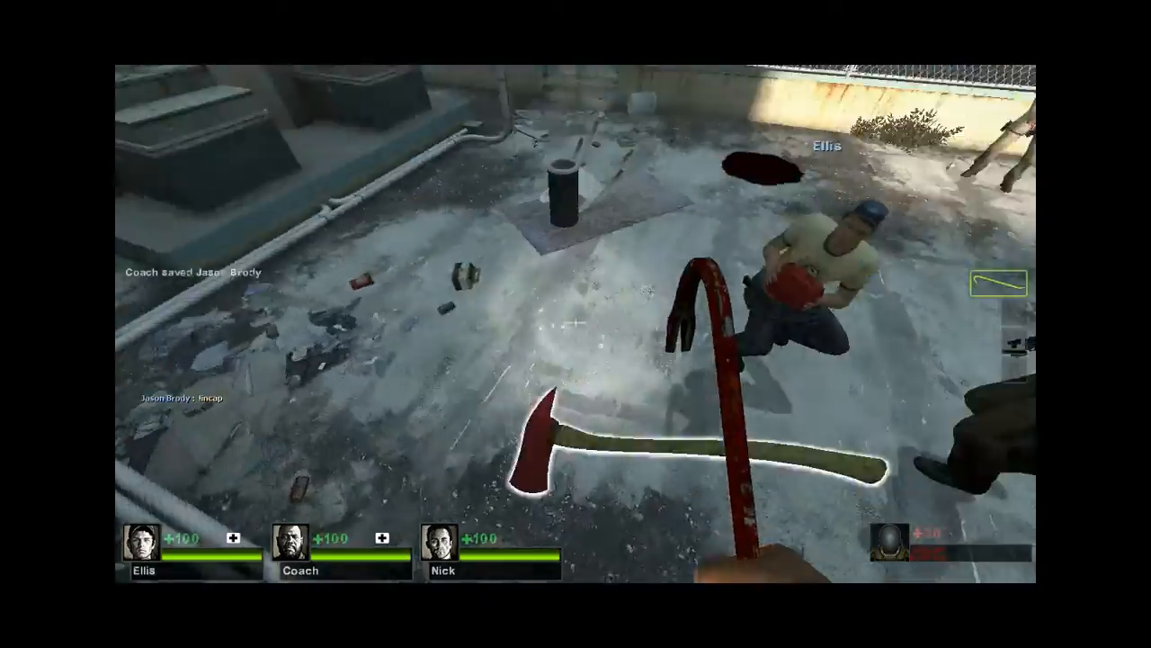
{"action": "key", "text": "e"}
{"action": "key", "text": "4"}
{"action": "key", "text": "w"}
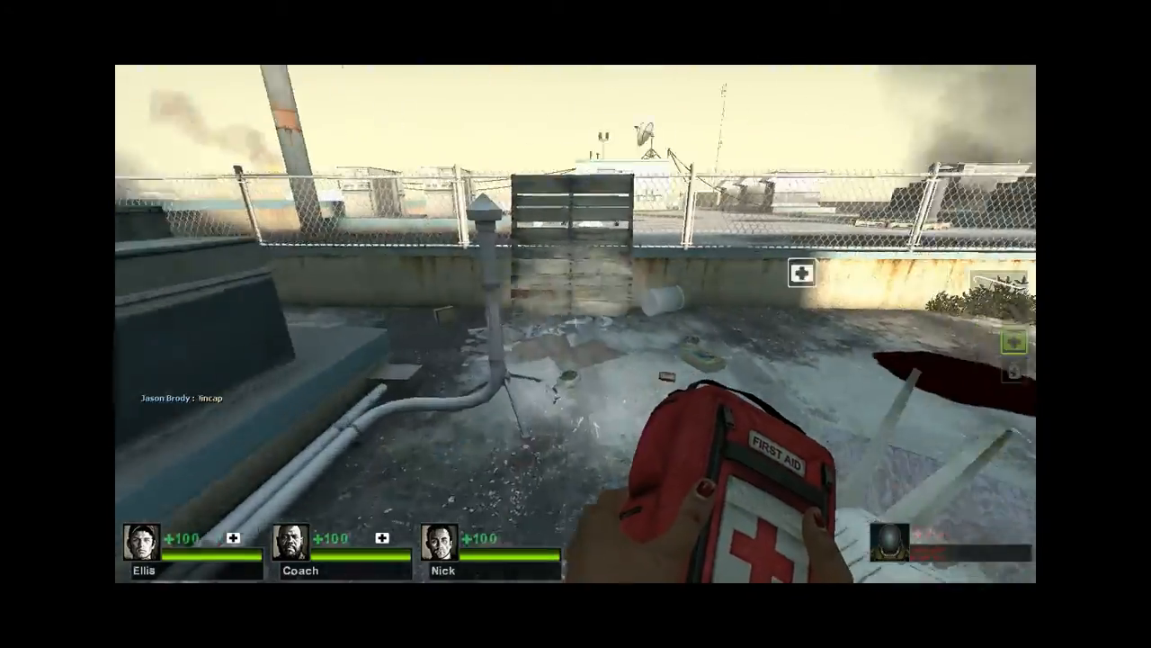
{"action": "key", "text": "w"}
{"action": "key", "text": "2"}
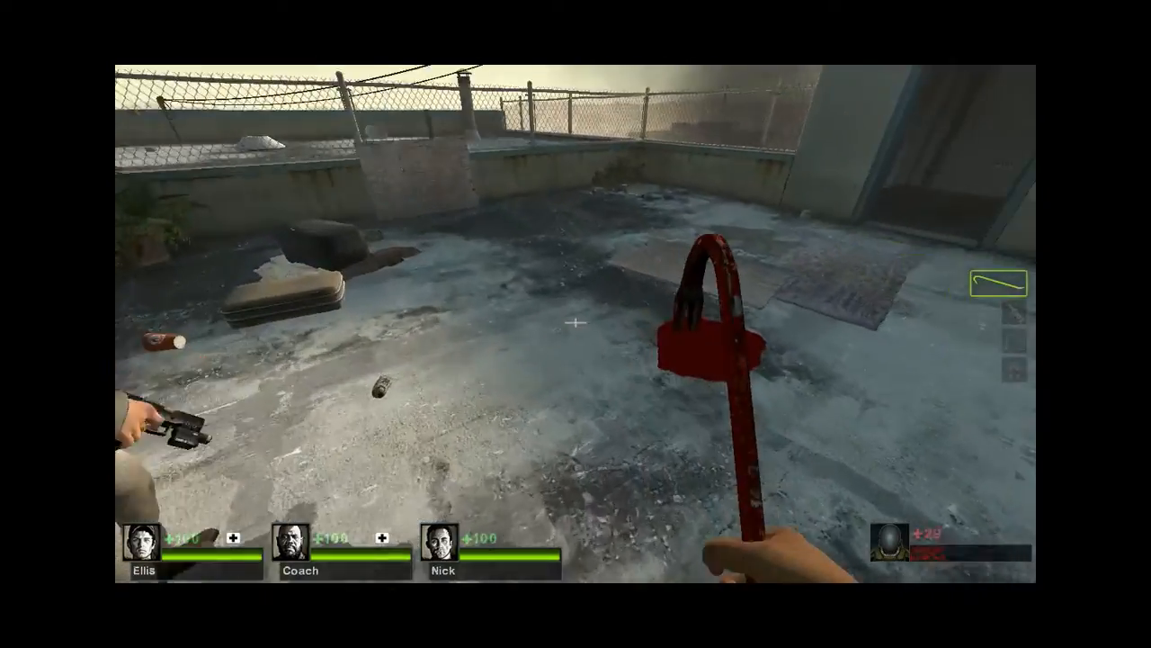
{"action": "key", "text": "4"}
{"action": "key", "text": "s"}
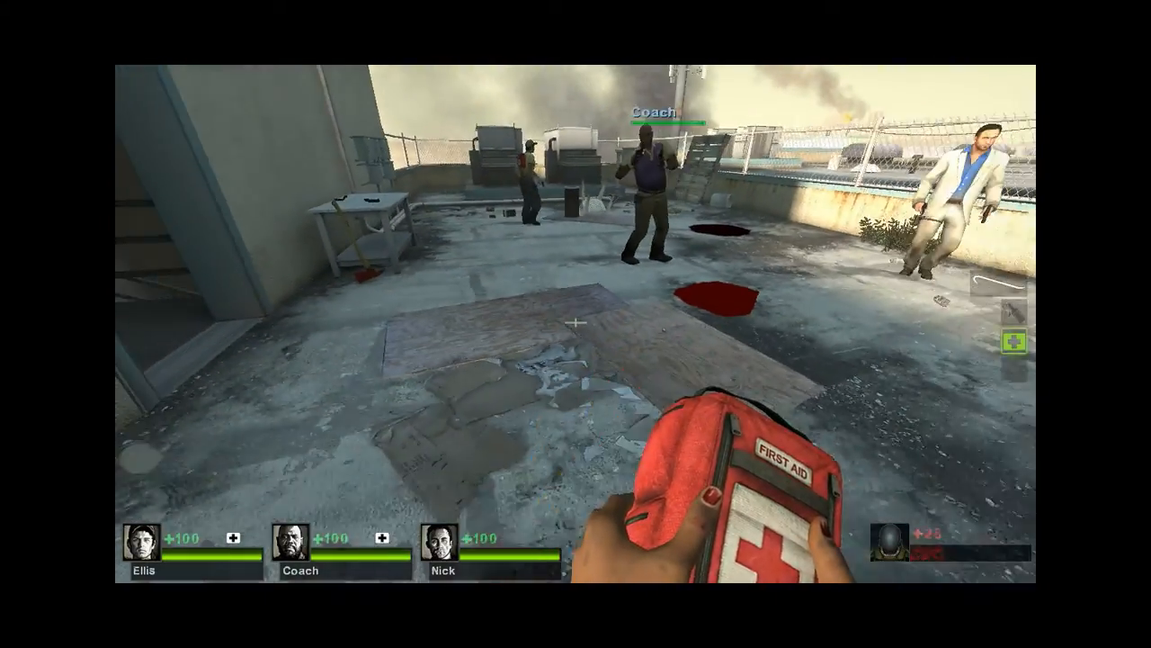
{"action": "key", "text": "w"}
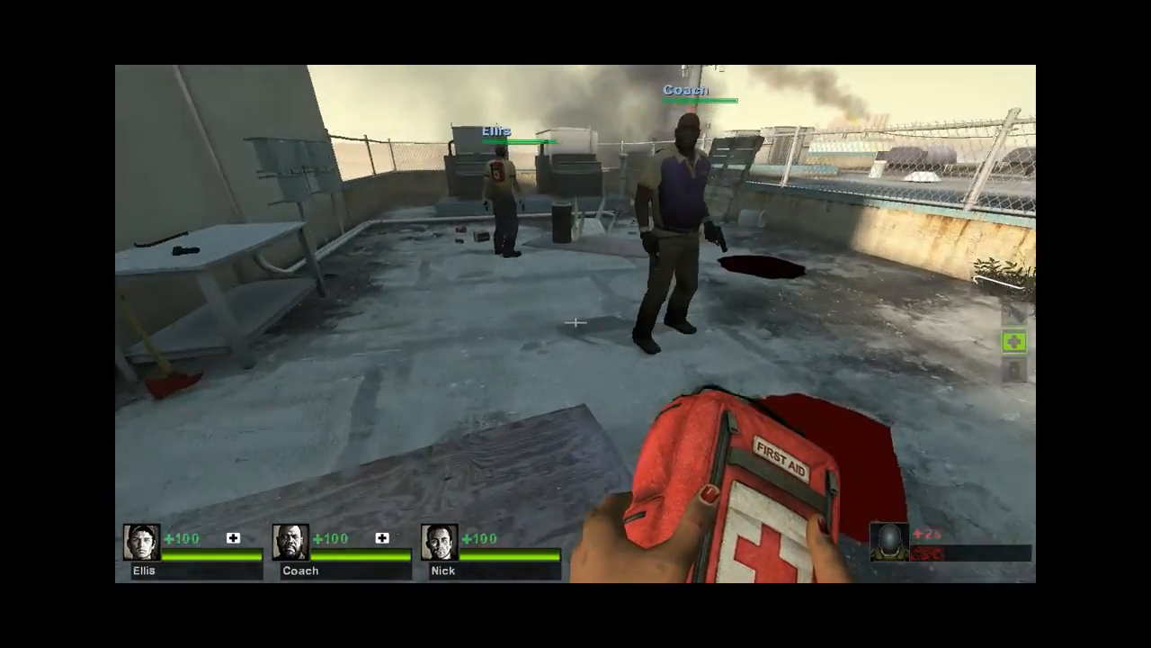
- Roam the rooftop with the first aid kit in hand, crouching at times, to examine the low-health panel
{"action": "key", "text": "w"}
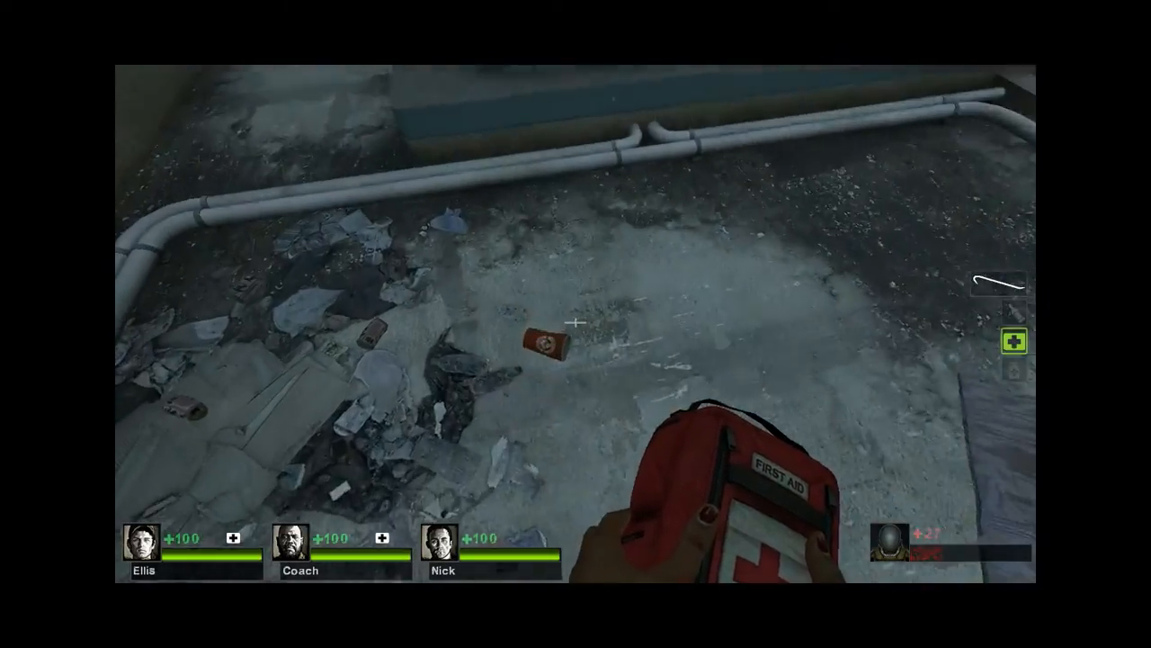
{"action": "key", "text": "ctrl"}
{"action": "key", "text": "ctrl"}
{"action": "key", "text": "w"}
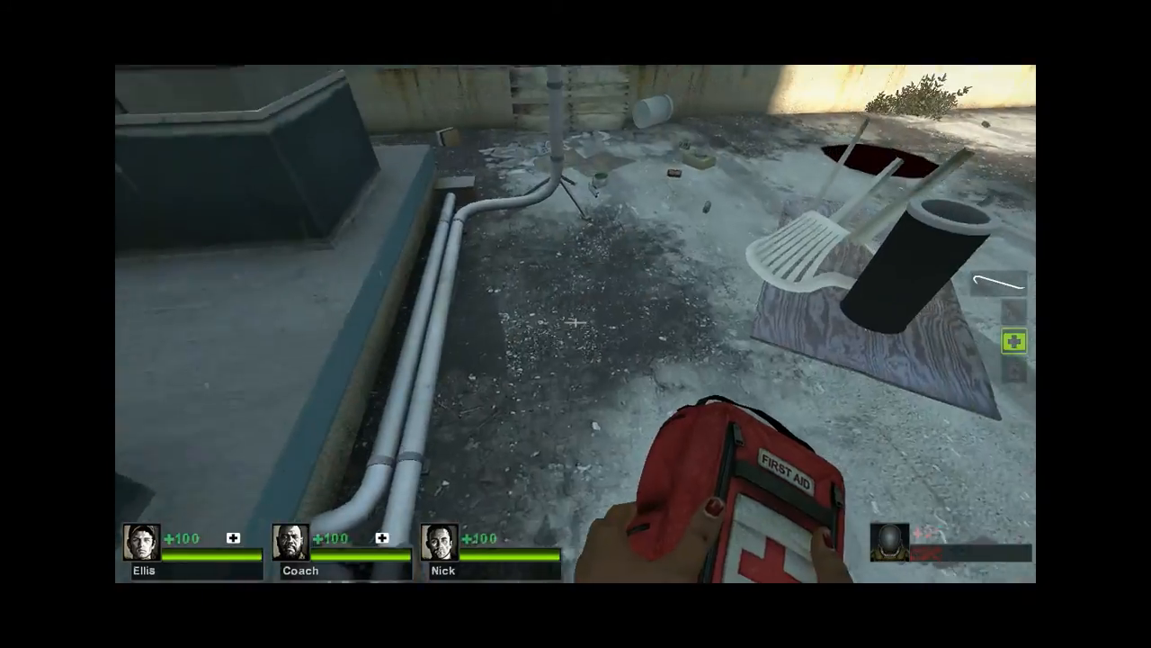
{"action": "key", "text": "w"}
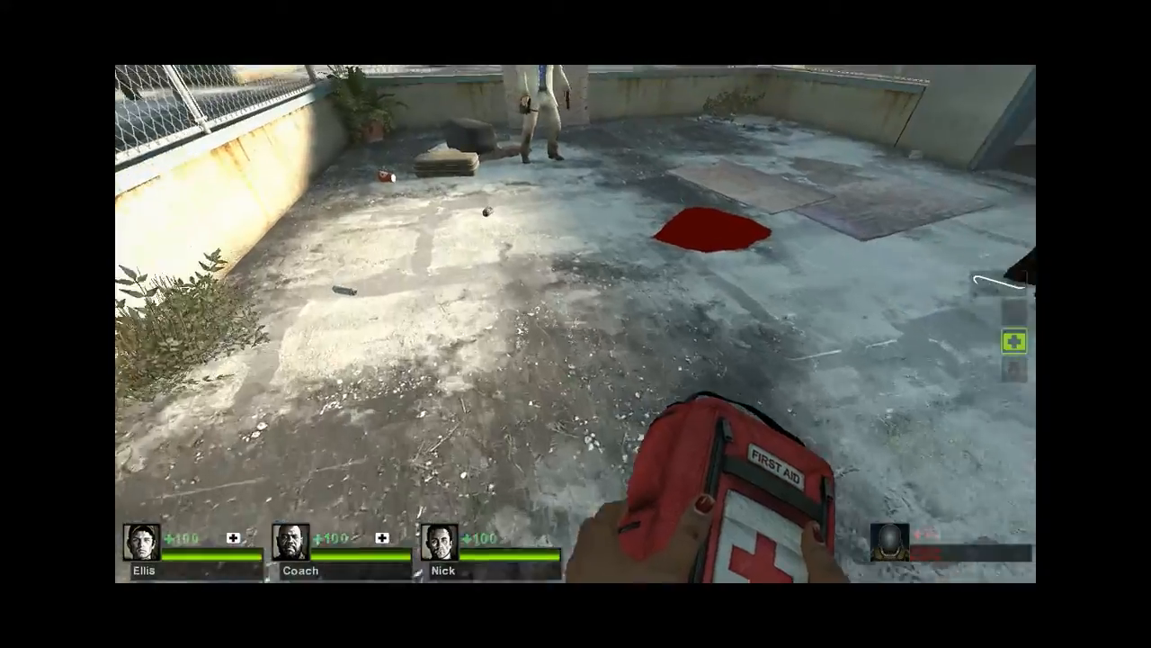
{"action": "key", "text": "ctrl"}
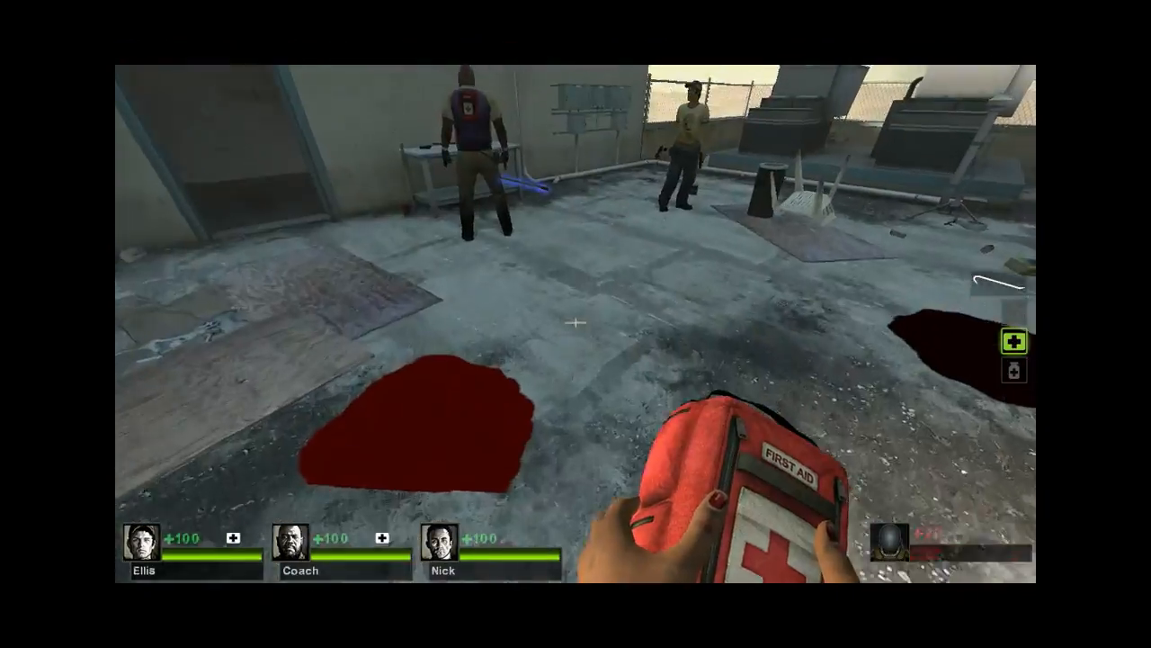
{"action": "key", "text": "w"}
{"action": "key", "text": "w"}
{"action": "key", "text": "ctrl"}
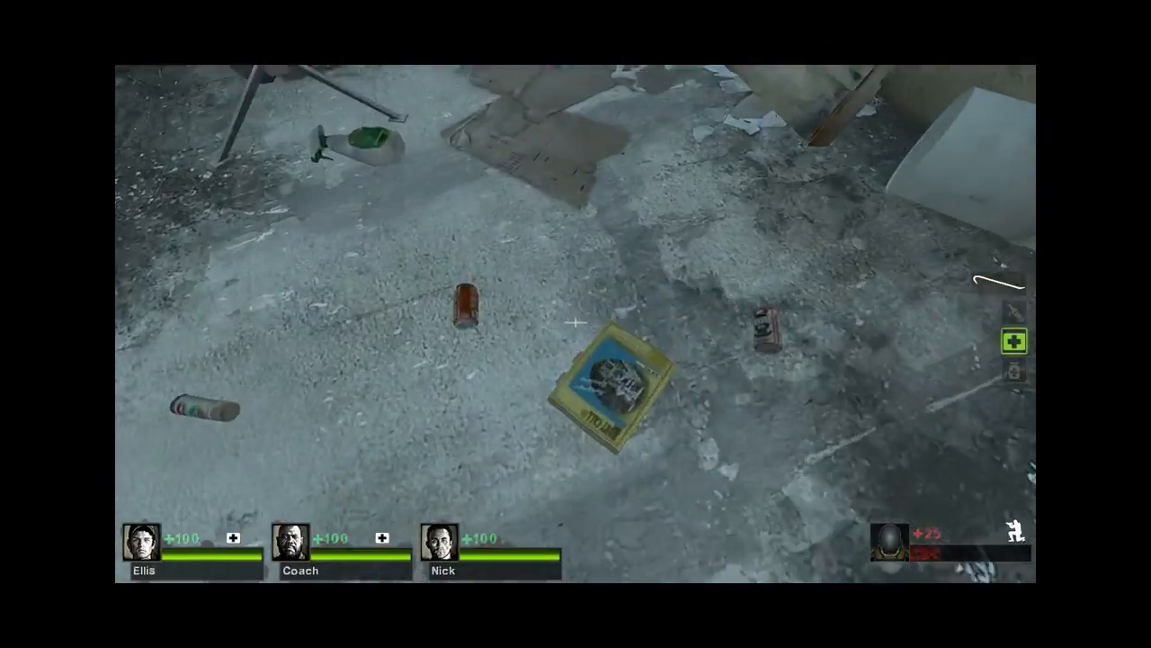
{"action": "right_click", "coordinate": [576, 322]}
{"action": "key", "text": "w"}
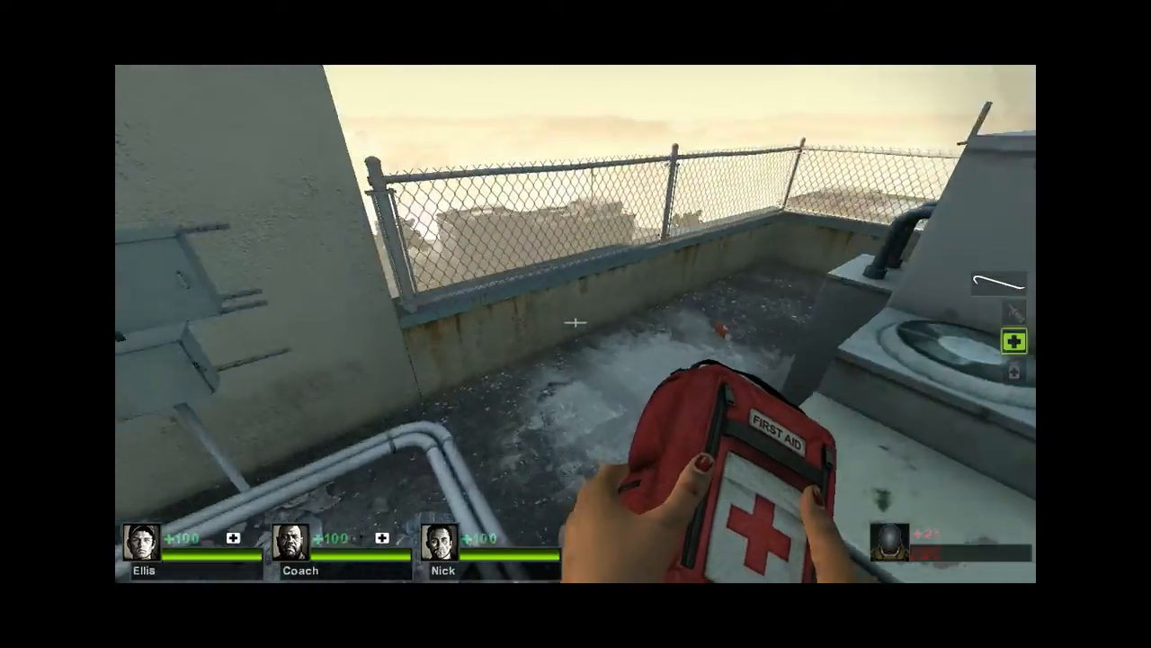
{"action": "key", "text": "w"}
{"action": "key", "text": "ctrl"}
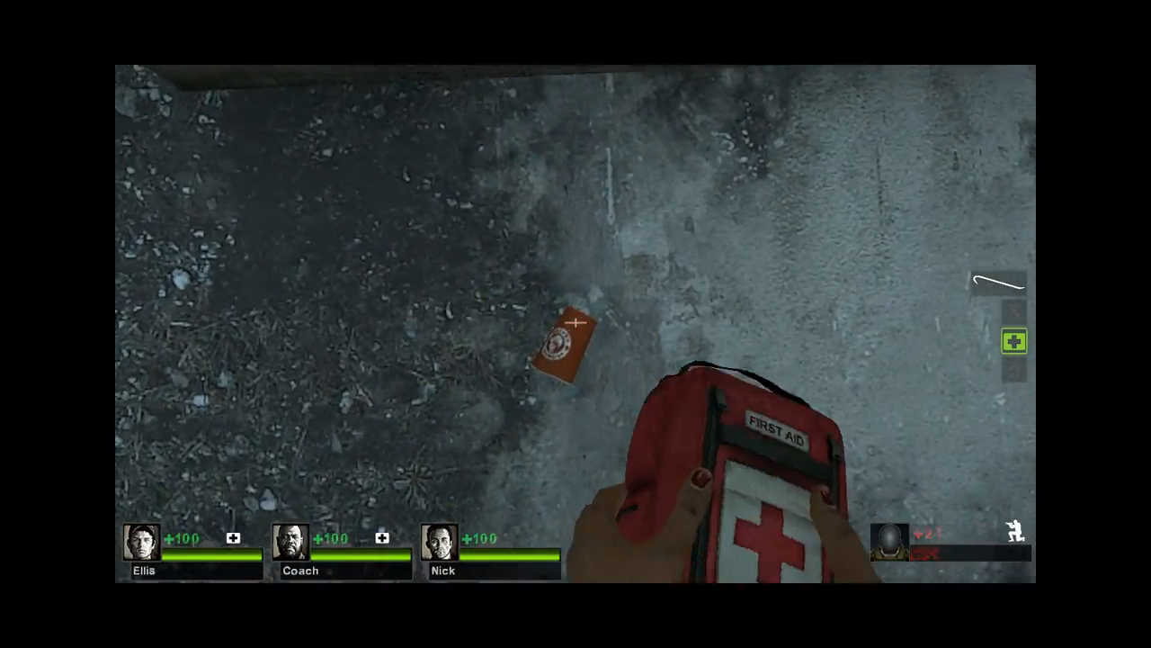
{"action": "key", "text": "w"}
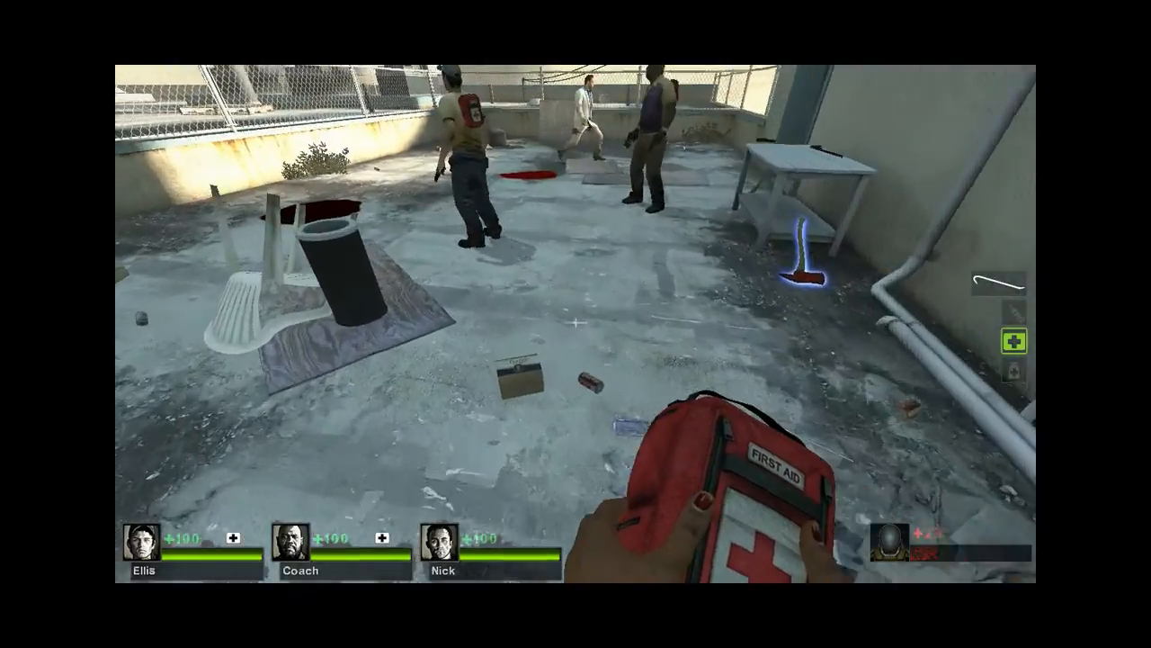
{"action": "key", "text": "w"}
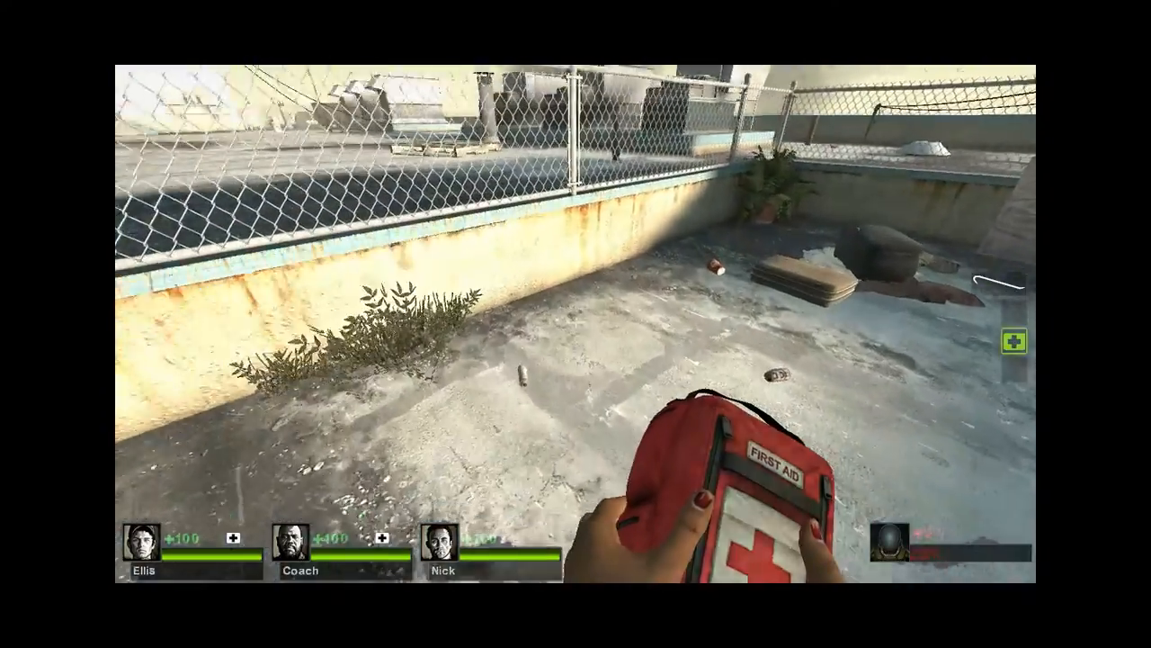
{"action": "key", "text": "ctrl"}
{"action": "key", "text": "w"}
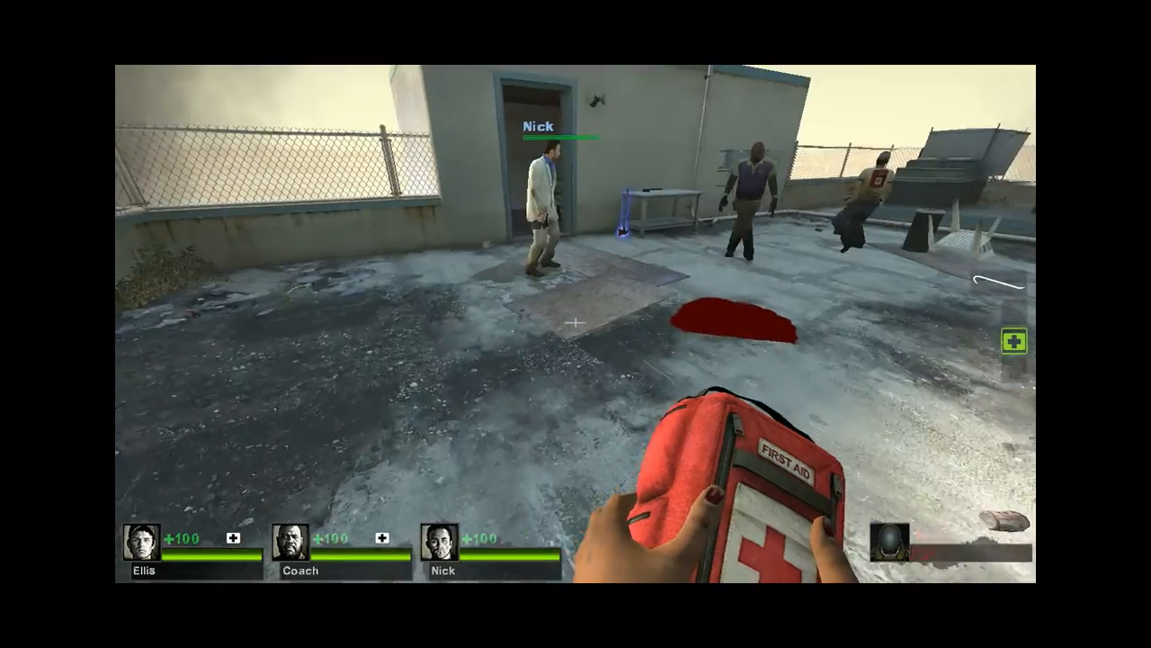
- Climb onto the rooftop ventilation units and return to the open floor to keep examining the low-health panel
{"action": "key", "text": "w"}
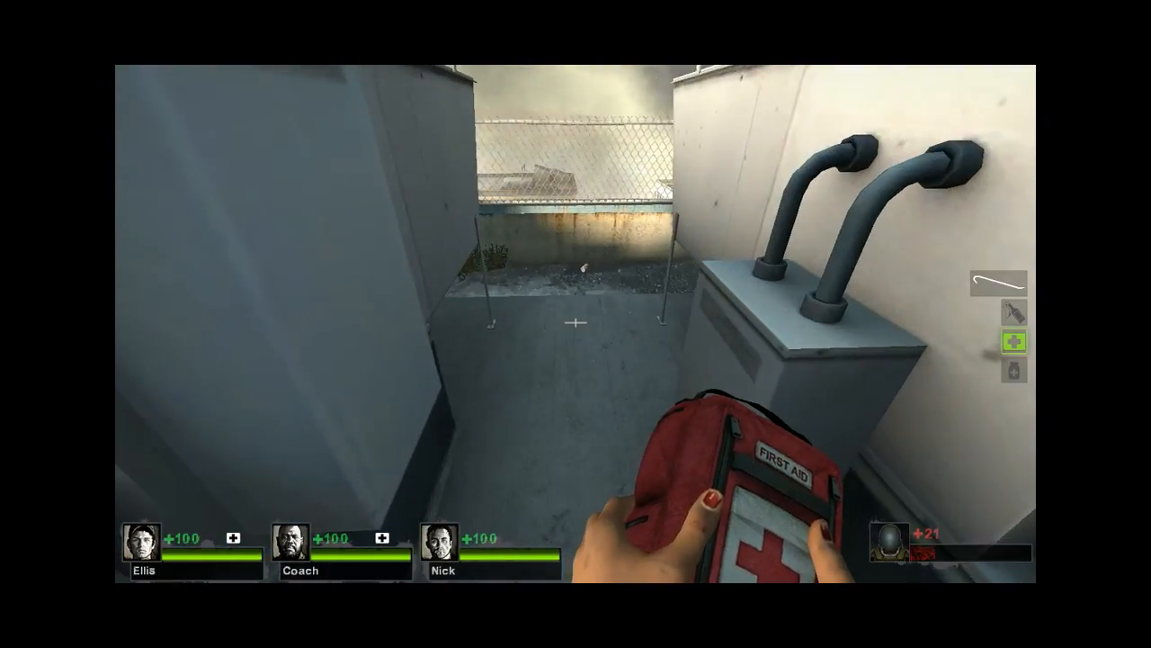
{"action": "key", "text": "w"}
{"action": "key", "text": "space"}
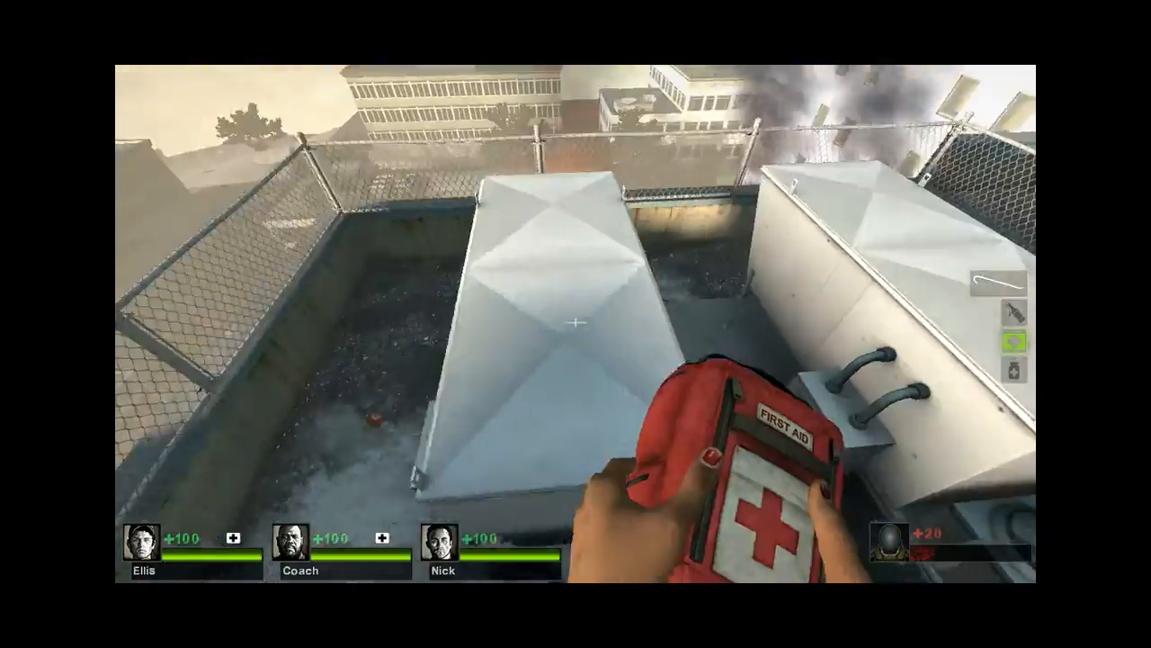
{"action": "key", "text": "w"}
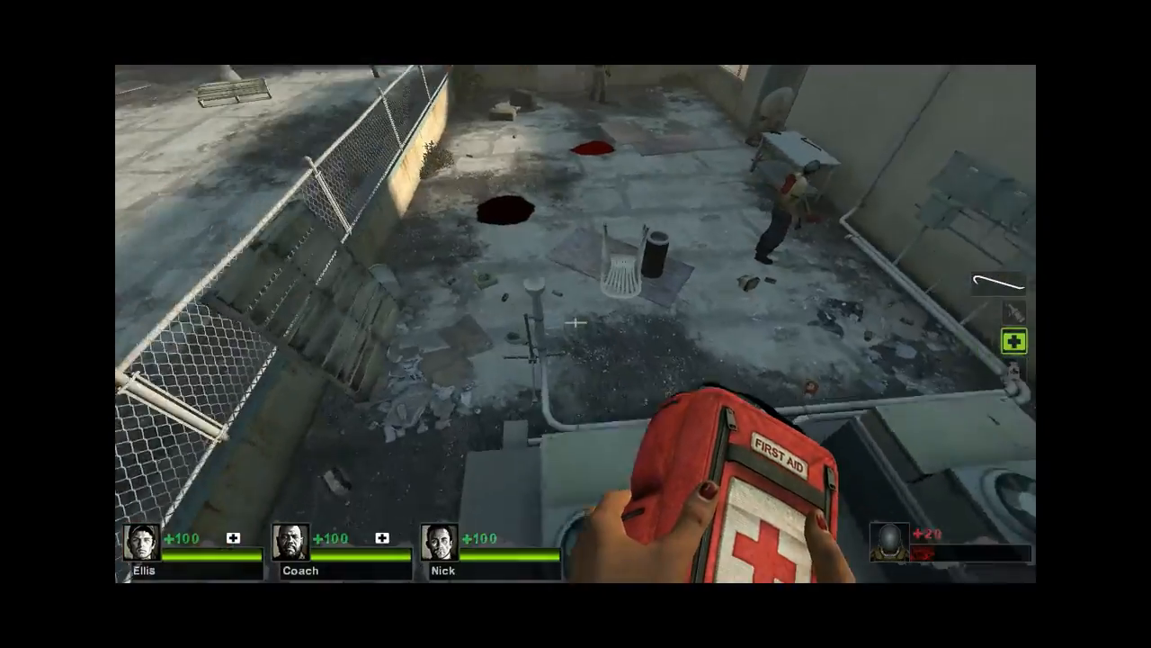
{"action": "key", "text": "w"}
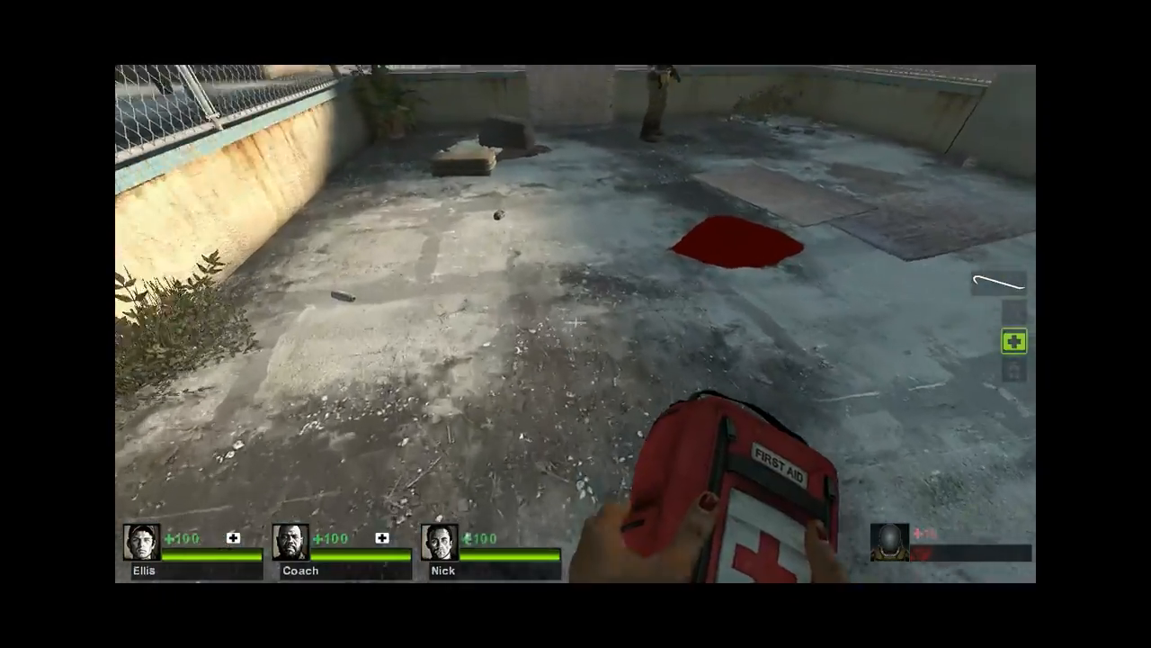
{"action": "key", "text": "w"}
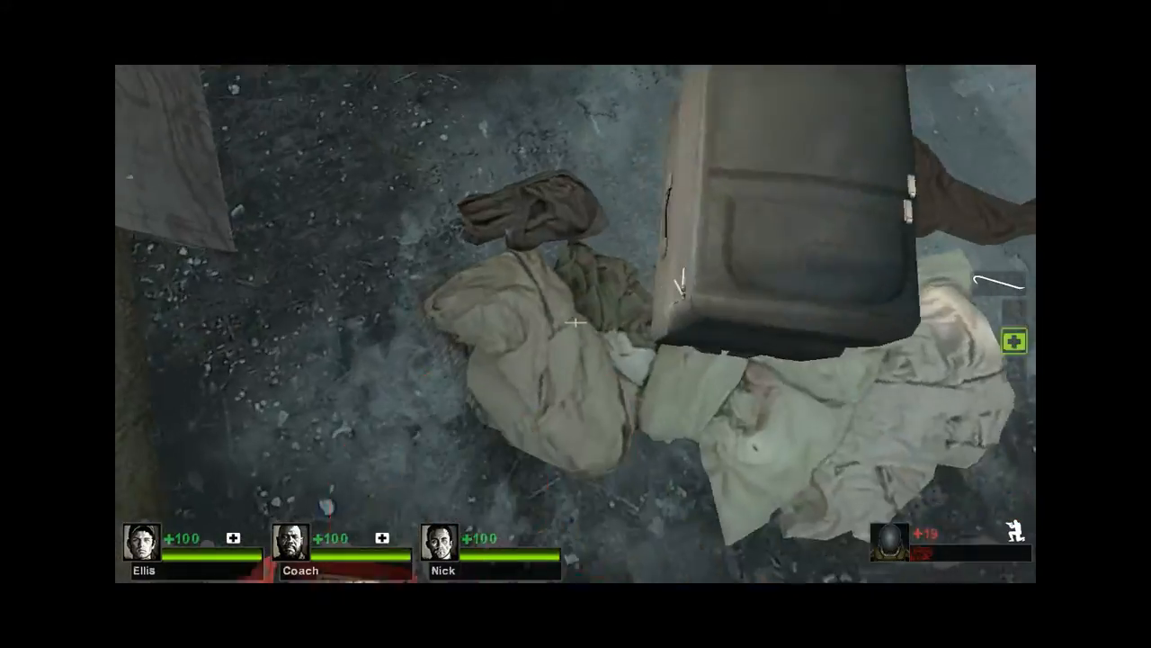
{"action": "key", "text": "w"}
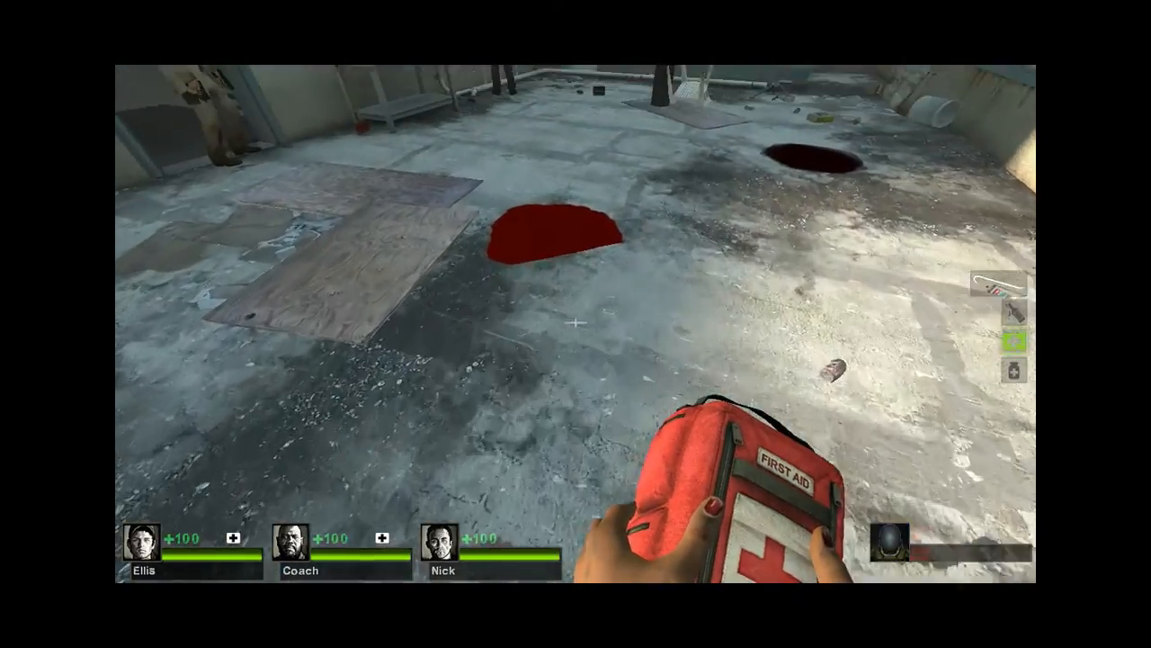
{"action": "key", "text": "w"}
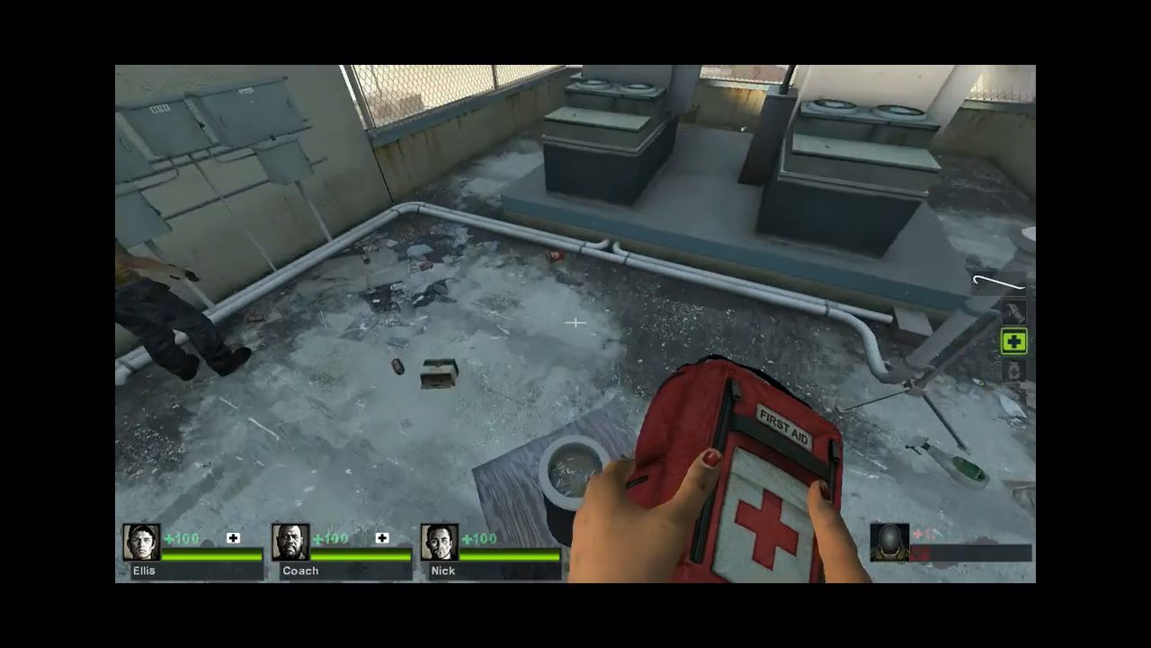
{"action": "key", "text": "w"}
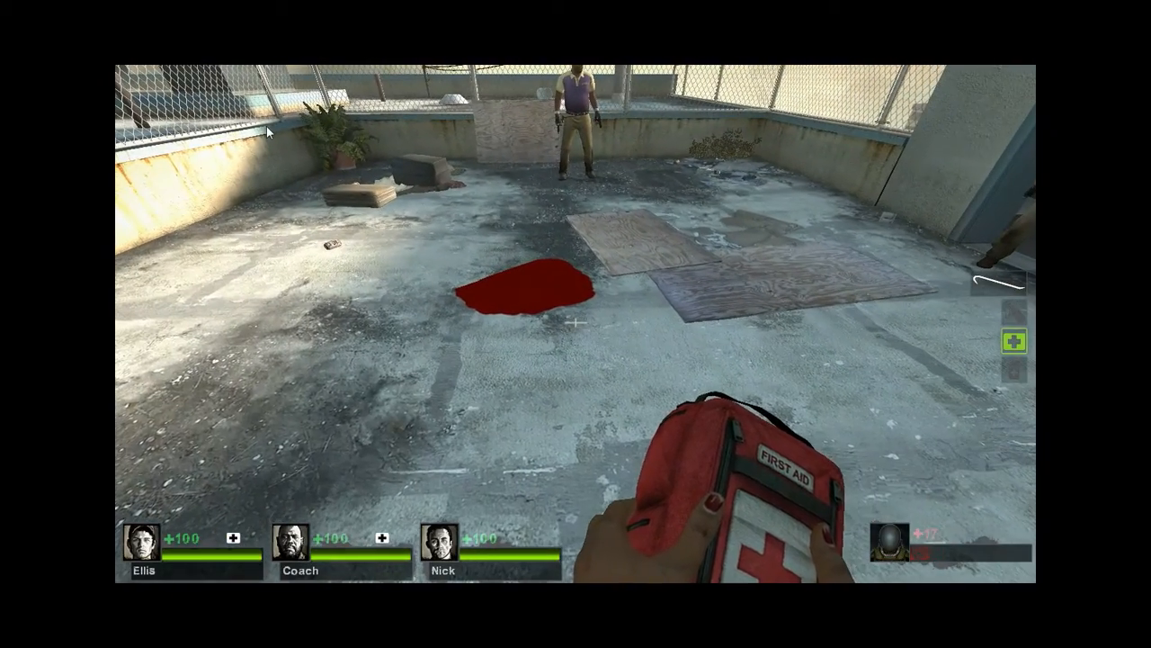
- Incapacitate the character with the !incap chat command to check its panel, and heal with the first aid kit once revived
{"action": "type", "text": "inca"}
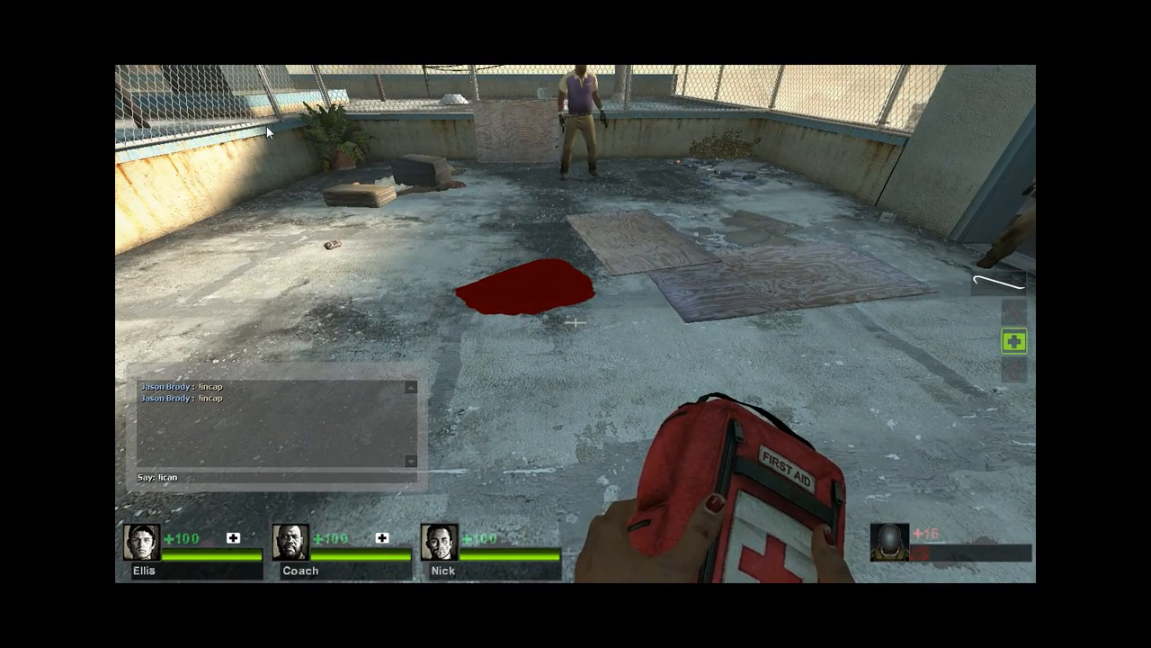
{"action": "type", "text": "p"}
{"action": "key", "text": "Return"}
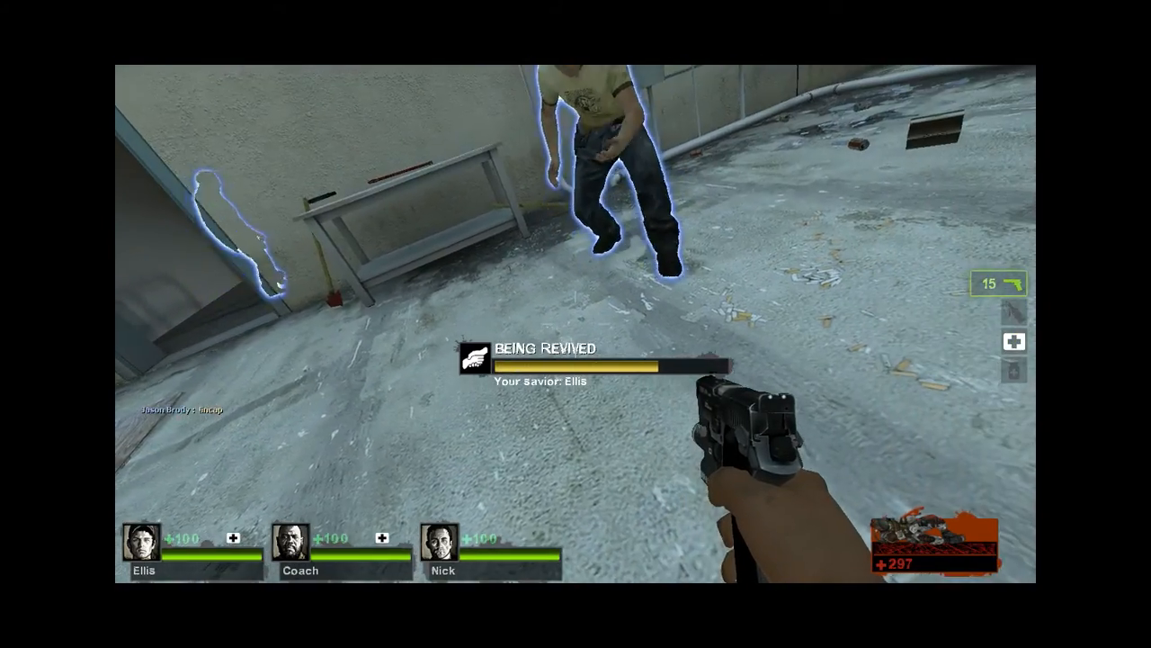
{"action": "key", "text": "4"}
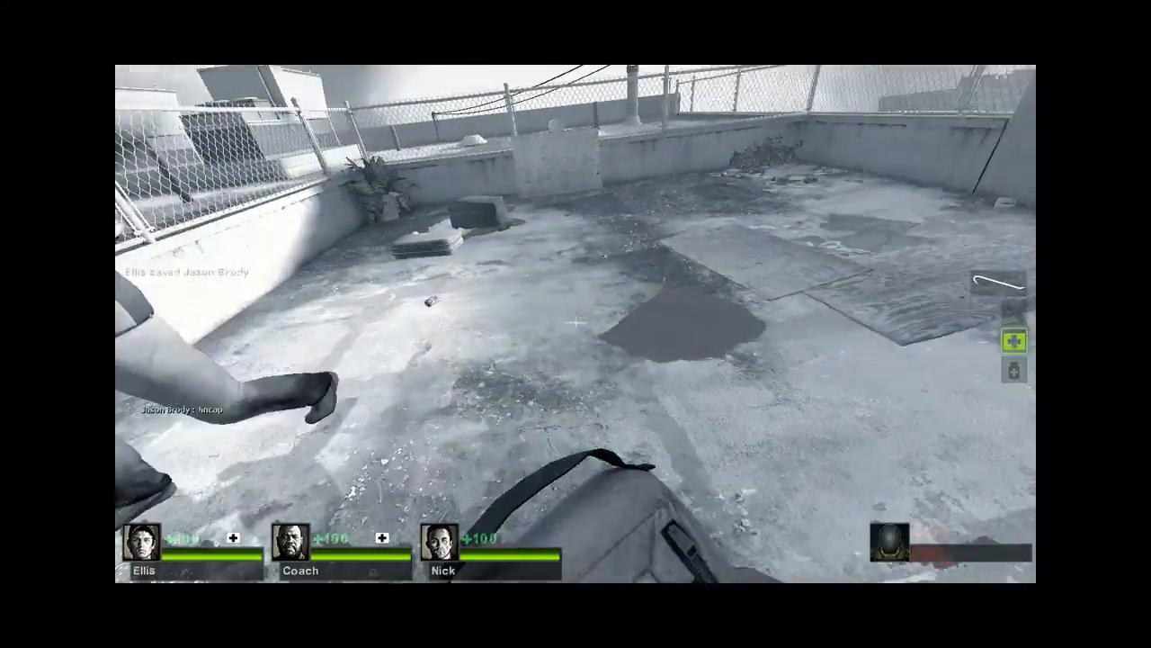
{"action": "left_click", "coordinate": [576, 324]}
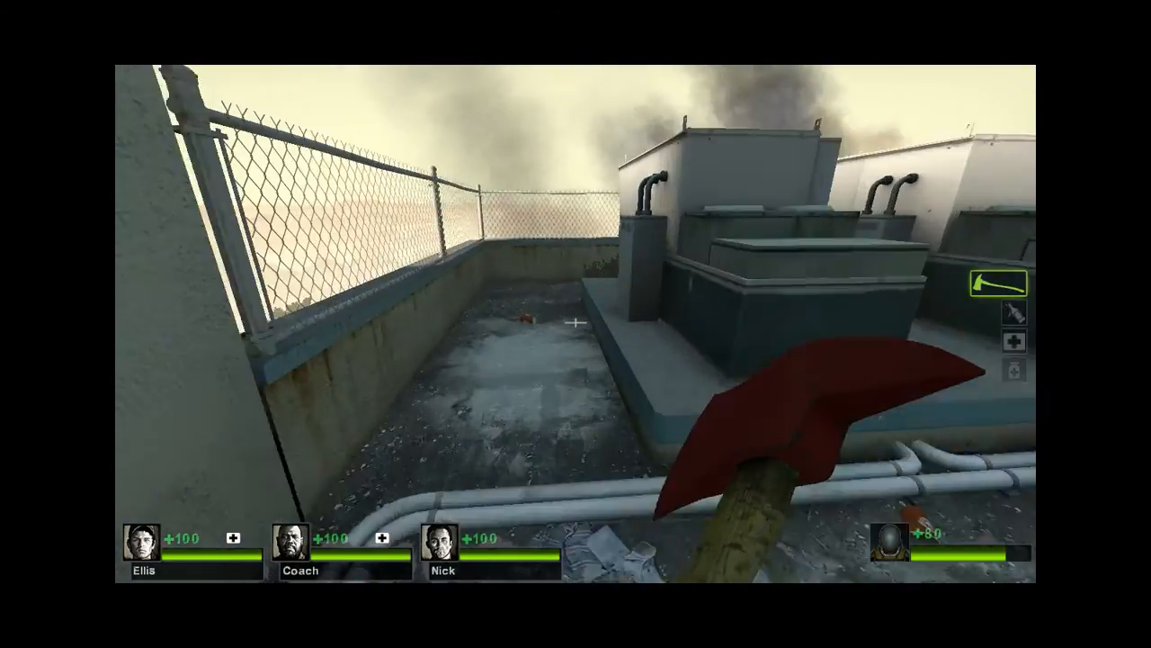
- Walk around the ventilation units with the fire axe, crouching and shoving, to examine the healed character's panel
{"action": "key", "text": "w"}
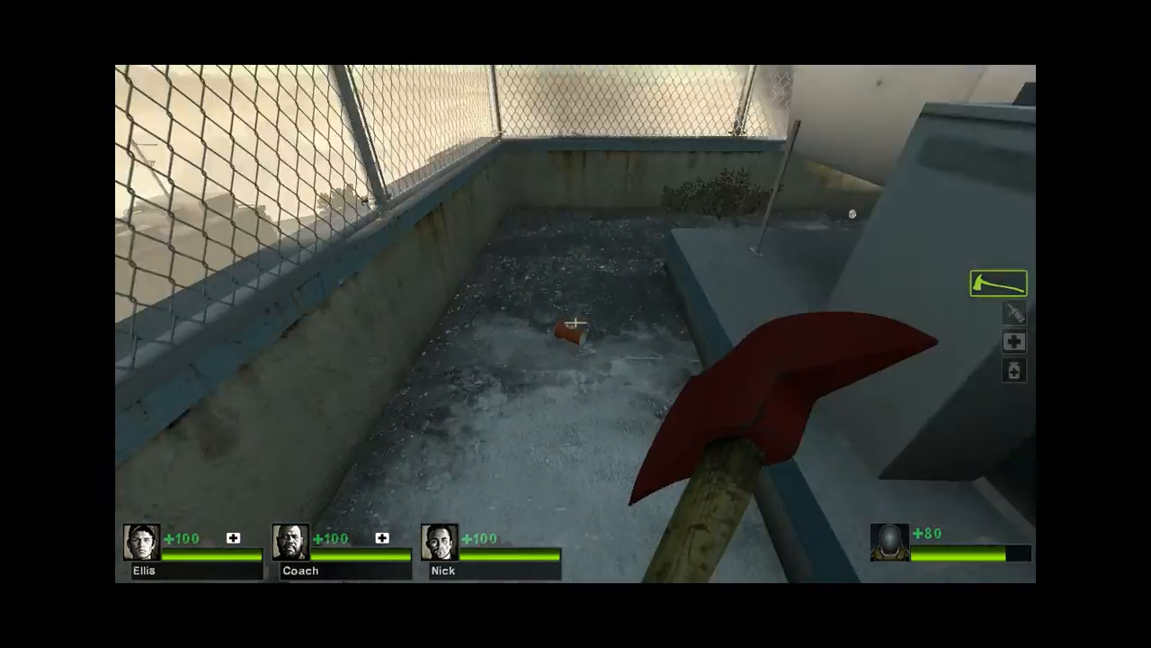
{"action": "key", "text": "ctrl"}
{"action": "right_click", "coordinate": [575, 322]}
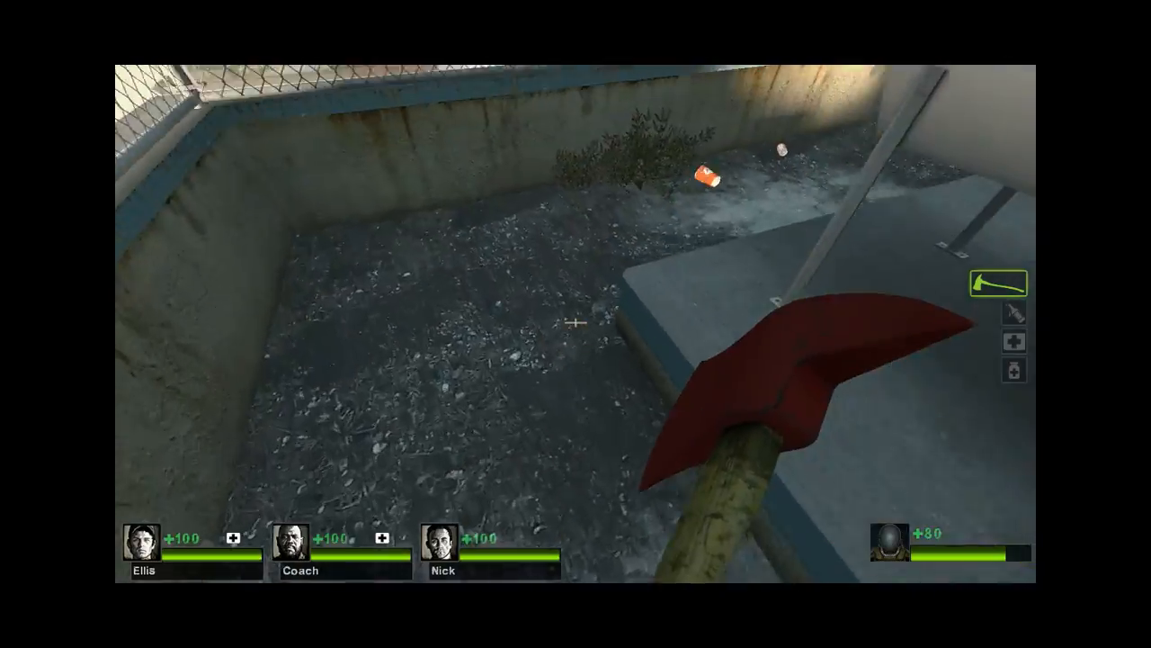
{"action": "key", "text": "w"}
{"action": "key", "text": "ctrl"}
{"action": "right_click", "coordinate": [576, 322]}
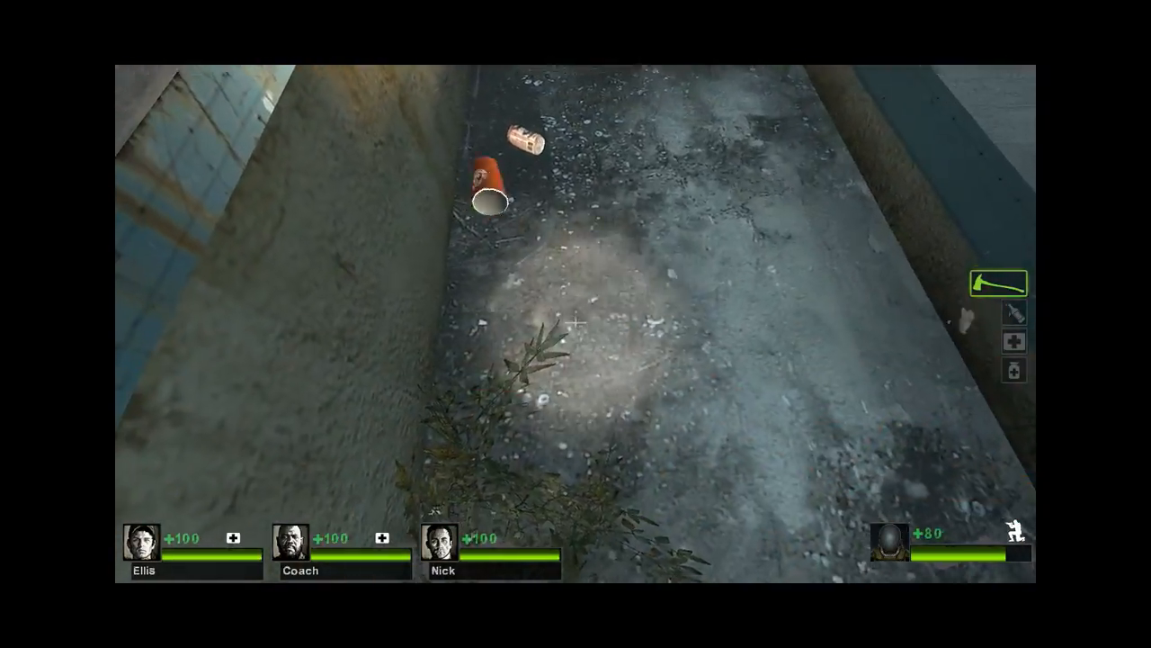
{"action": "key", "text": "w"}
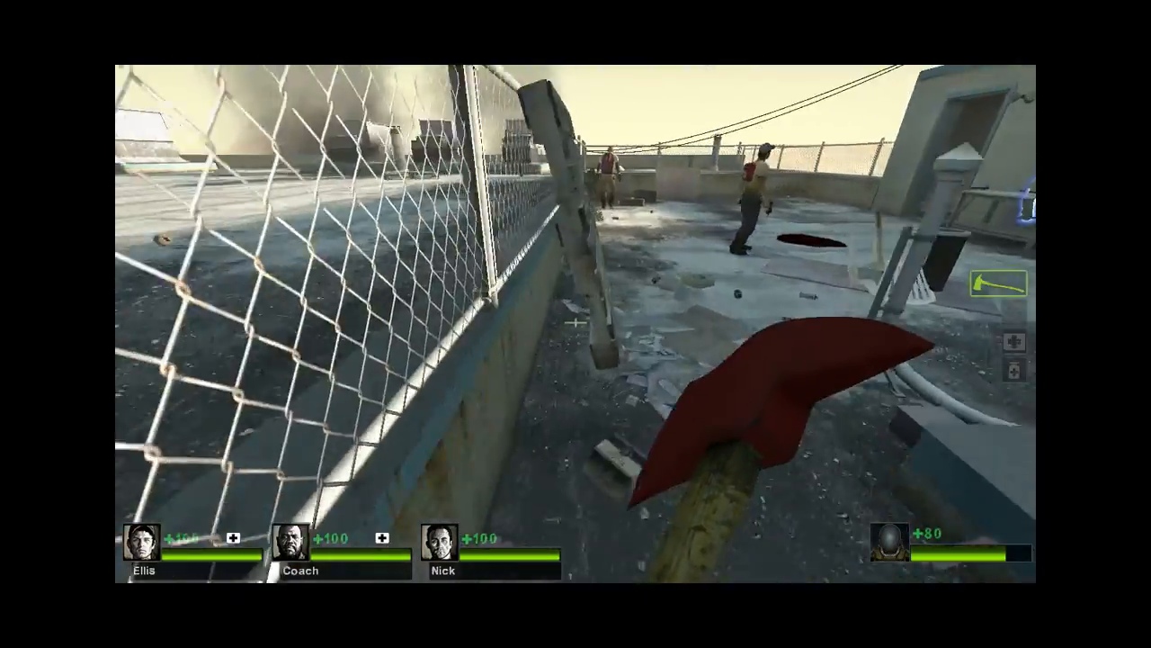
{"action": "key", "text": "w"}
{"action": "left_click", "coordinate": [576, 322]}
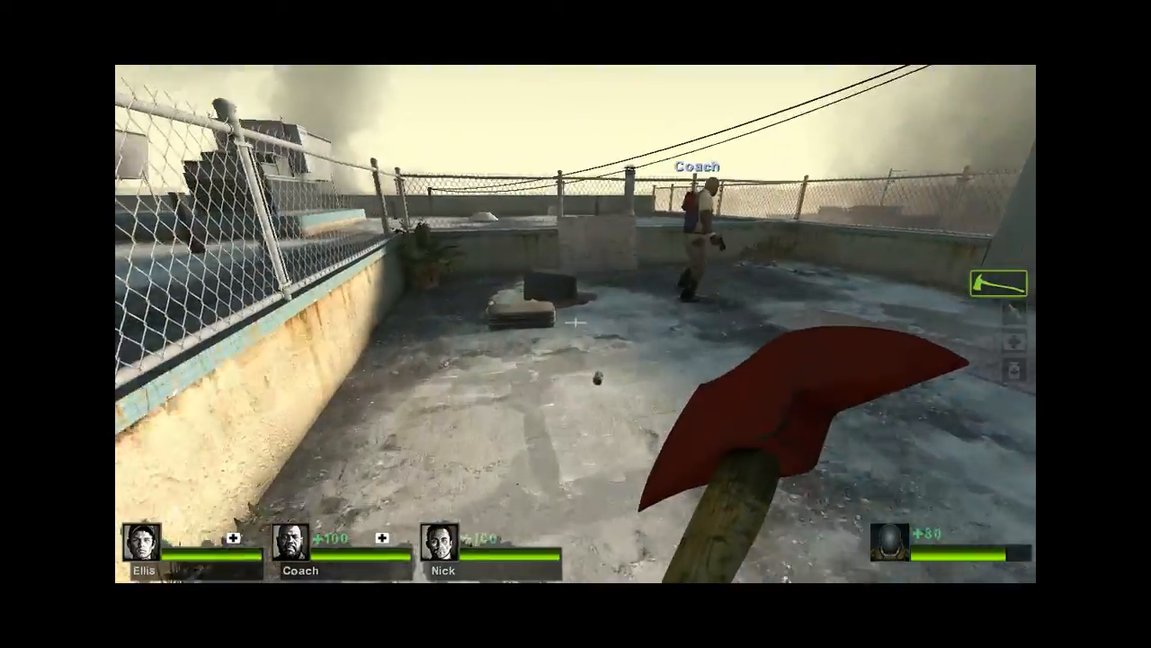
- Crouch by the suitcases near the plywood board and knock the dark one across the rooftop with the axe
{"action": "key", "text": "w"}
{"action": "key", "text": "ctrl"}
{"action": "right_click", "coordinate": [575, 322]}
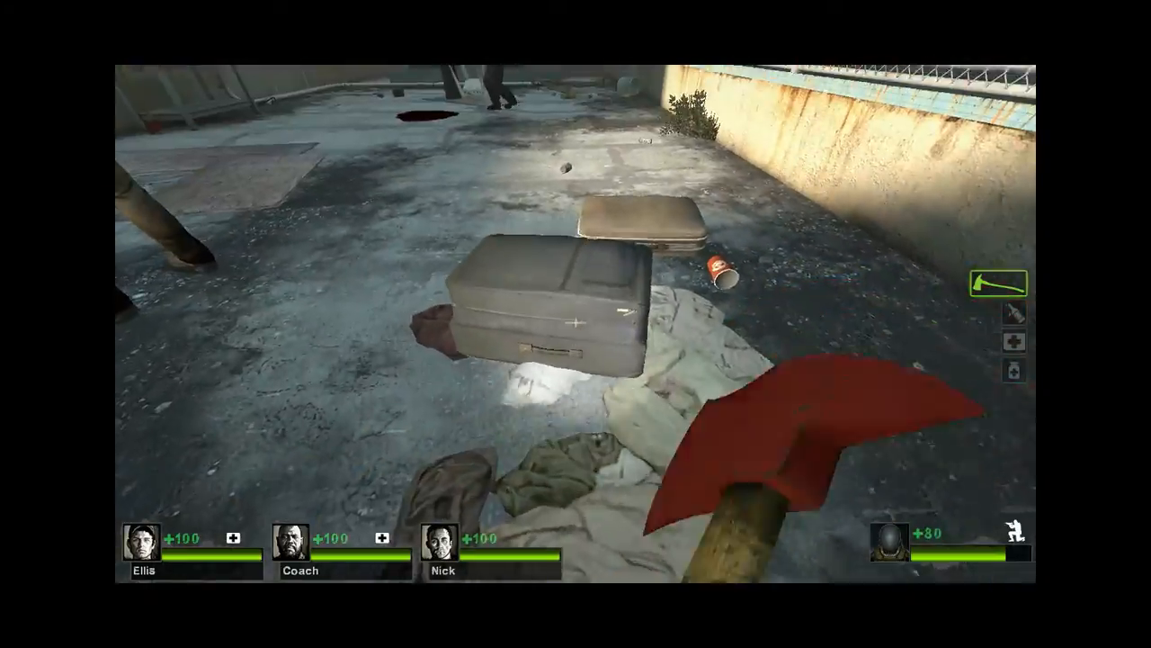
{"action": "left_click", "coordinate": [576, 322]}
{"action": "key", "text": "w"}
{"action": "key", "text": "ctrl"}
{"action": "left_click", "coordinate": [576, 322]}
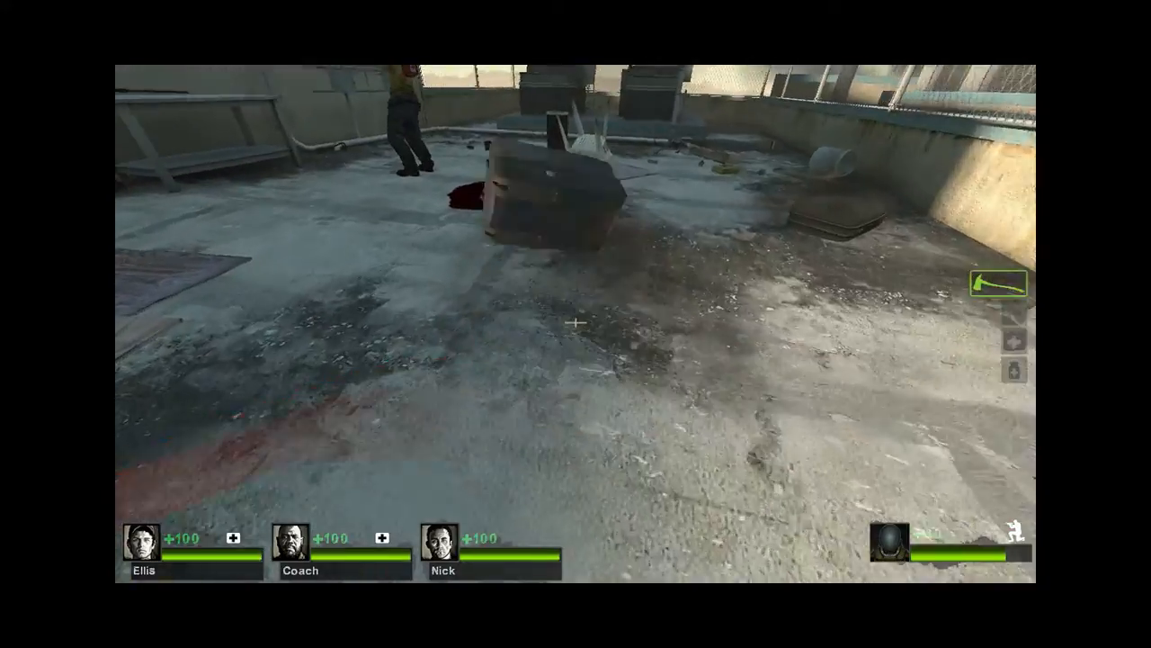
- Chase the dark suitcase around the rooftop and keep striking it with the axe while watching the healed character's panel
{"action": "key", "text": "w"}
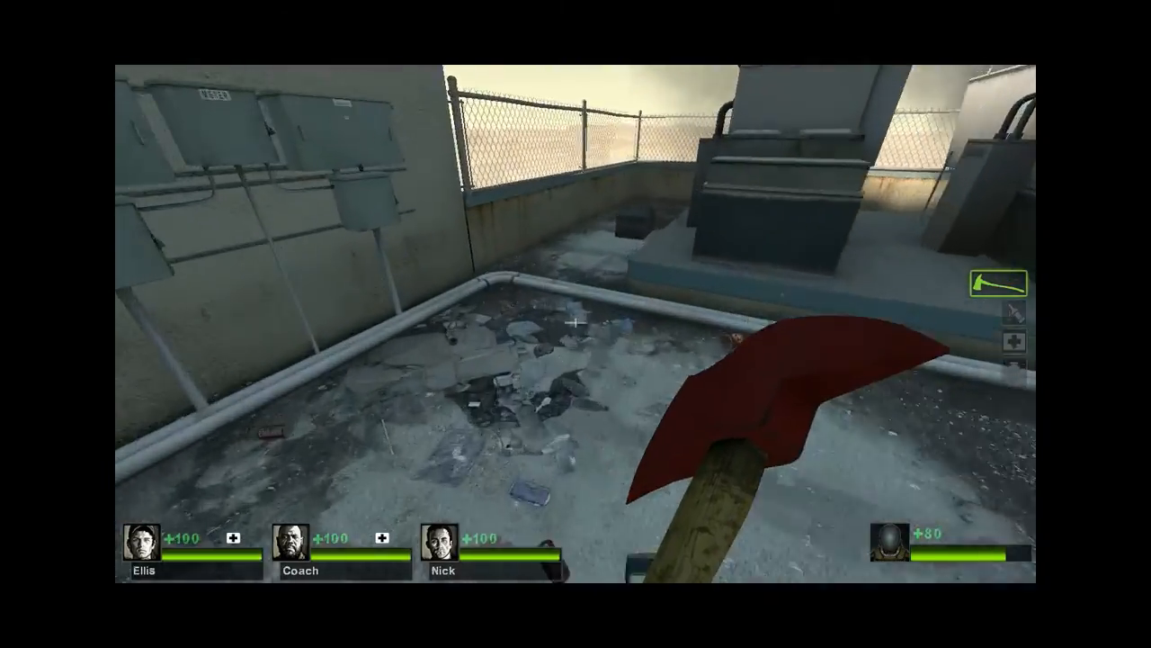
{"action": "key", "text": "w"}
{"action": "left_click", "coordinate": [576, 322]}
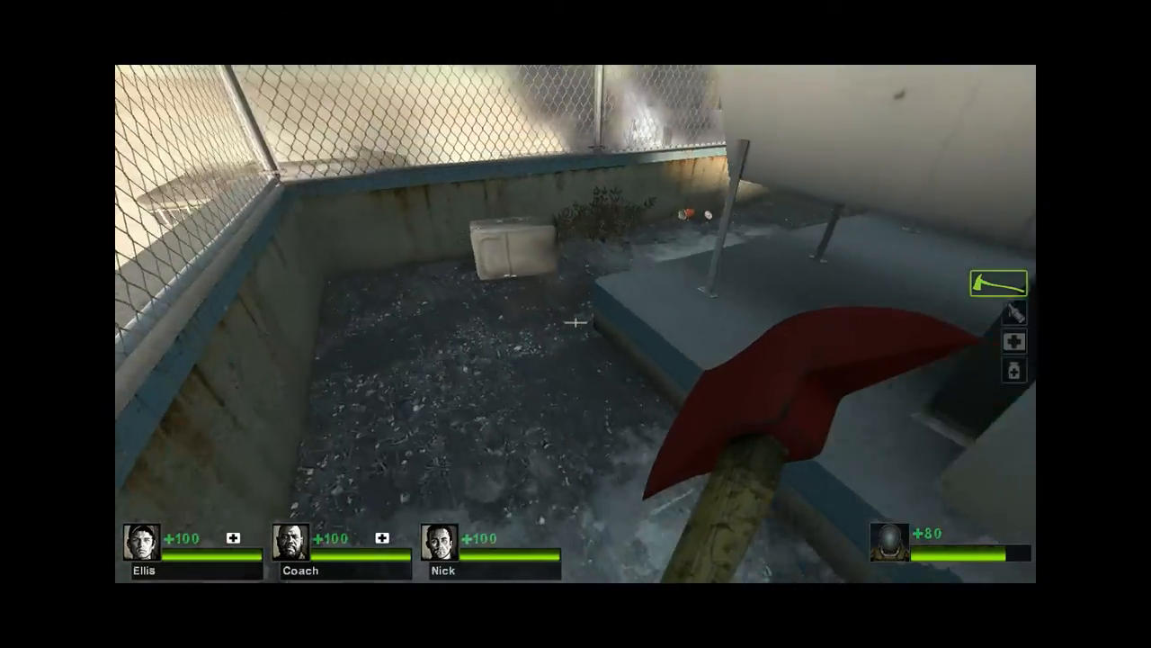
{"action": "key", "text": "w"}
{"action": "key", "text": "ctrl"}
{"action": "left_click", "coordinate": [576, 322]}
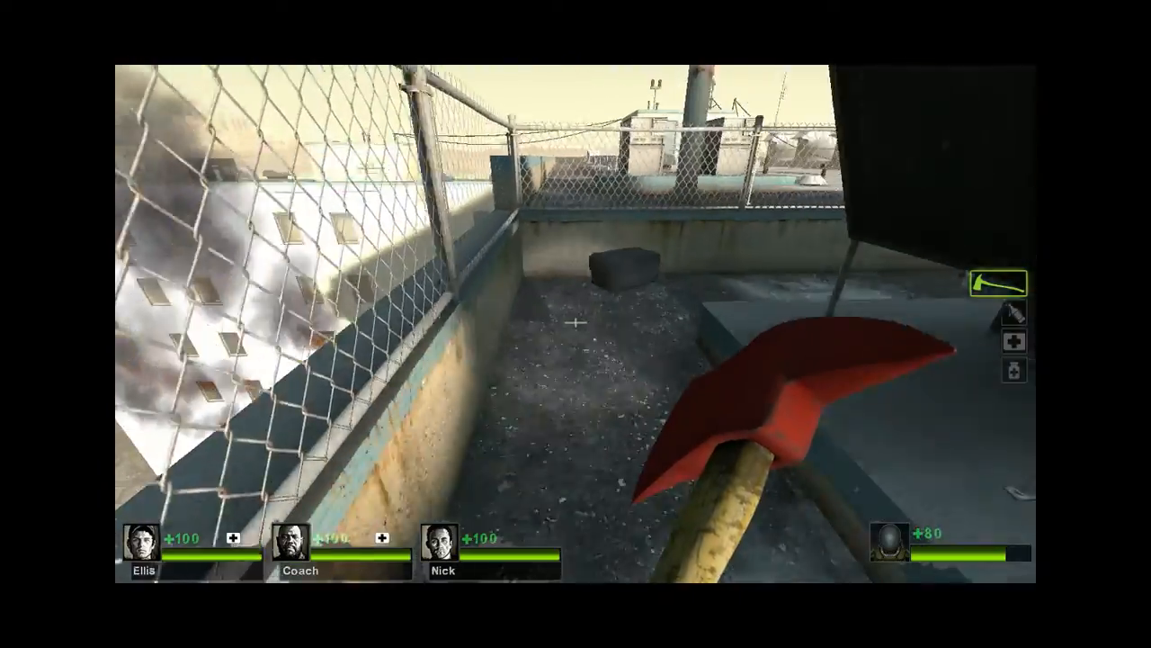
{"action": "key", "text": "w"}
{"action": "key", "text": "ctrl"}
{"action": "left_click", "coordinate": [576, 322]}
{"action": "left_click", "coordinate": [575, 322]}
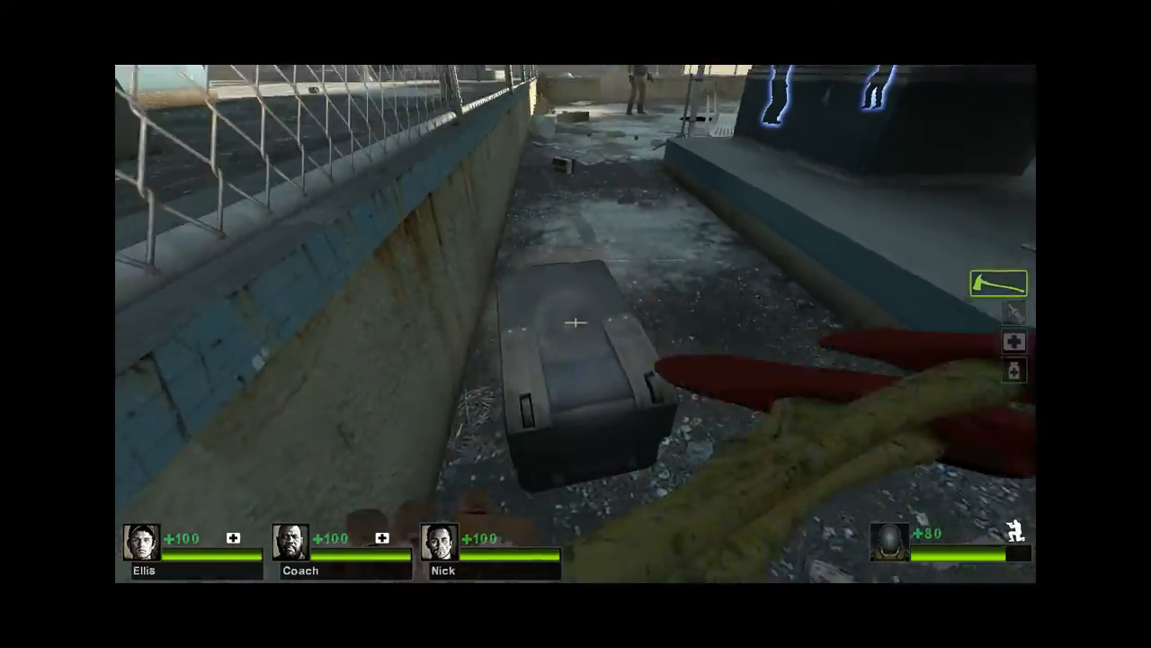
{"action": "key", "text": "w"}
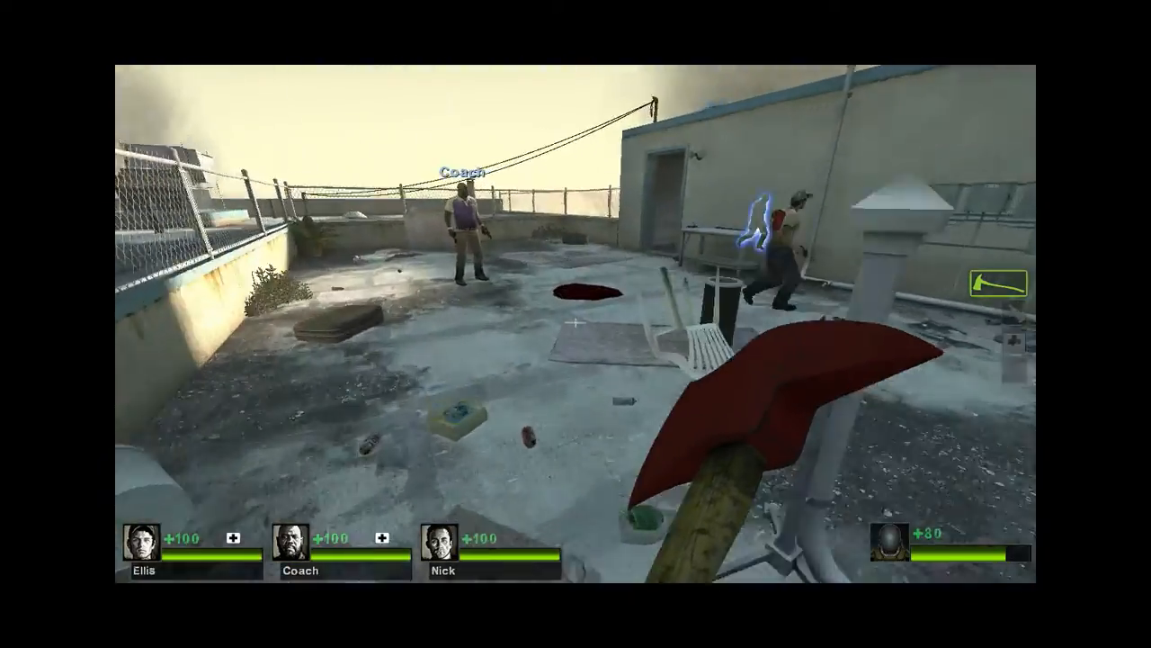
{"action": "key", "text": "w"}
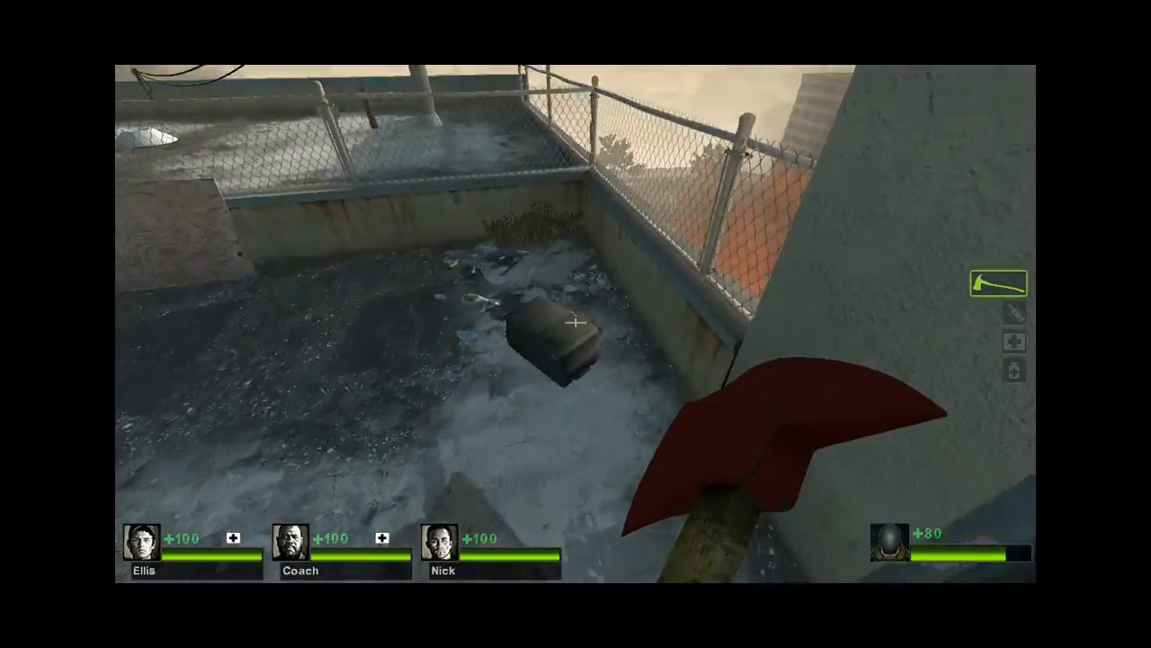
- Crouch beside the suitcase and knock it across the rooftop toward the ventilation units with the fire axe
{"action": "key", "text": "ctrl"}
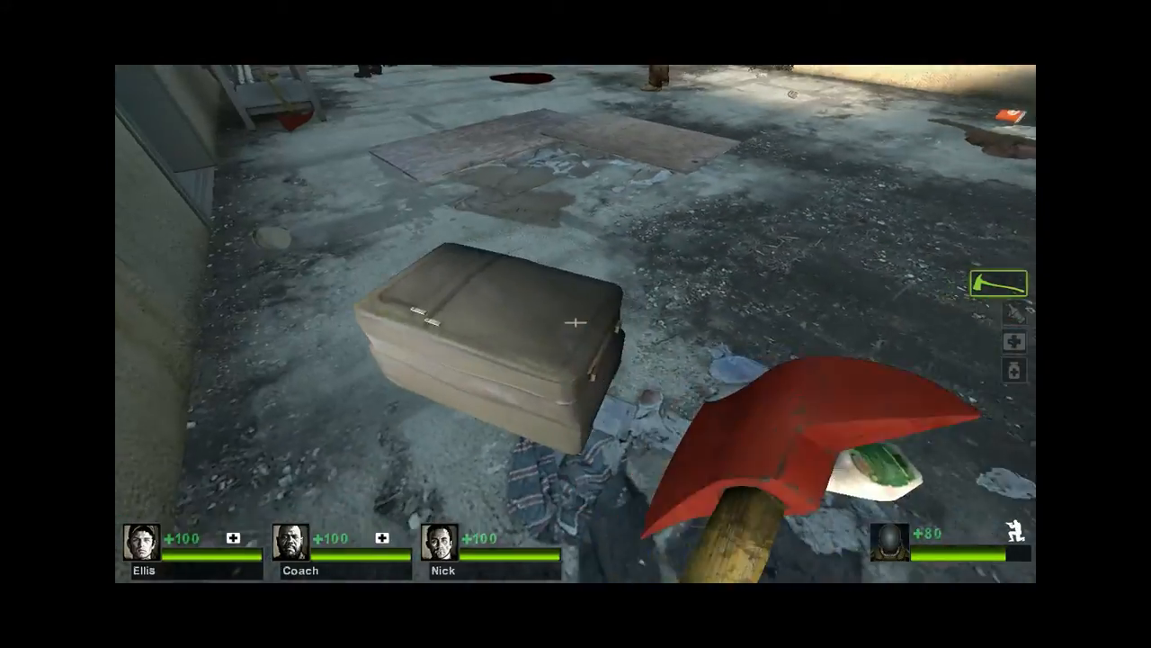
{"action": "left_click", "coordinate": [575, 322]}
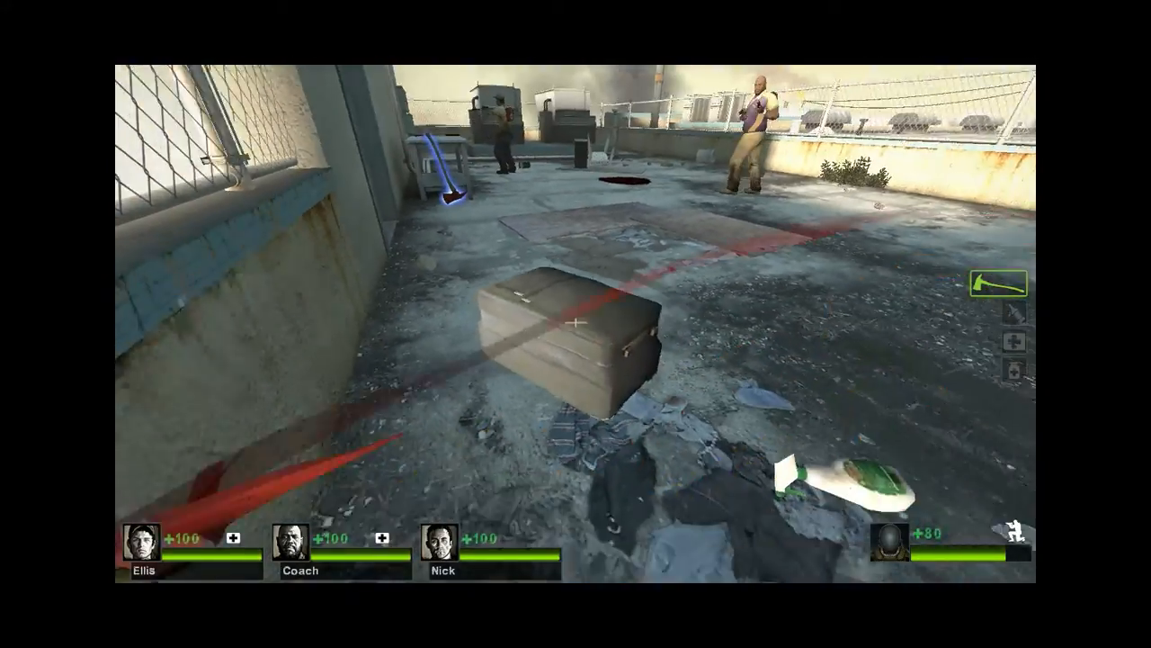
{"action": "key", "text": "w"}
{"action": "left_click", "coordinate": [576, 322]}
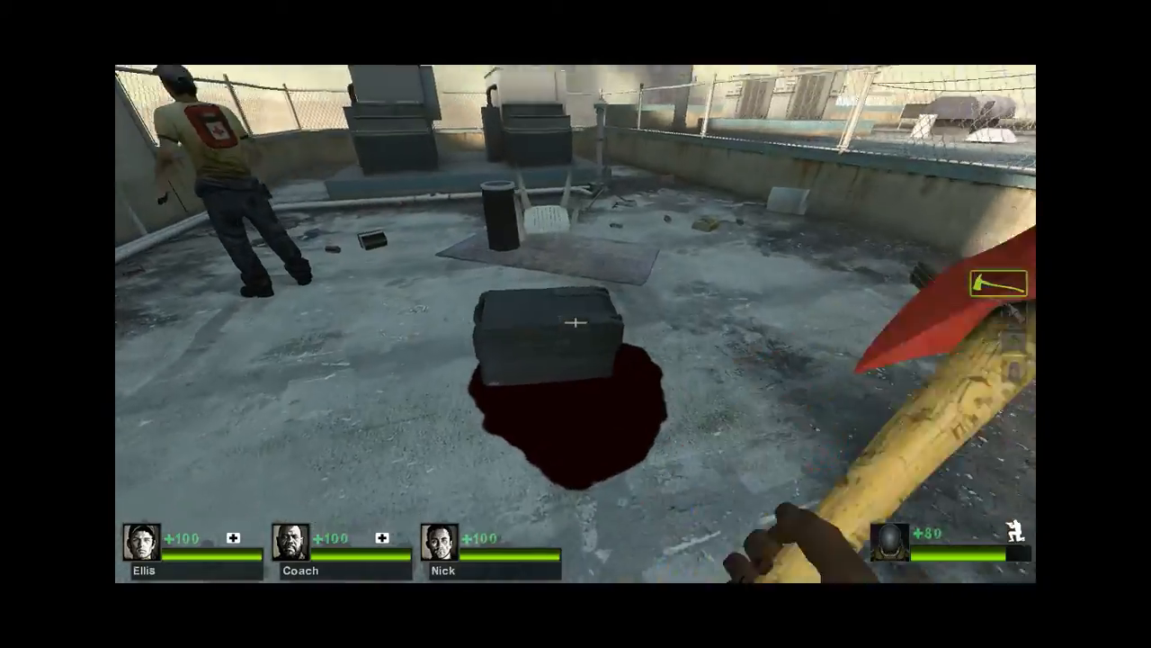
{"action": "key", "text": "w"}
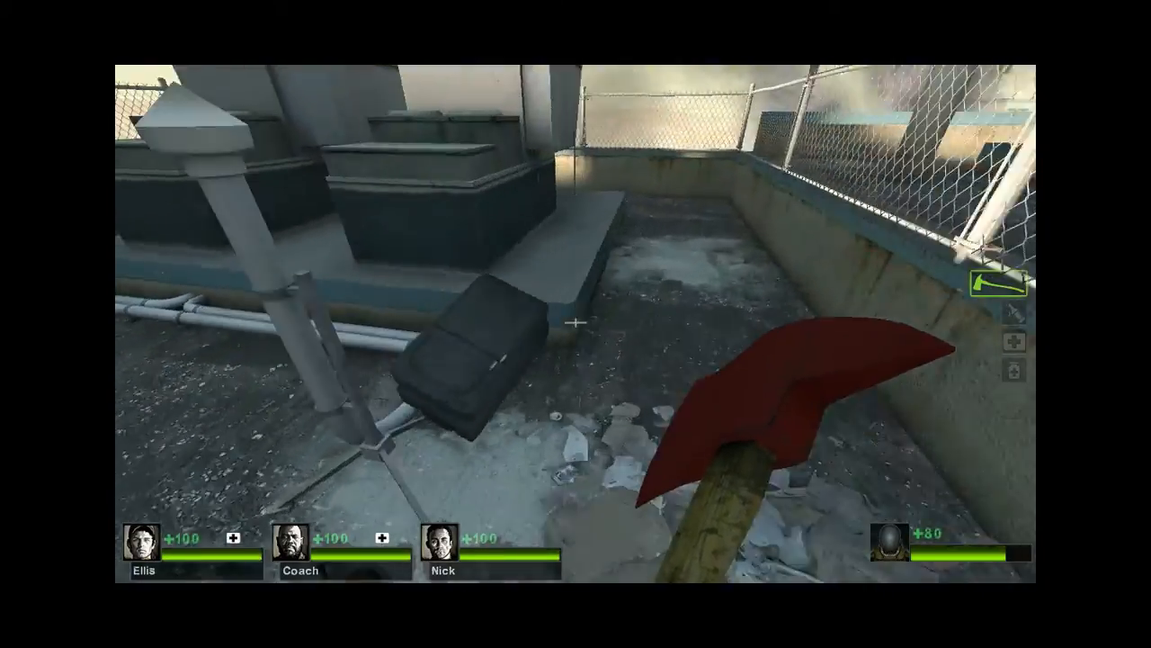
- Circle the ventilation units along the fence and return to Coach by the plywood board, watching the healed character's panel
{"action": "key", "text": "w"}
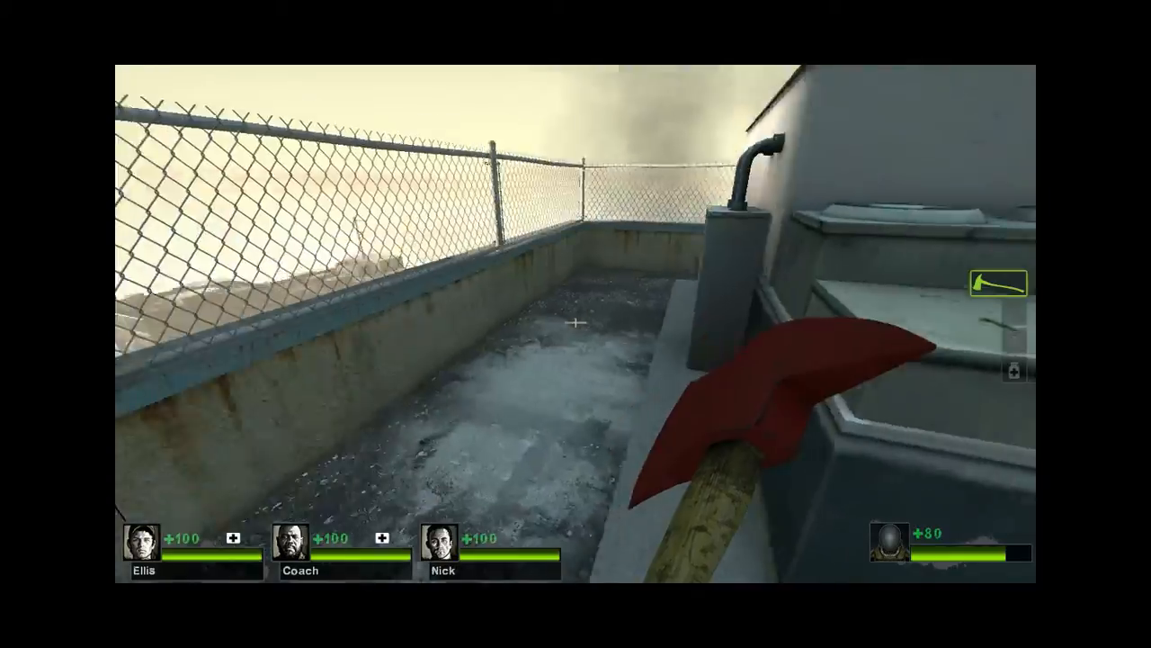
{"action": "key", "text": "w"}
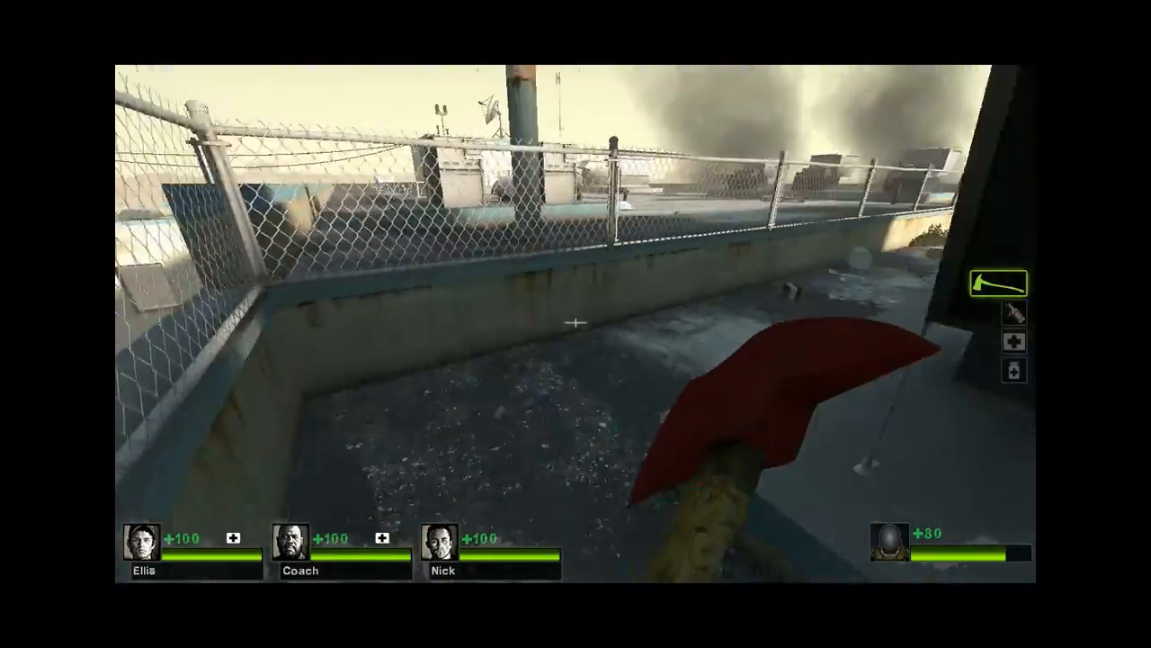
{"action": "key", "text": "w"}
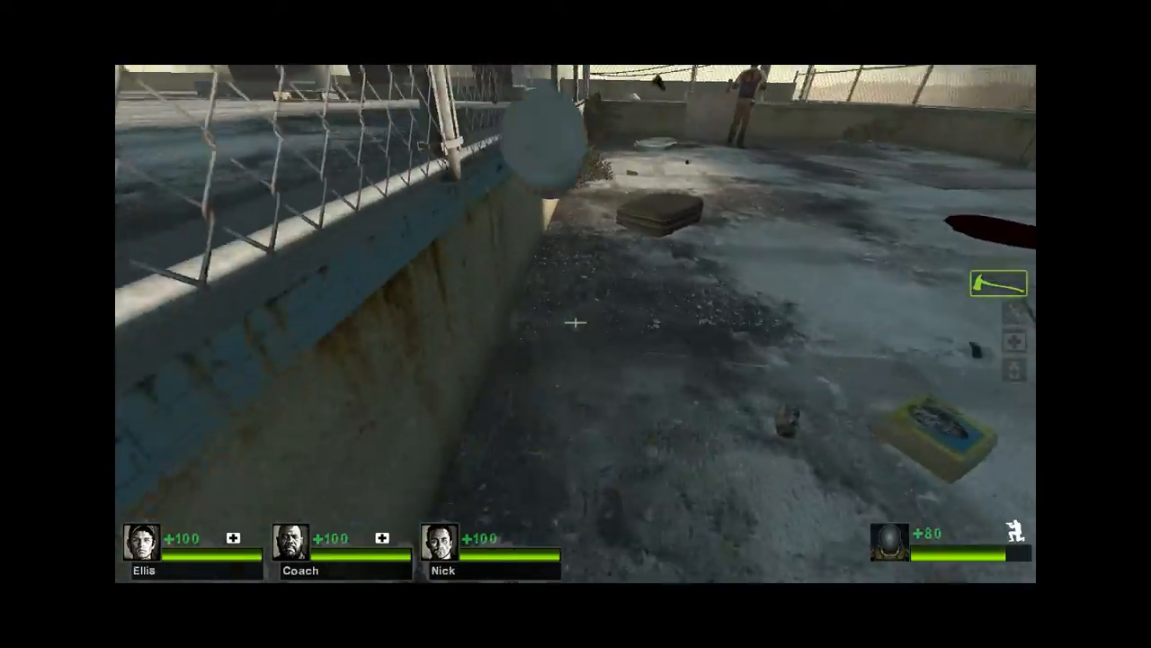
{"action": "key", "text": "w"}
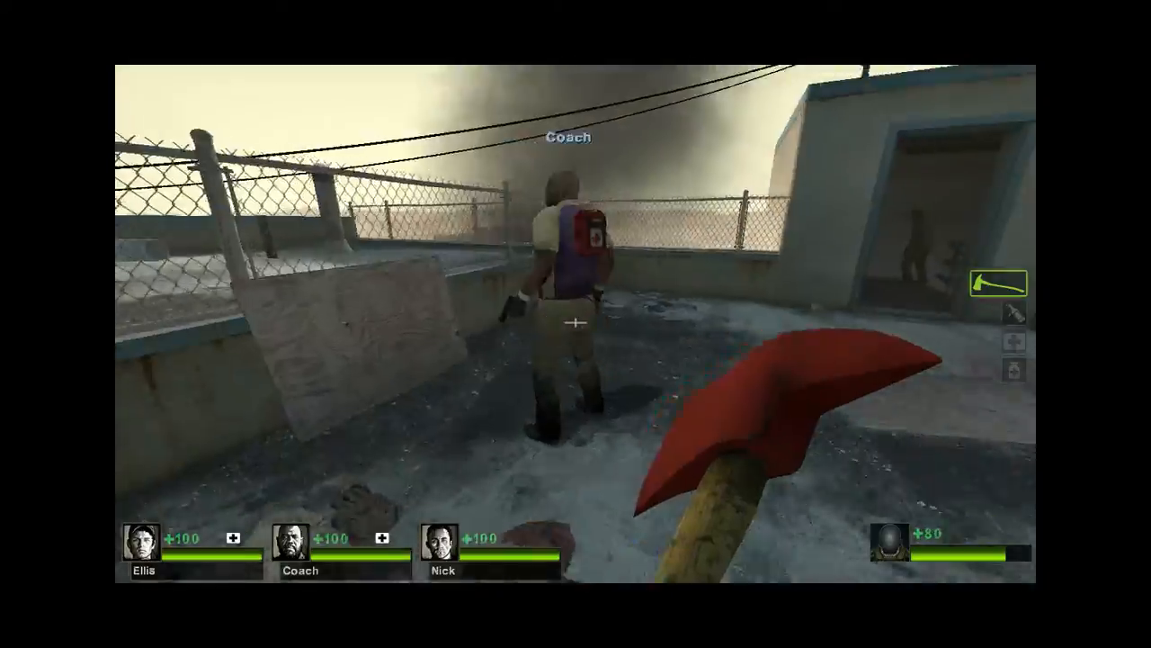
- Swap the fire axe for the crowbar on the white table and carry it to the ventilation units
{"action": "key", "text": "w"}
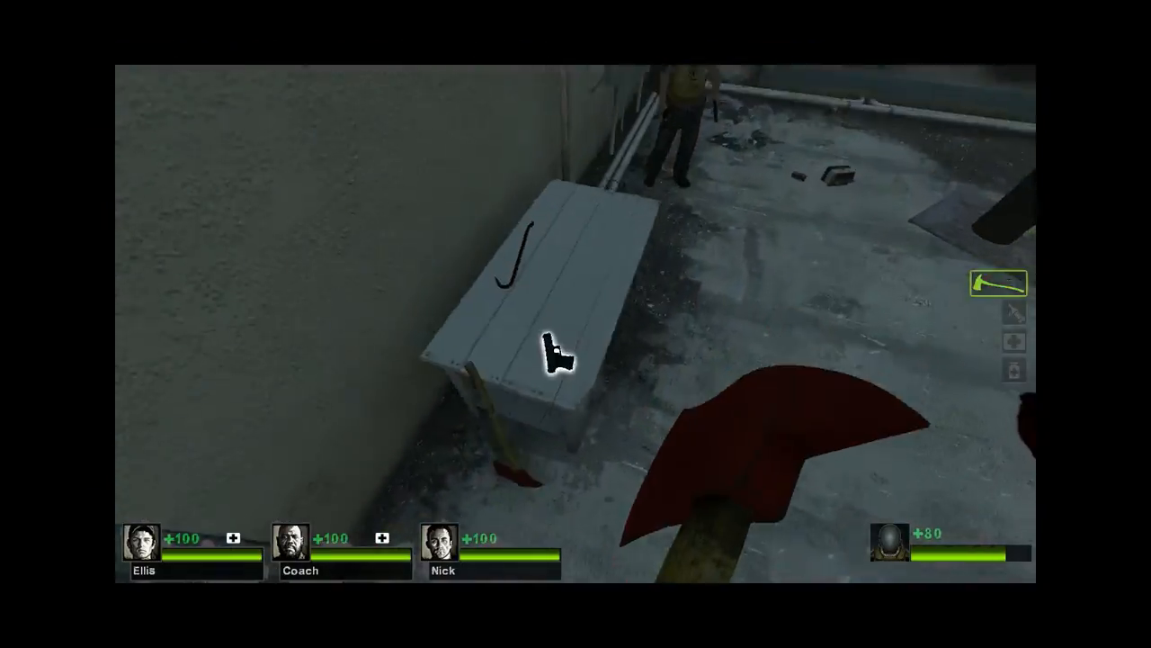
{"action": "key", "text": "w"}
{"action": "key", "text": "space"}
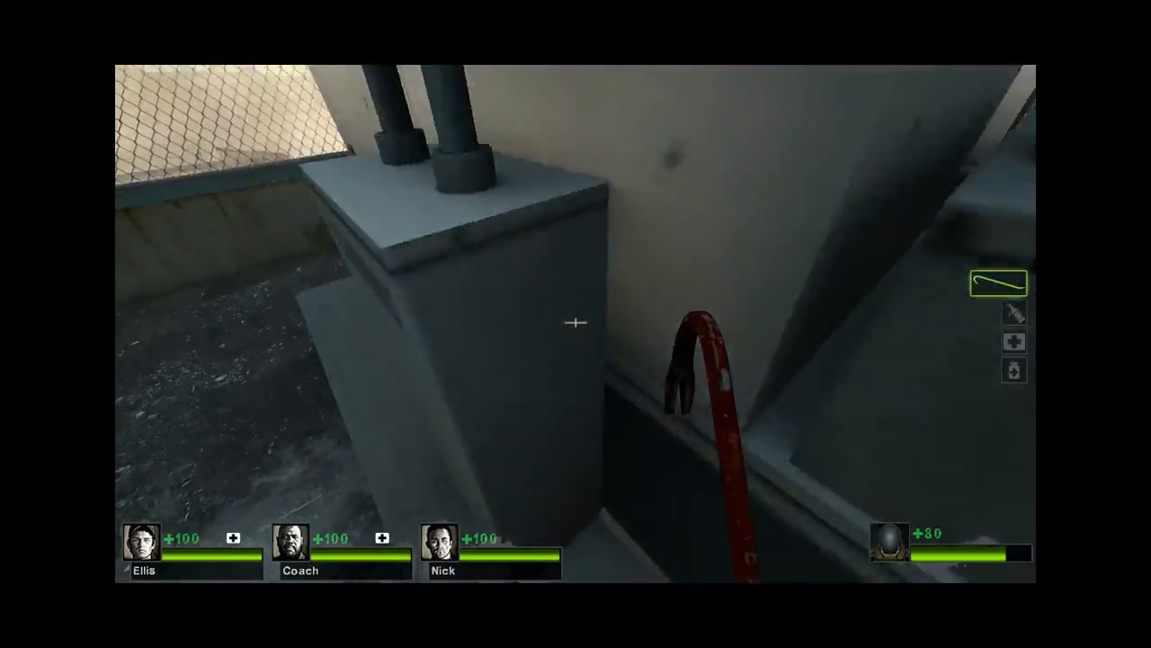